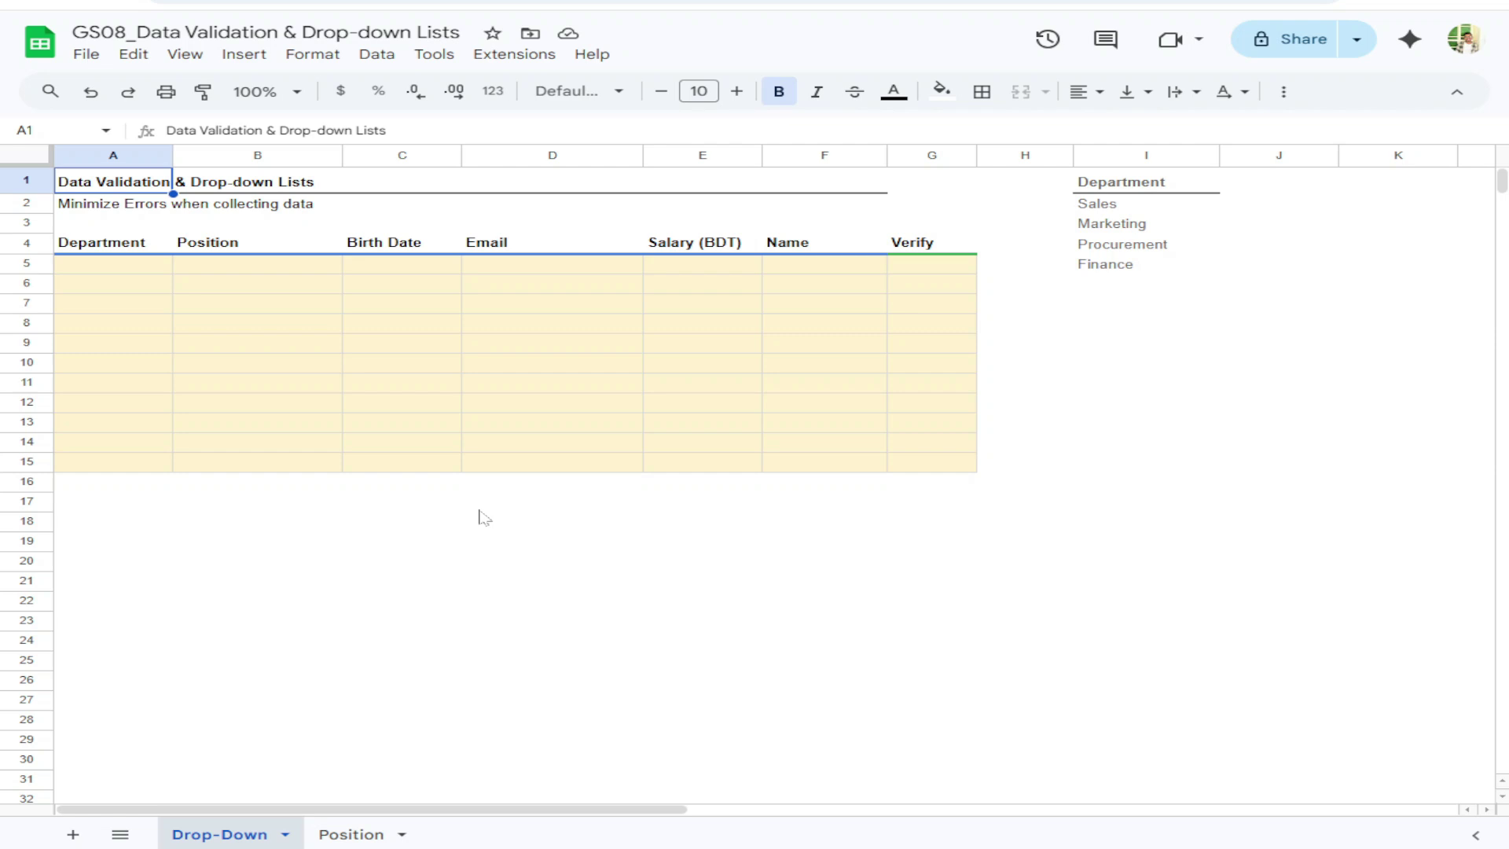
Select the table's entry rows and headers, then clear the selection
click(428, 525)
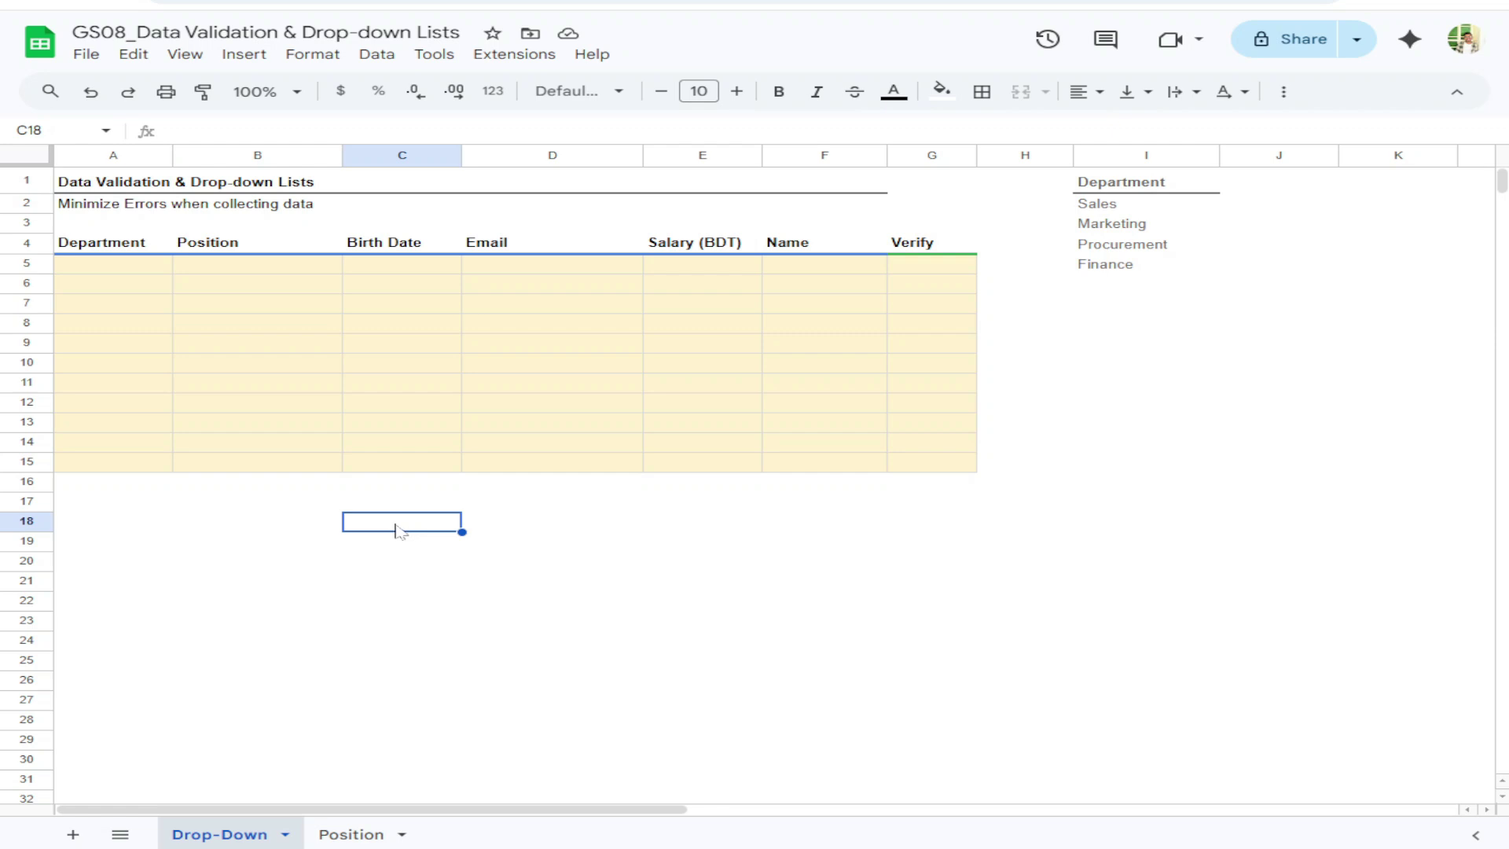
drag(122, 279, 931, 463)
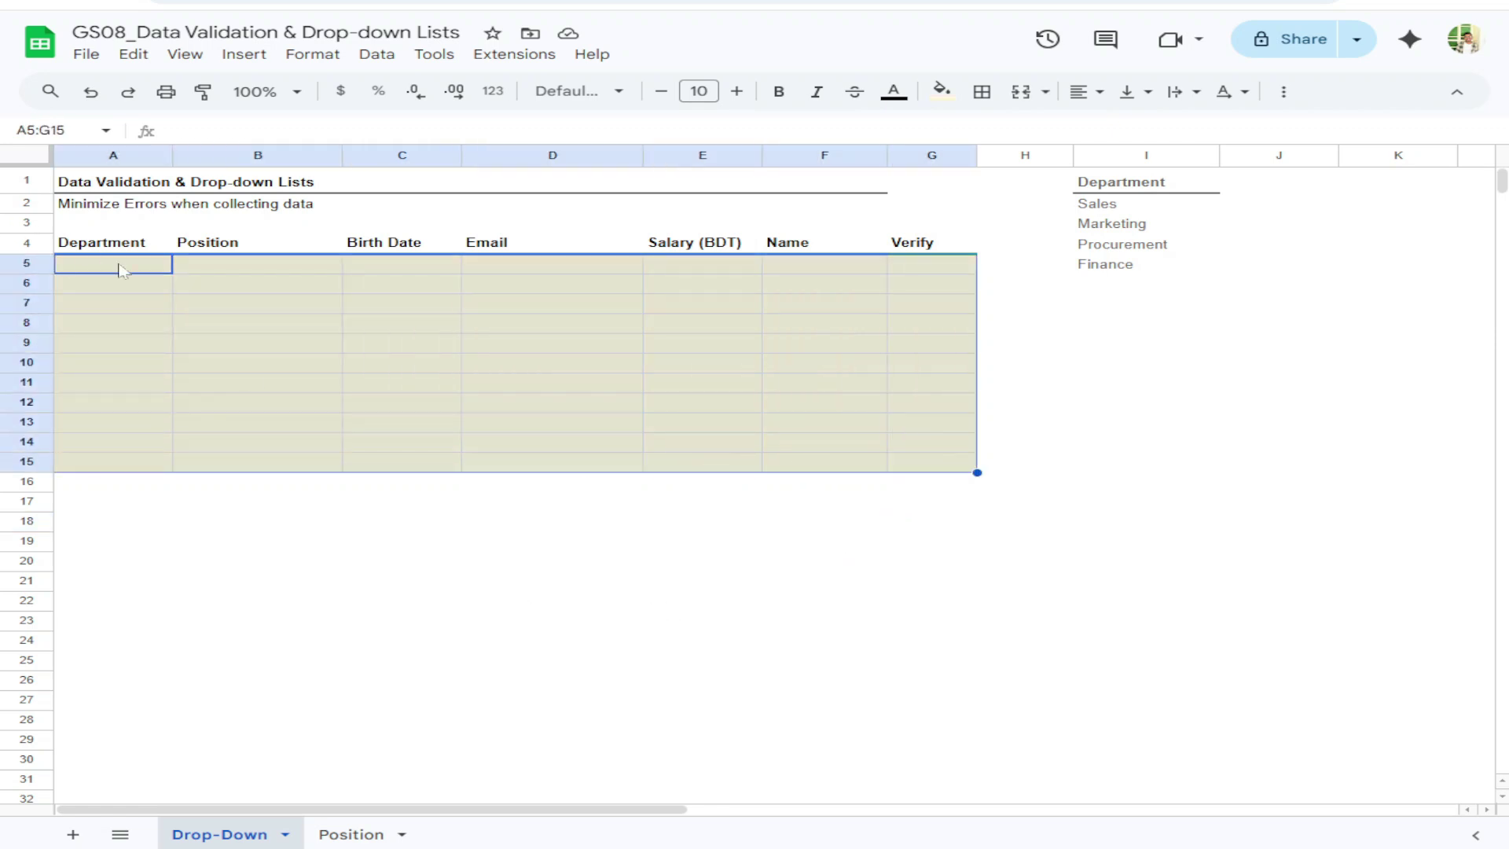
drag(122, 248, 912, 468)
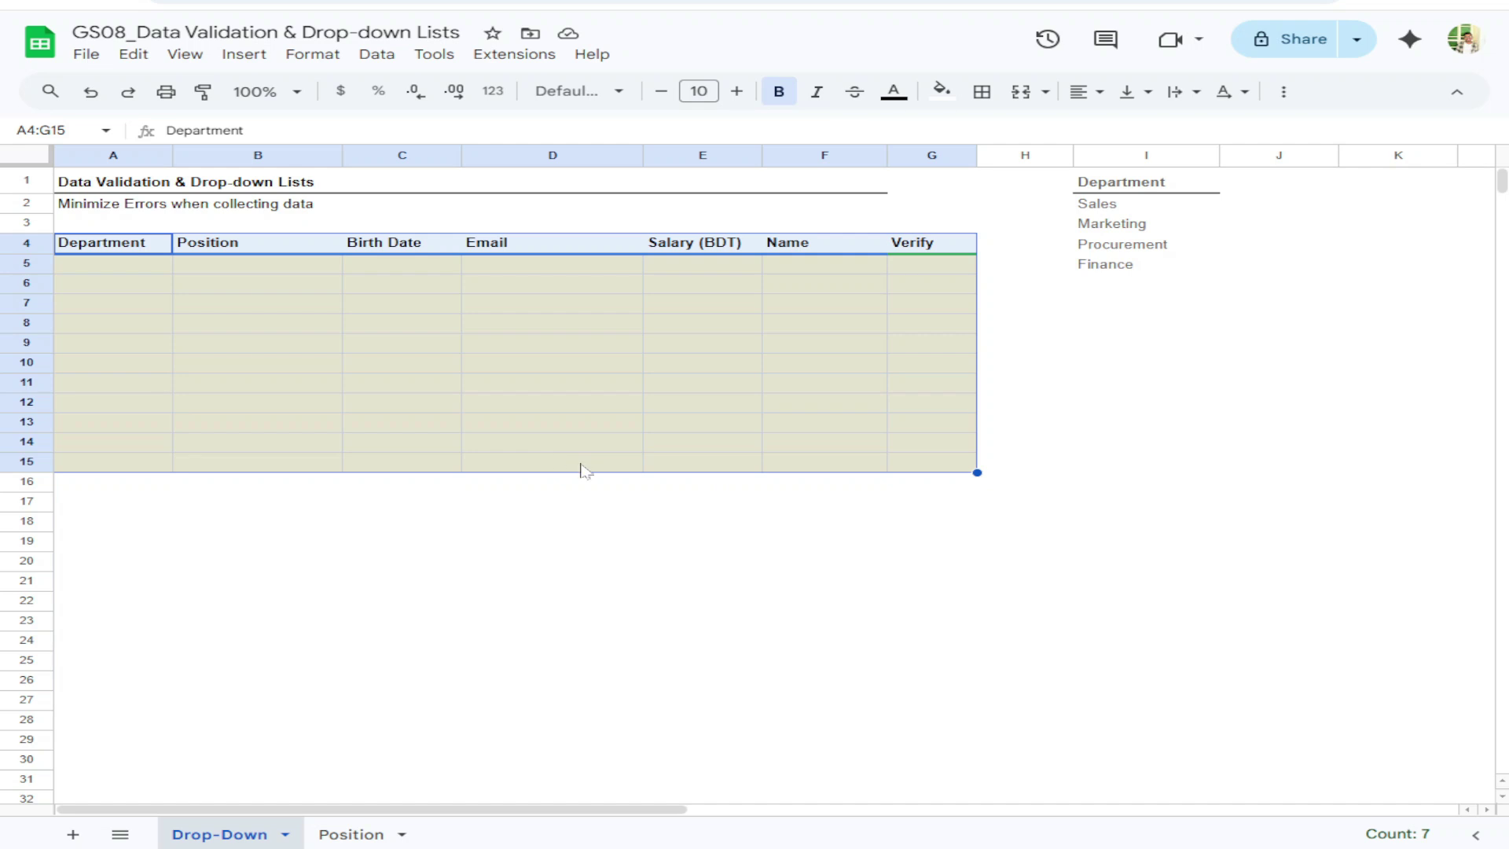
click(631, 504)
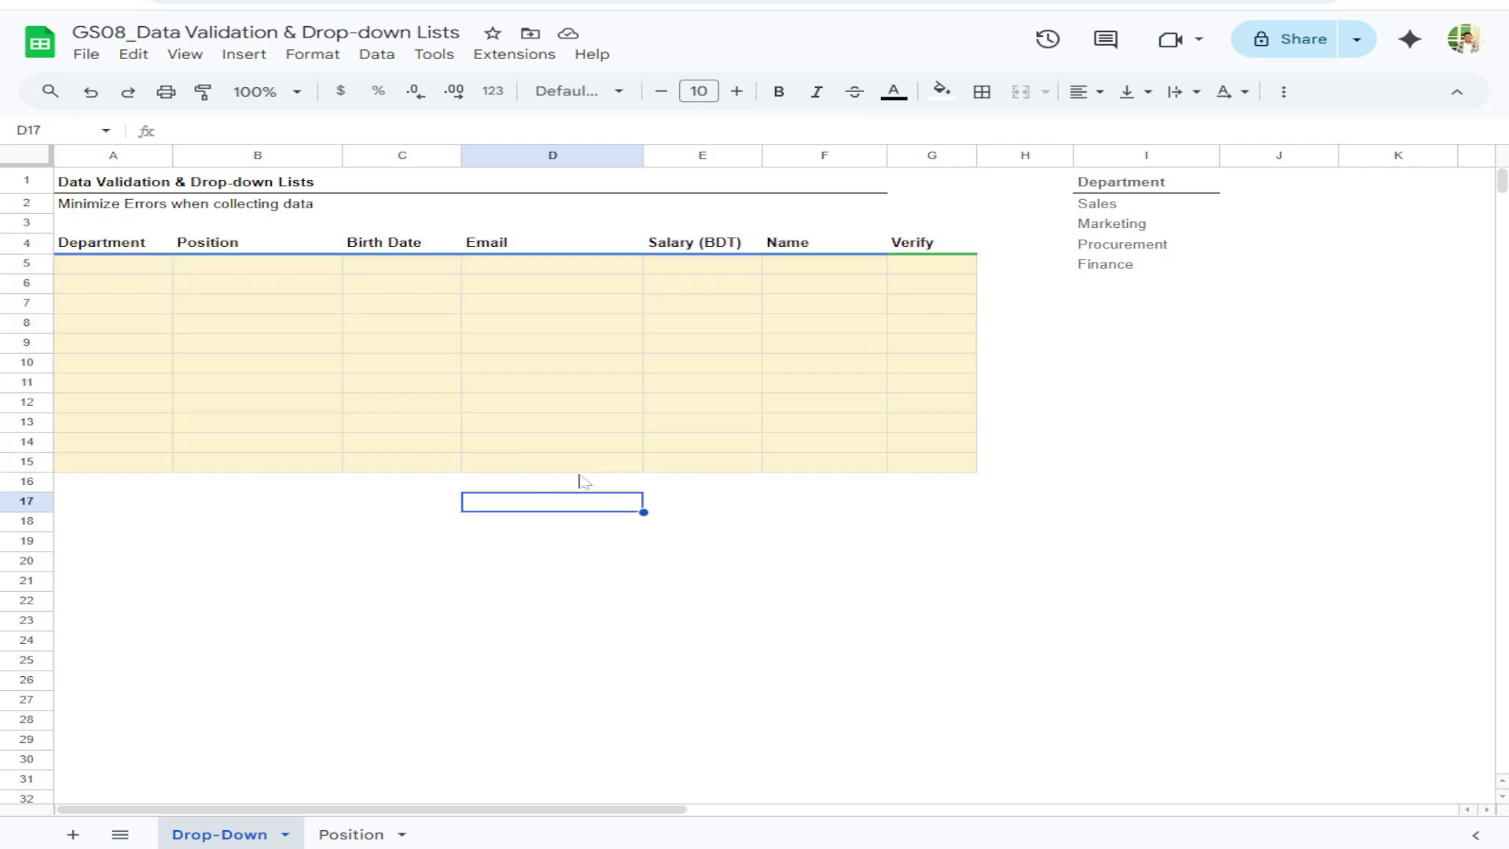
drag(128, 266, 916, 470)
click(606, 538)
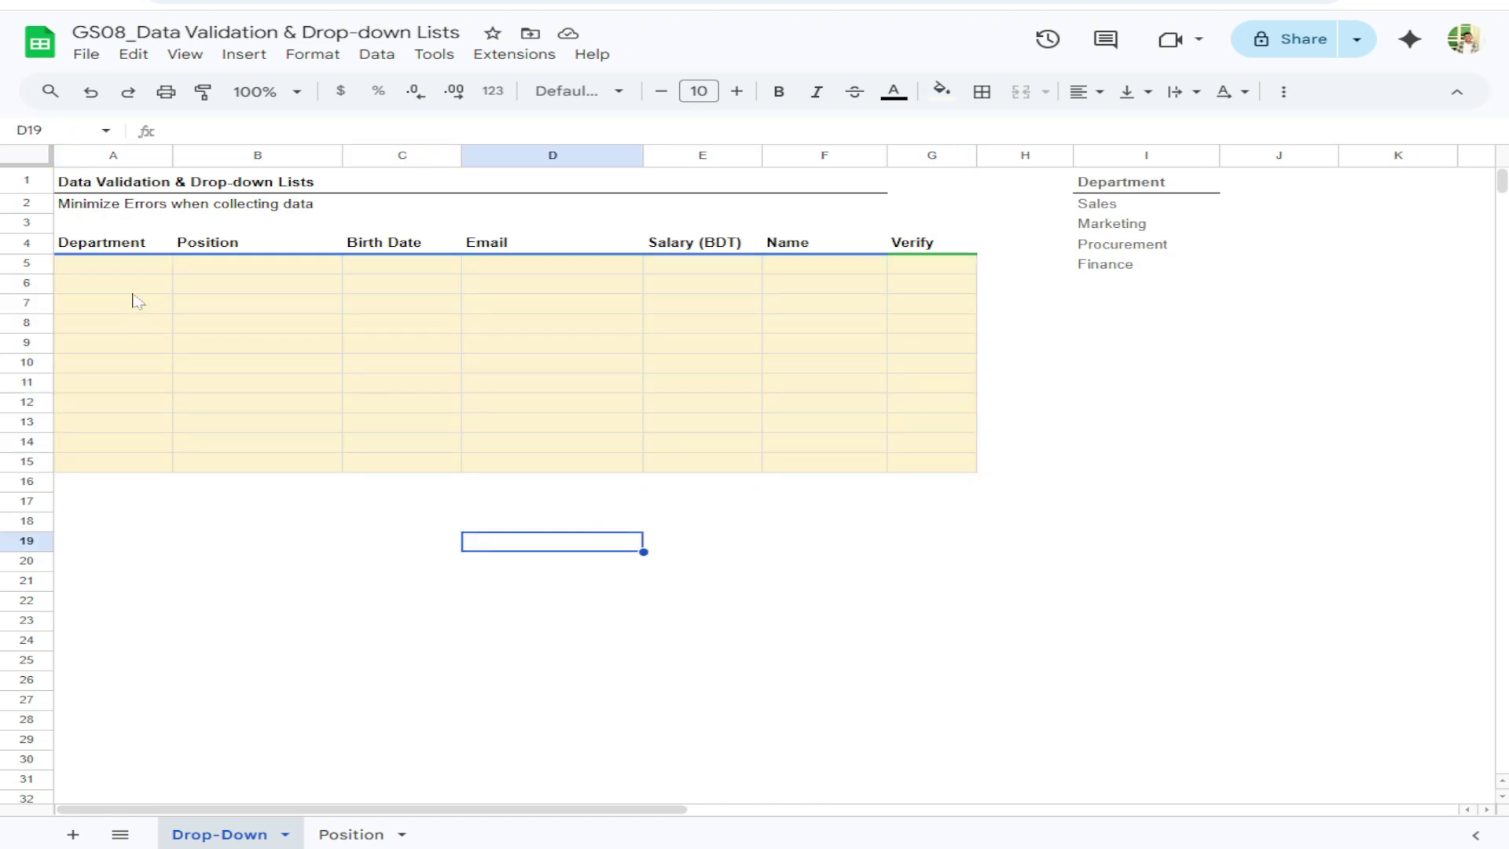
Enter Sales, Sales Department and Sales Dept in A5:A7, then select down the Department column
click(133, 270)
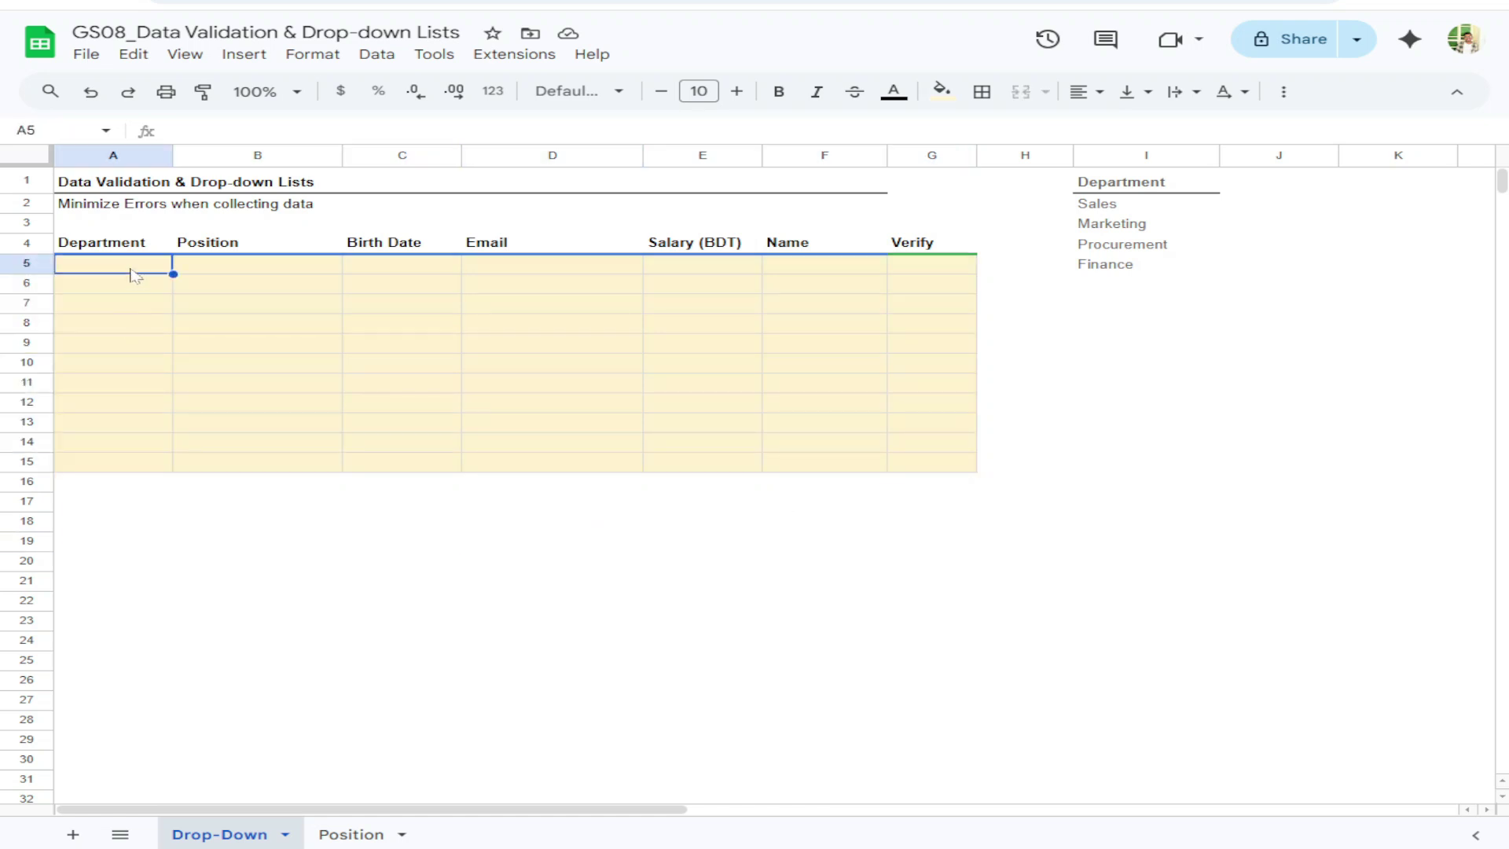
text(Sales)
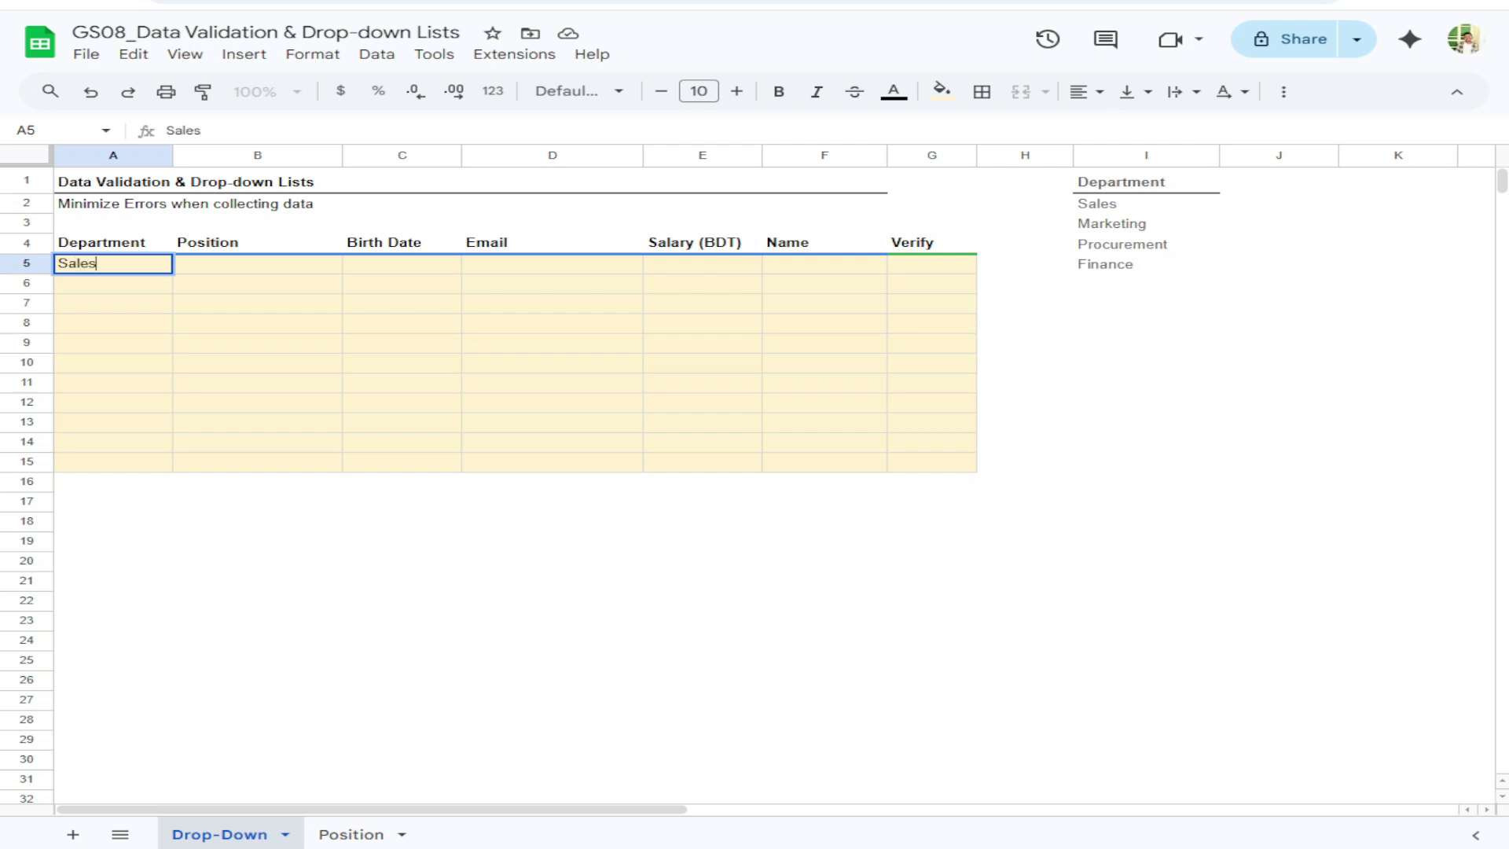
key(Return)
text(Sales)
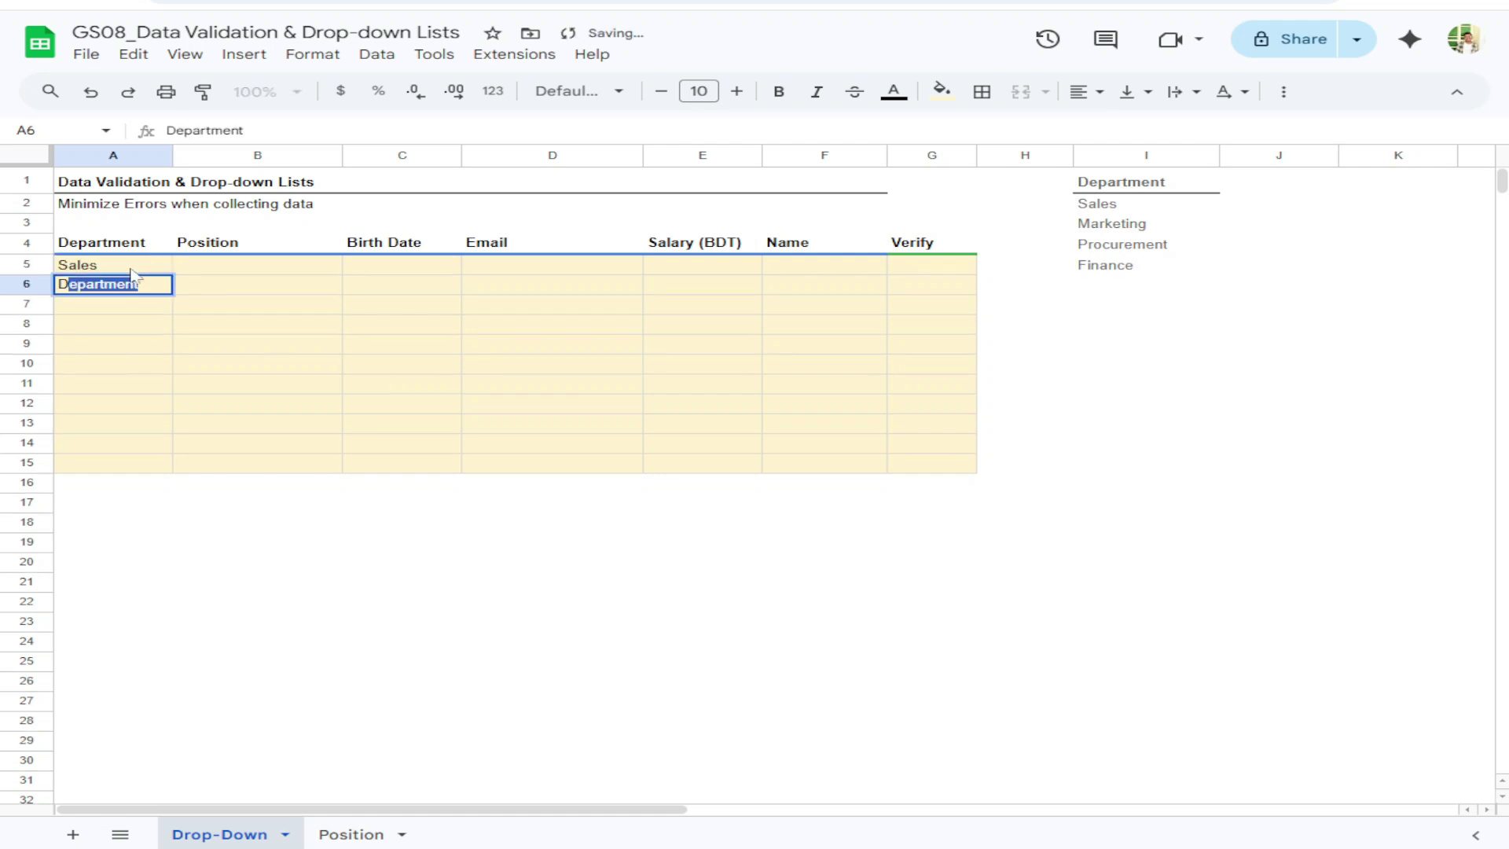
text( Department)
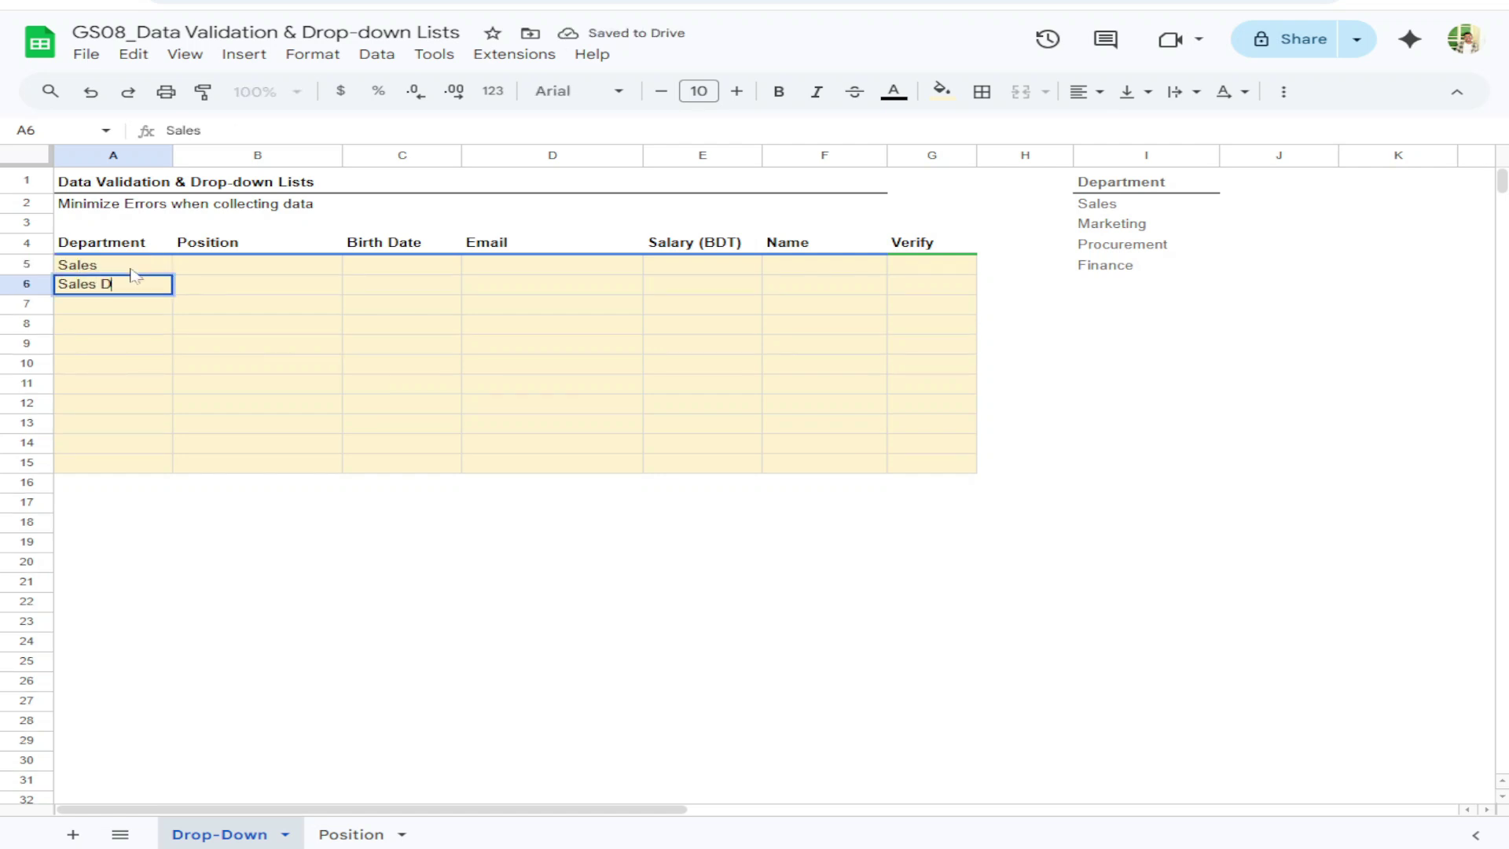
key(Return)
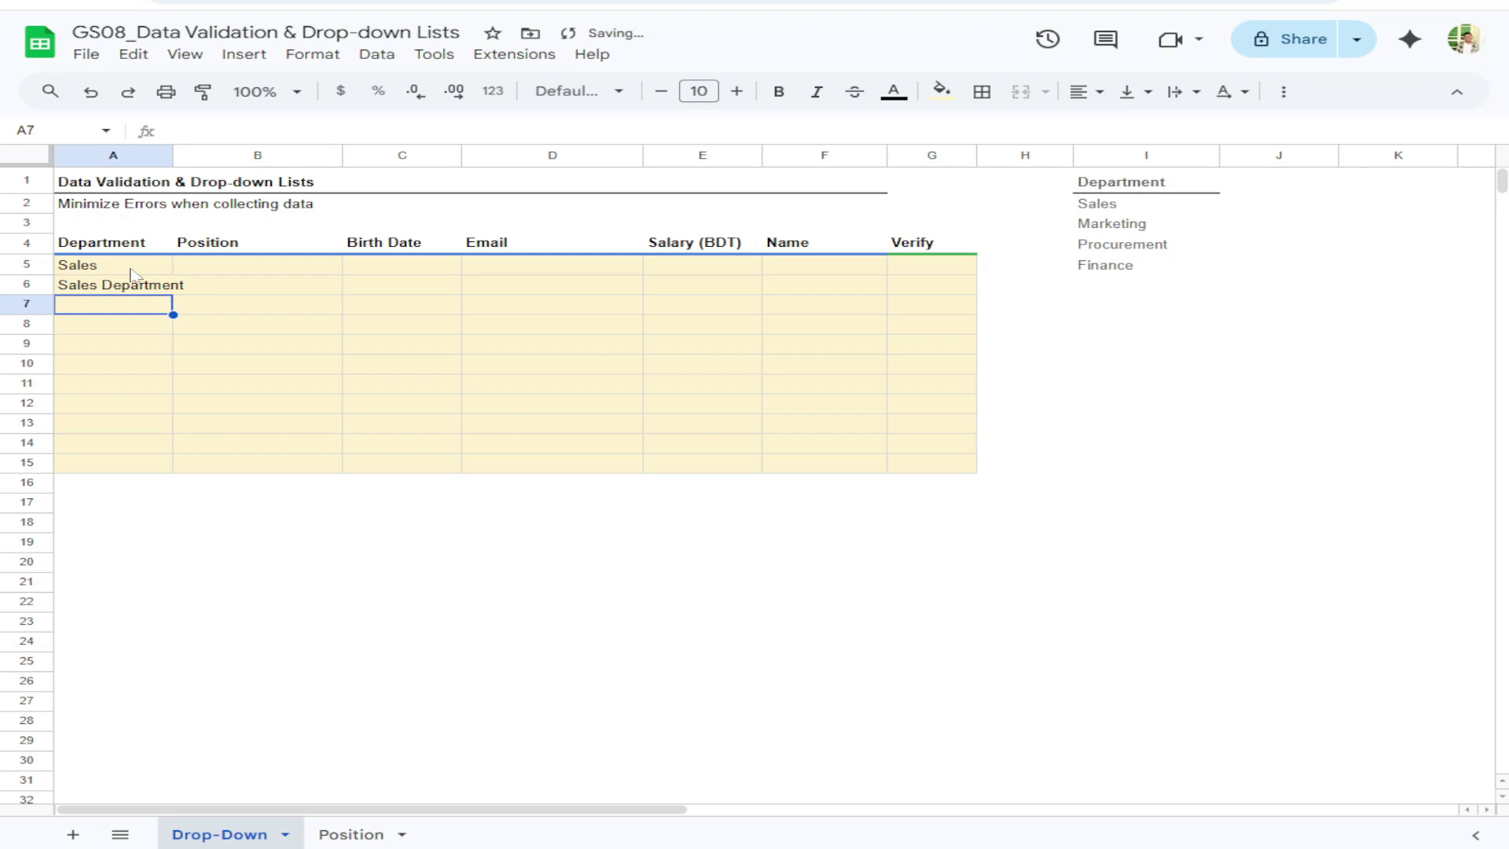
text(Sales D)
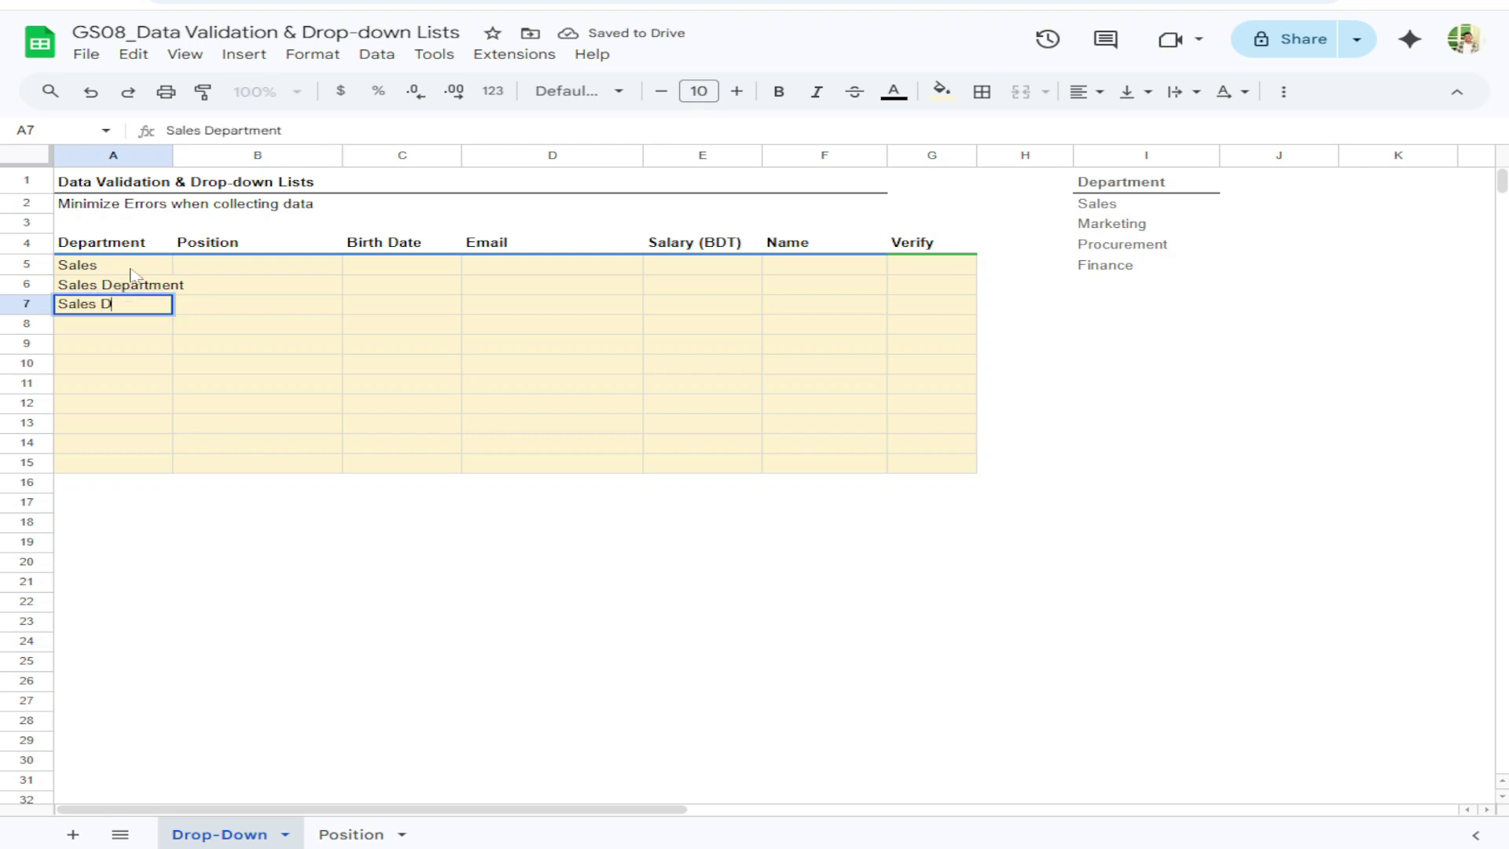
text(ept.)
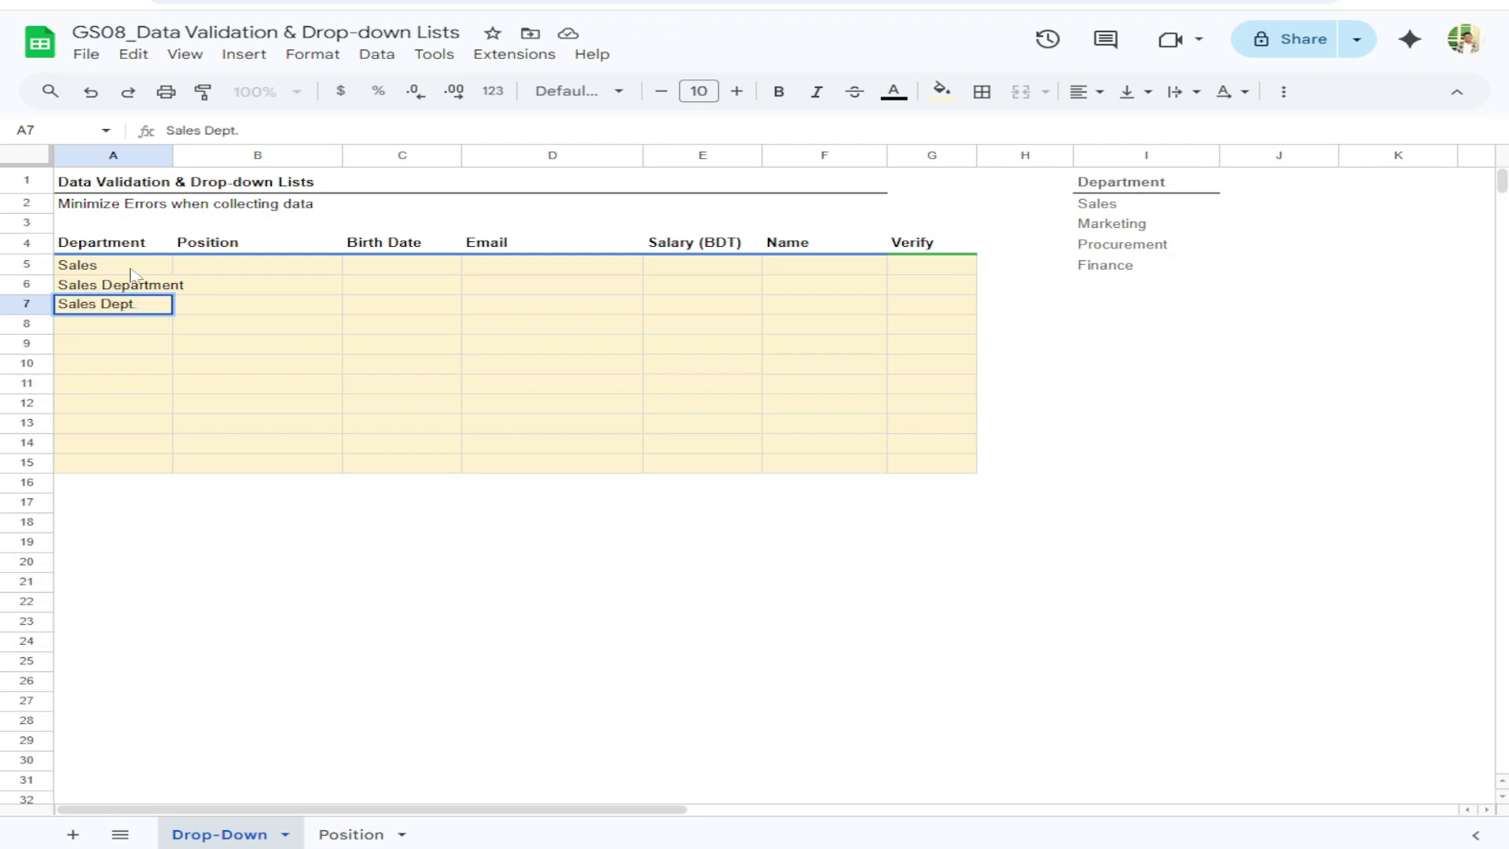
key(Return)
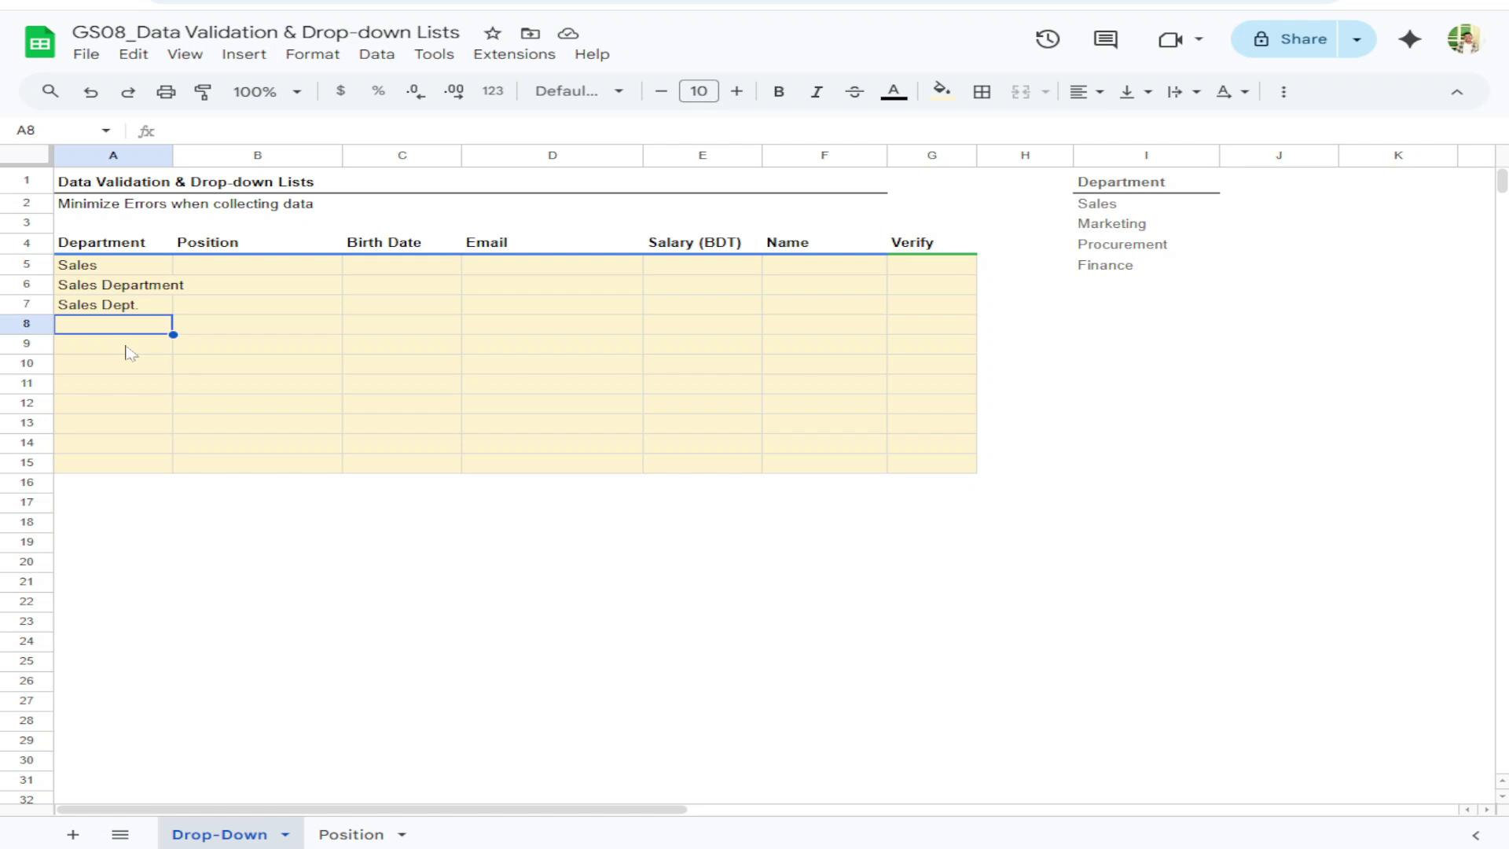
drag(101, 267, 122, 354)
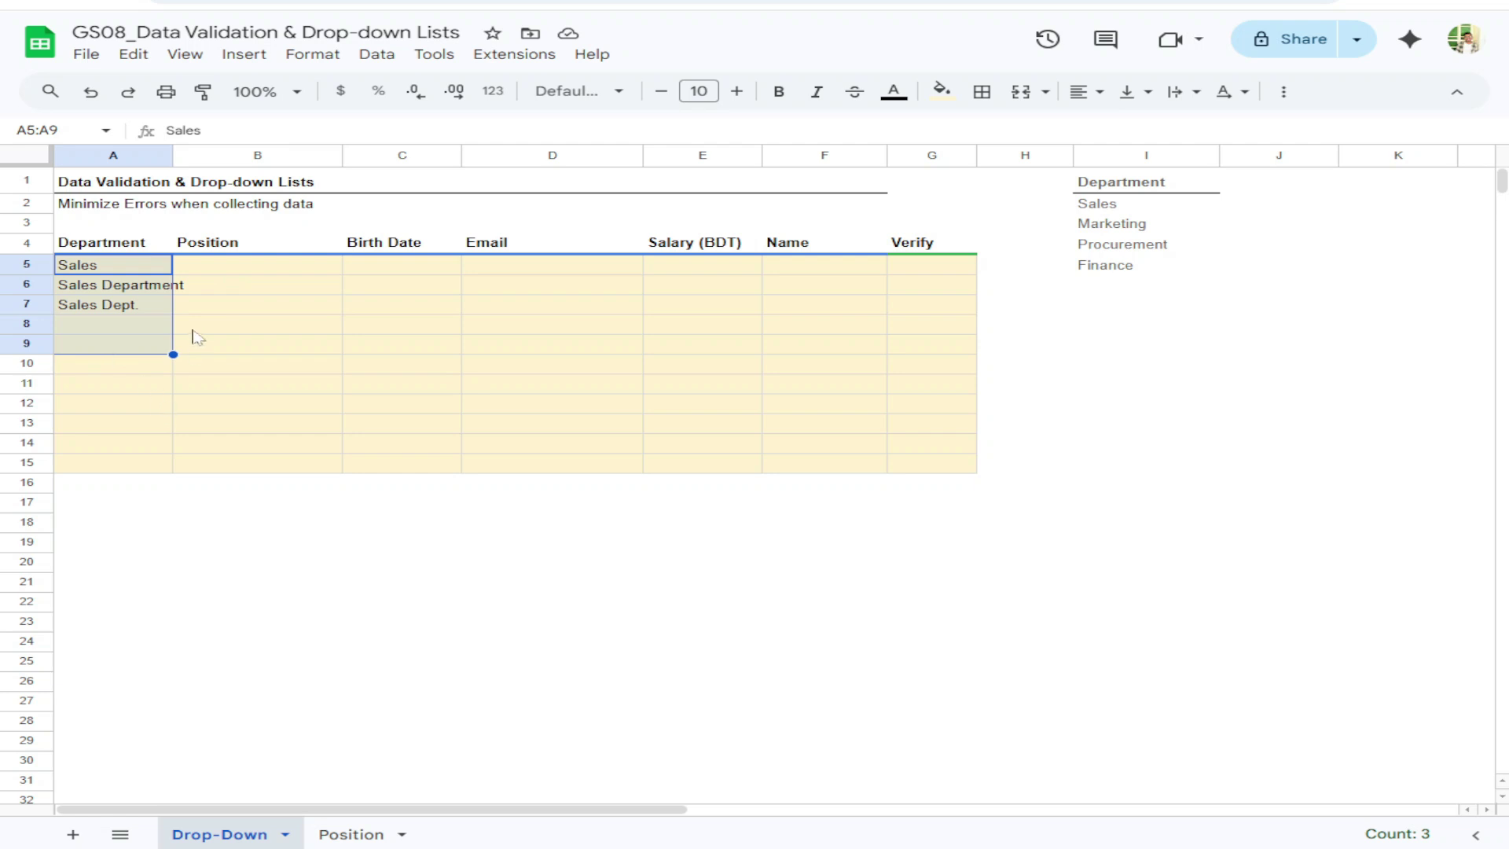
drag(134, 265, 143, 465)
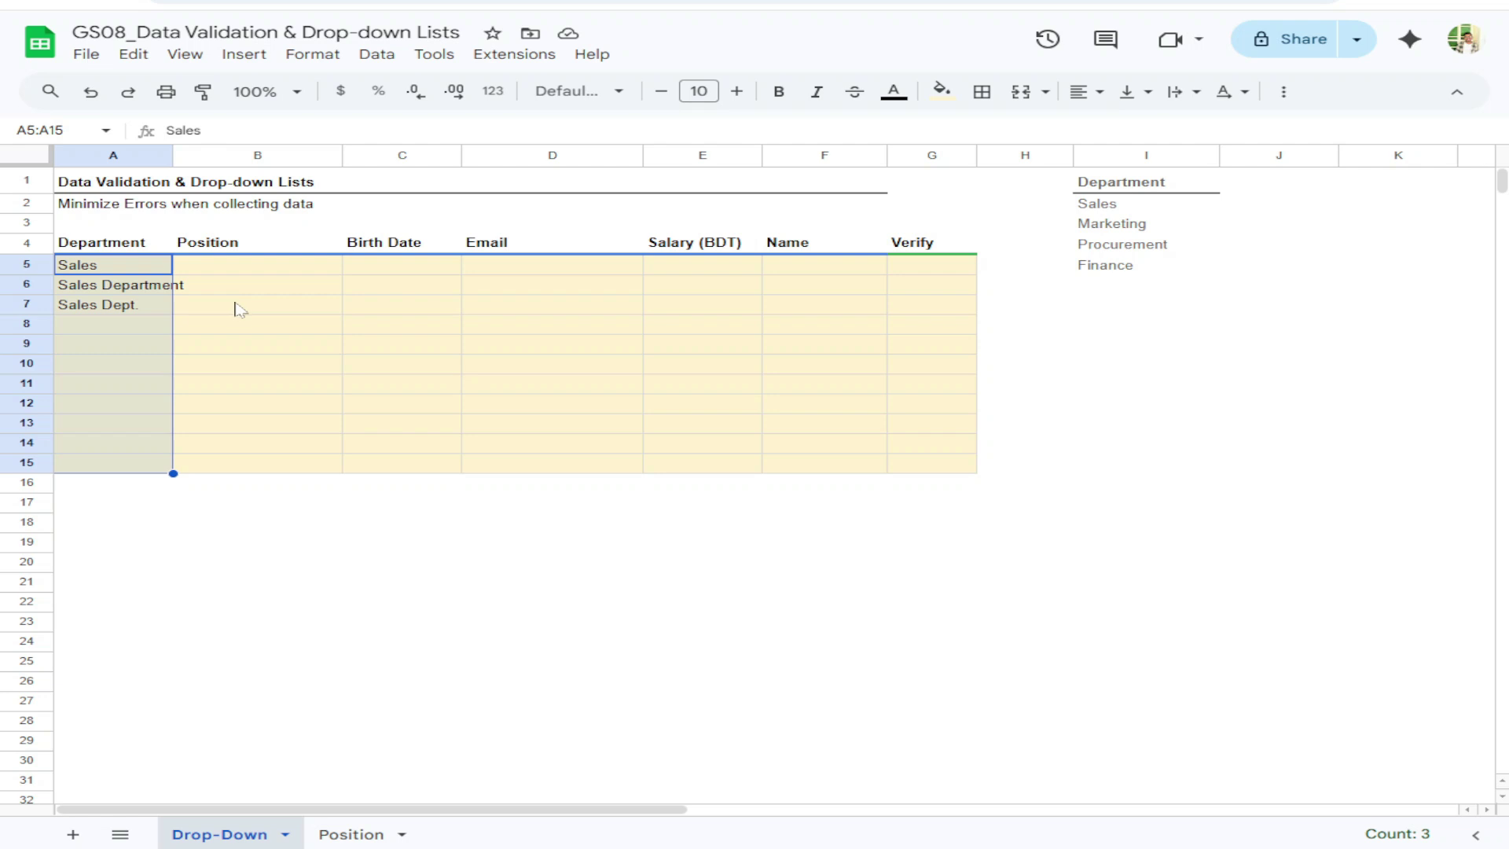
Delete the three sample departments from A5:A7, reselect cell A5 and bring up the Data menu
key(Delete)
click(240, 324)
click(143, 272)
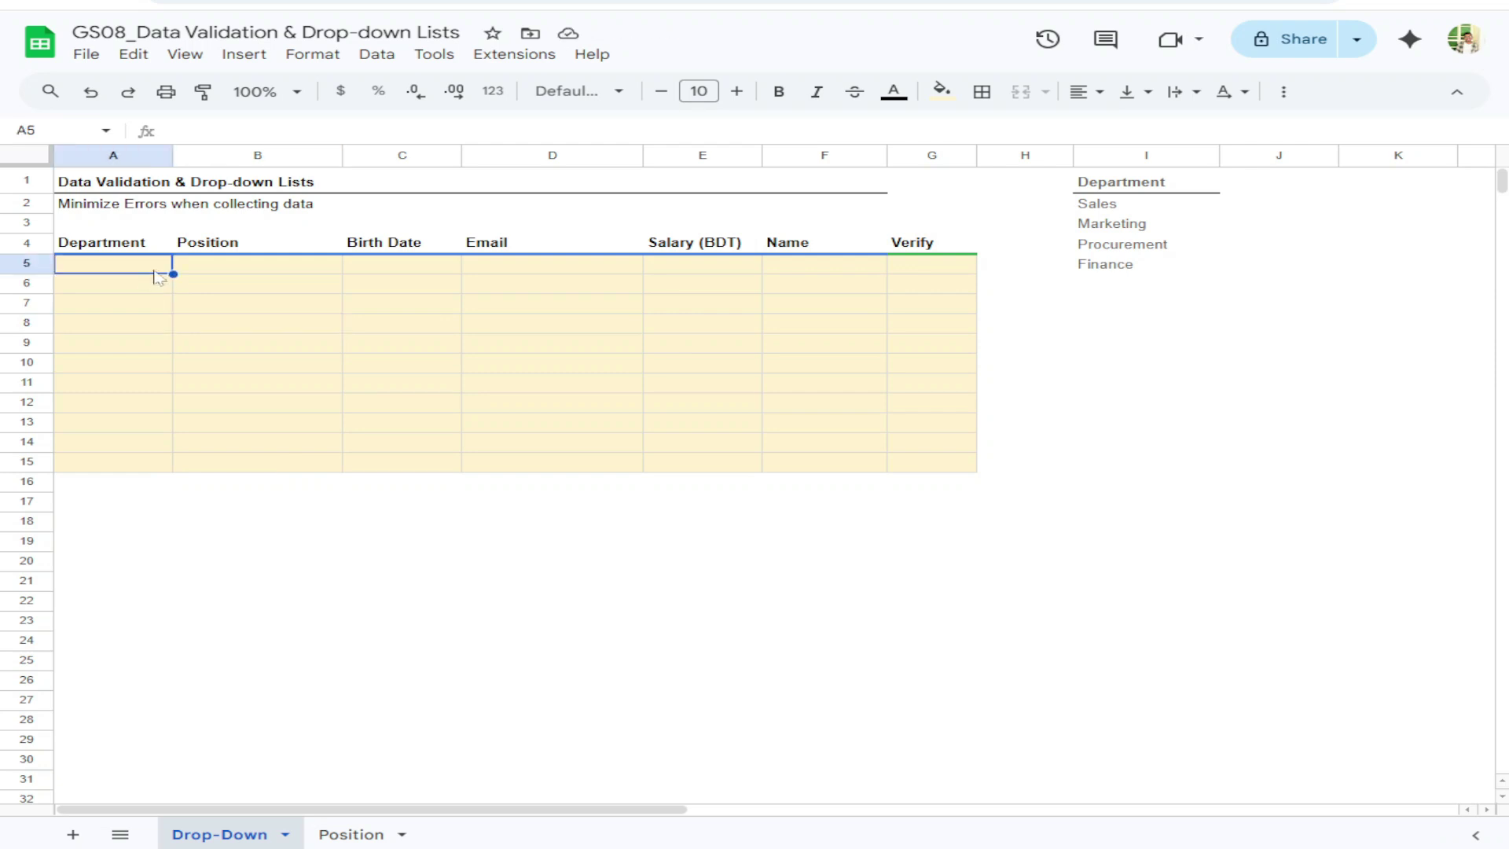
key(ctrl+z)
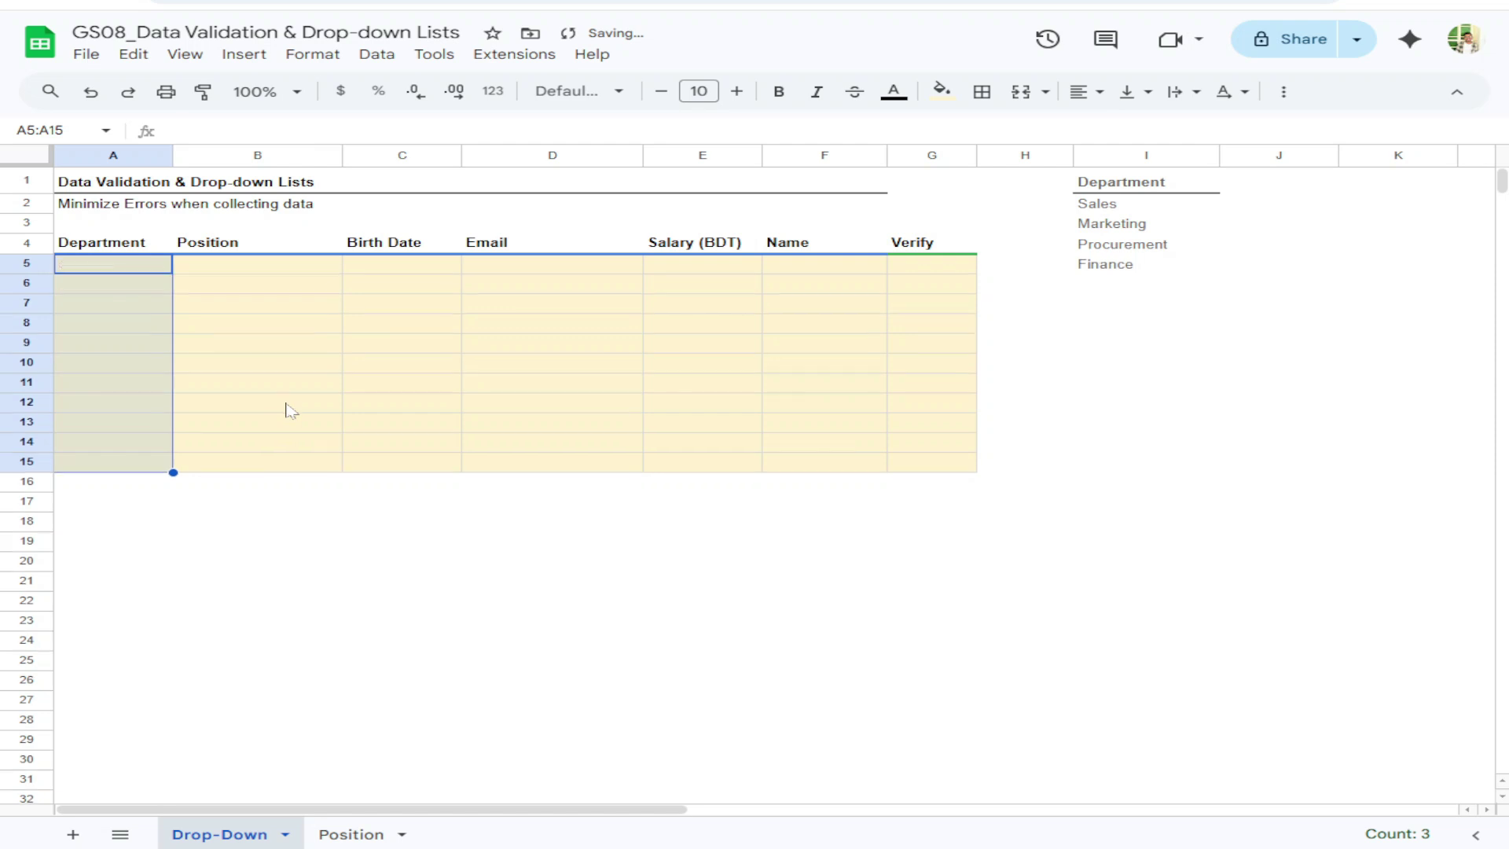
click(118, 271)
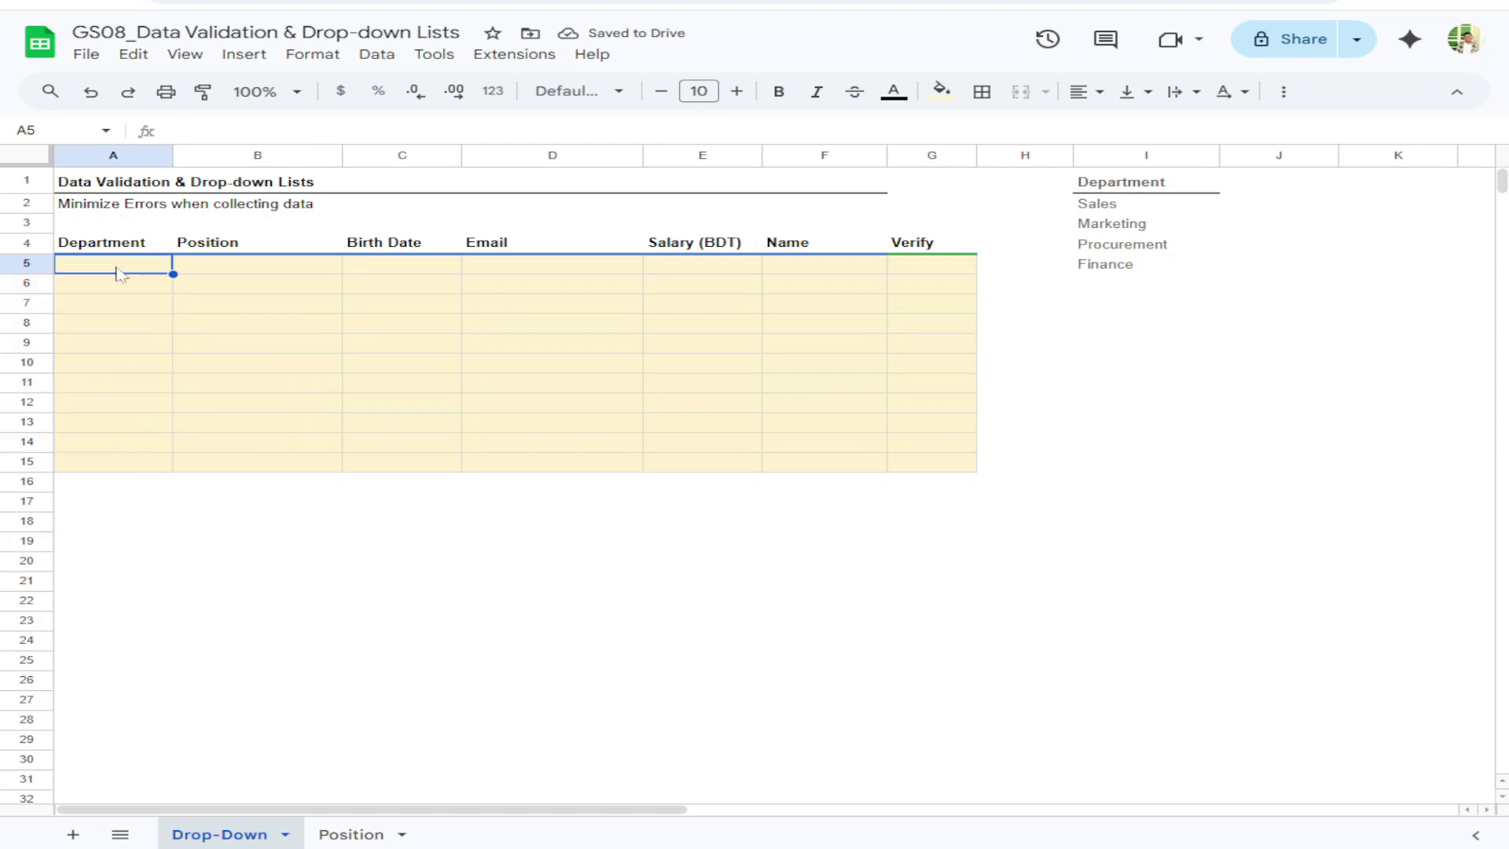
mouse_move(118, 271)
mouse_down()
mouse_move(144, 468)
mouse_move(131, 270)
mouse_up()
click(142, 308)
click(148, 271)
click(376, 55)
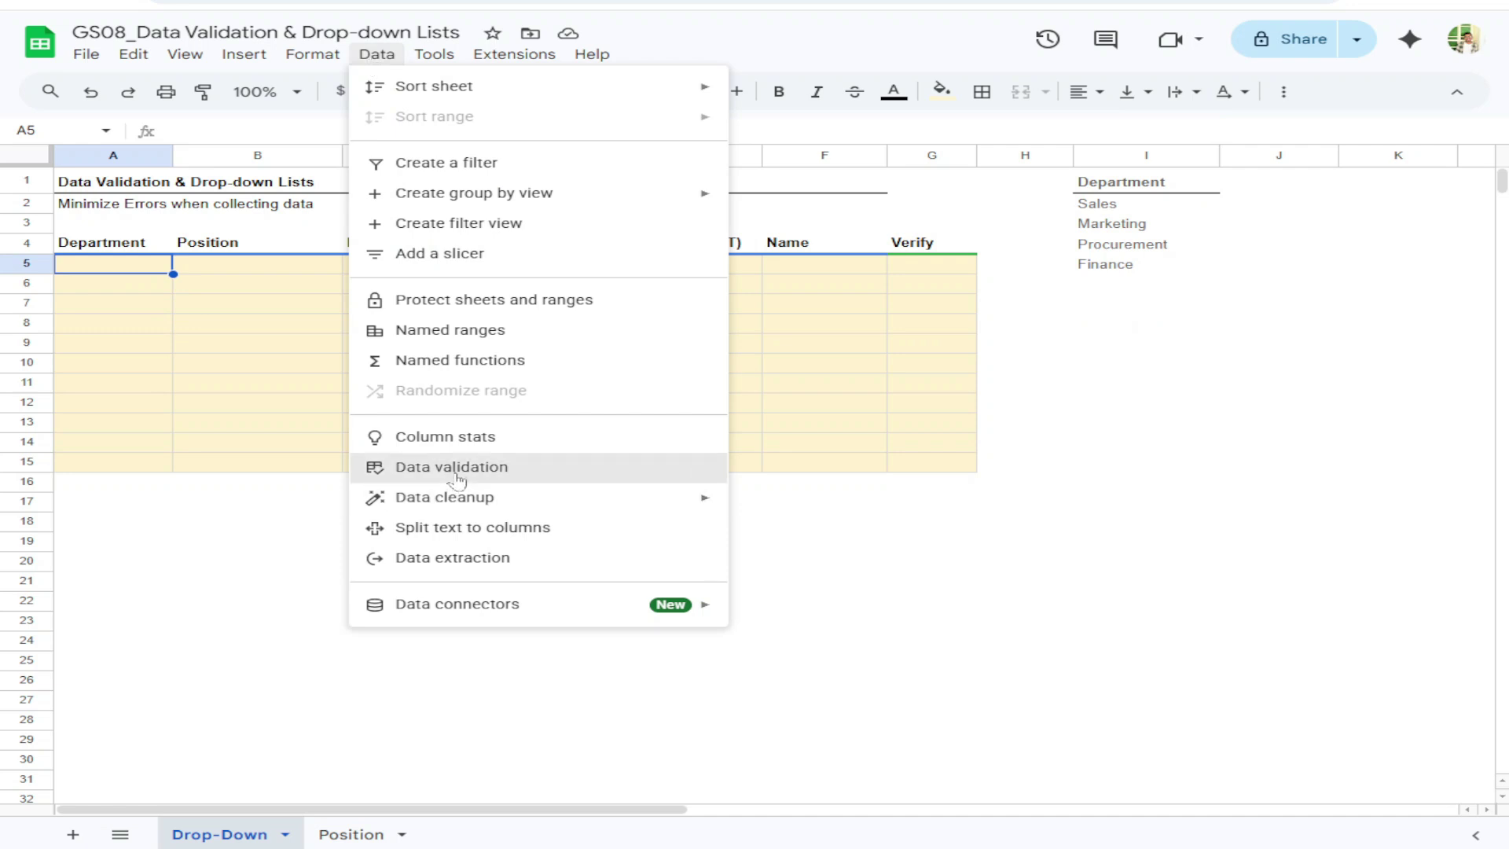
Add a Dropdown validation rule to A5 with items Sales, Marketing, Procurement and Finance
click(452, 471)
click(1400, 161)
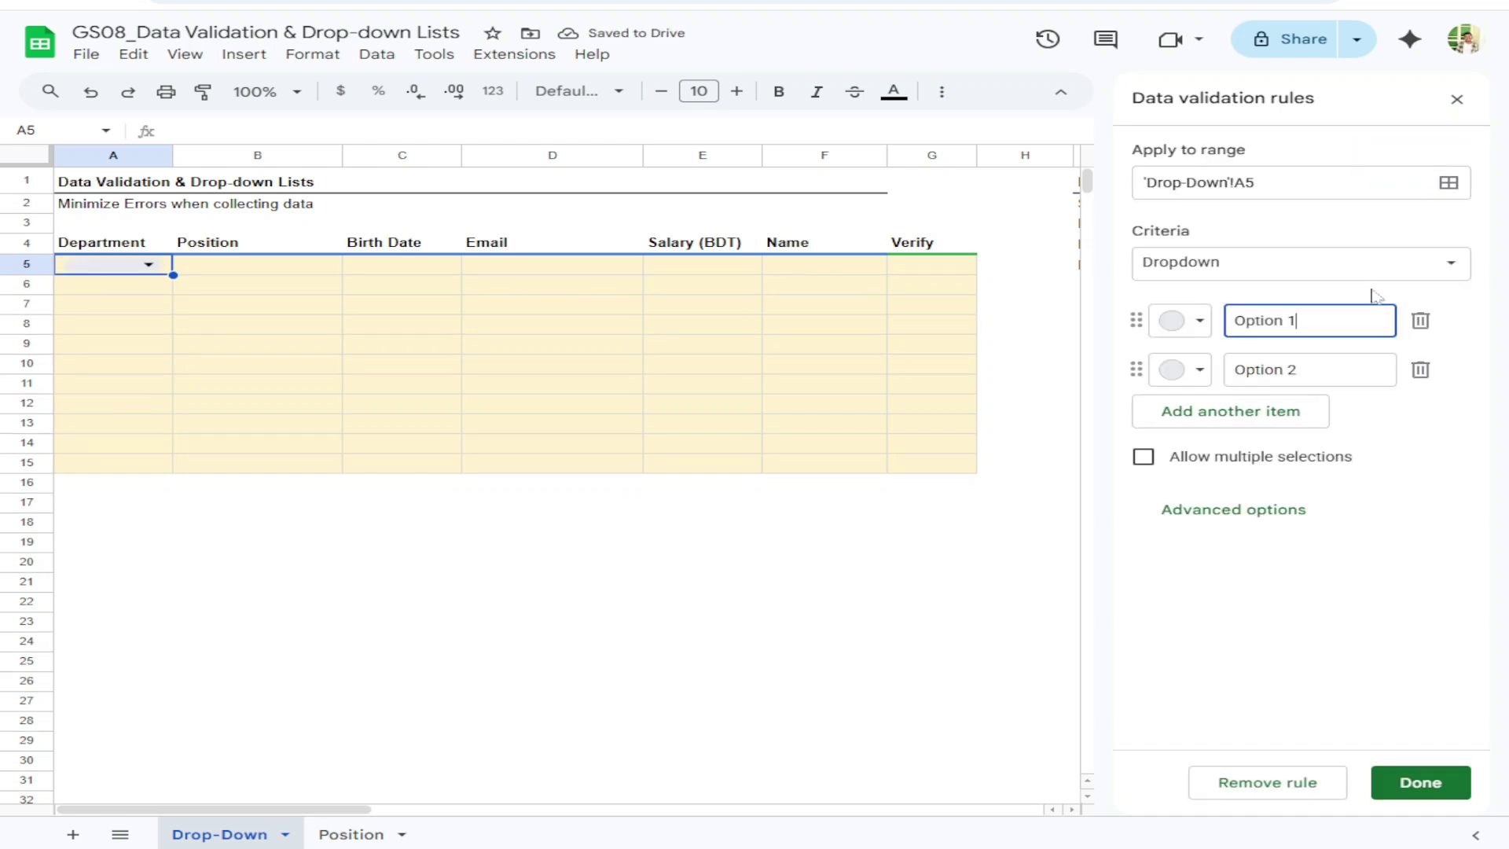
click(1260, 259)
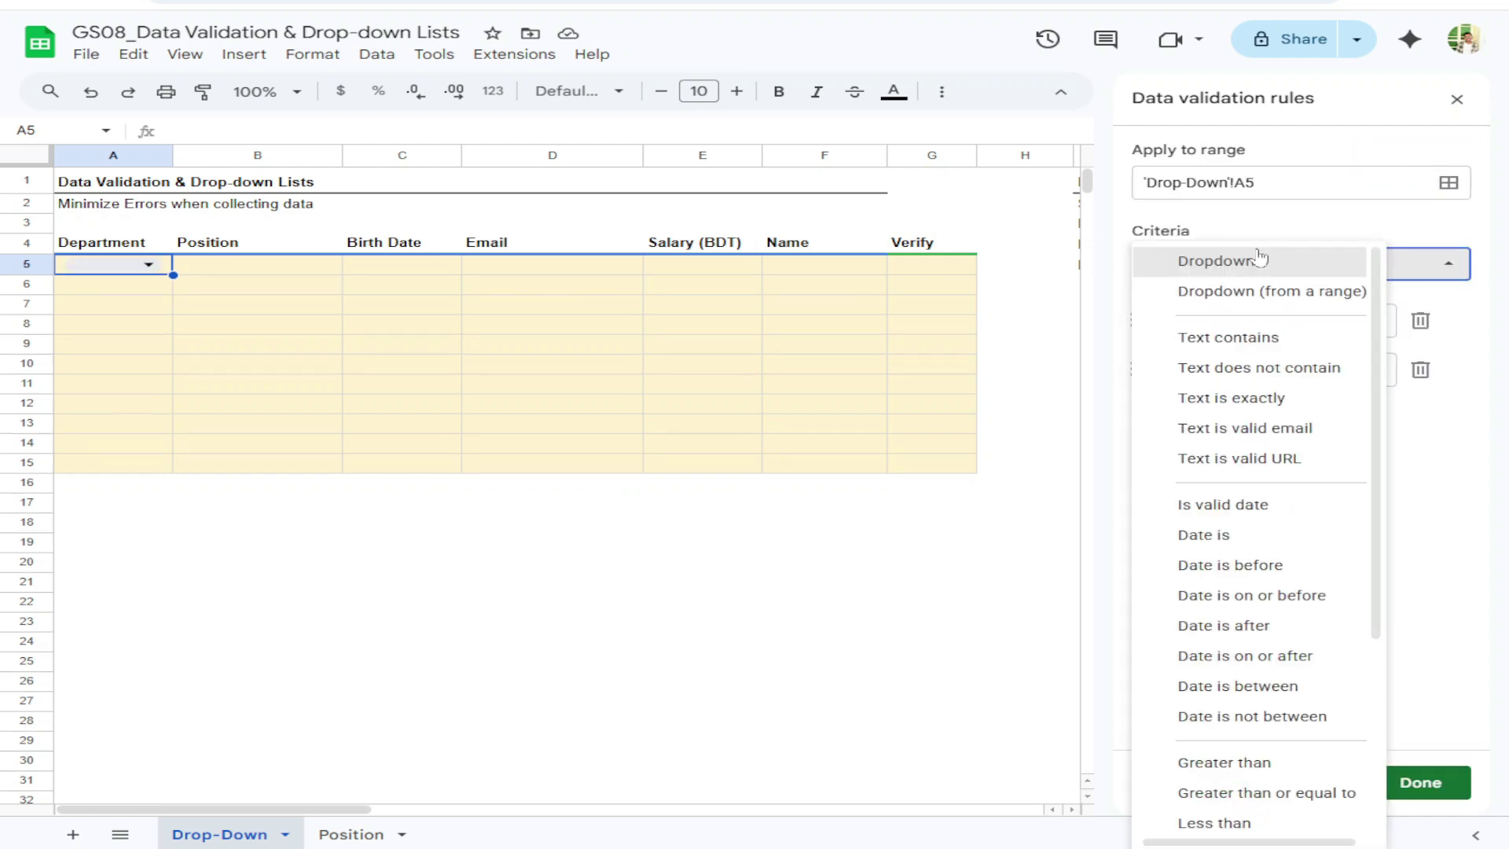
click(1260, 259)
scroll(817, 377, right, 5)
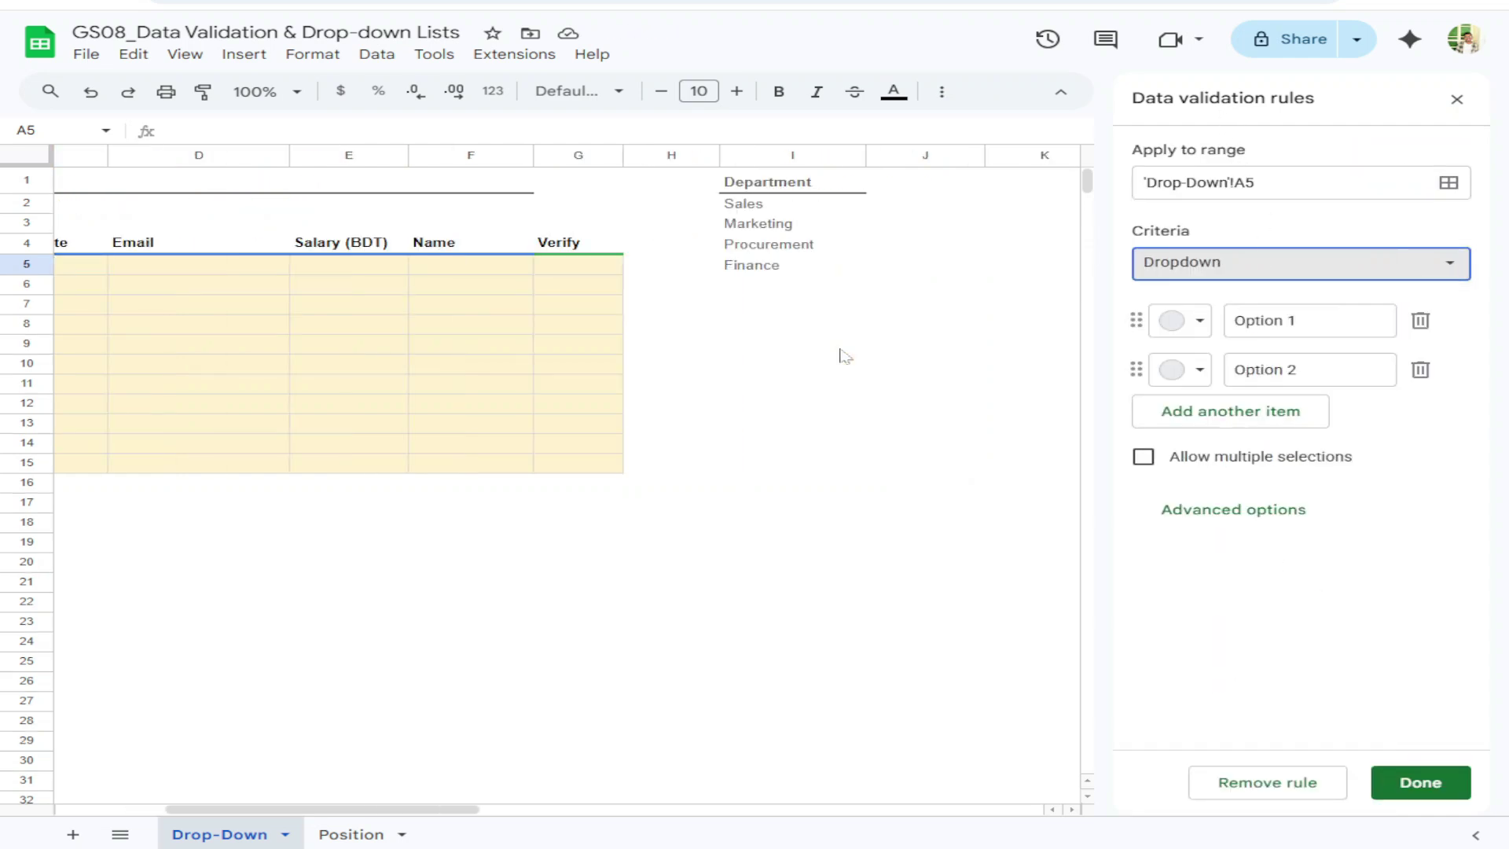
click(1308, 330)
text(Sales)
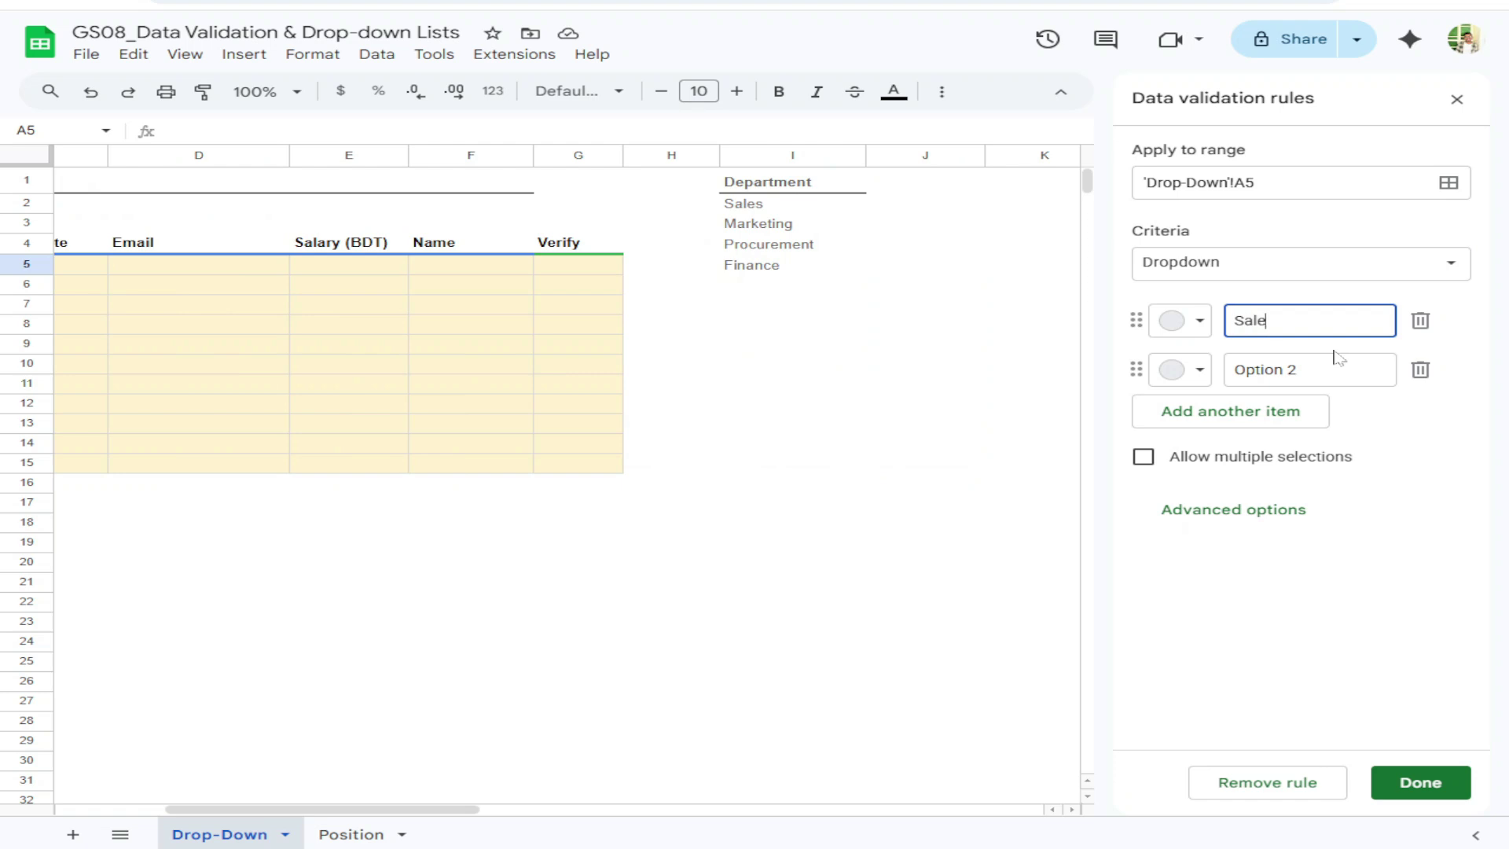
key(Return)
text(Marketing)
key(Return)
text(Procurement)
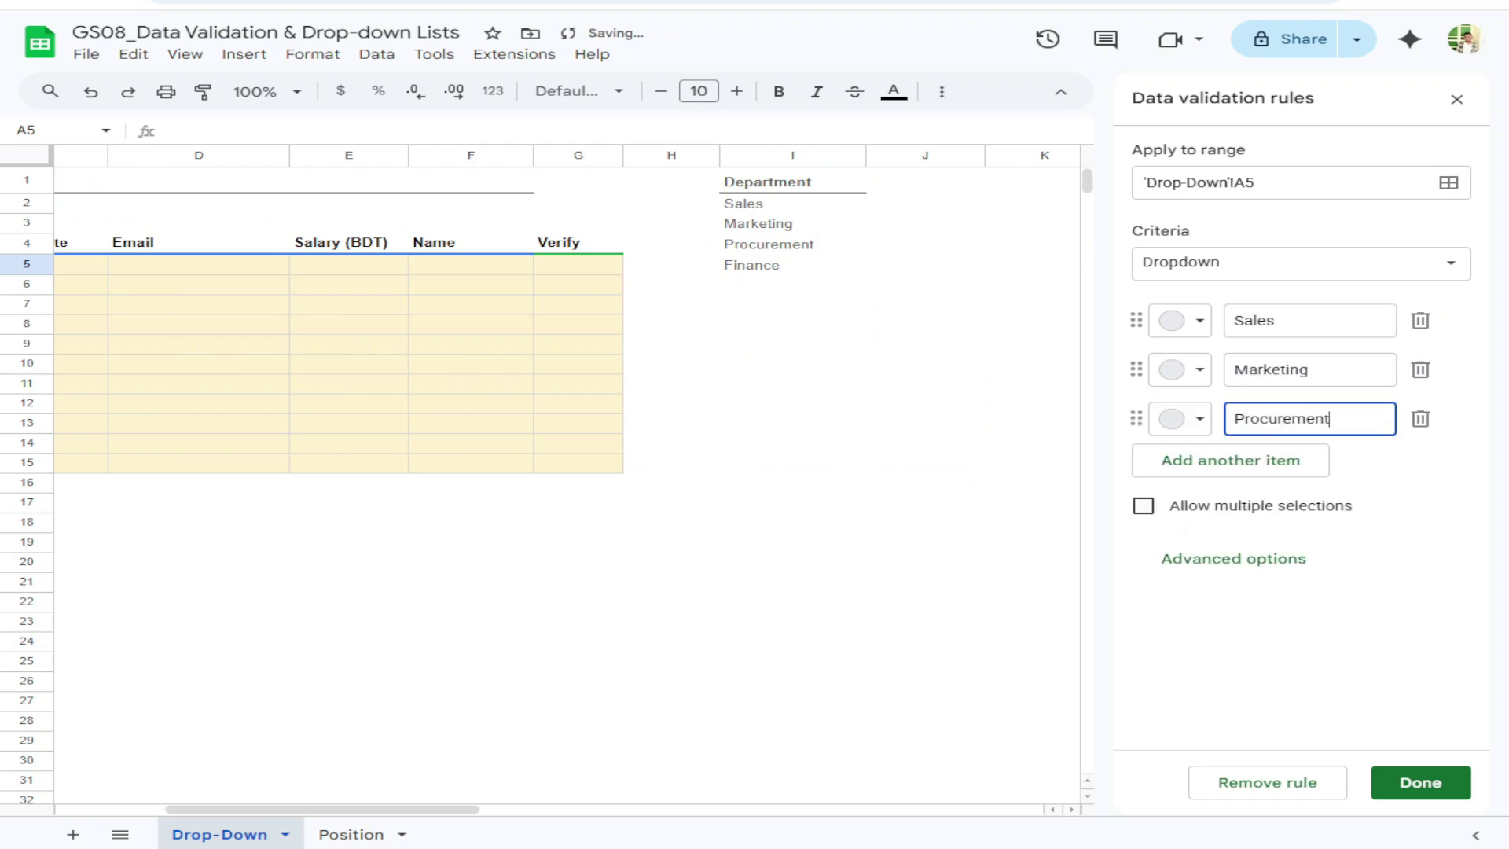
key(Return)
text(Finance)
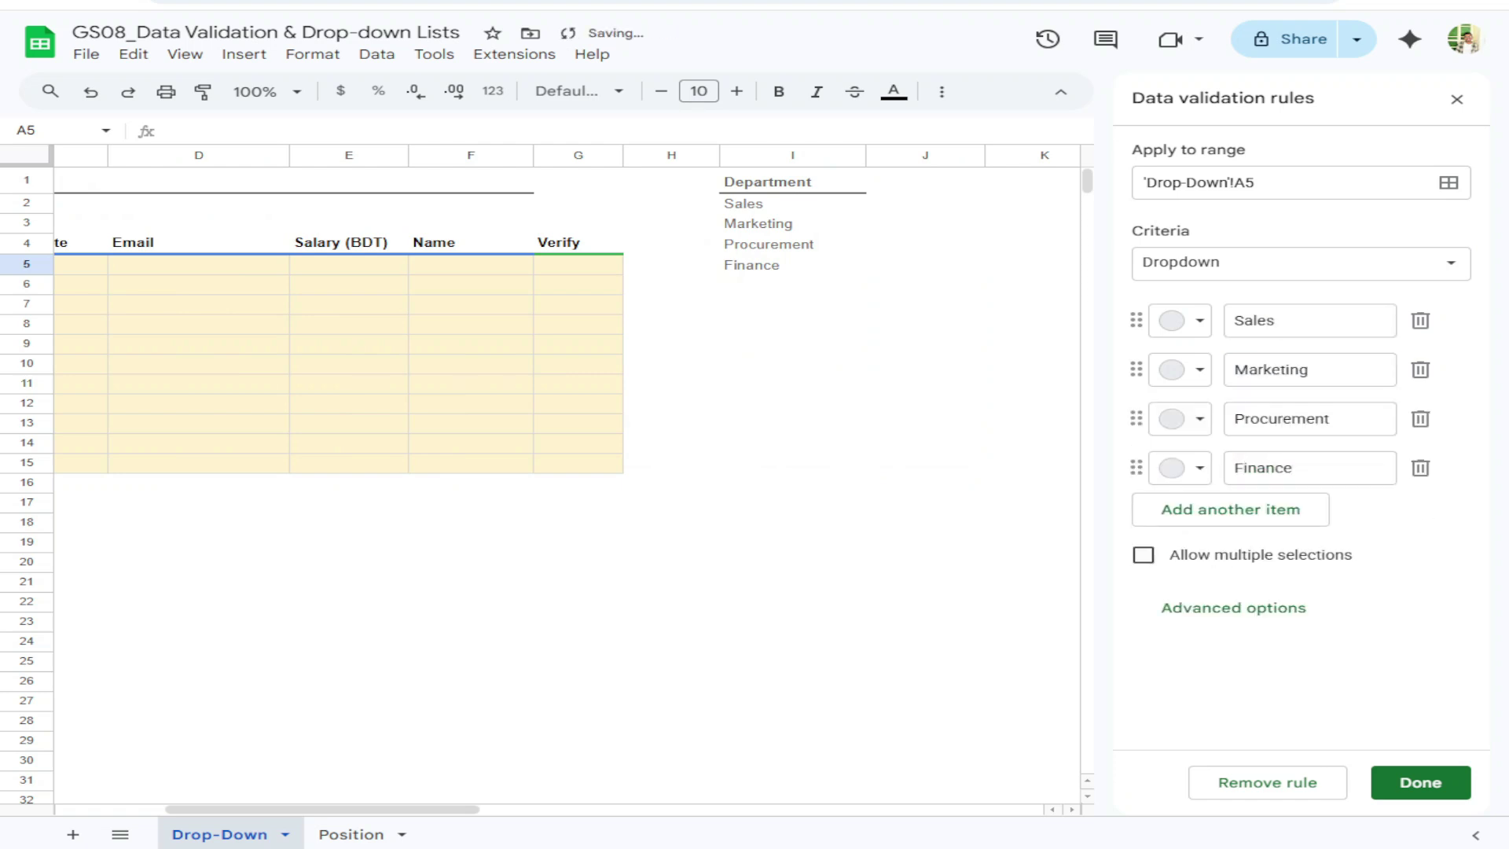
scroll(250, 462, left, 5)
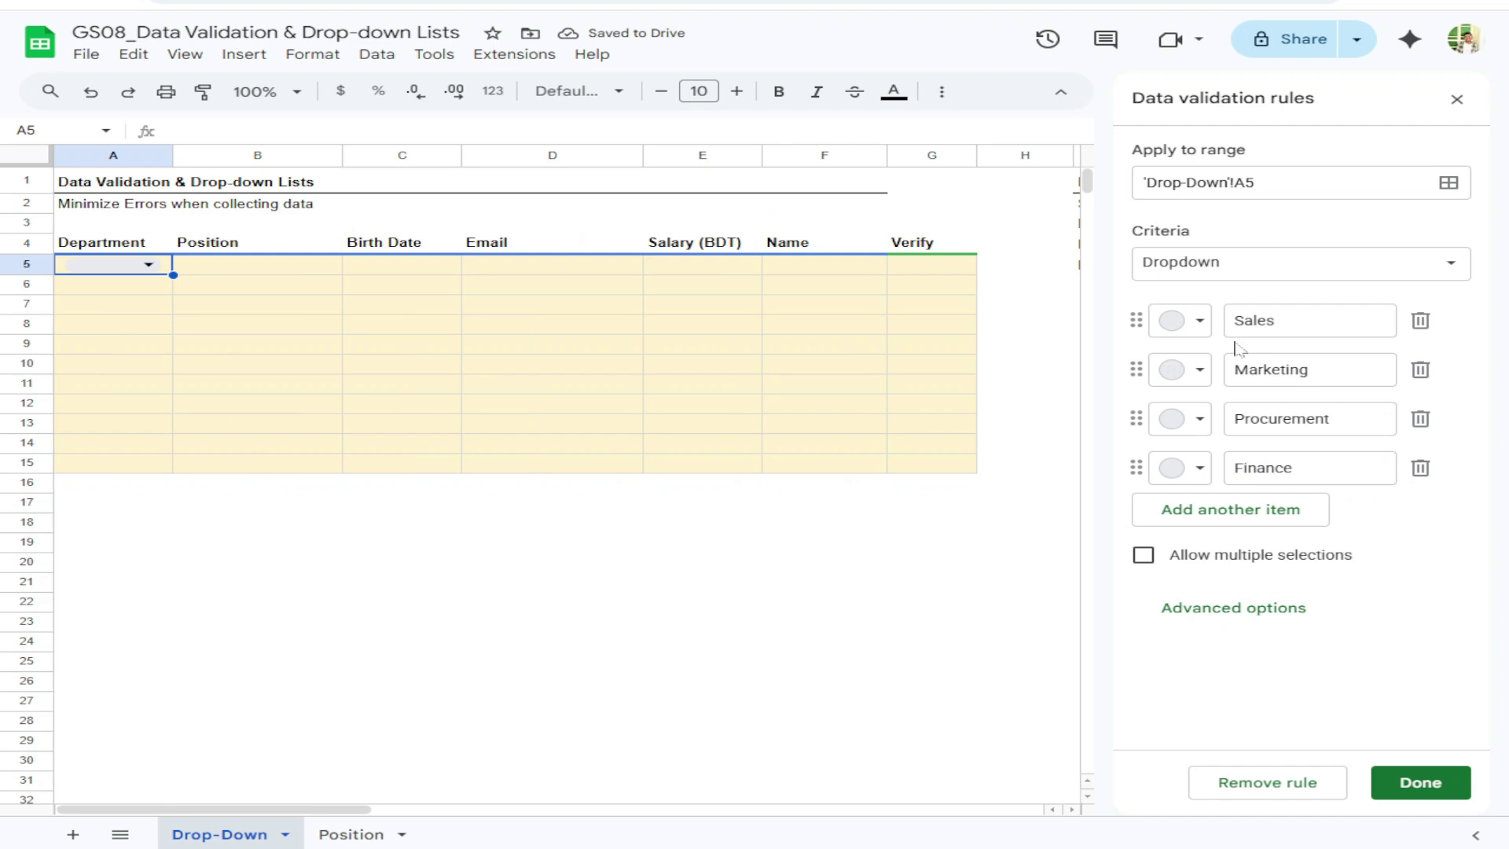
Test A5's new dropdown by opening and closing its option list
click(154, 265)
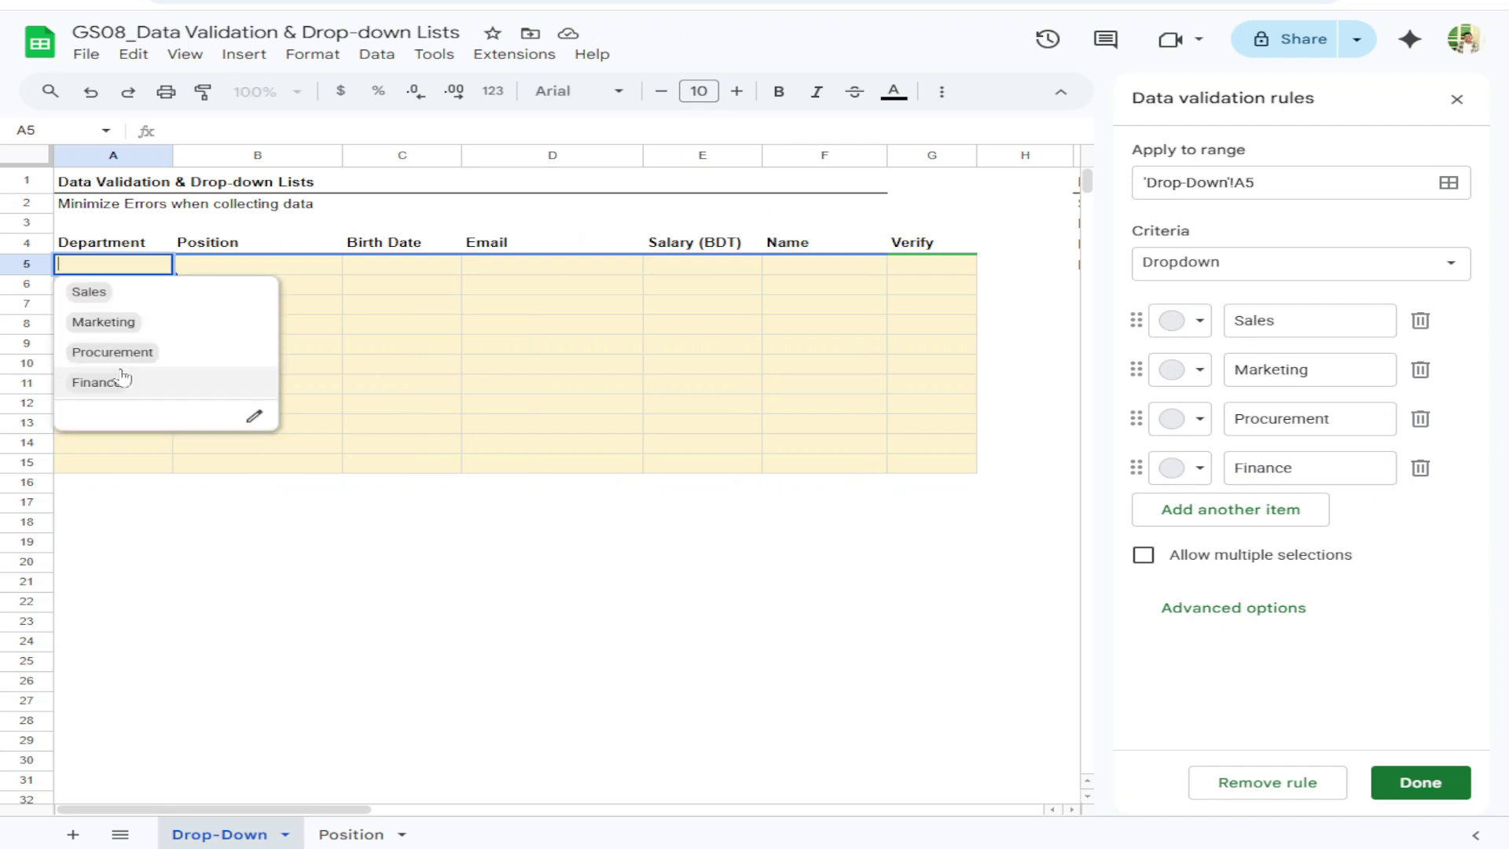
click(185, 275)
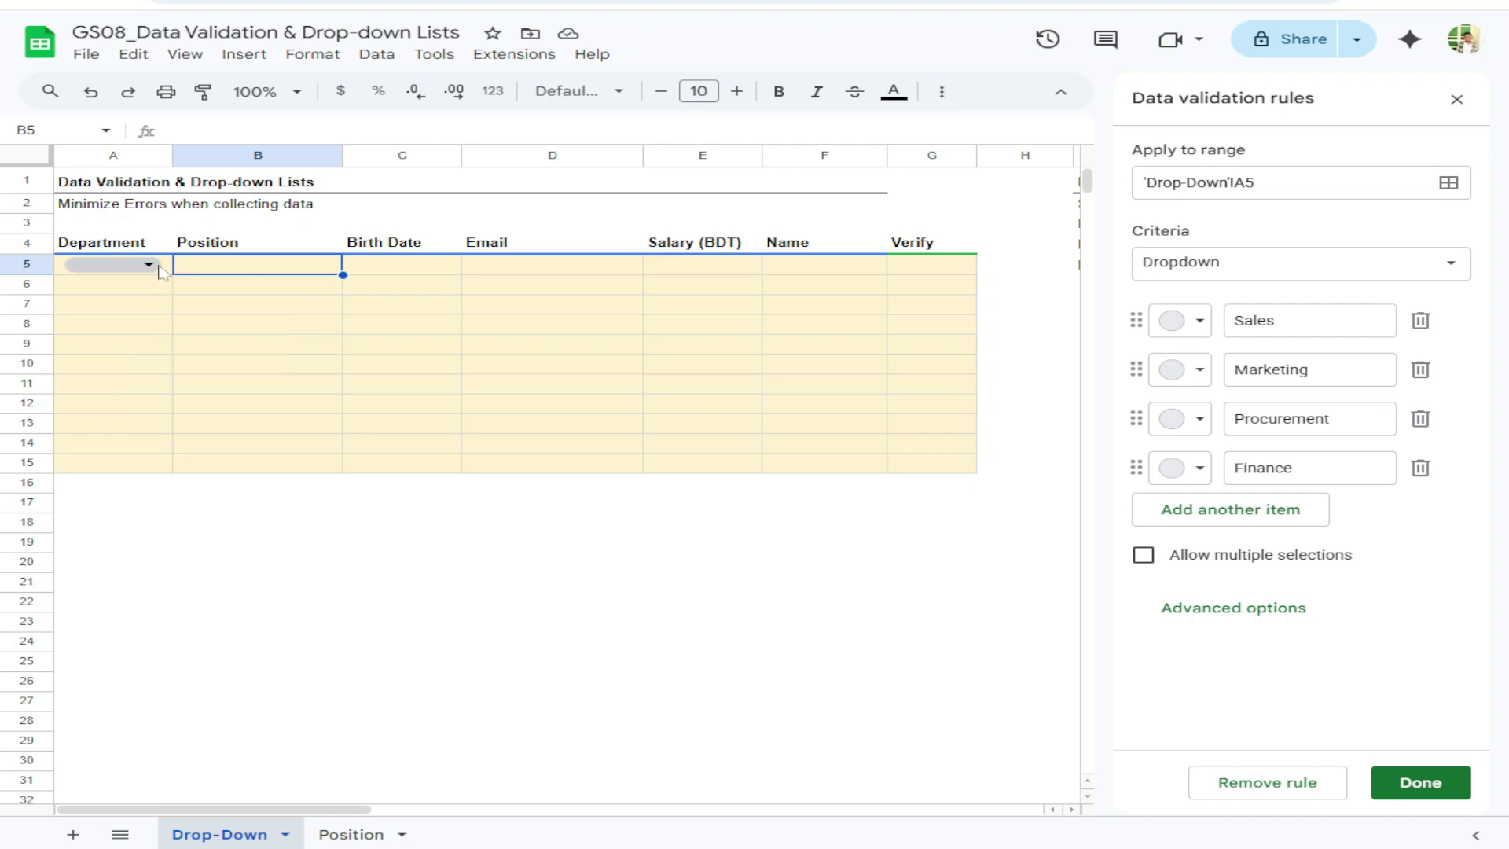
click(164, 272)
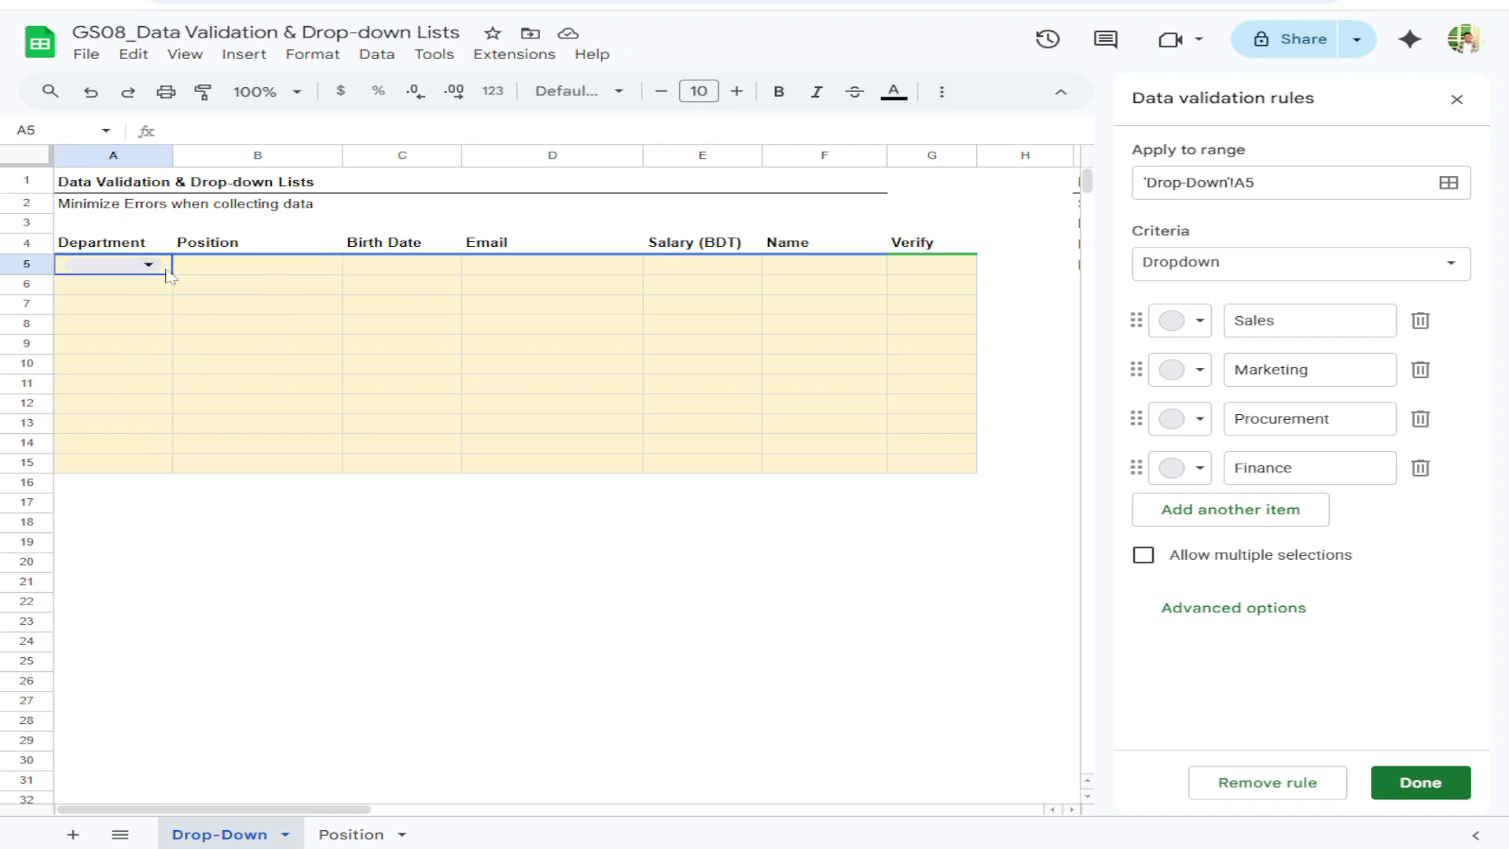
In Advanced options, try the Arrow and Plain text display styles for A5's dropdown
click(1244, 609)
scroll(1257, 532, down, 2)
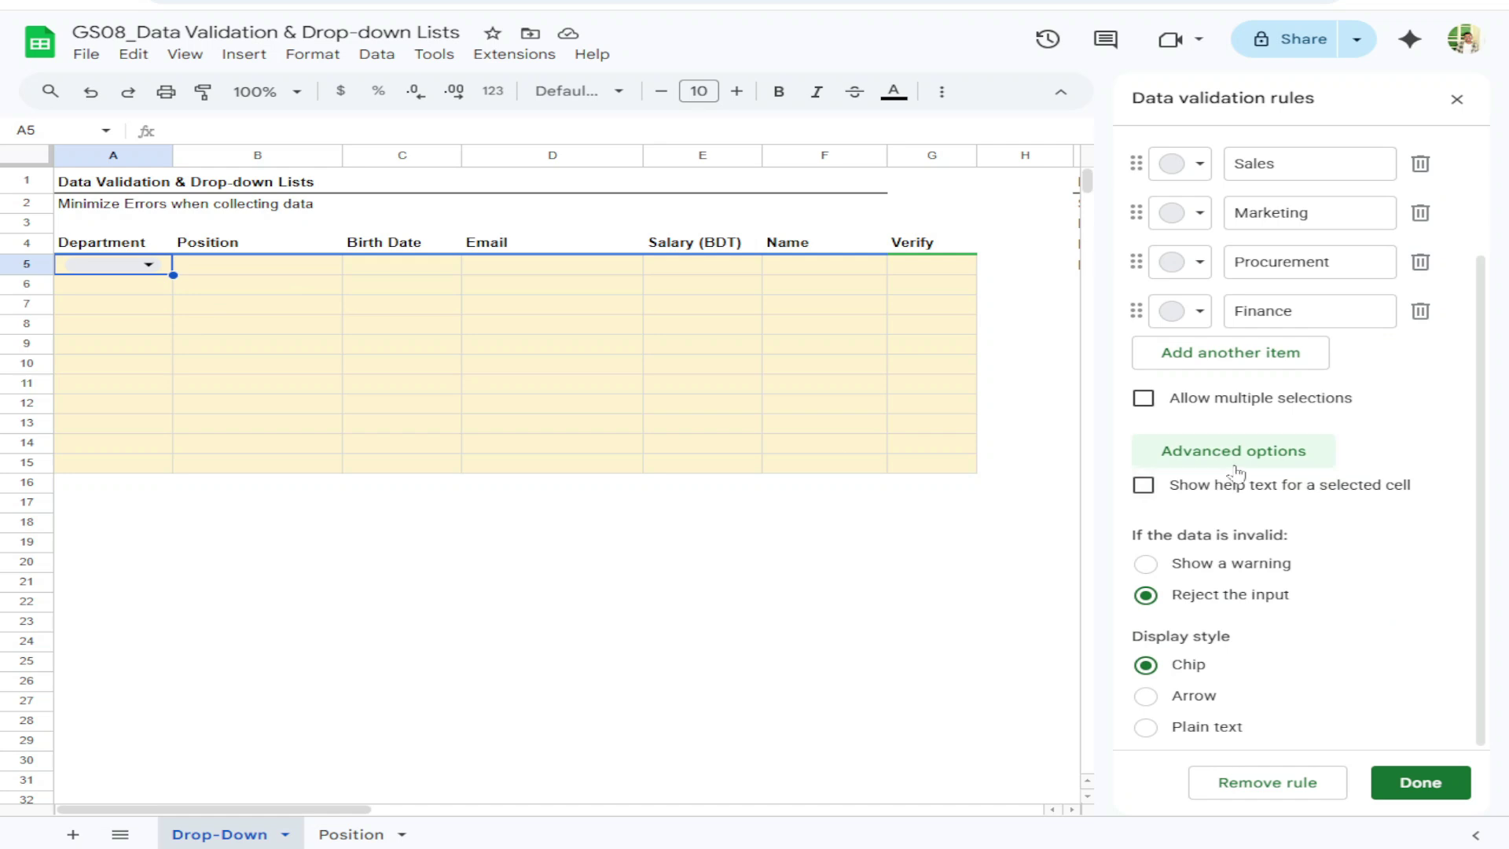
click(1155, 697)
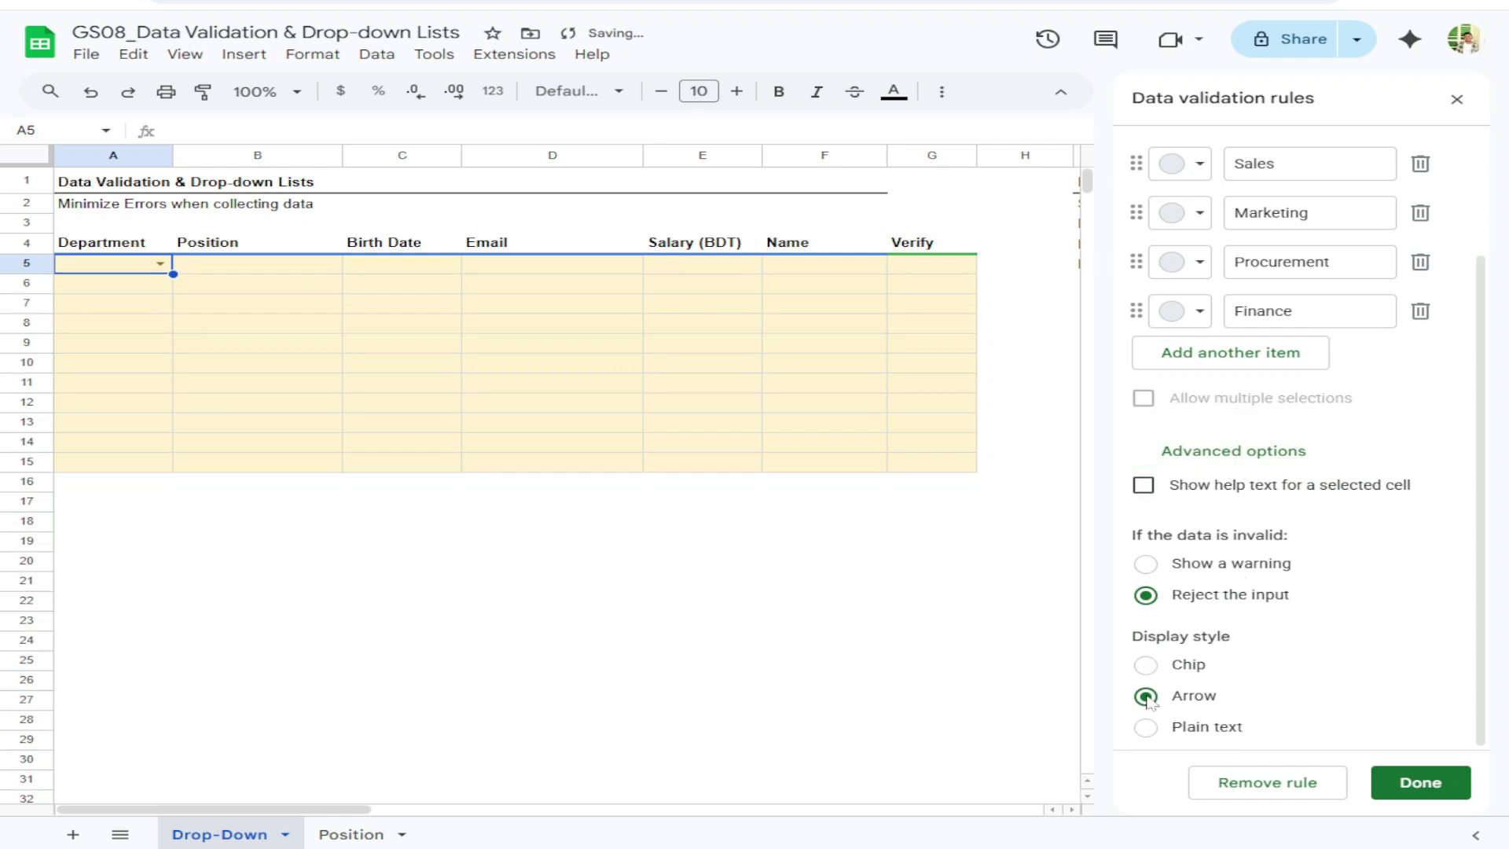
click(160, 263)
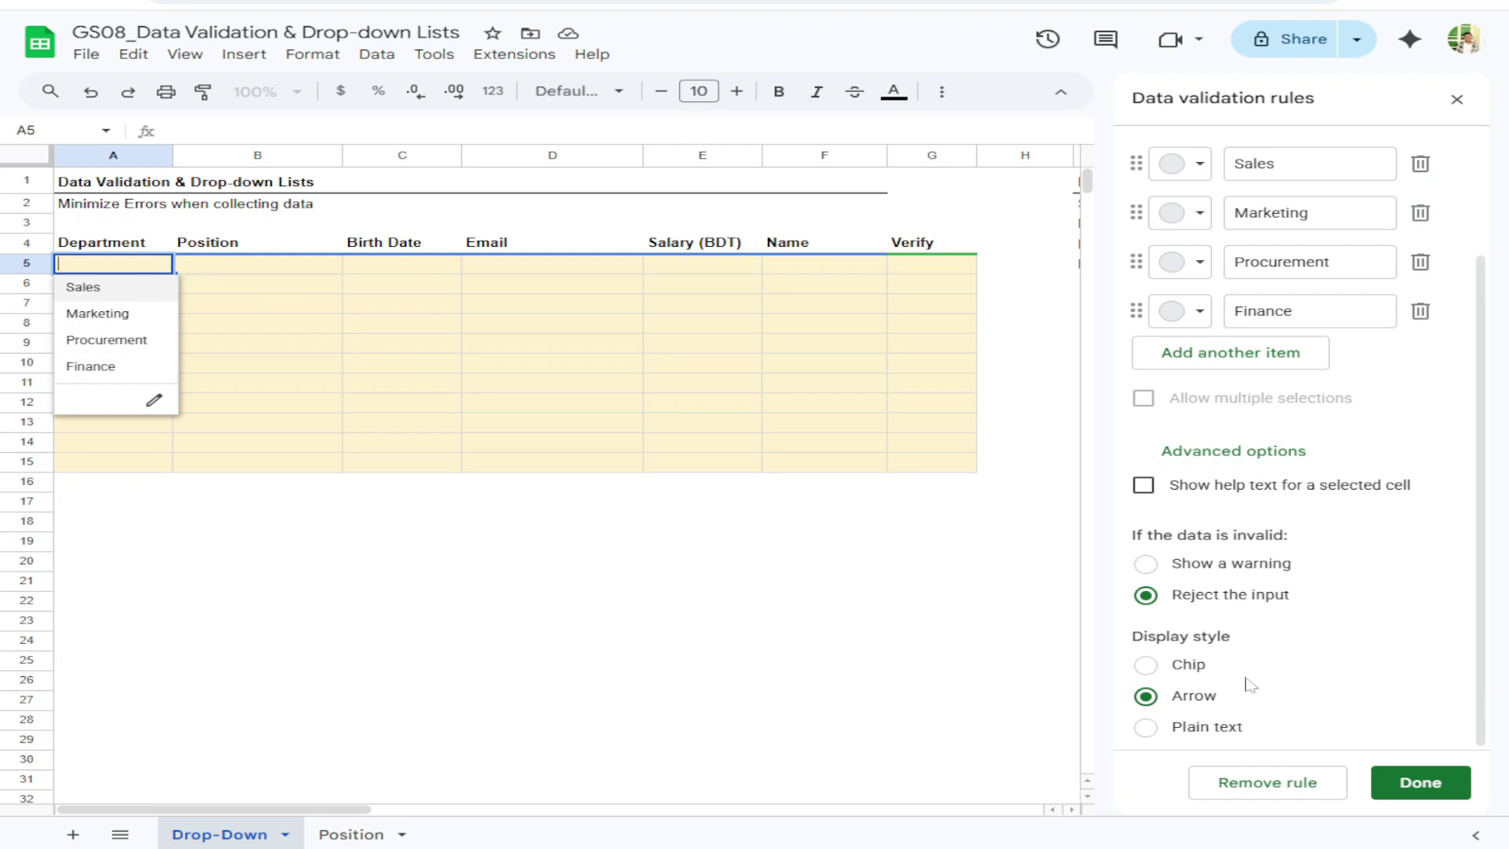
click(1155, 729)
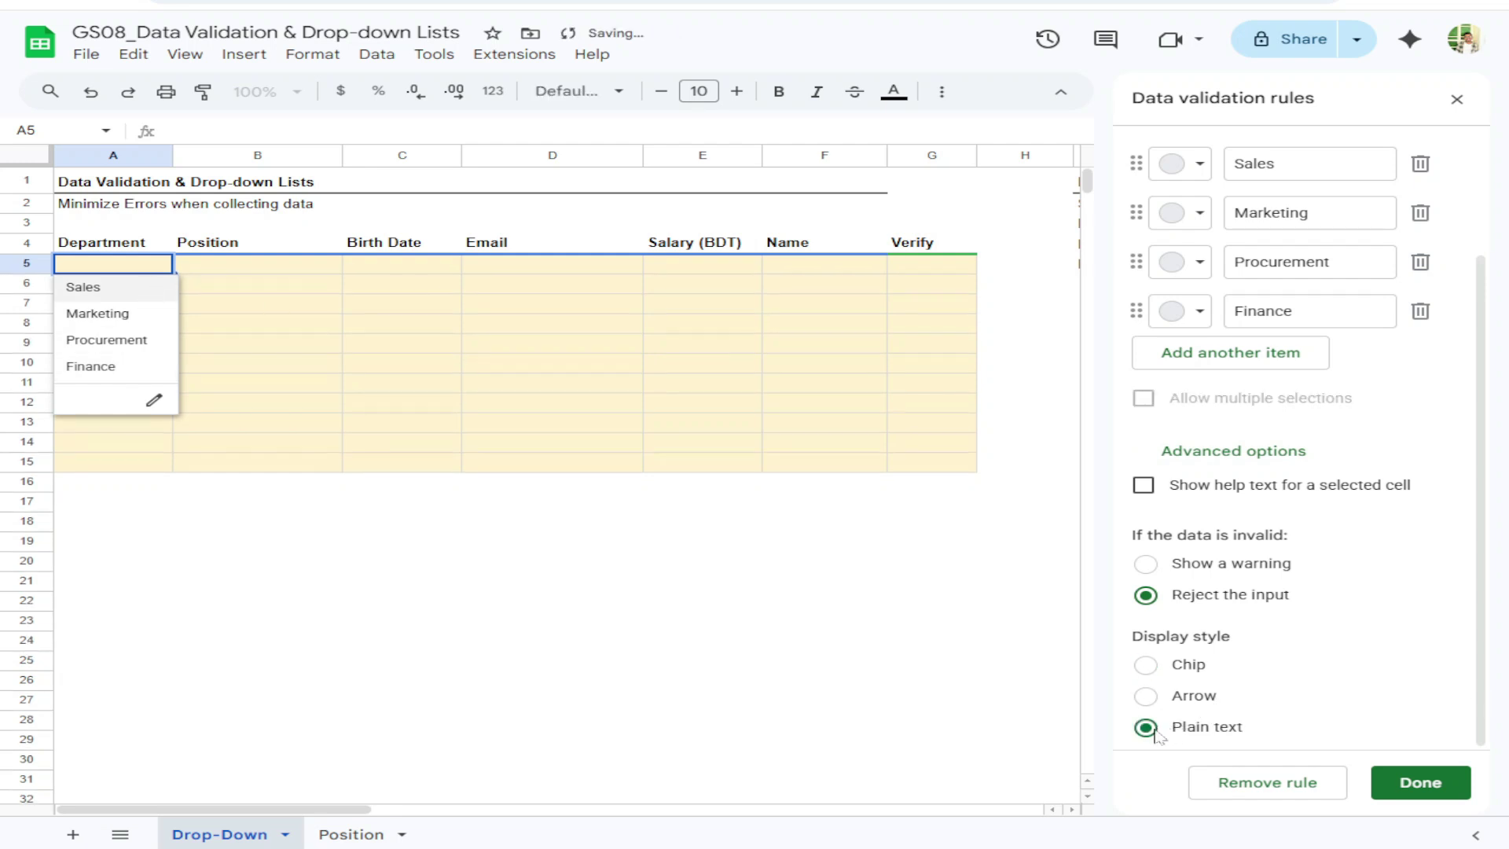
click(269, 271)
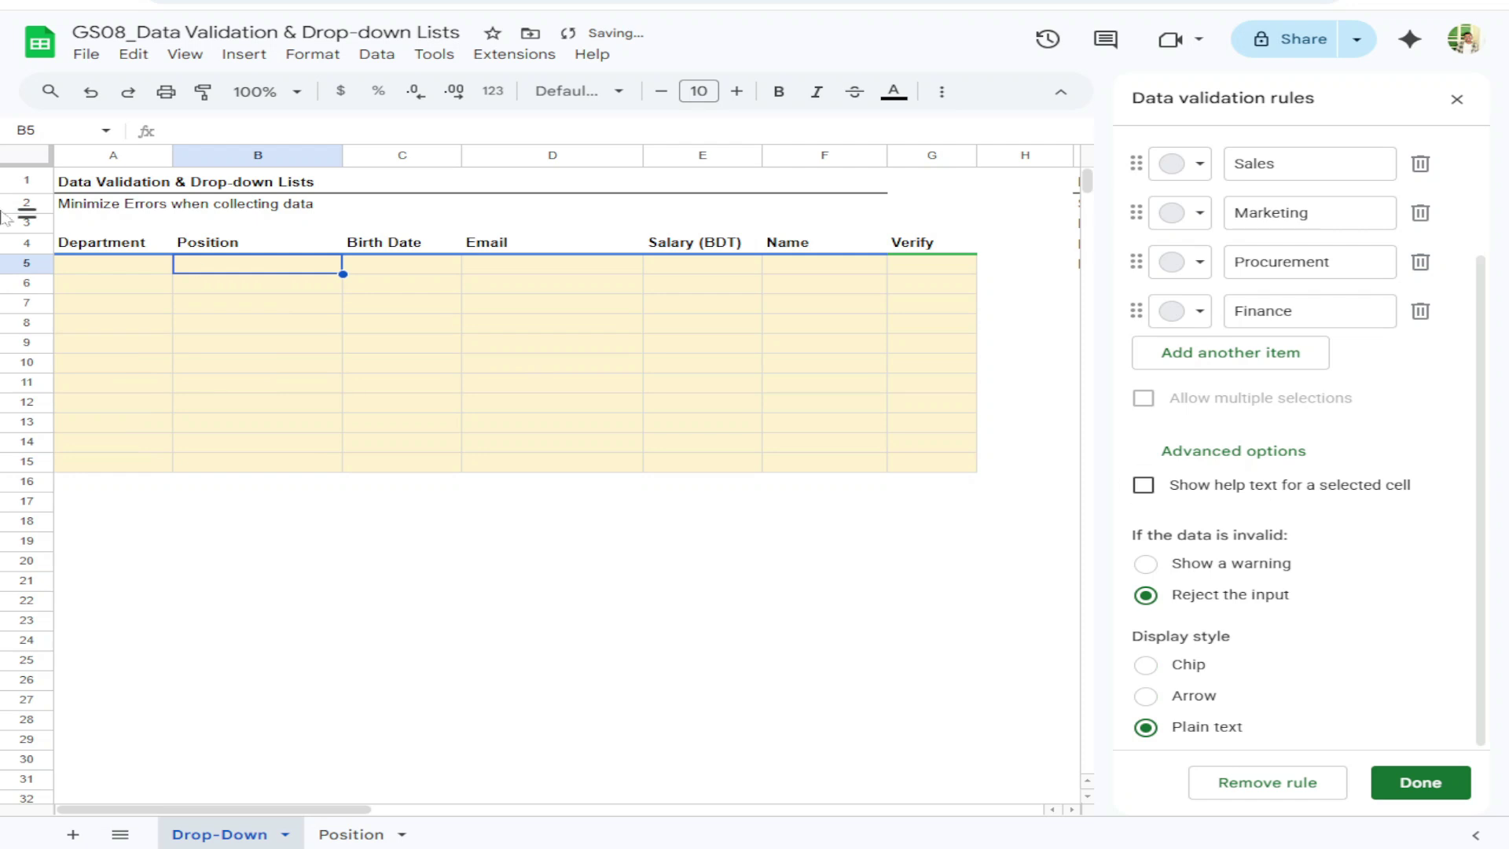
Preview A5's department list a few times, then settle on the Arrow display style
click(106, 265)
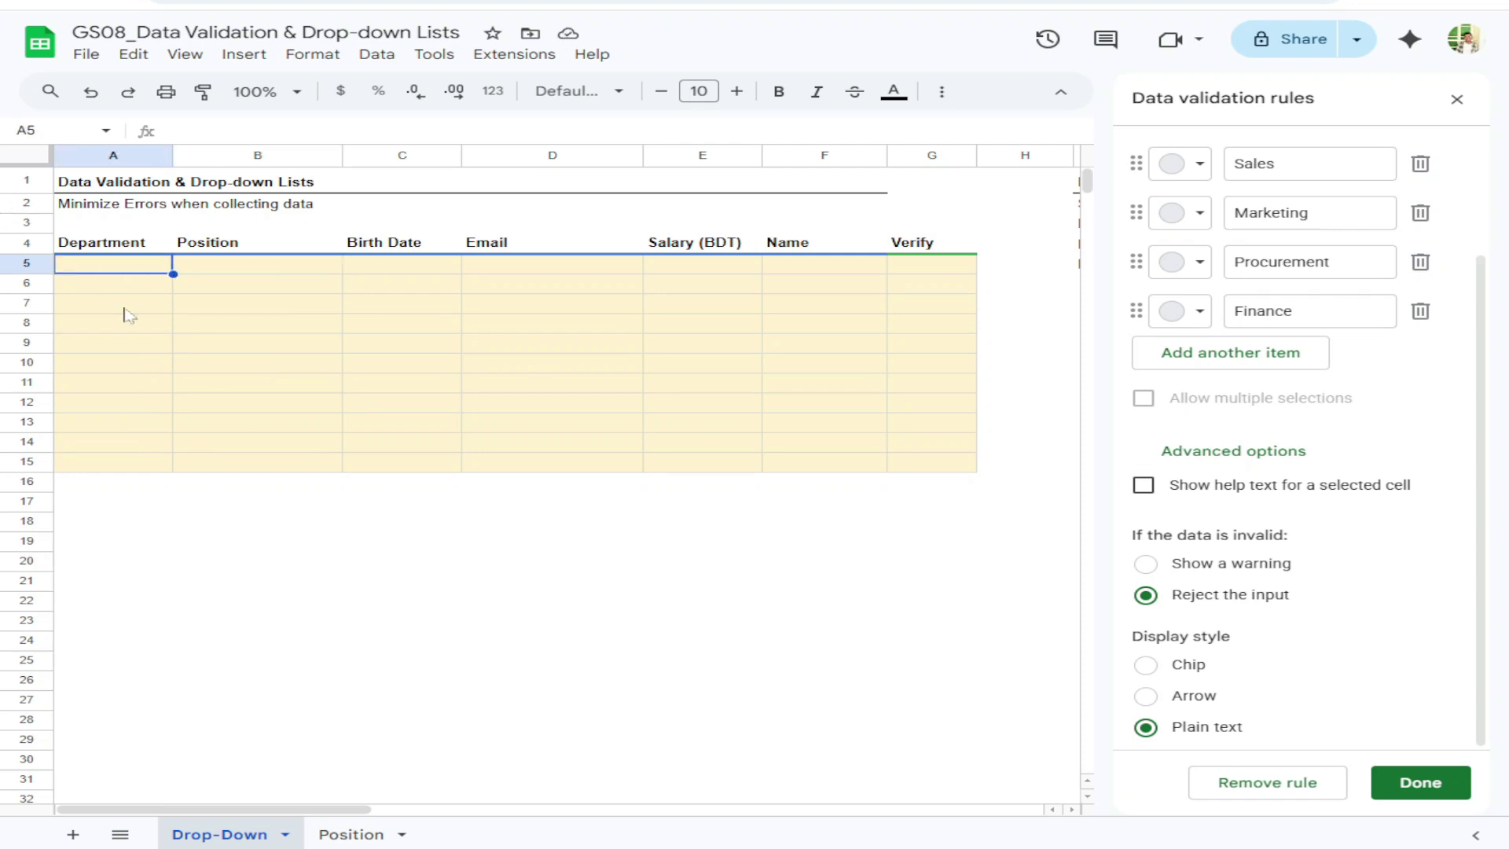
double_click(112, 265)
click(187, 266)
click(132, 268)
double_click(130, 269)
click(185, 269)
click(148, 269)
click(1147, 697)
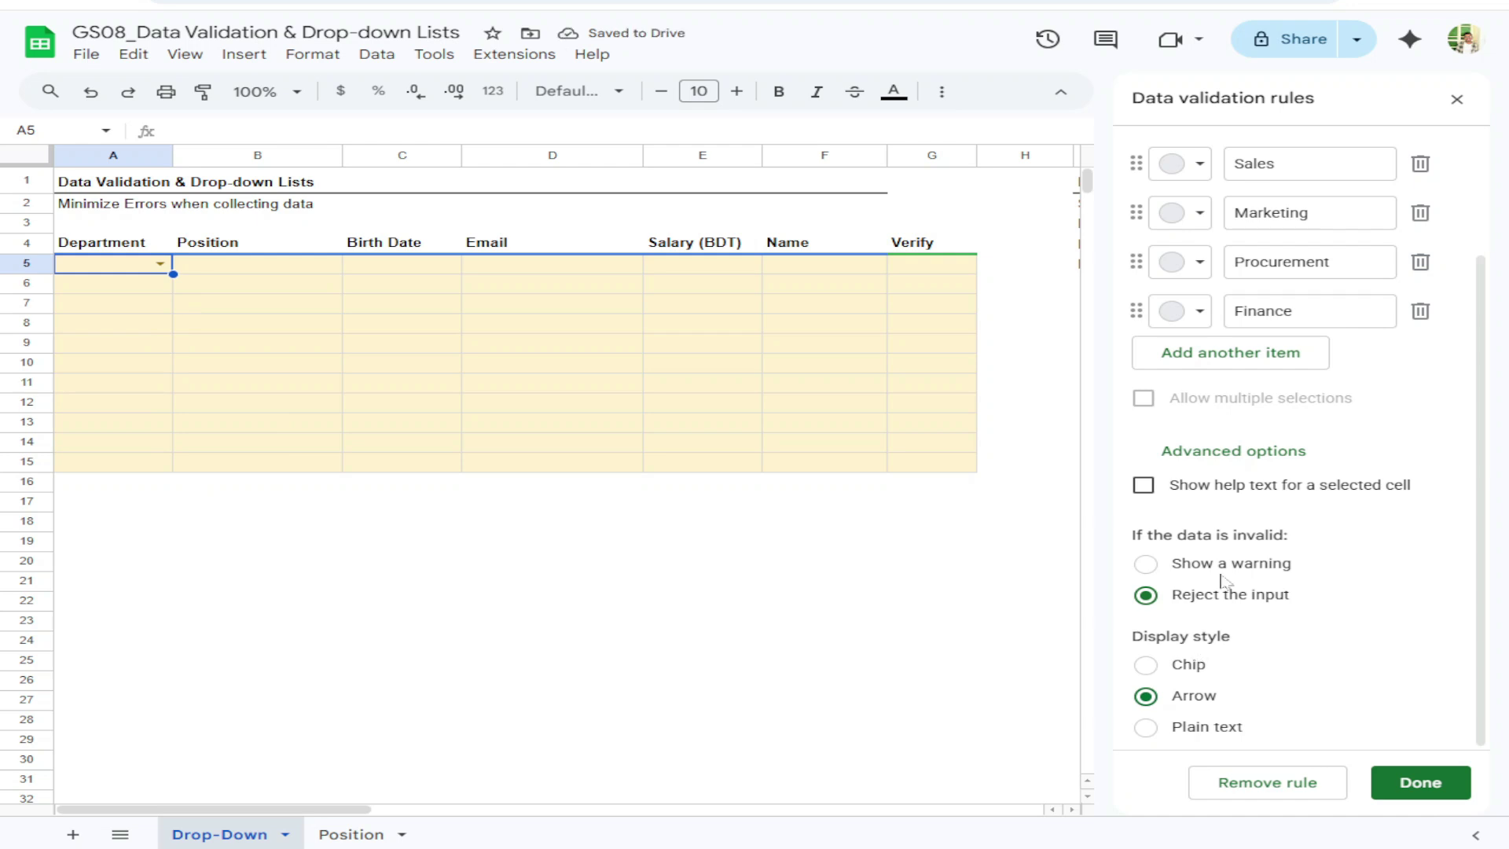
scroll(1192, 652, up, 2)
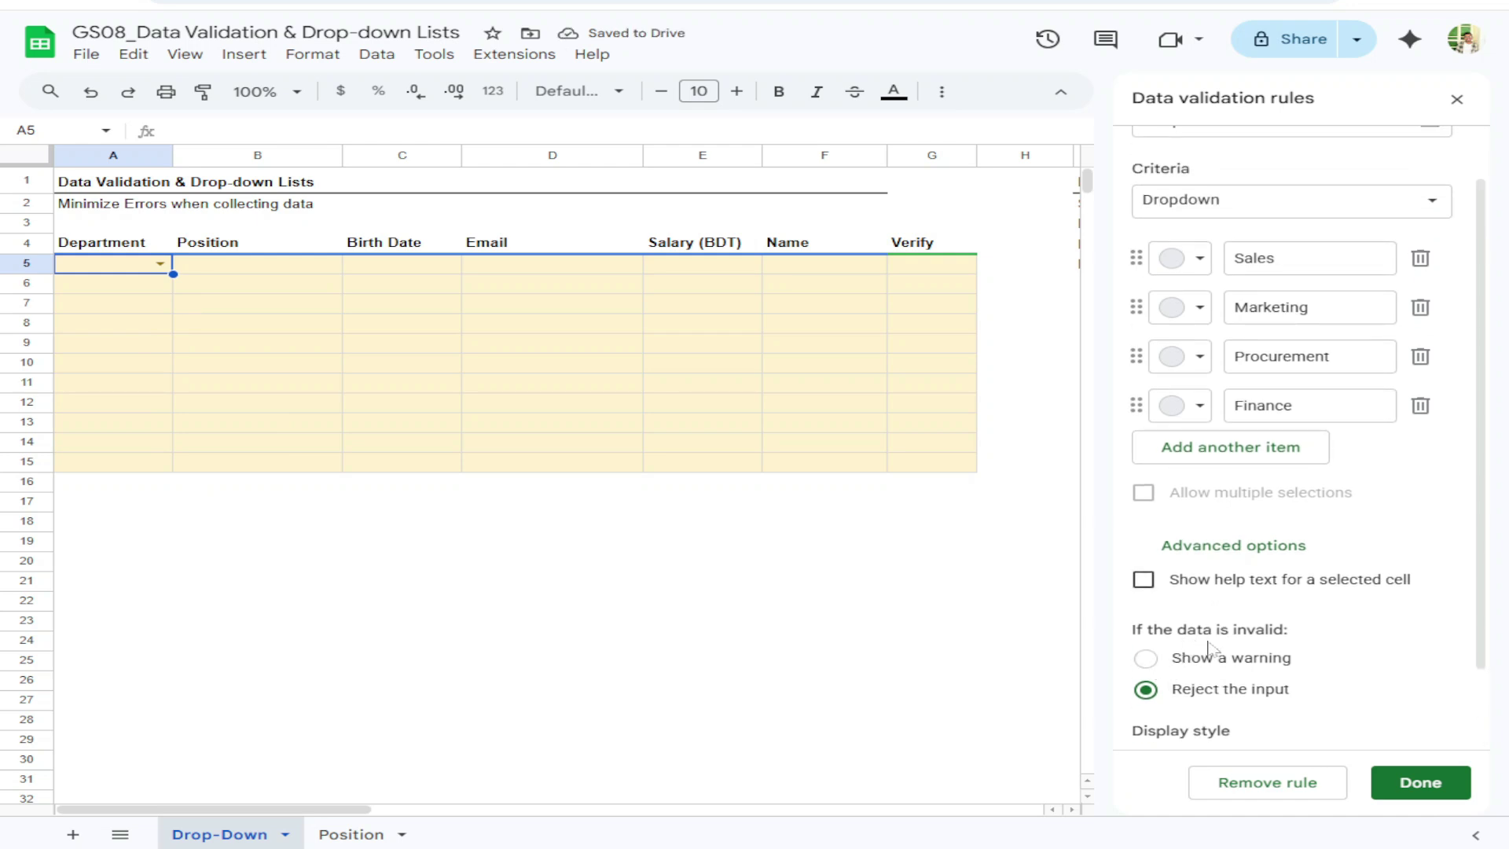
click(160, 264)
click(182, 270)
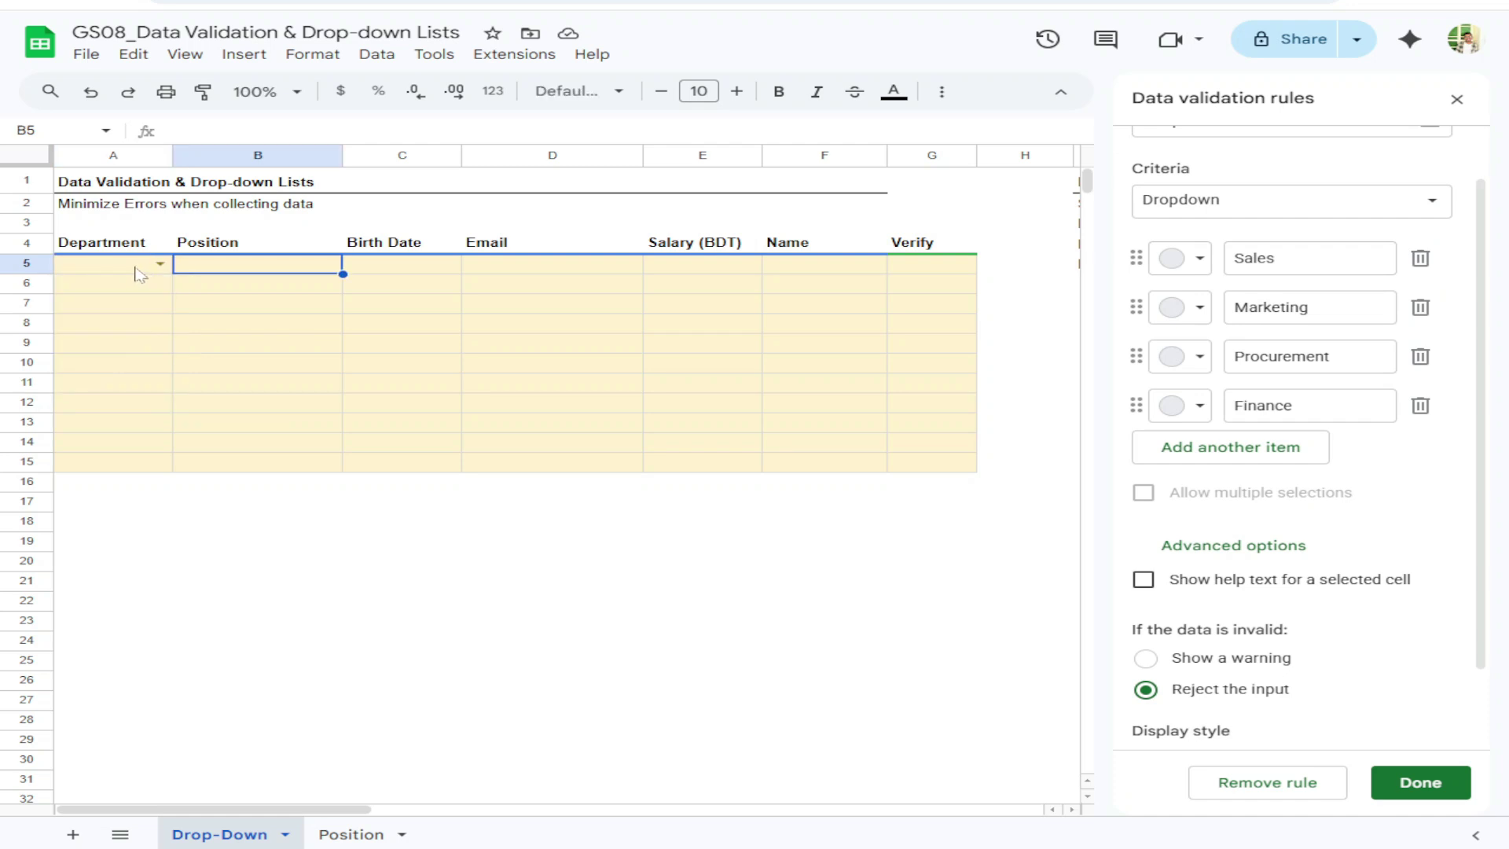
click(142, 267)
text(Business Dev)
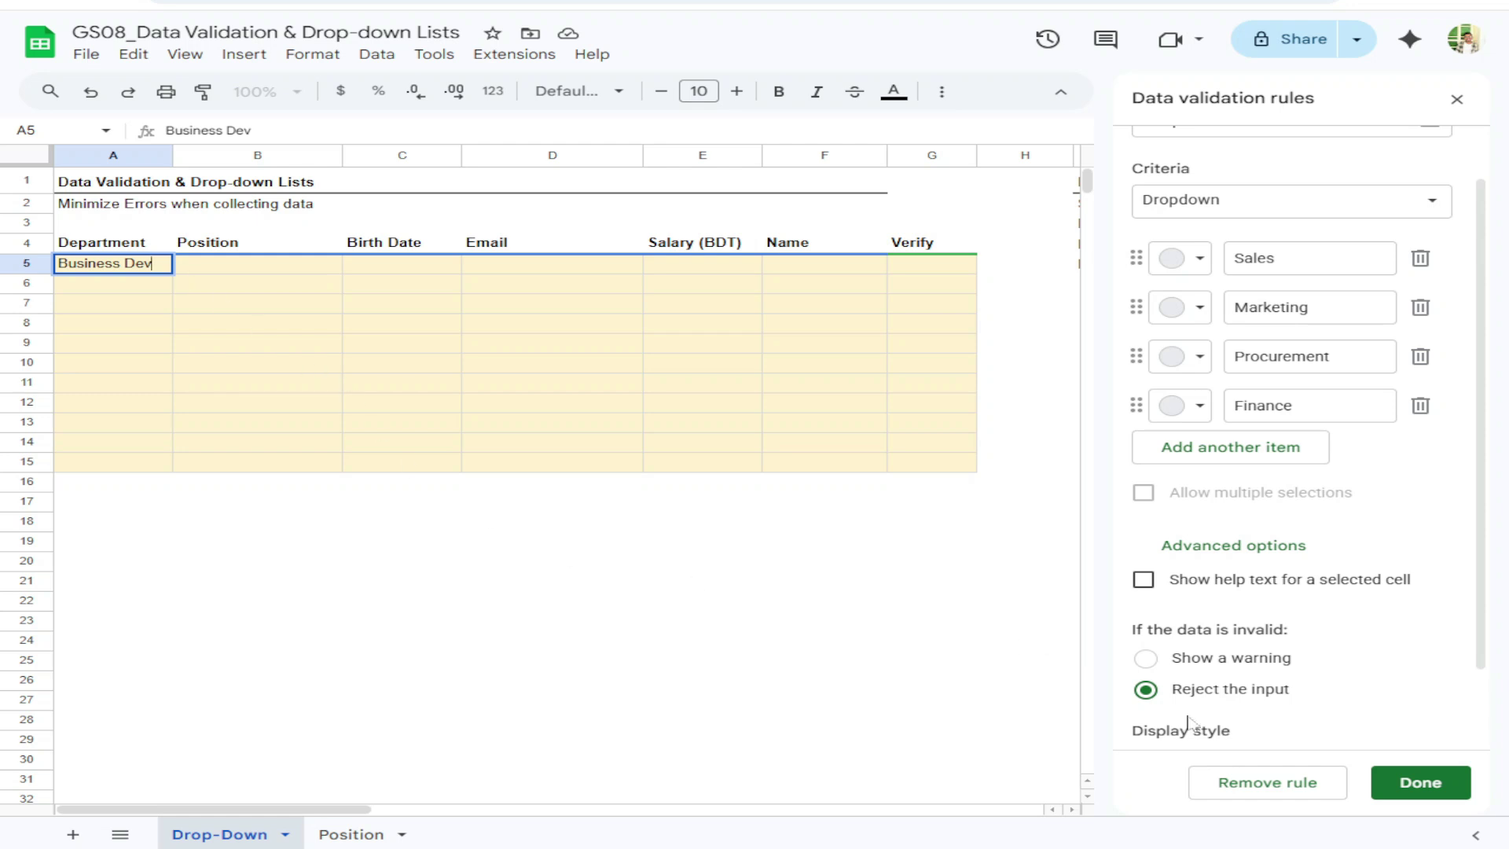
key(Return)
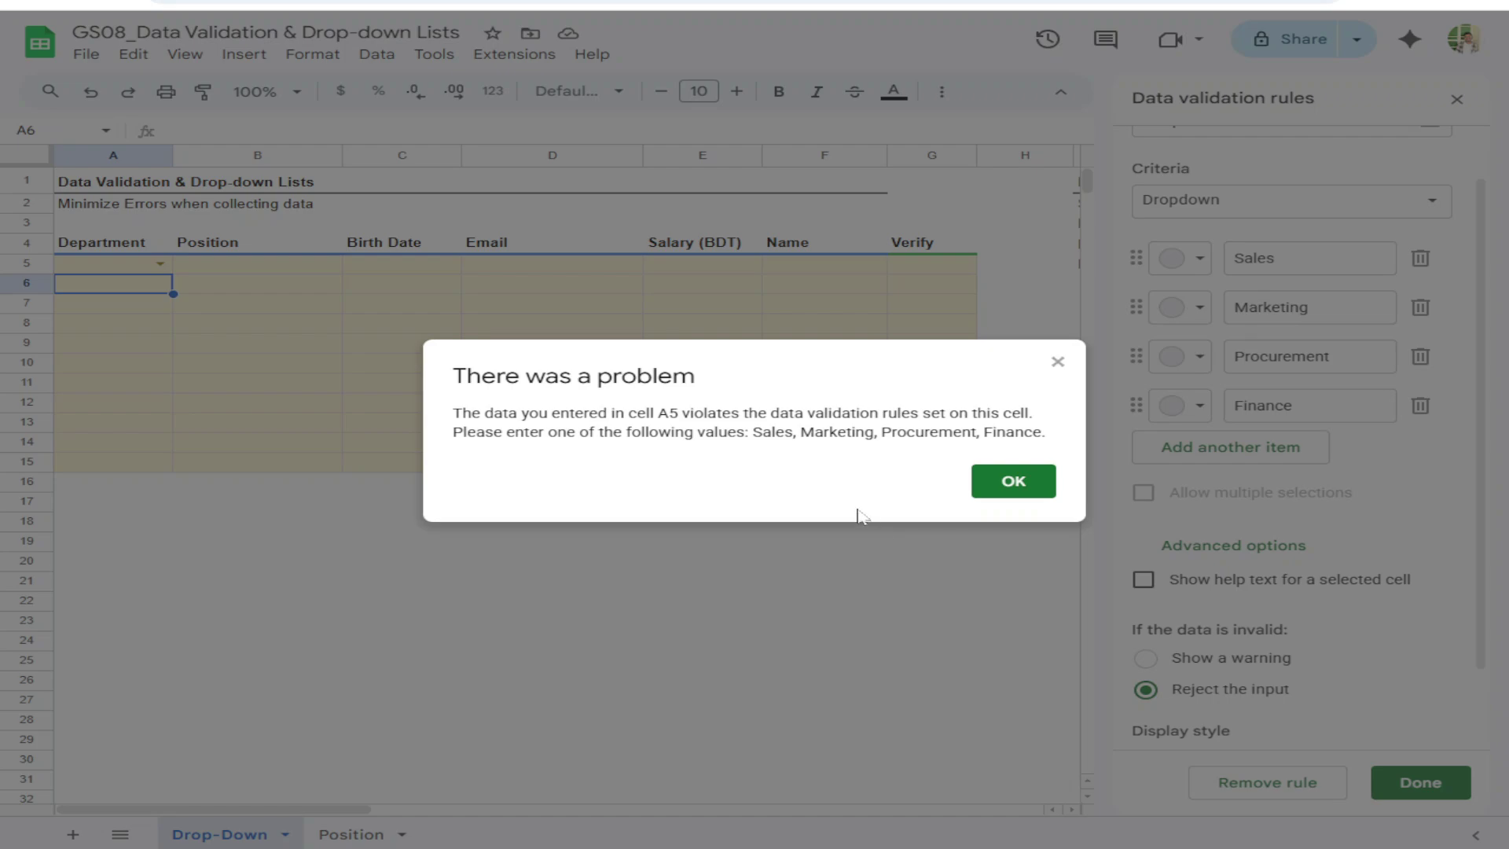
click(1014, 481)
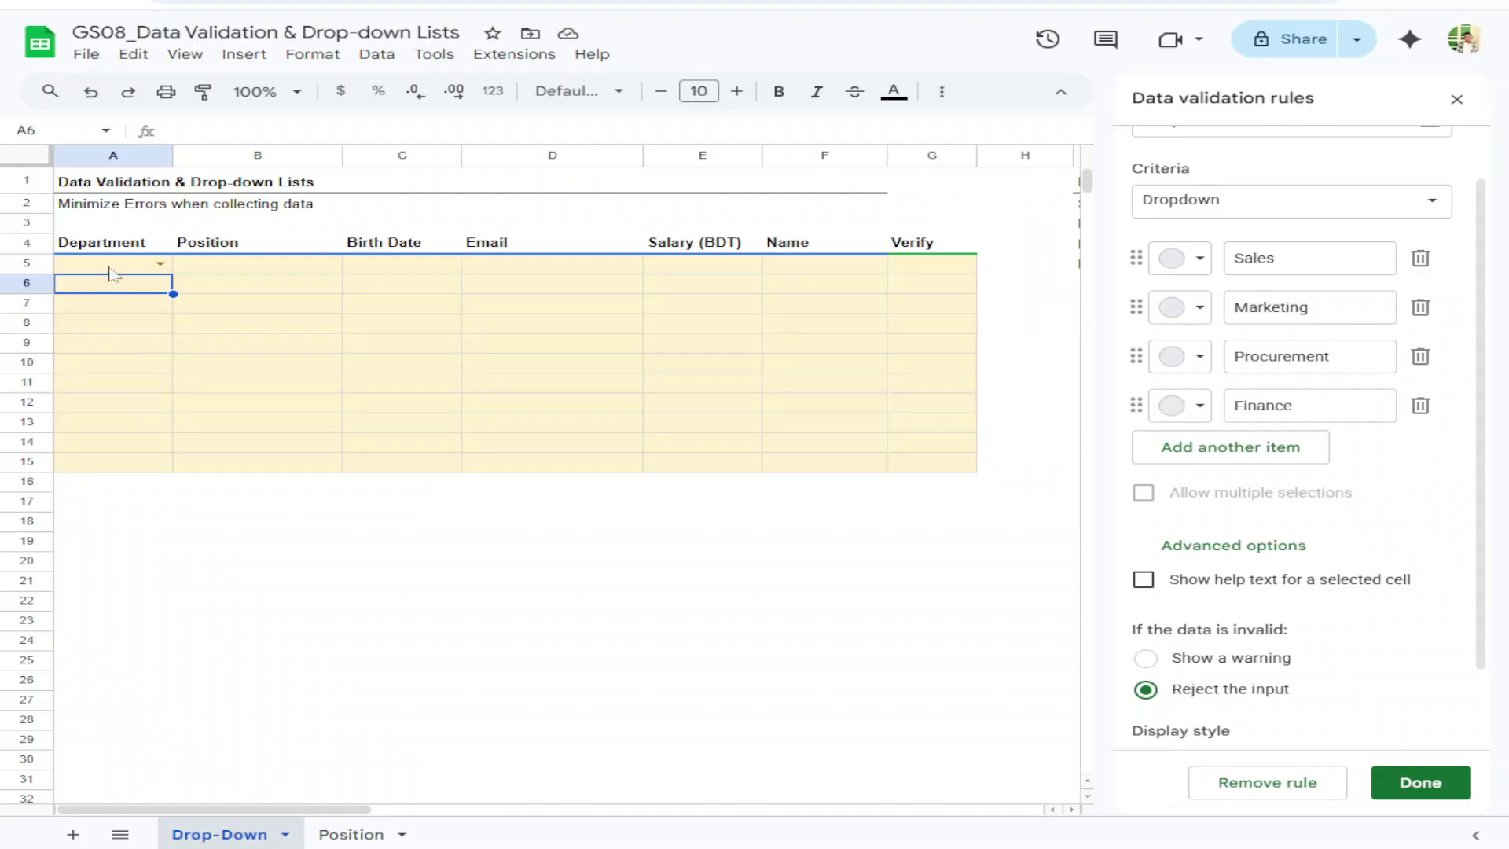
click(113, 265)
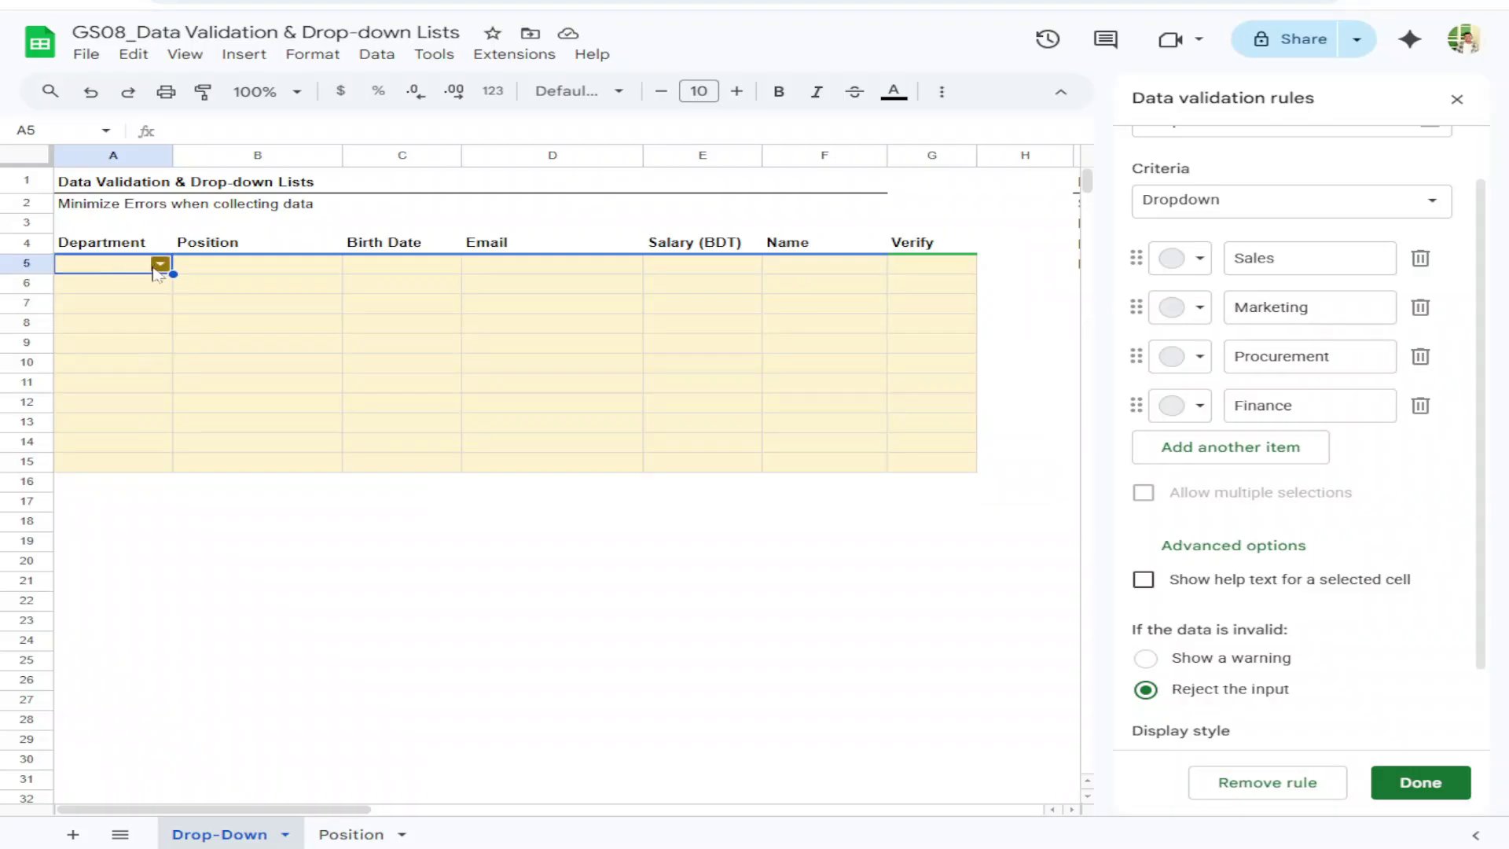
click(160, 264)
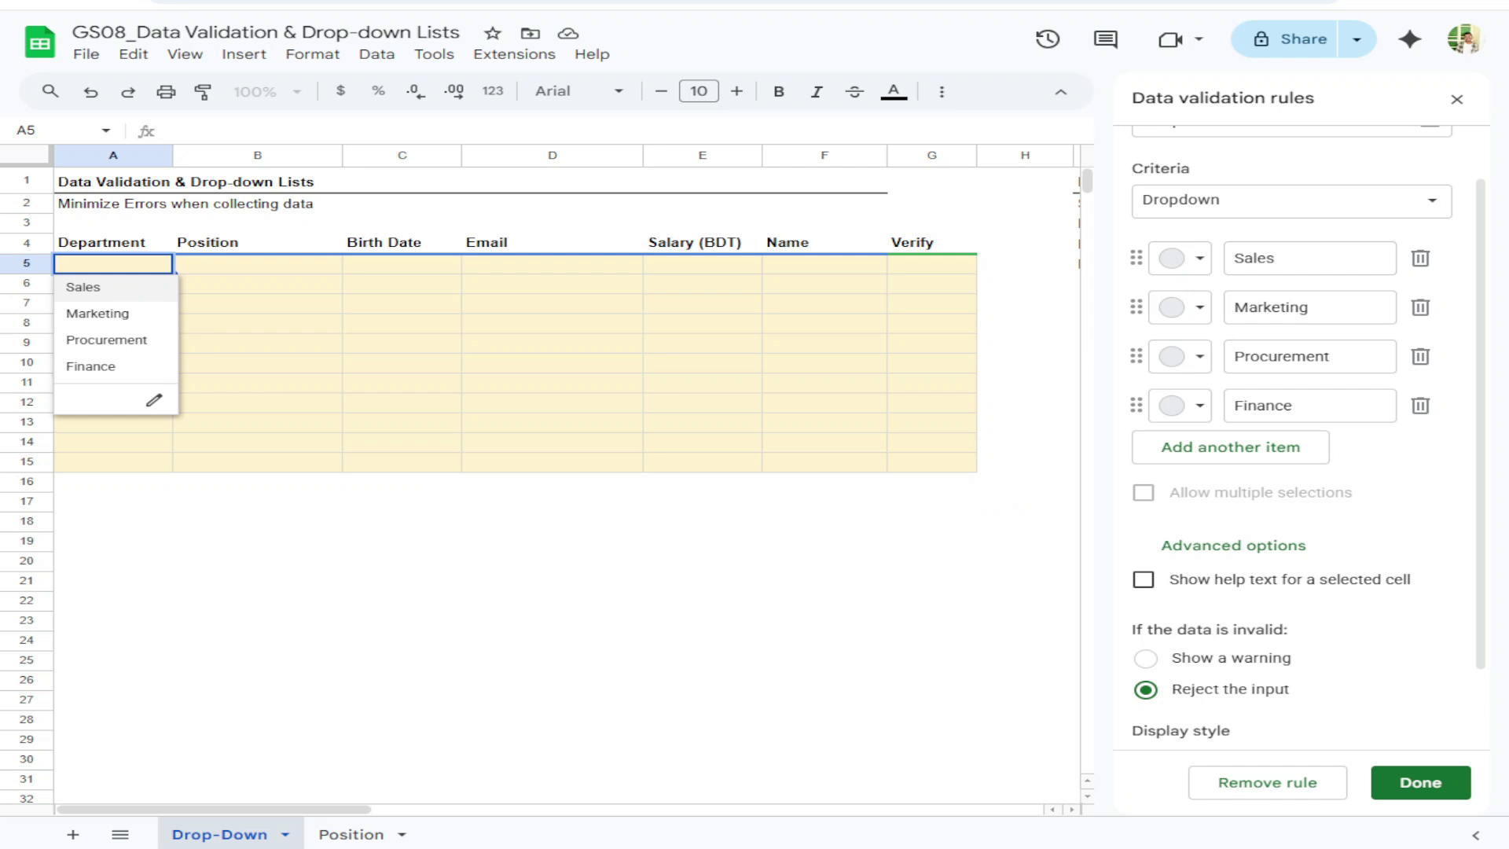
click(206, 264)
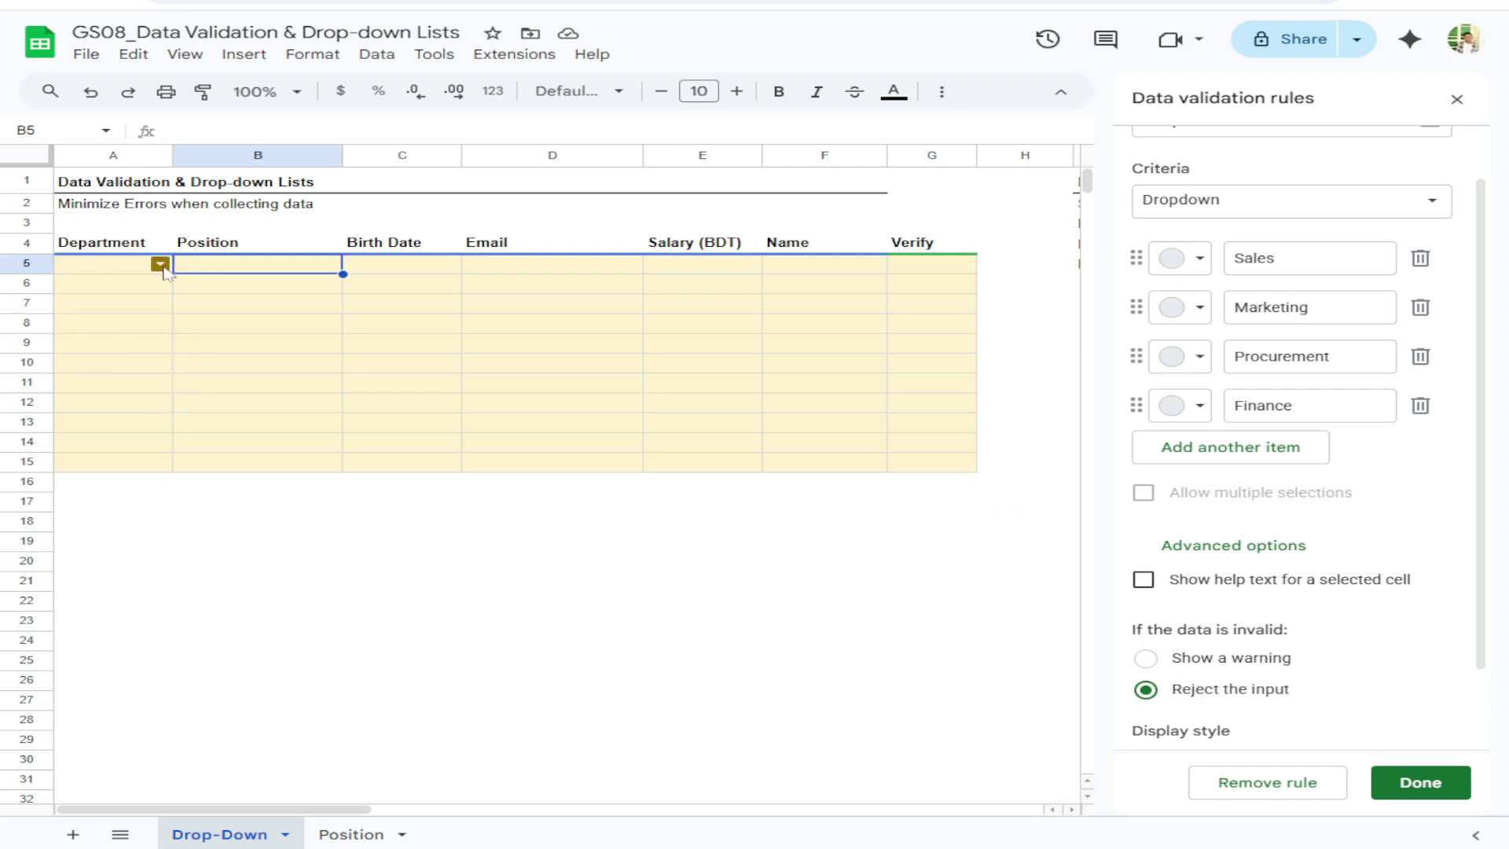
click(1147, 661)
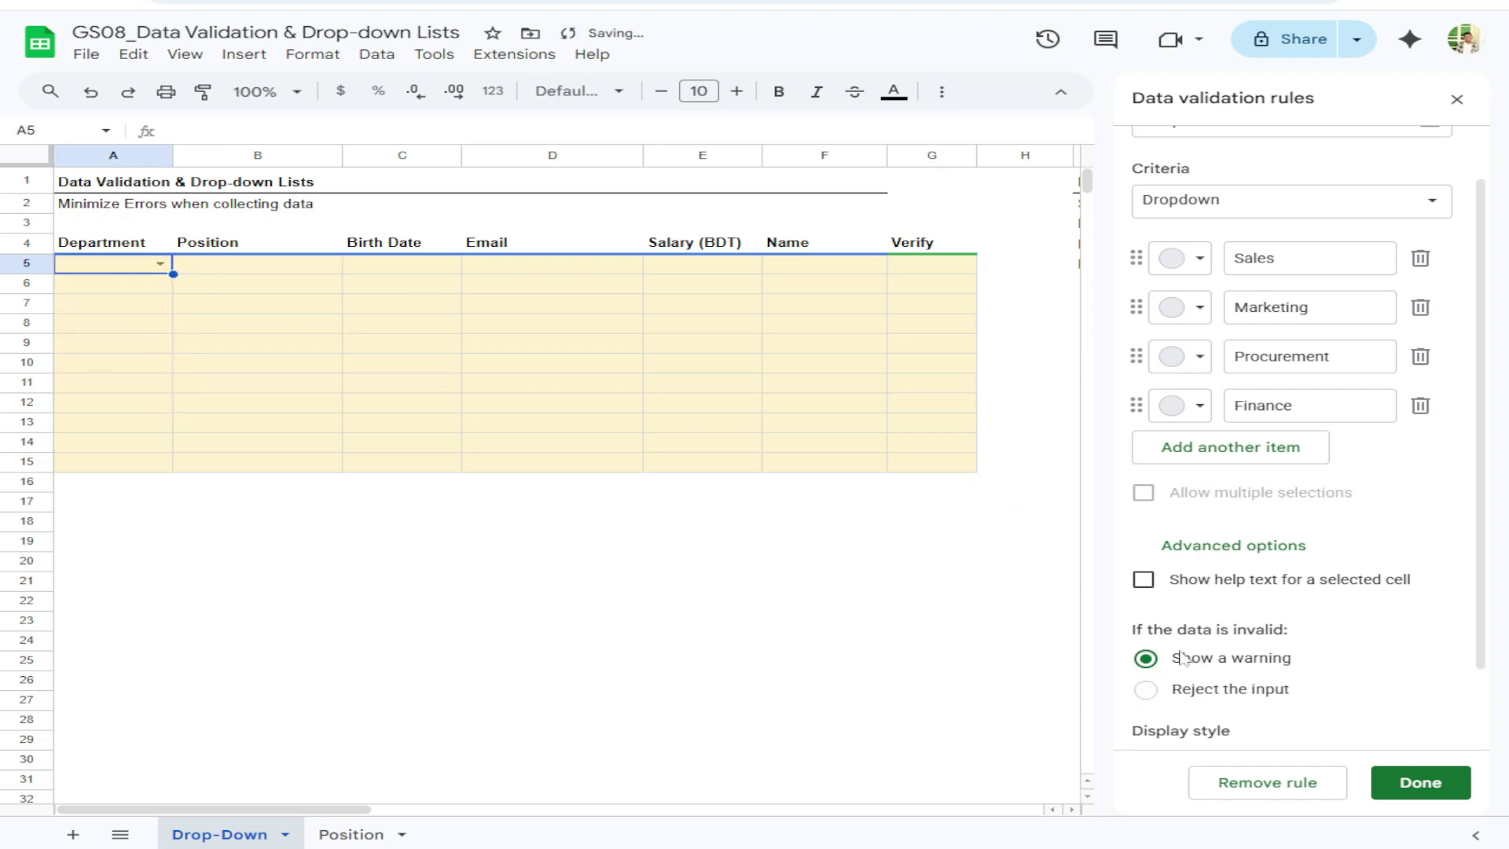
text(Bu)
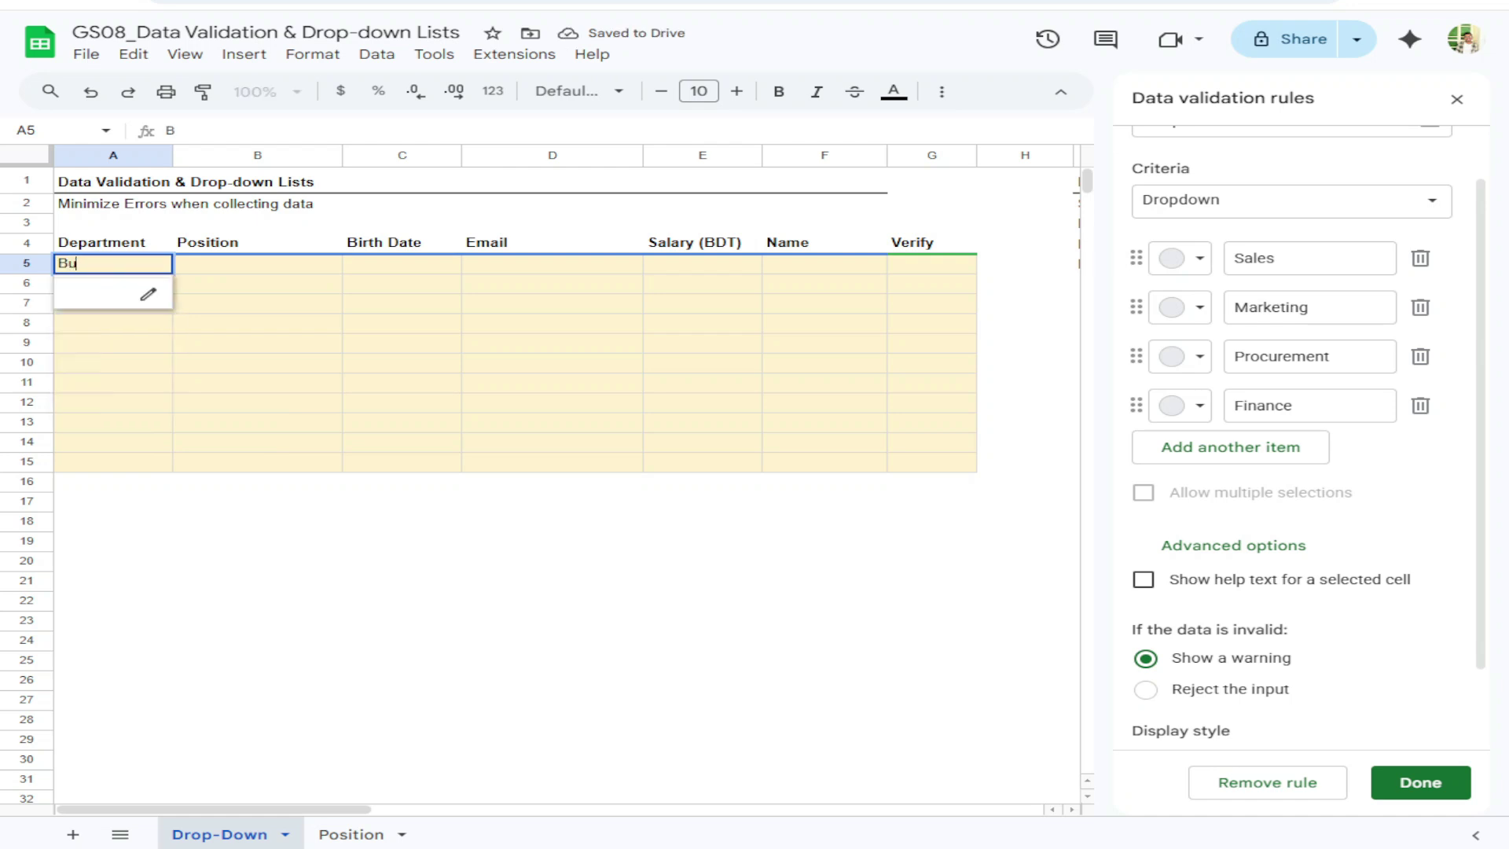
text(siness Dev)
key(Return)
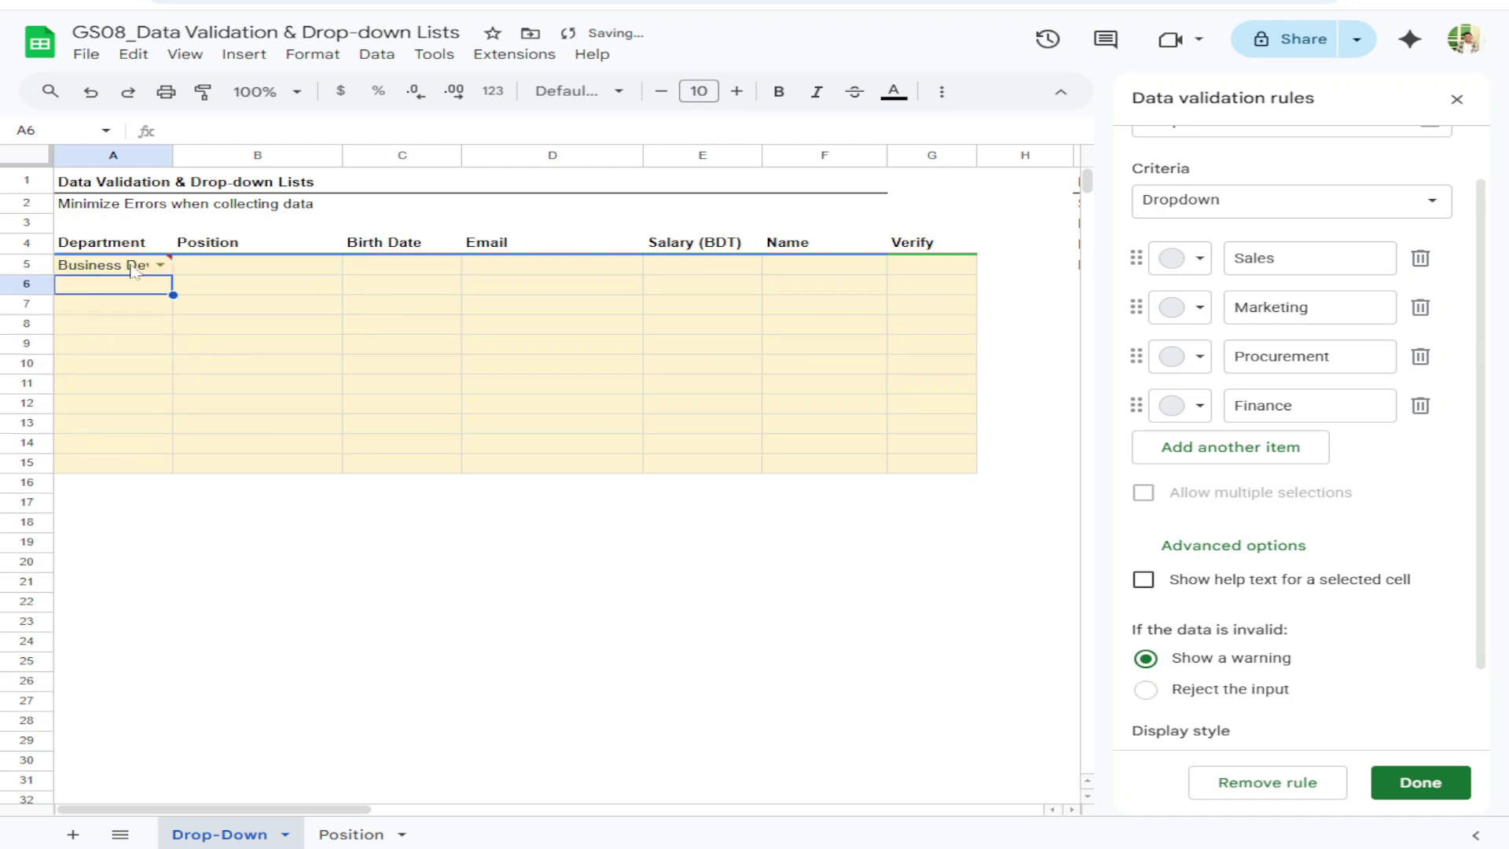
mouse_move(175, 264)
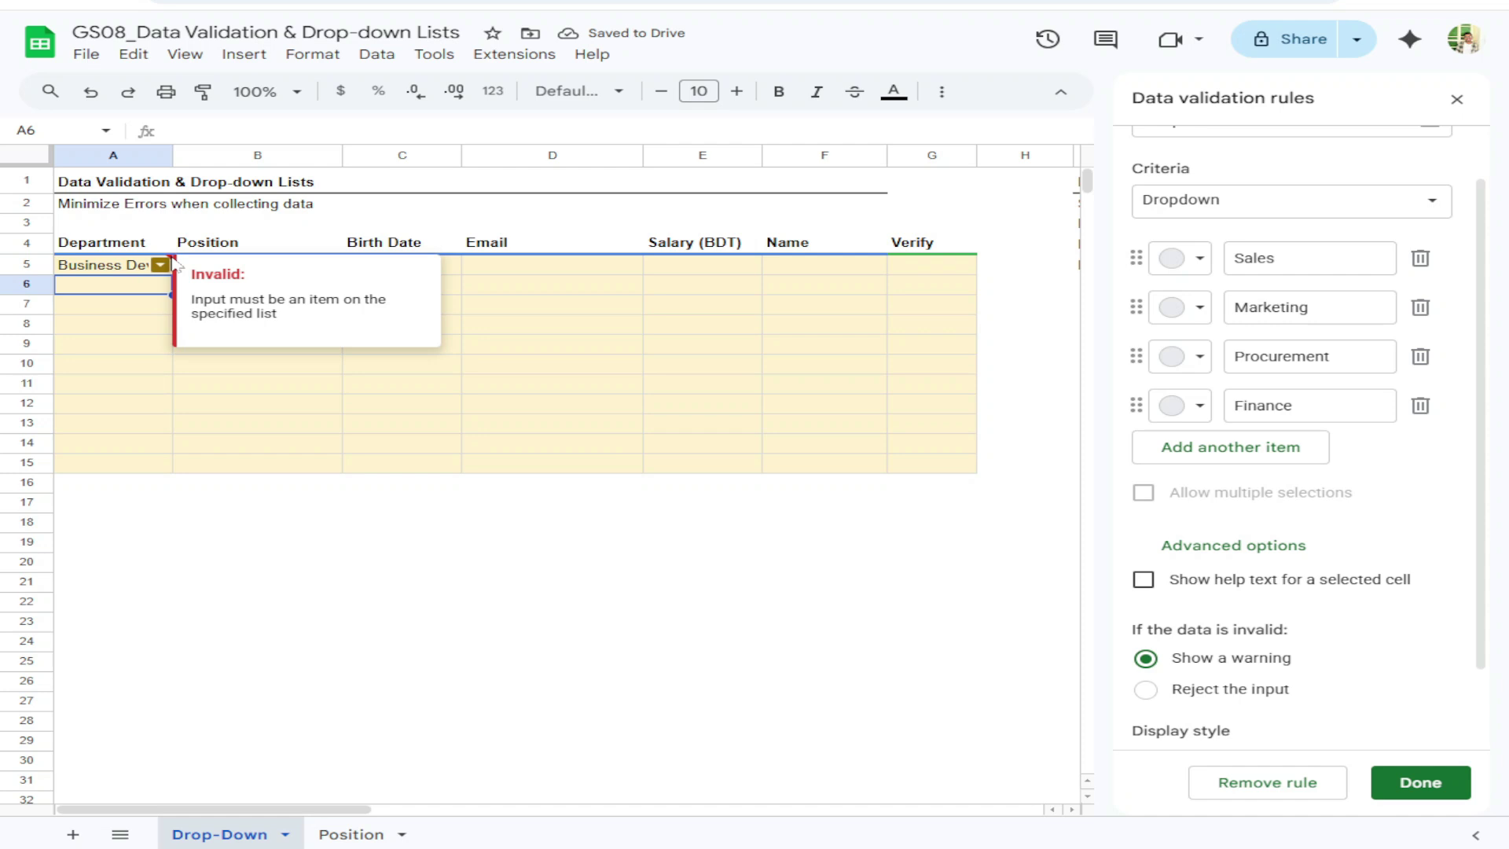
click(133, 271)
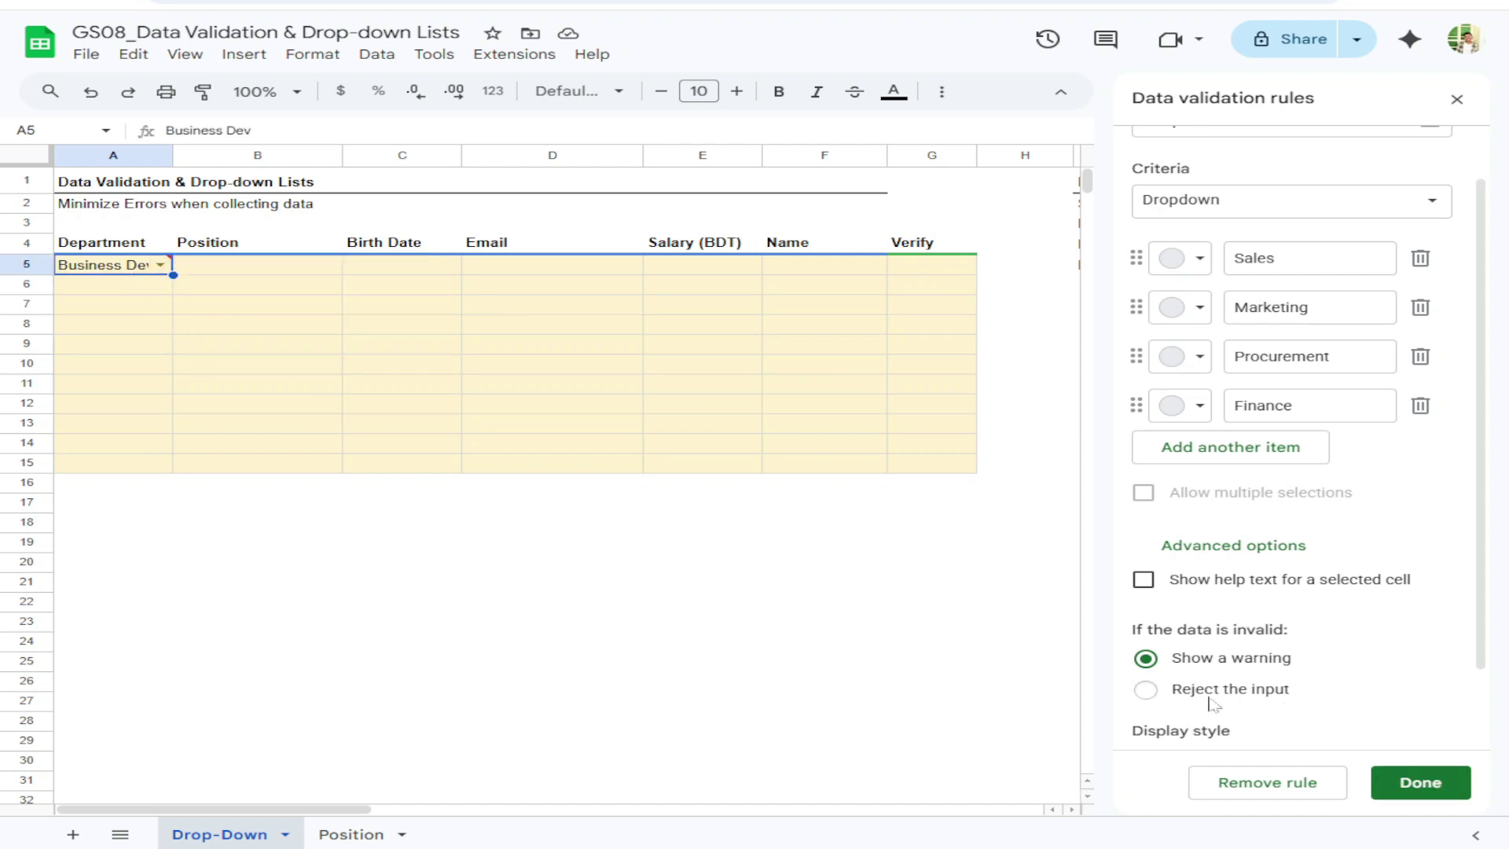
click(1145, 690)
key(Delete)
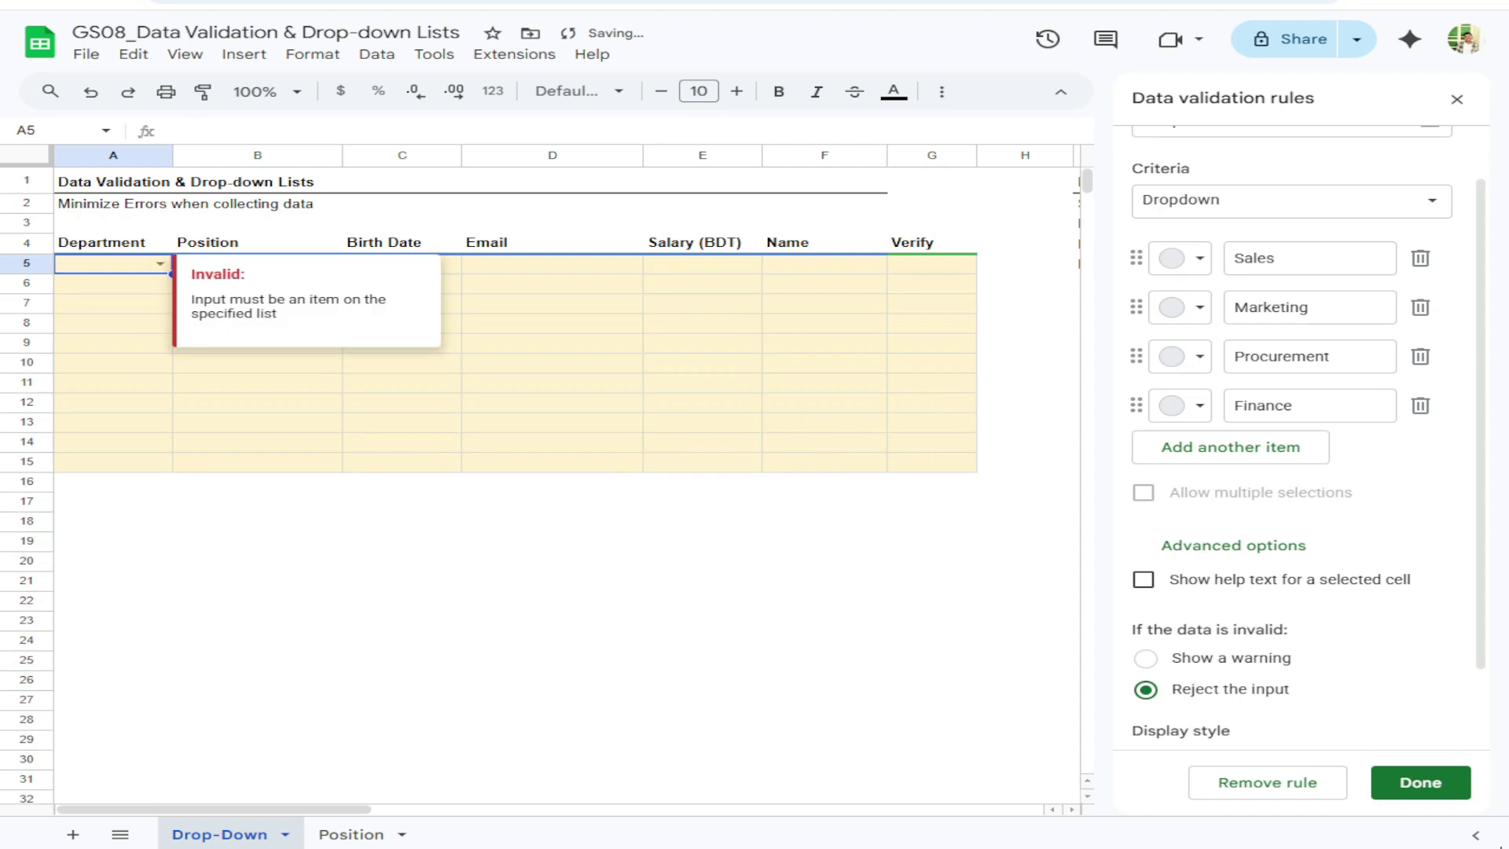
scroll(1307, 603, down, 2)
scroll(1258, 611, up, 2)
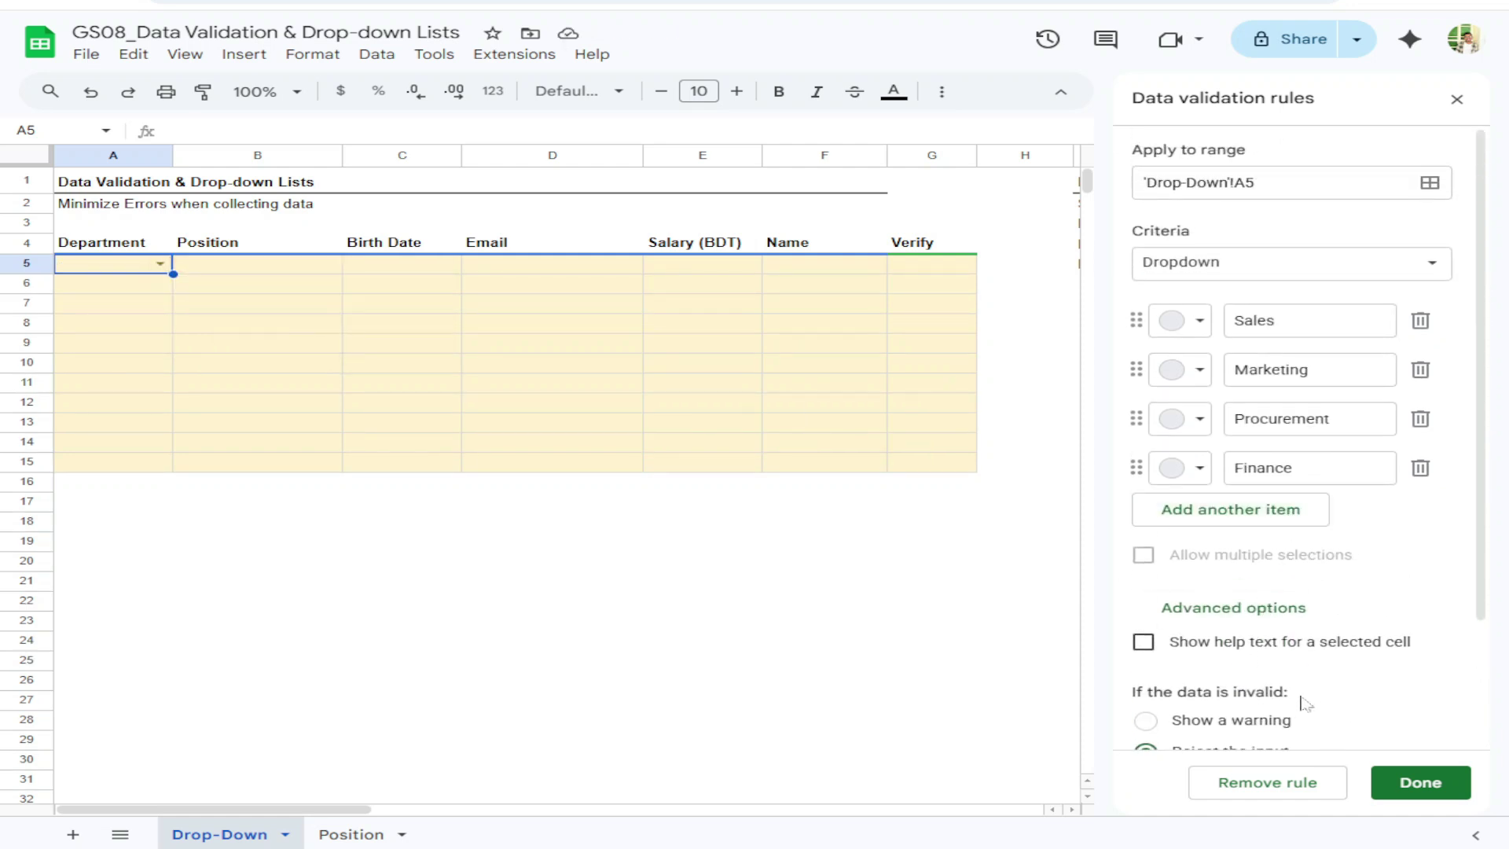
Colour the Marketing dropdown option dark red and click Done to save the rule
click(1288, 320)
click(1309, 369)
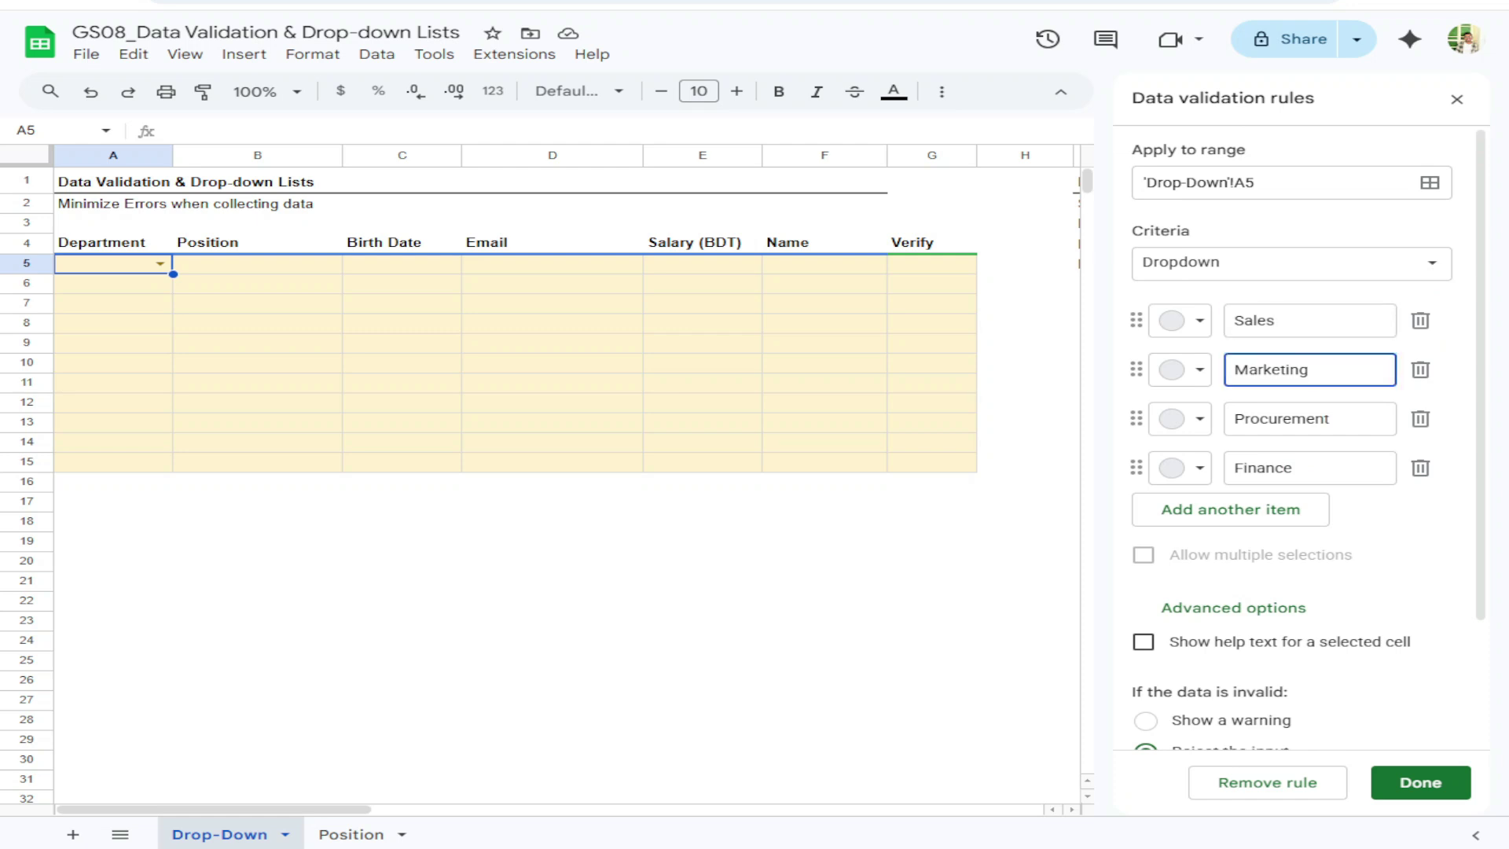
click(1199, 370)
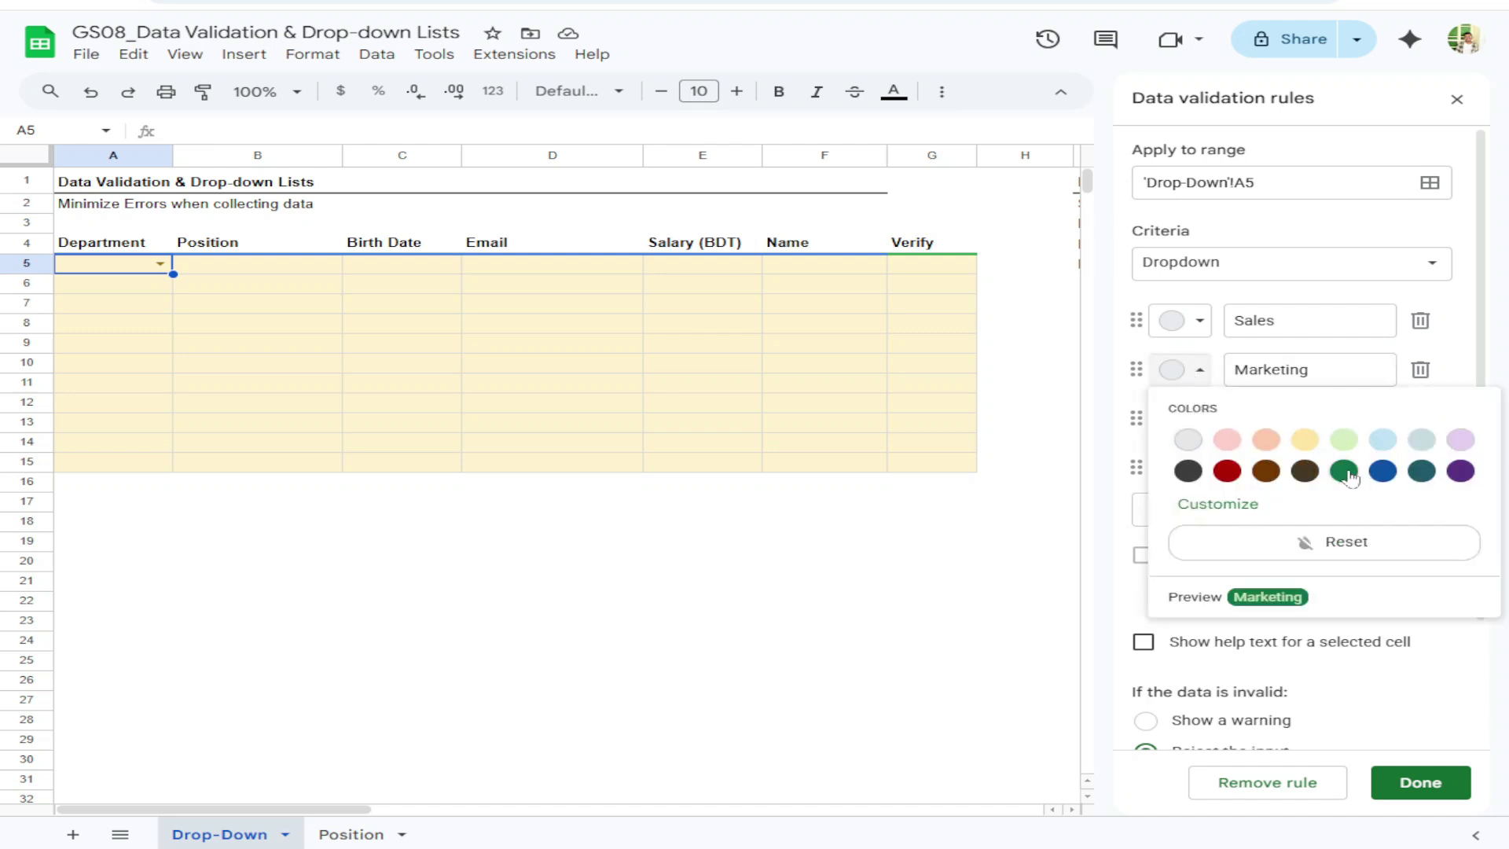
click(1230, 507)
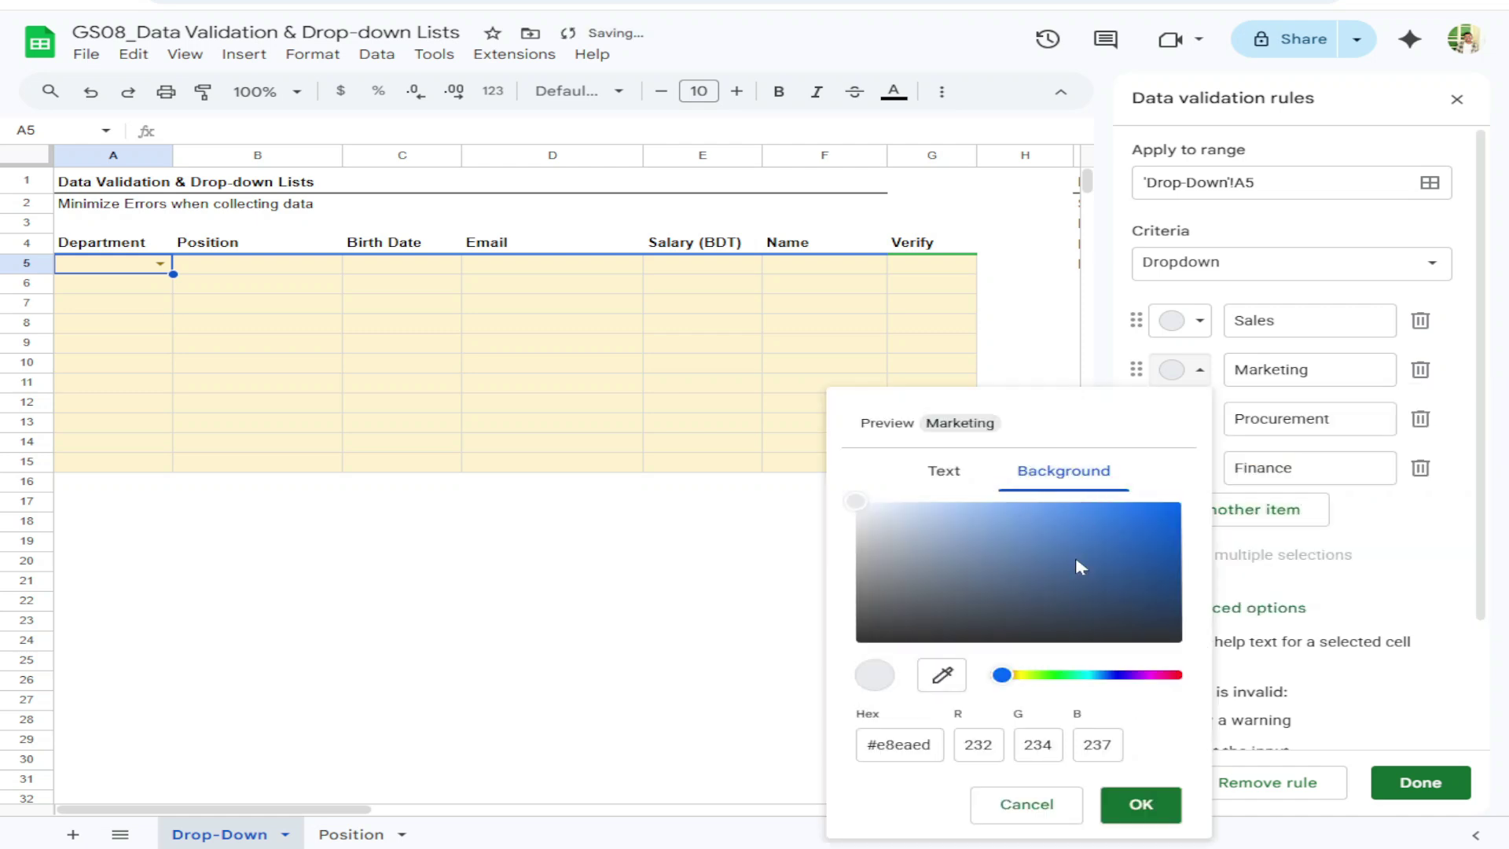
click(956, 472)
click(1021, 805)
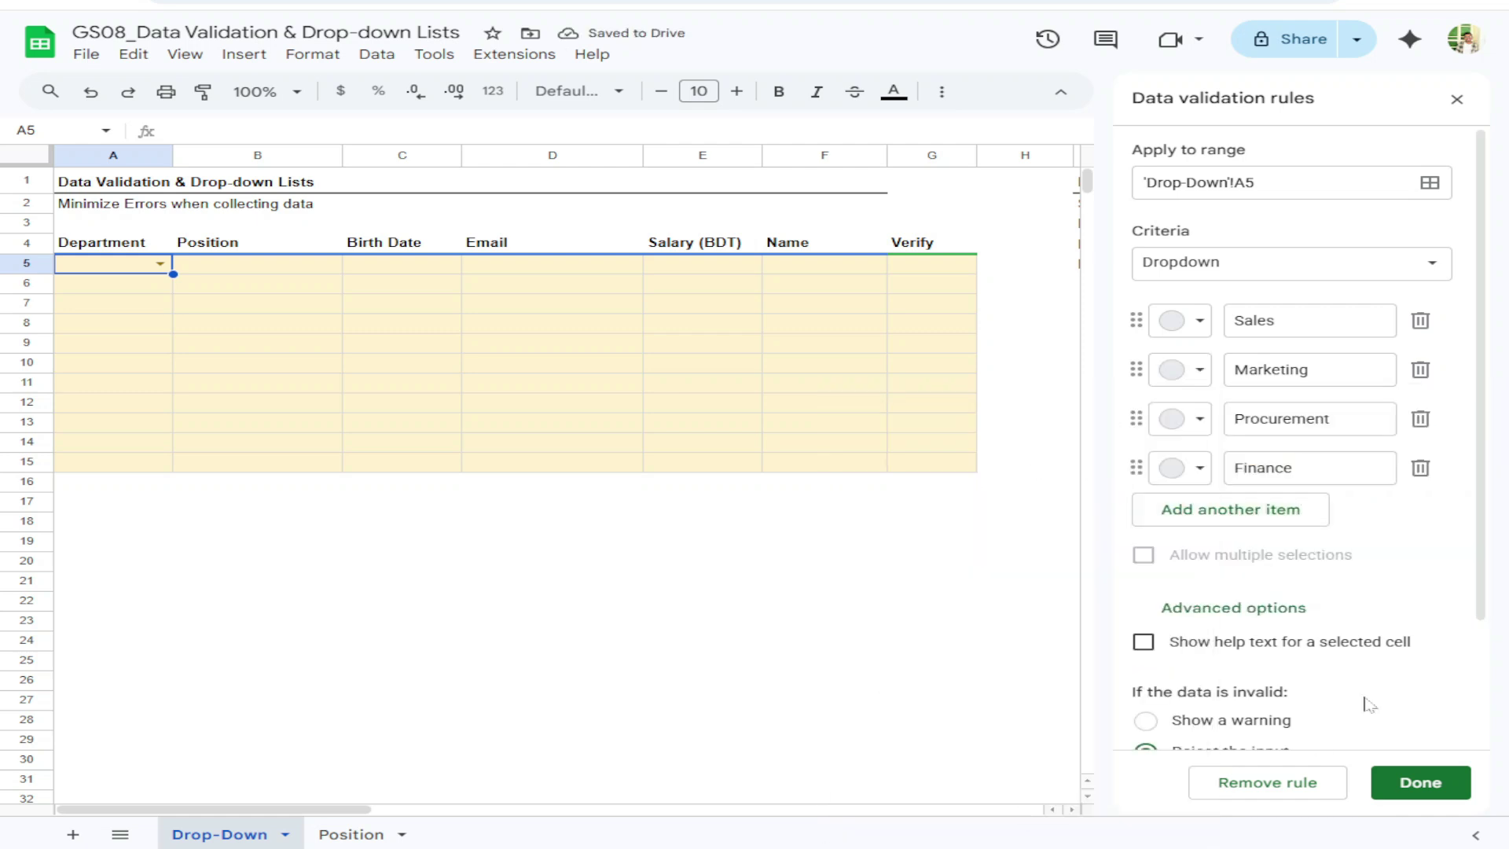
click(1199, 370)
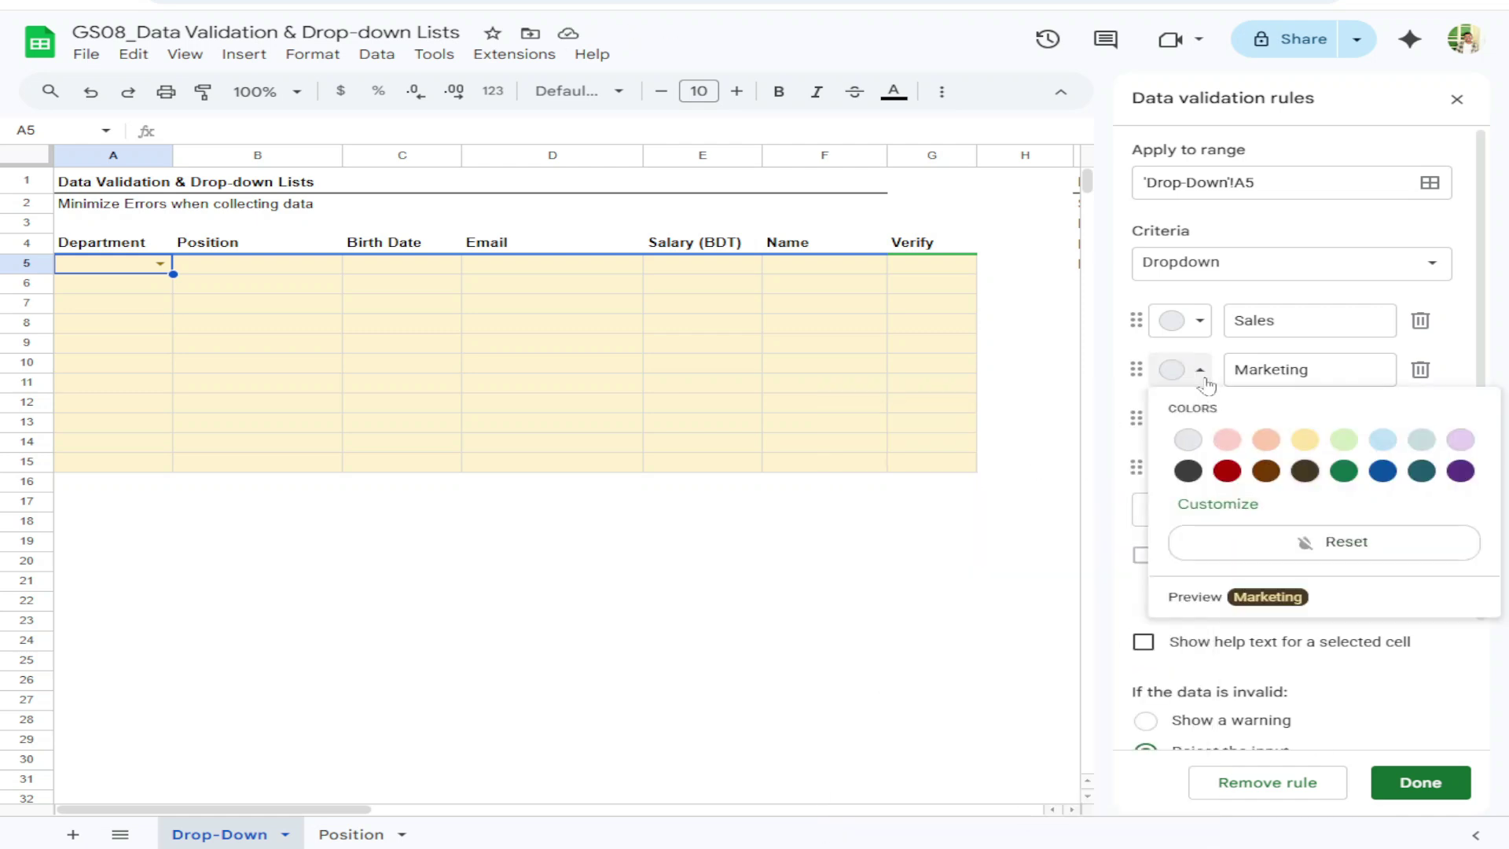
click(1227, 471)
scroll(1283, 529, down, 2)
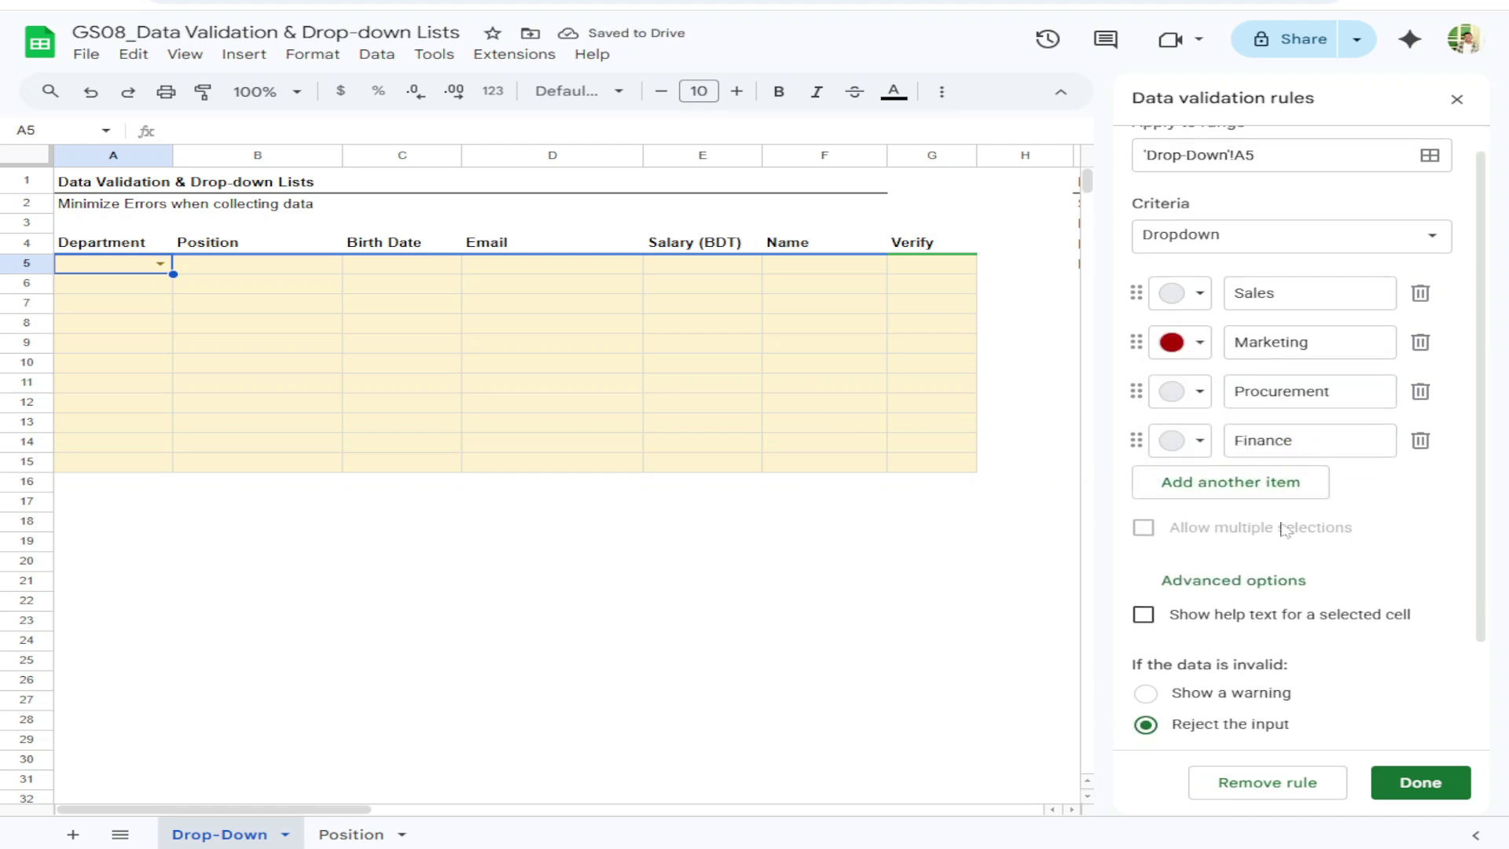
click(1422, 782)
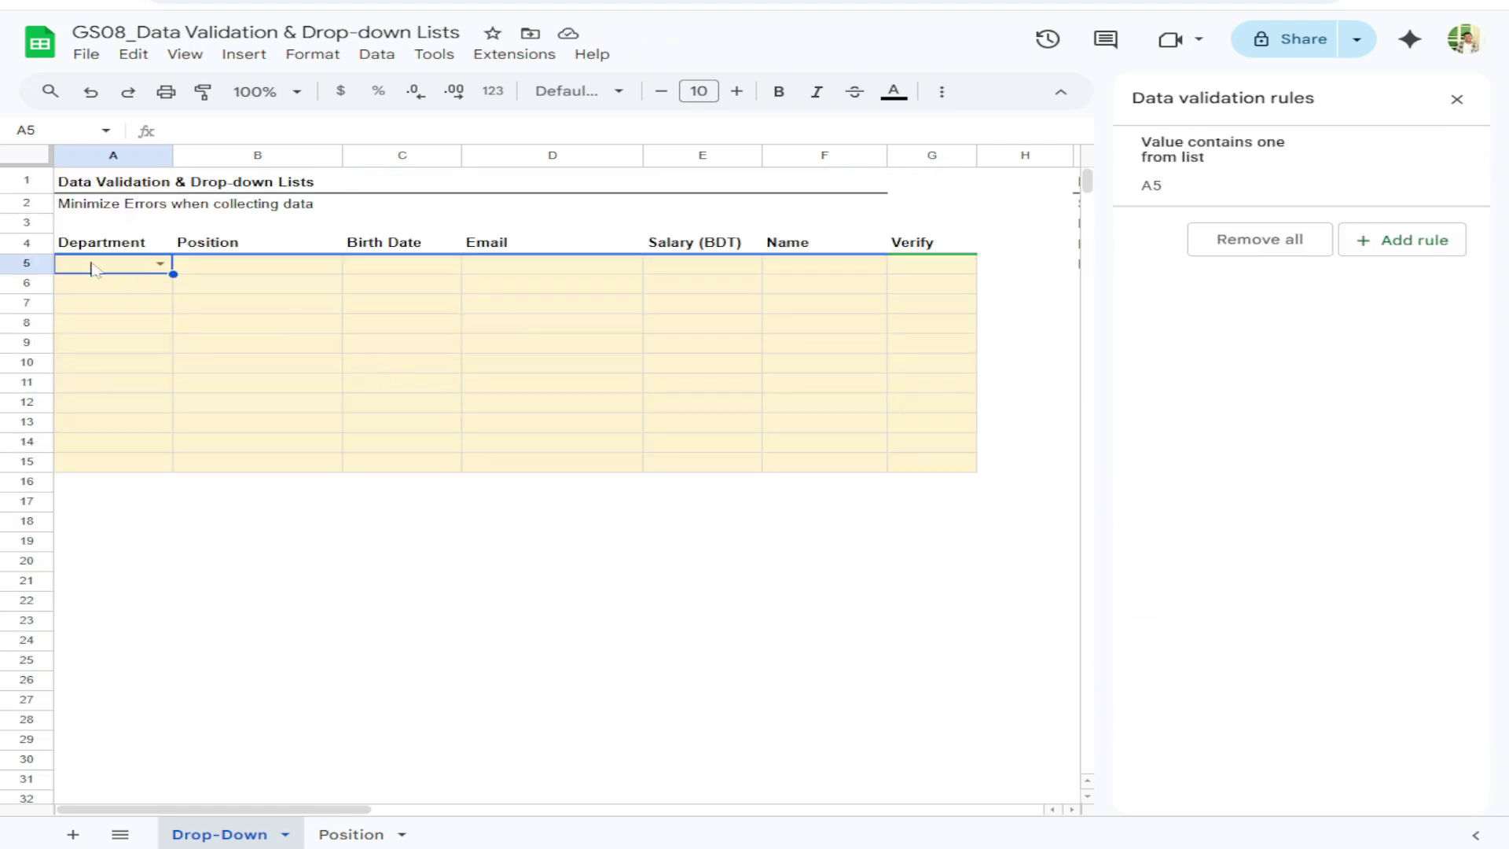
click(159, 263)
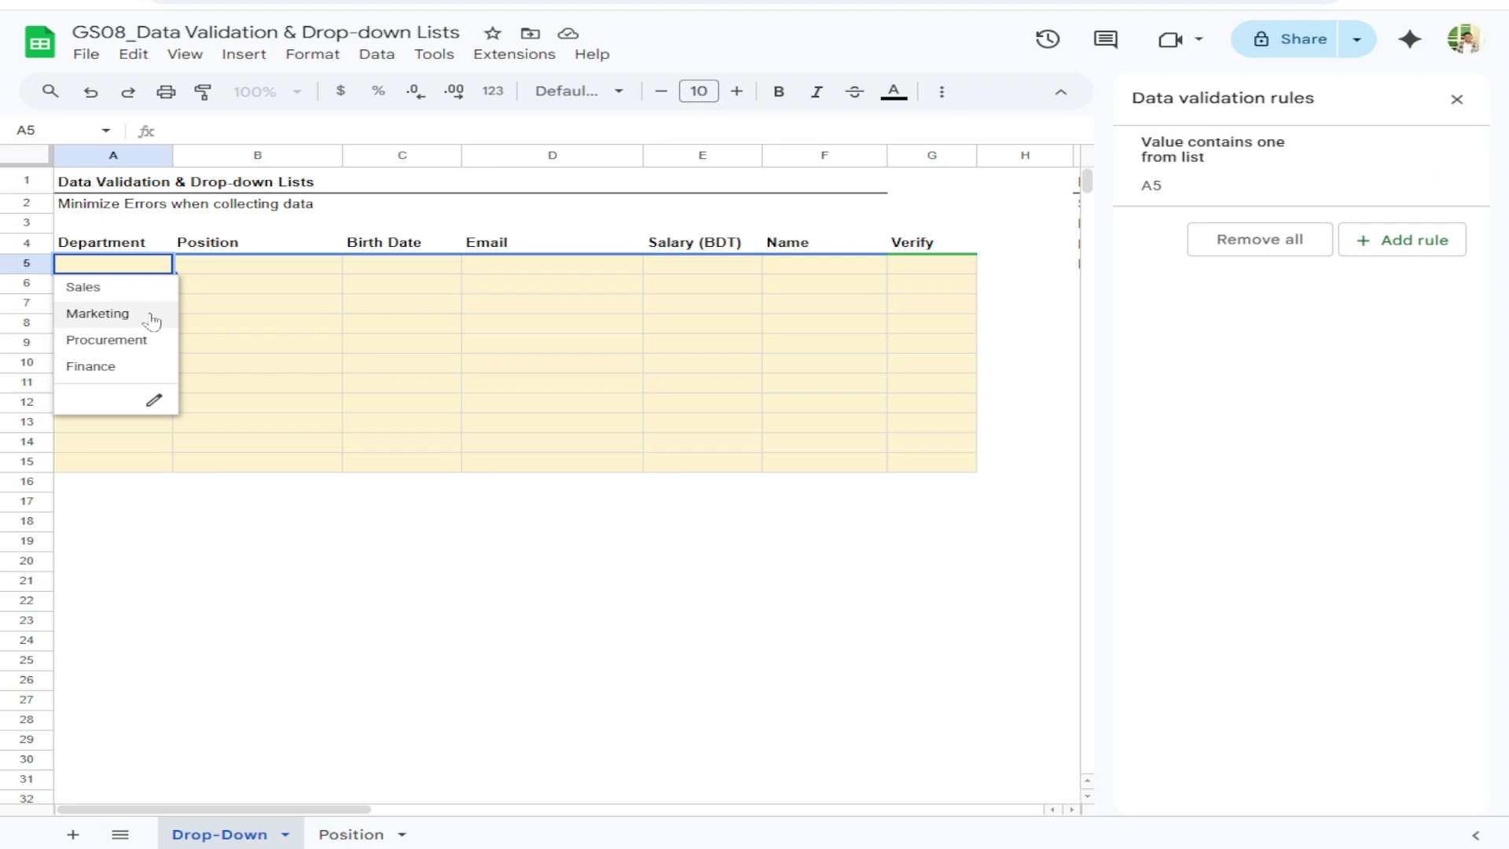
click(153, 317)
click(148, 311)
click(143, 265)
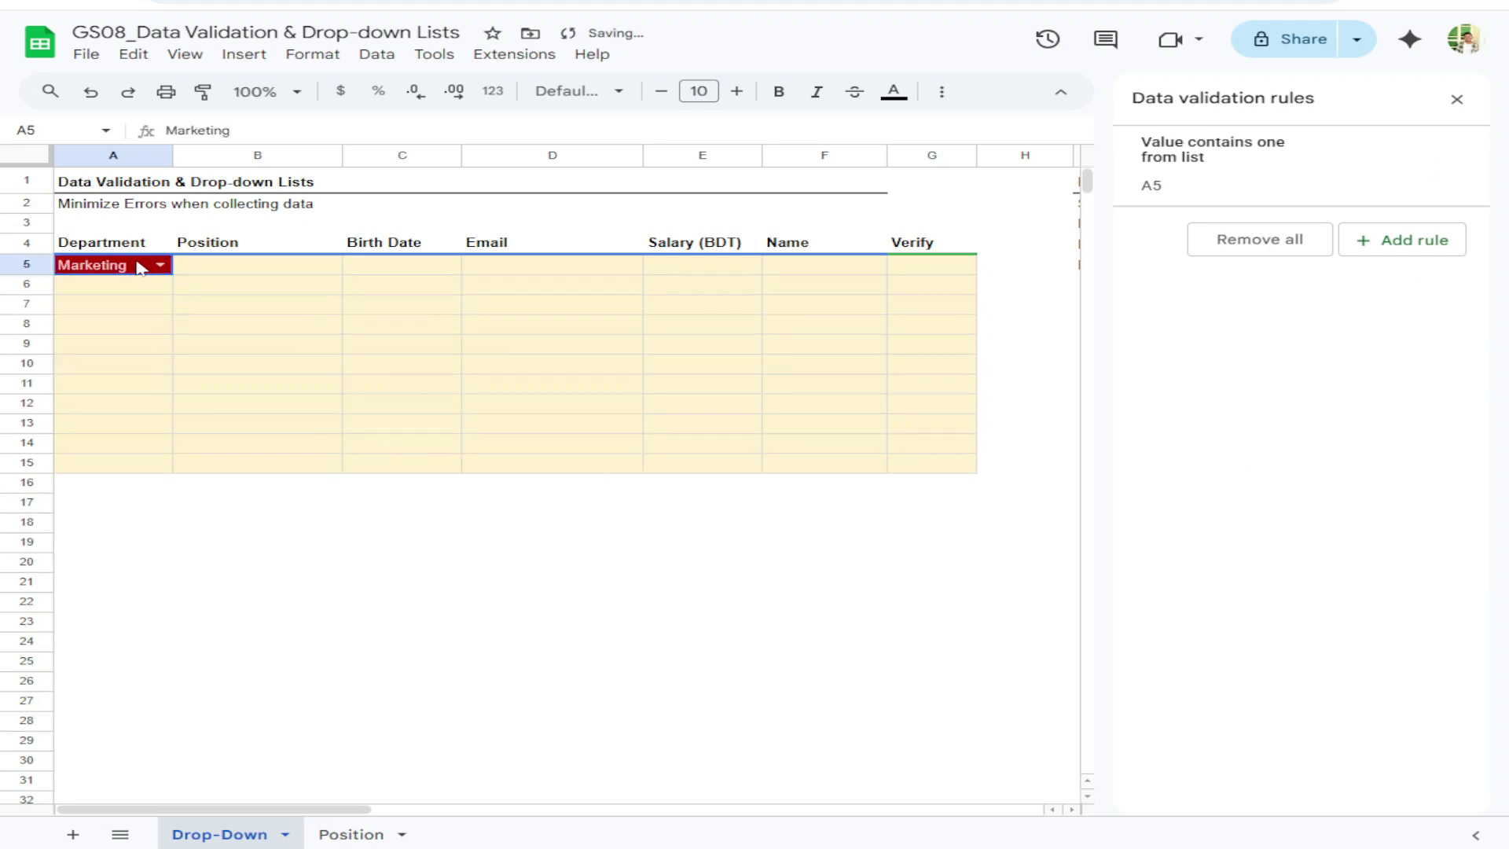
key(Delete)
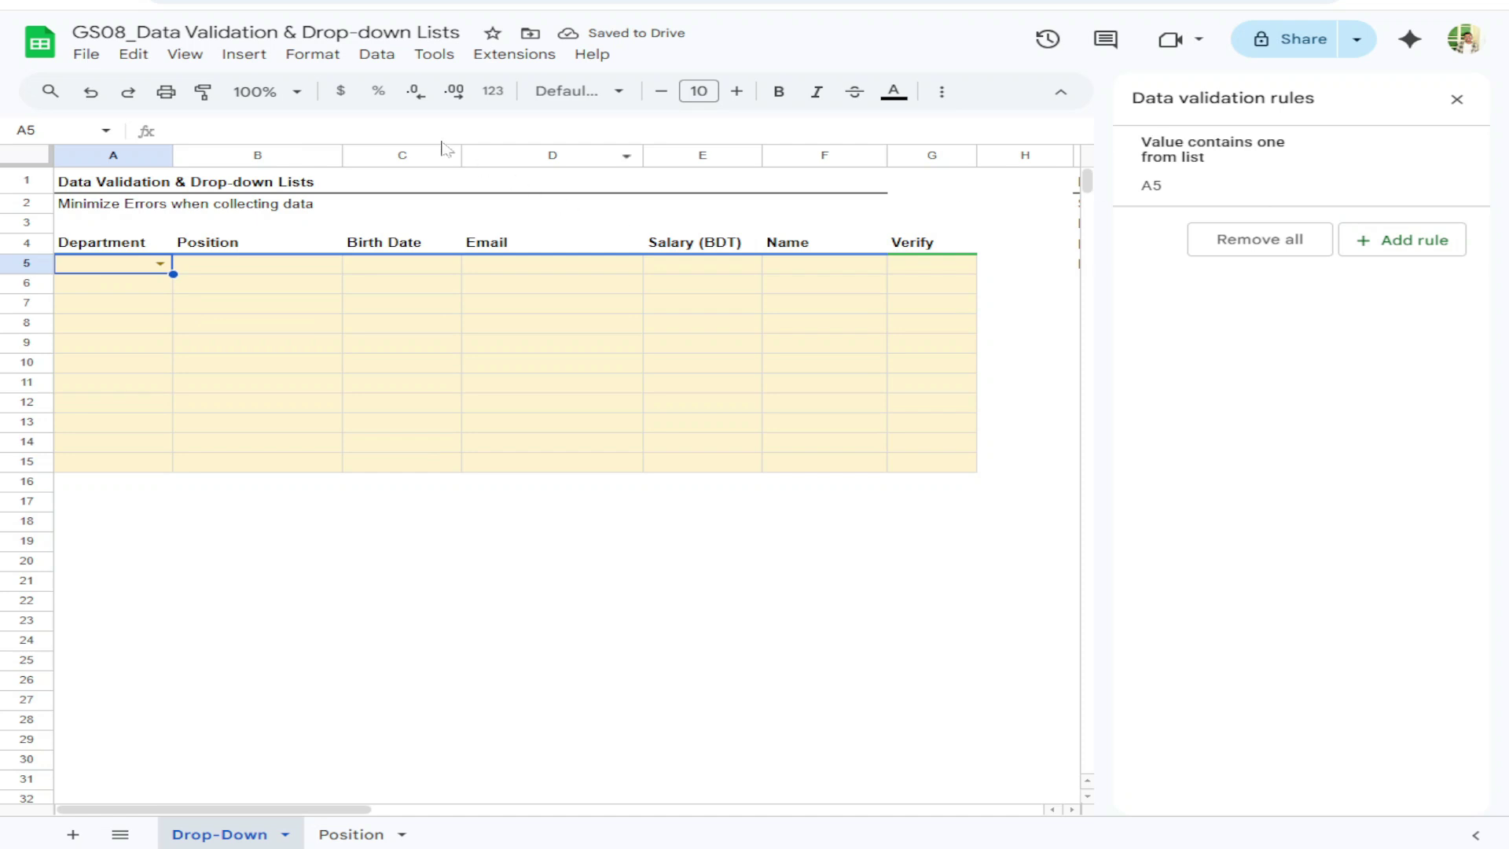
Close the Data validation panel, reopening A5's rules once from the Data menu before closing again
click(378, 57)
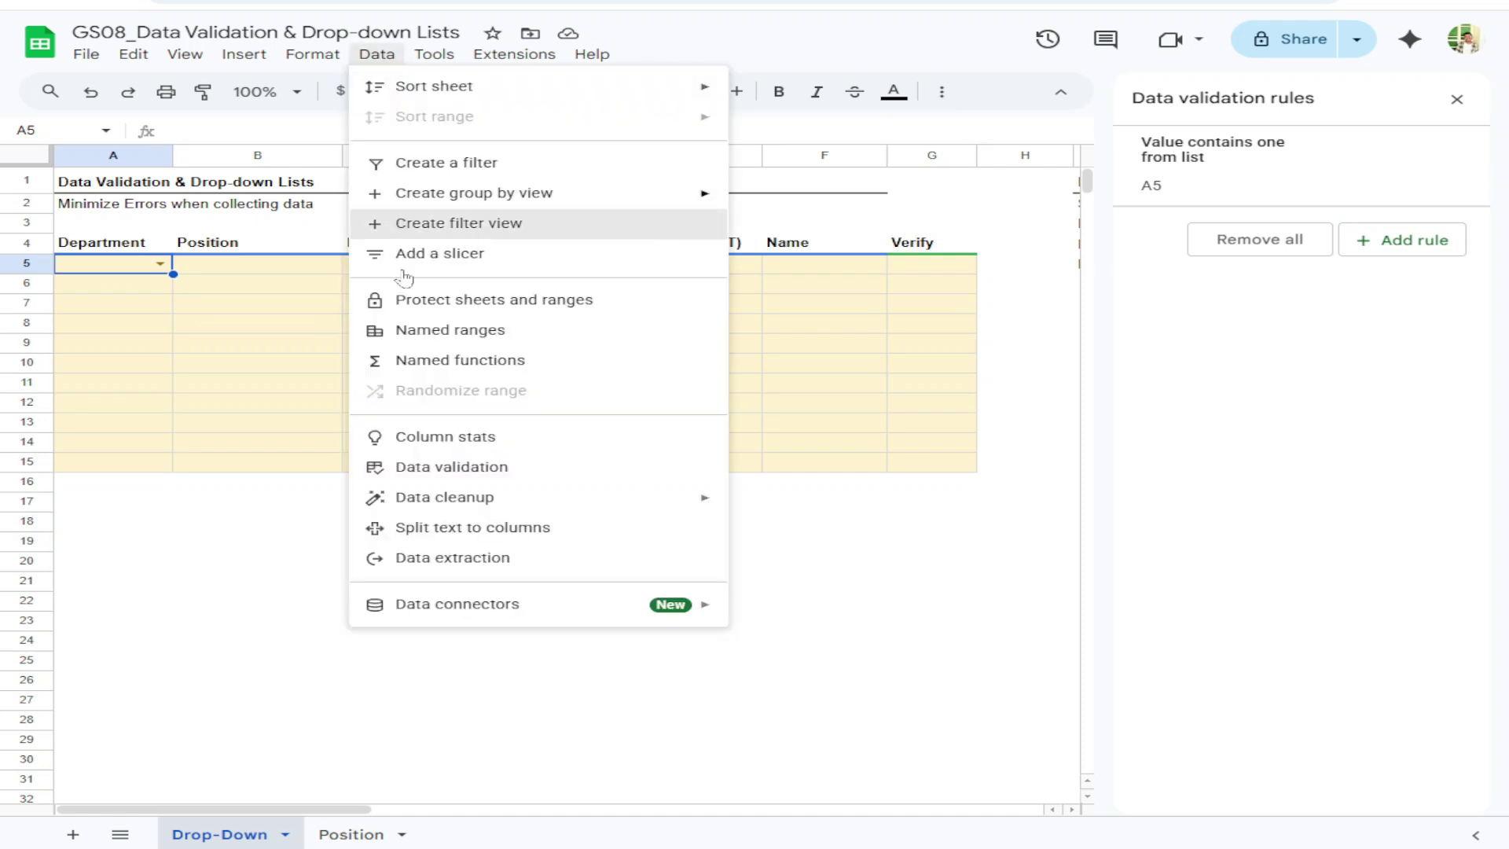
click(453, 472)
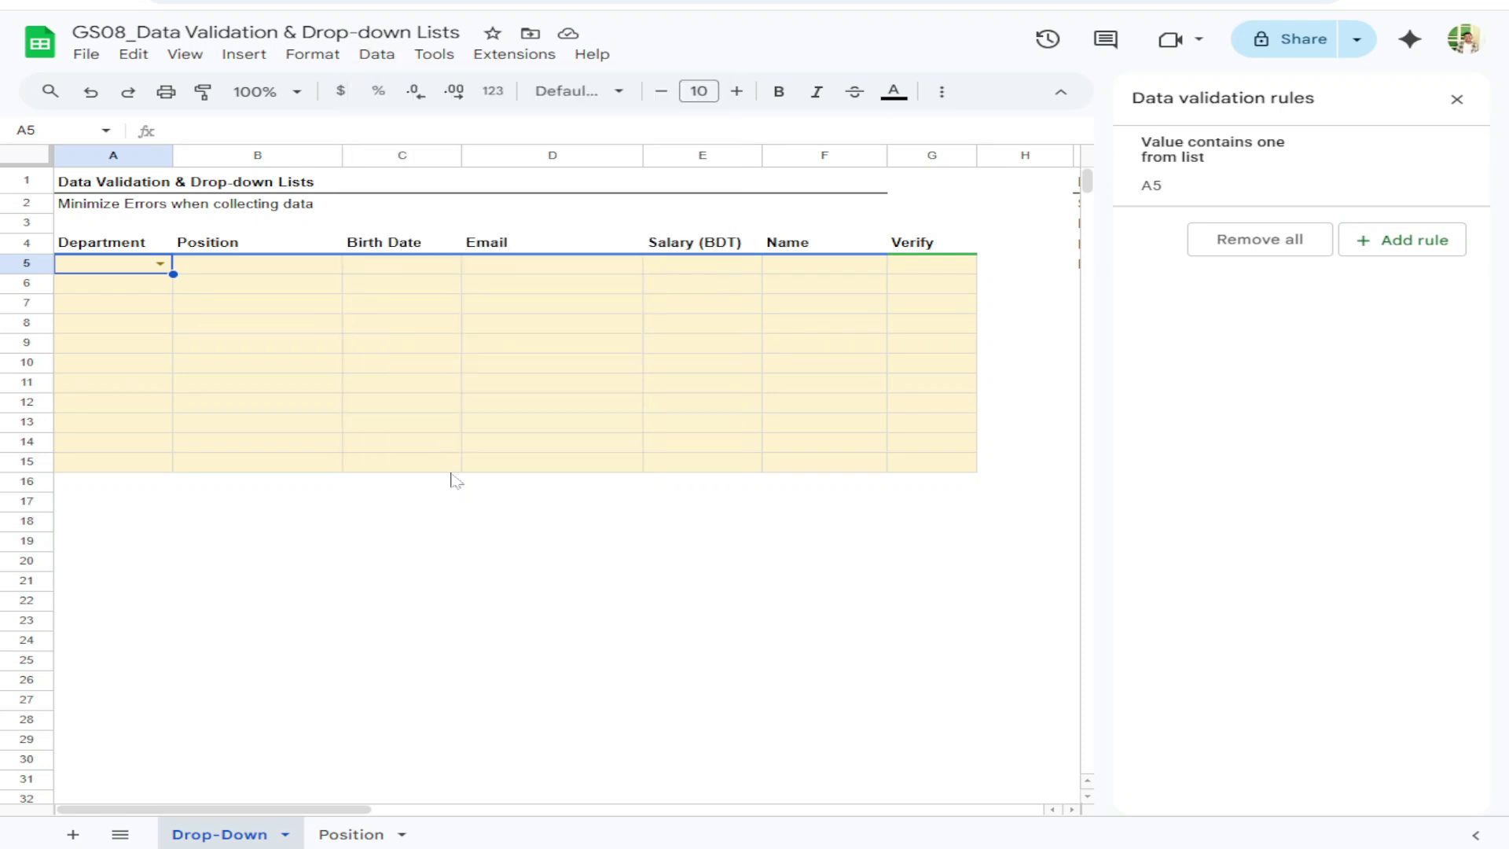
click(1456, 99)
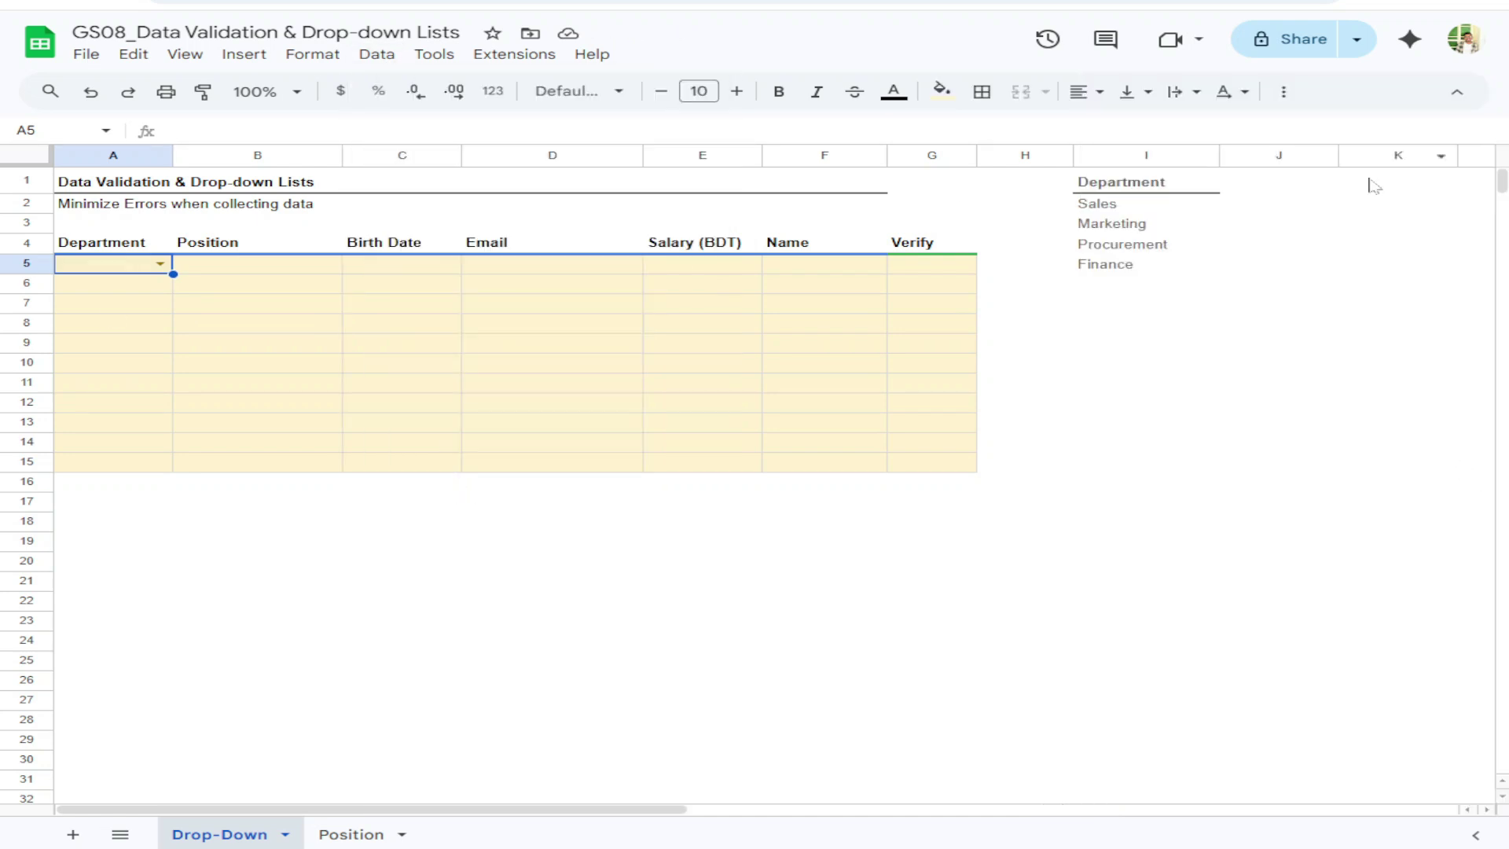
right_click(124, 273)
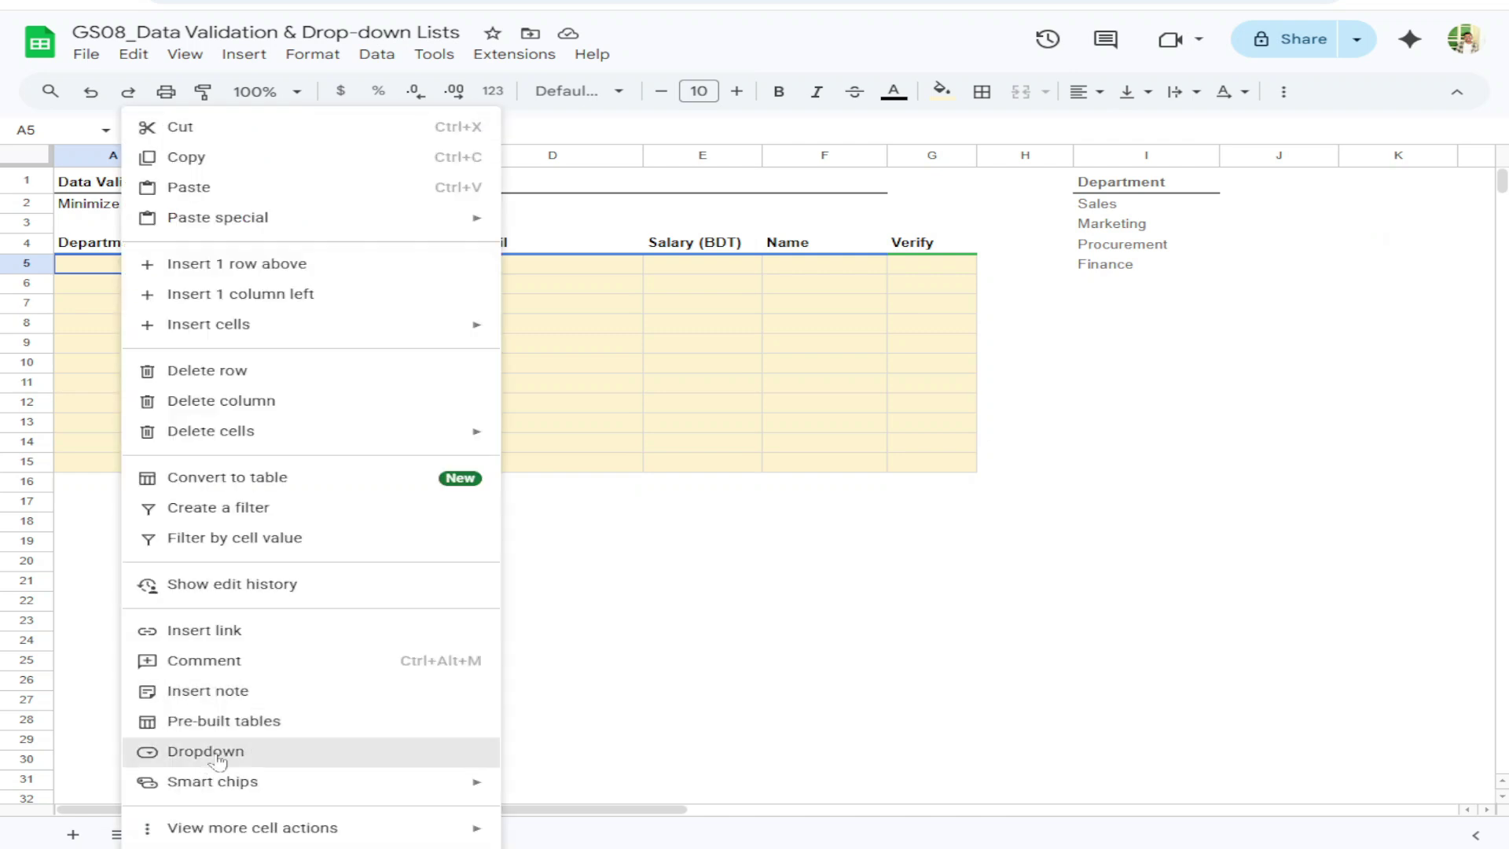
click(98, 326)
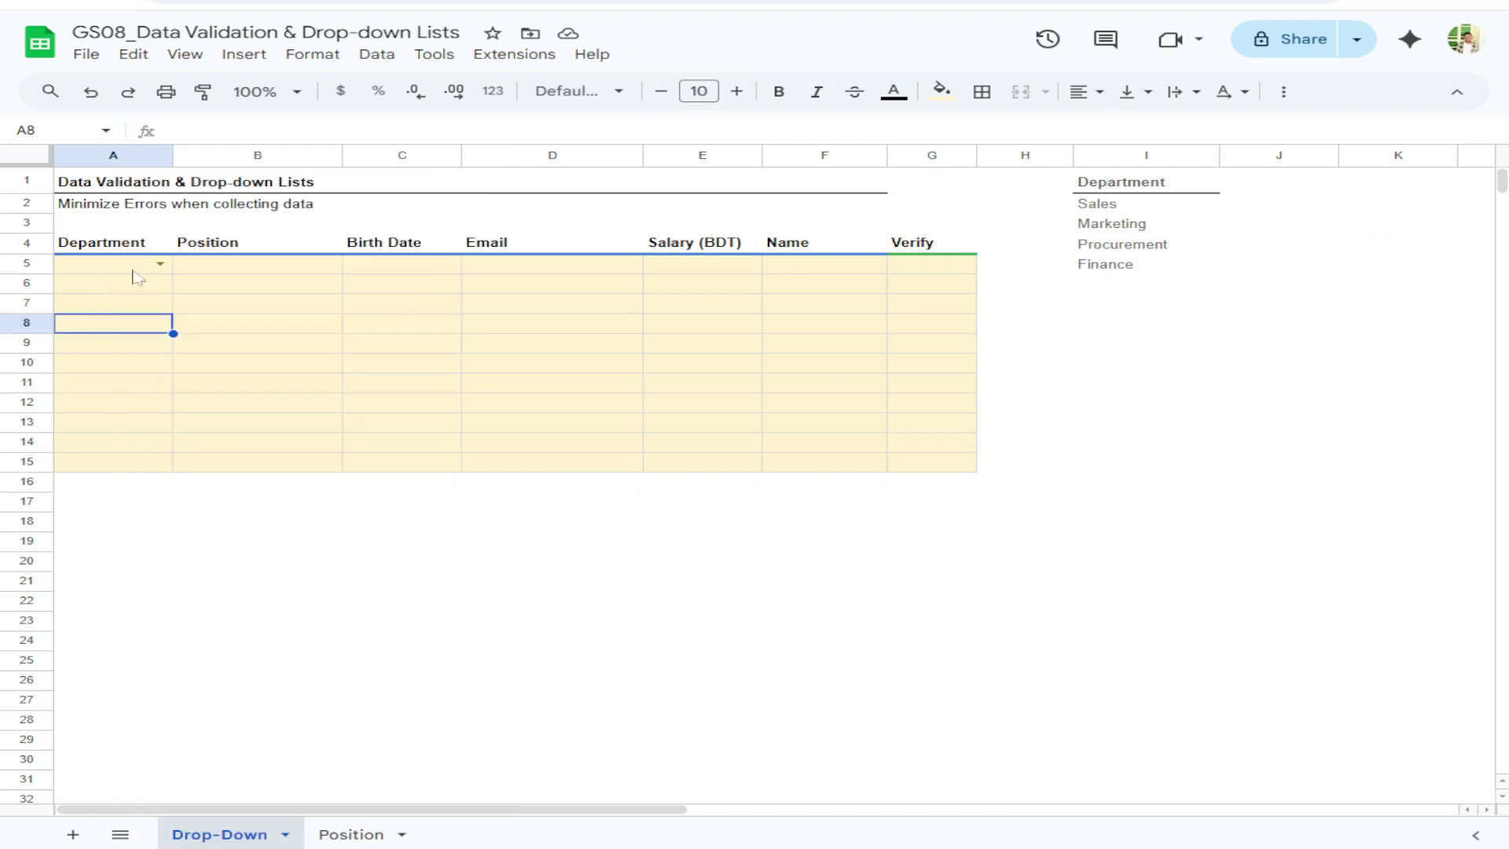
click(138, 272)
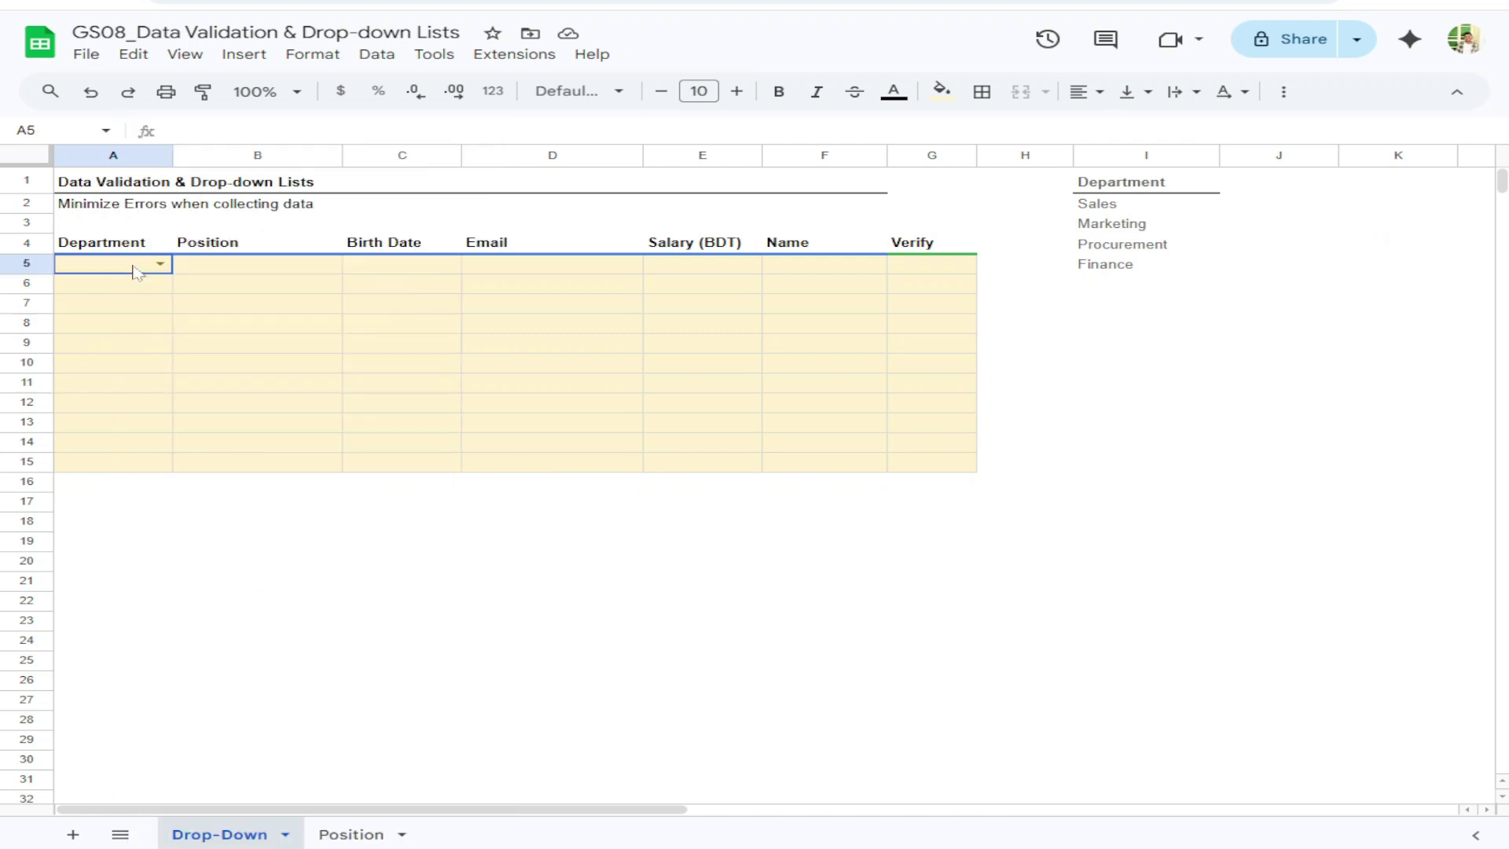
click(381, 55)
click(461, 466)
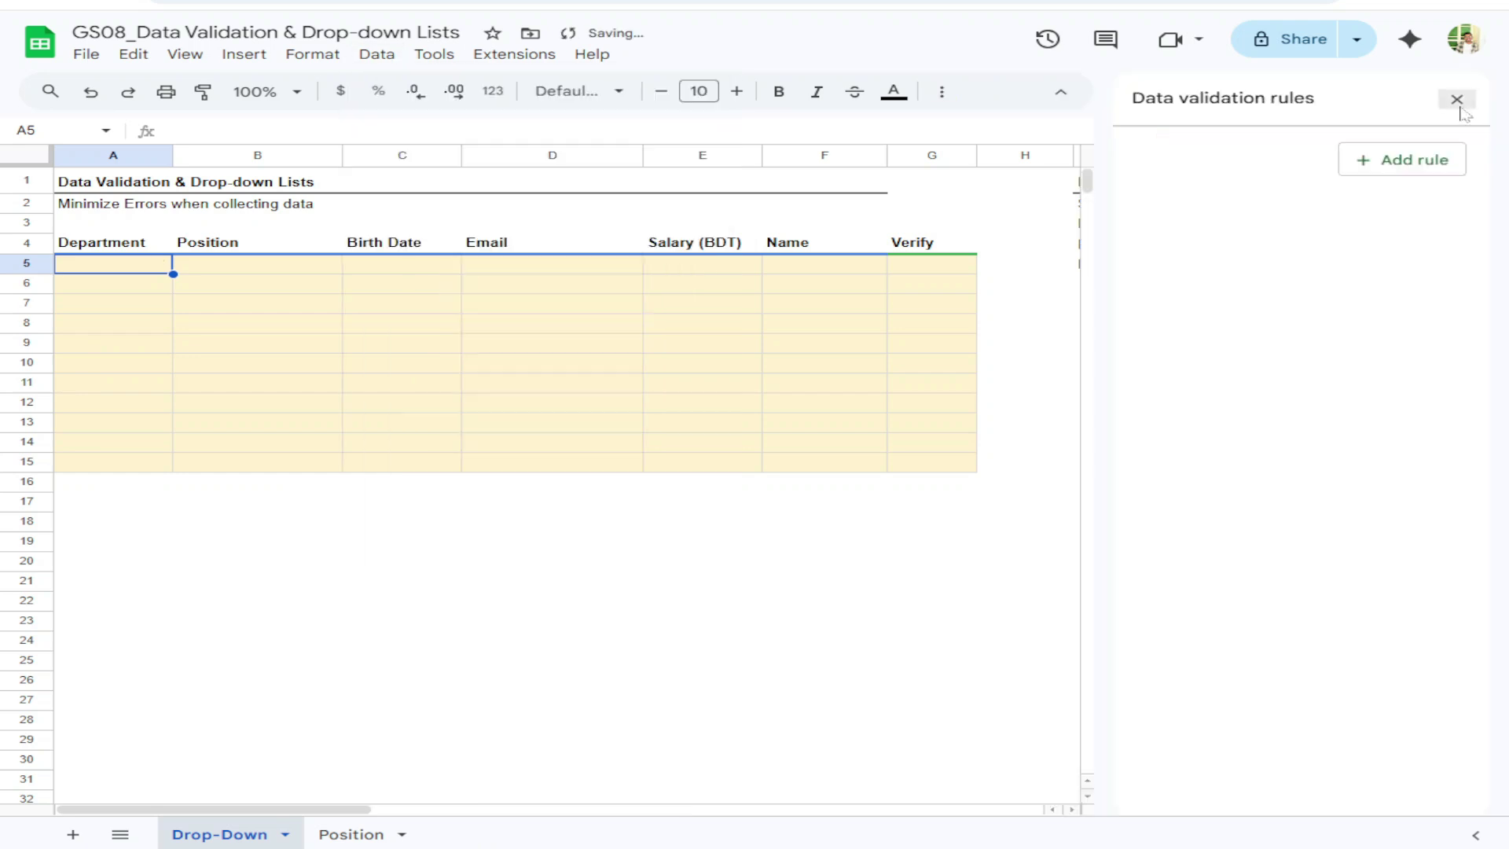
click(1454, 97)
Try inserting a fresh dropdown in A5, undo it, and confirm A5's original list still opens
right_click(138, 270)
click(212, 752)
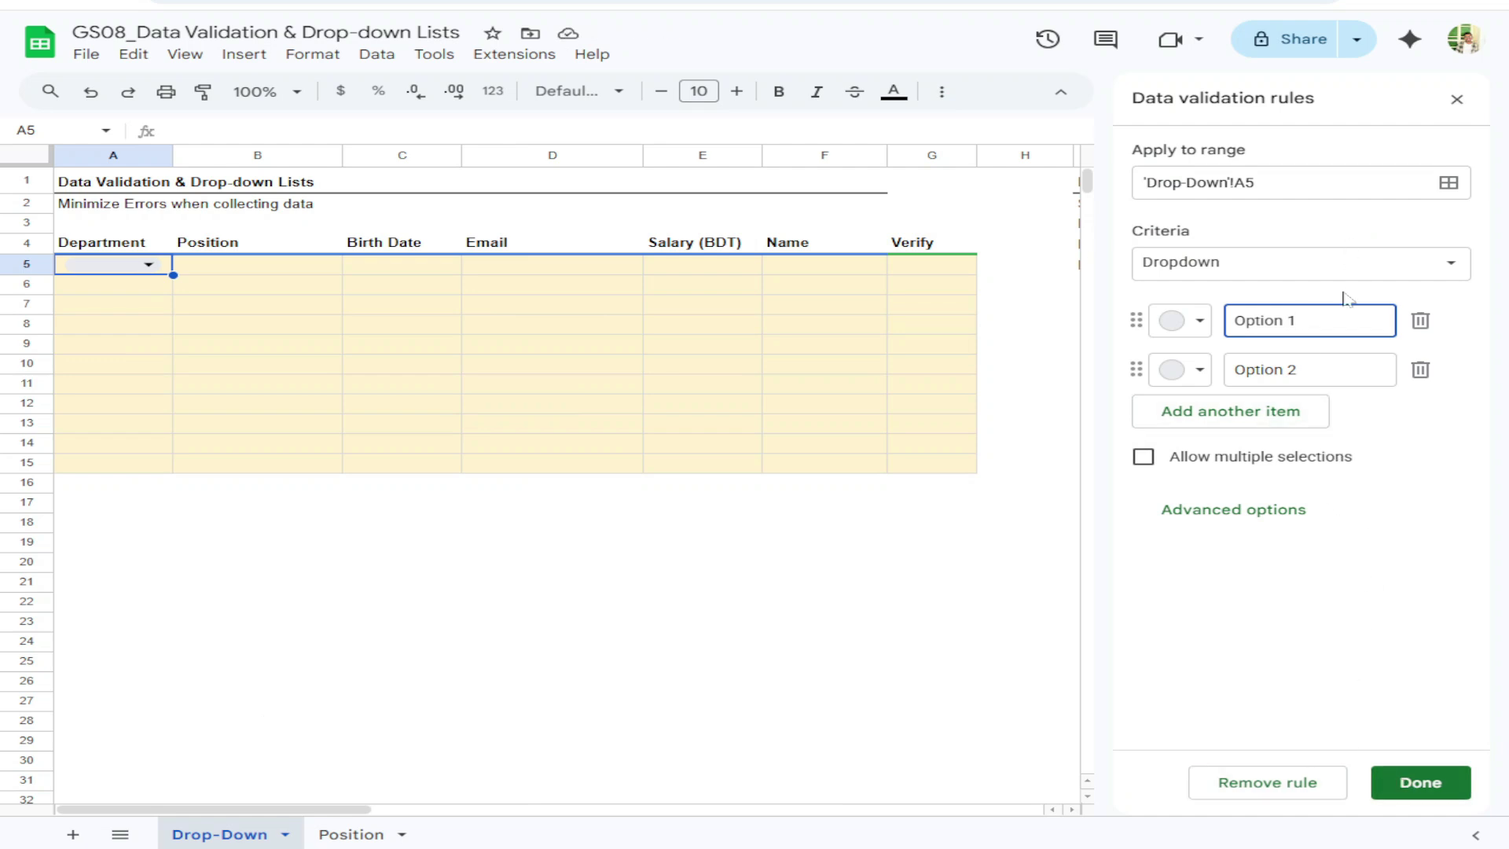
click(1456, 99)
key(ctrl+z)
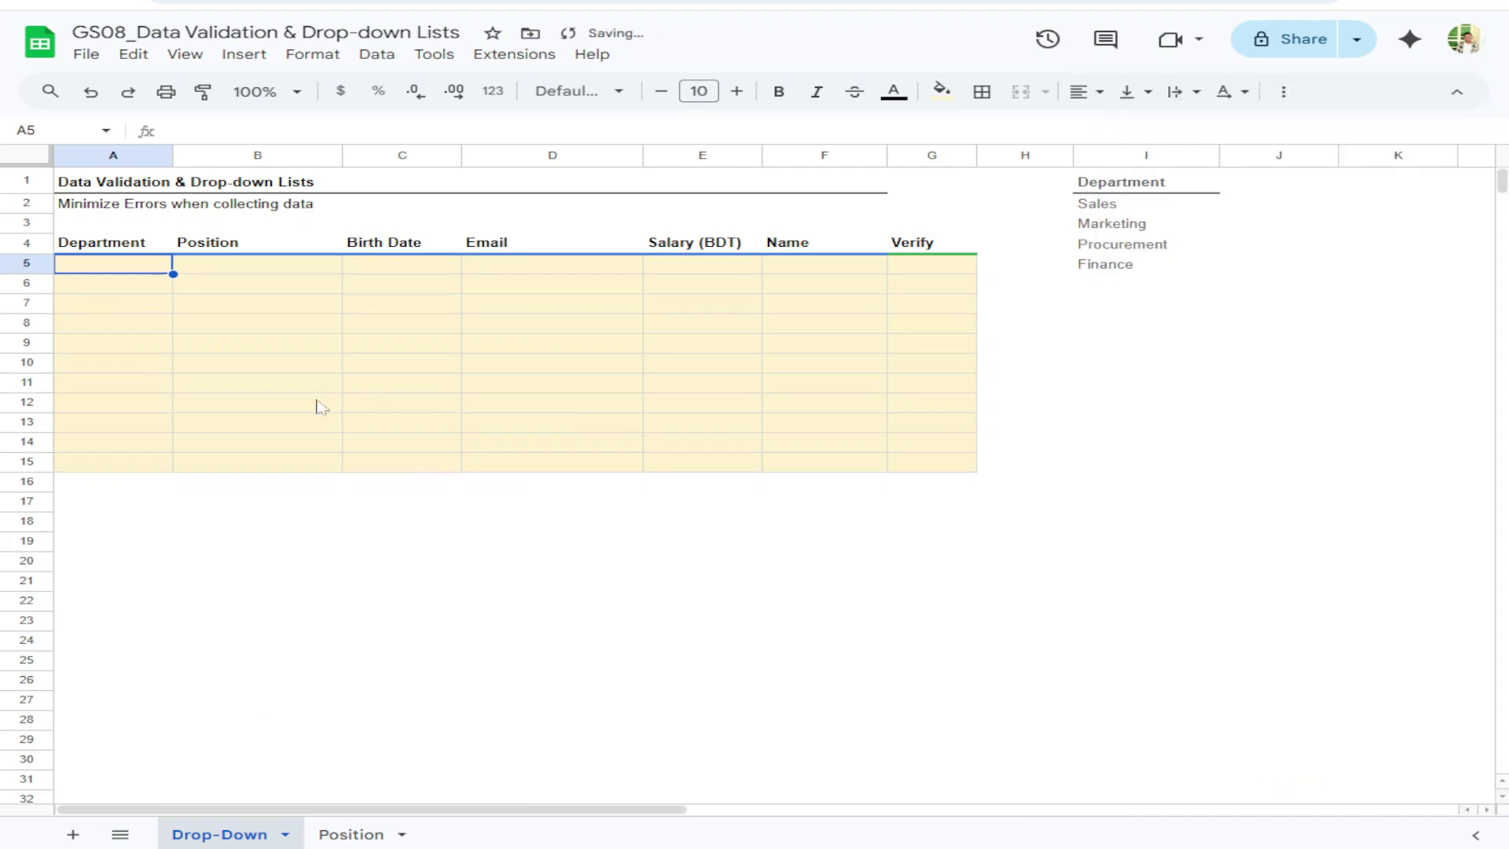
click(138, 302)
click(159, 263)
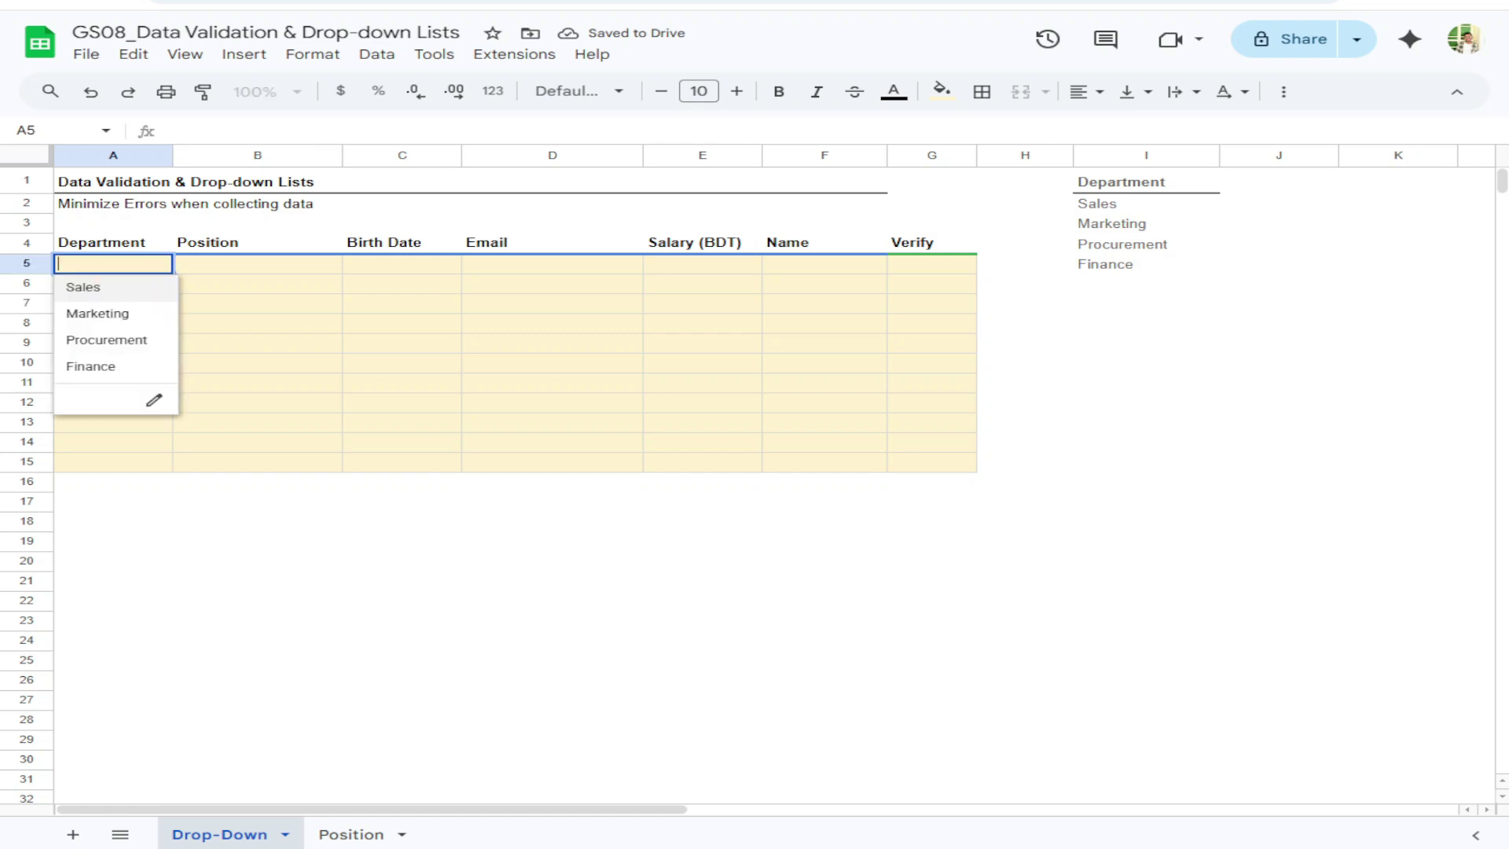
click(134, 272)
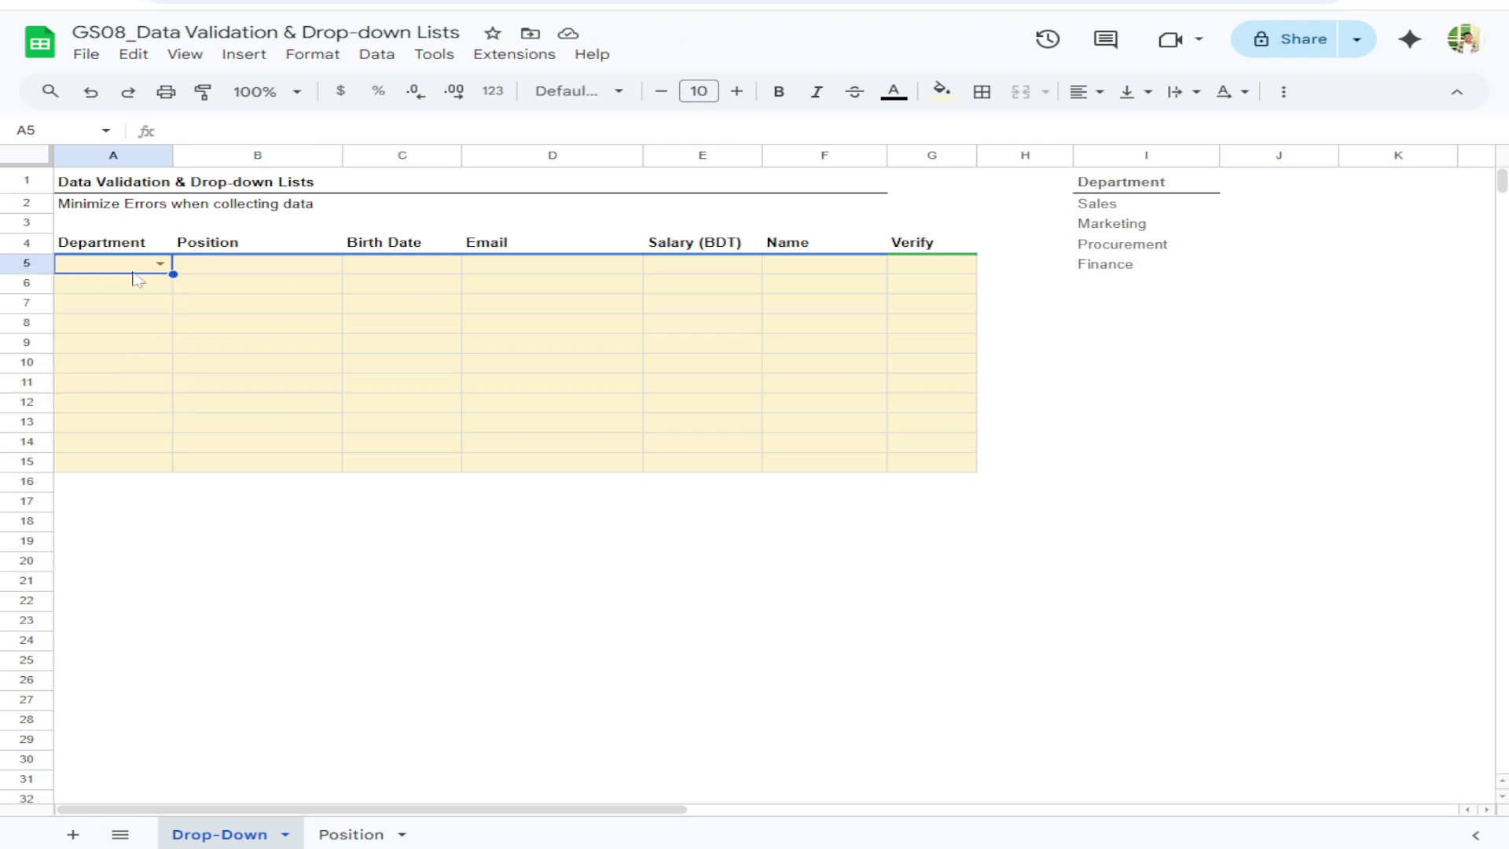
Paste A5 into A6:A15, then undo the full paste
drag(133, 293, 139, 461)
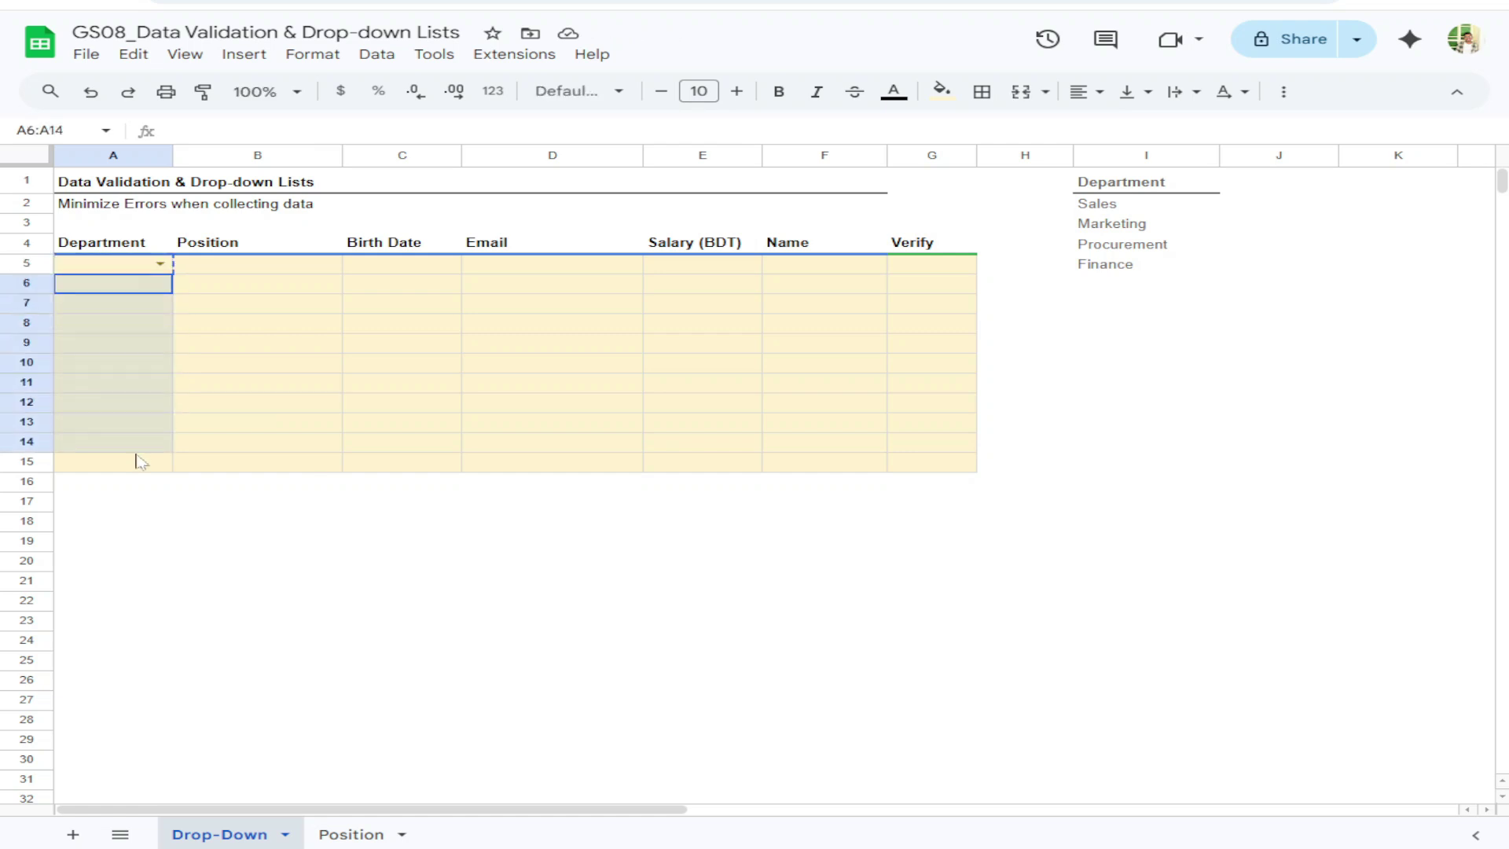
click(117, 265)
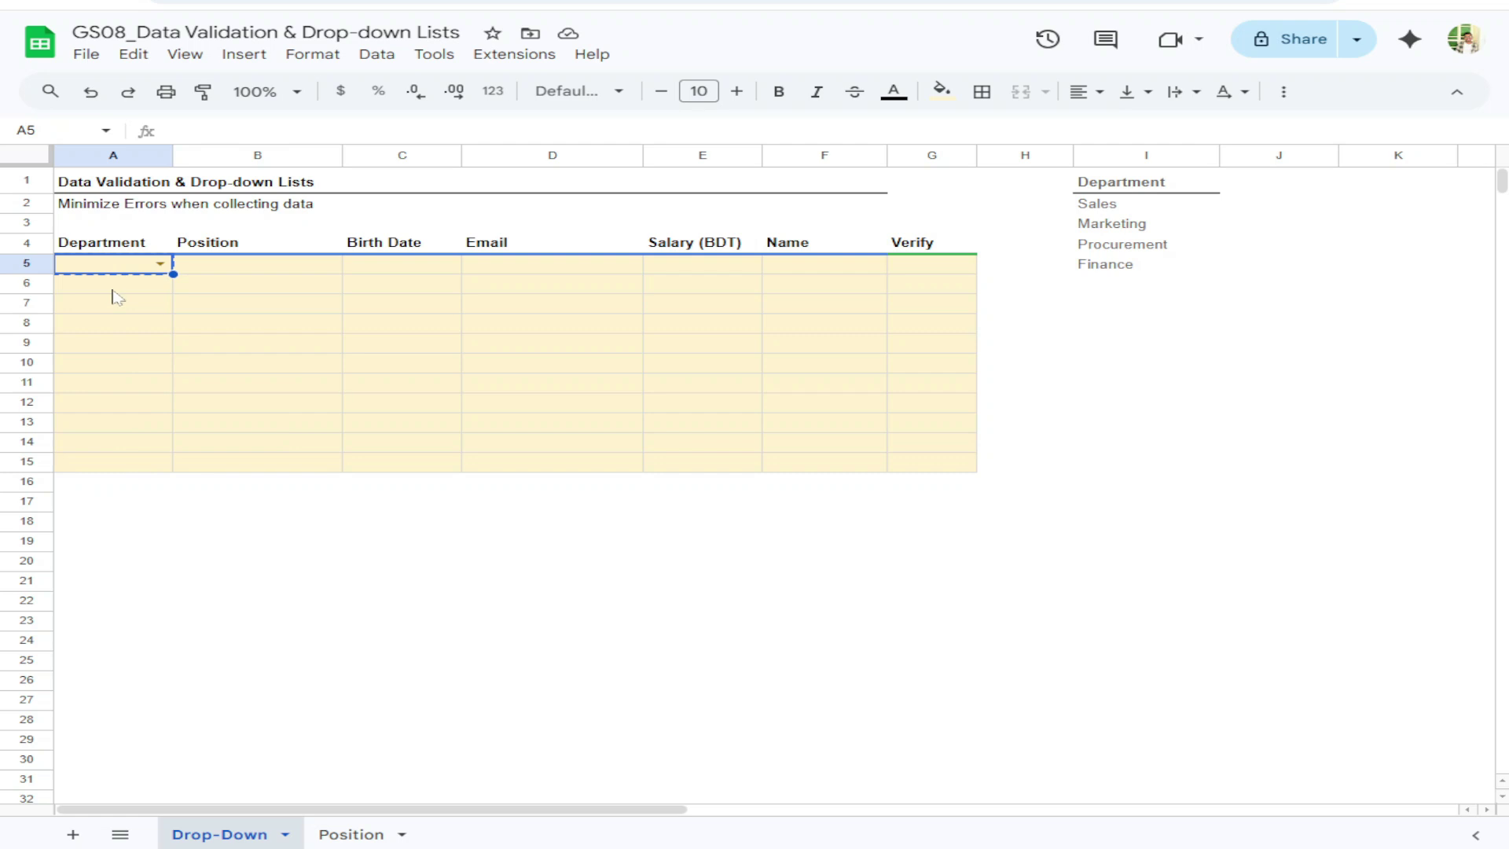
drag(131, 291, 141, 456)
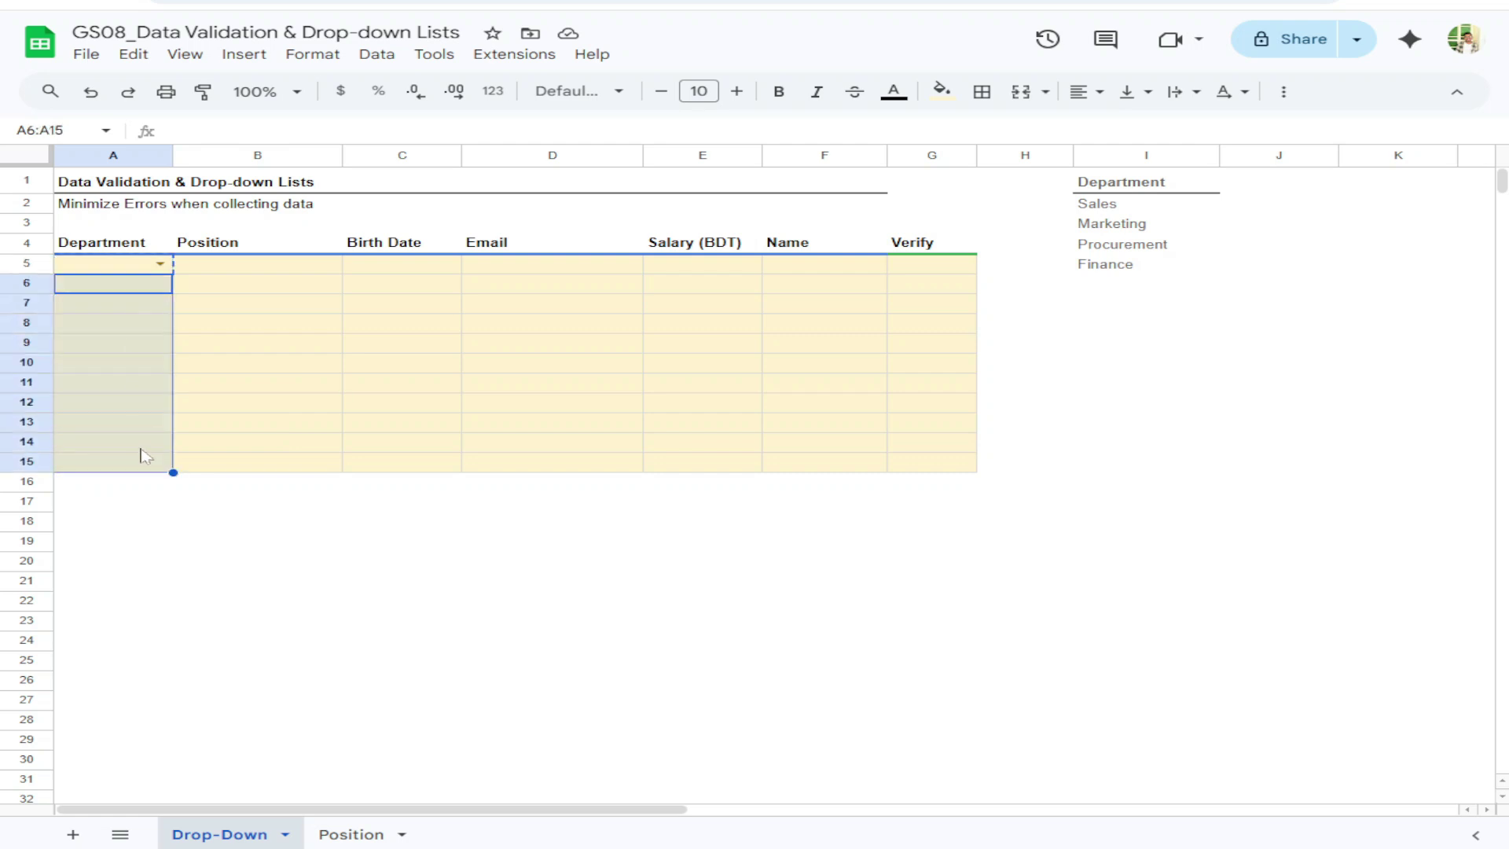
key(ctrl+v)
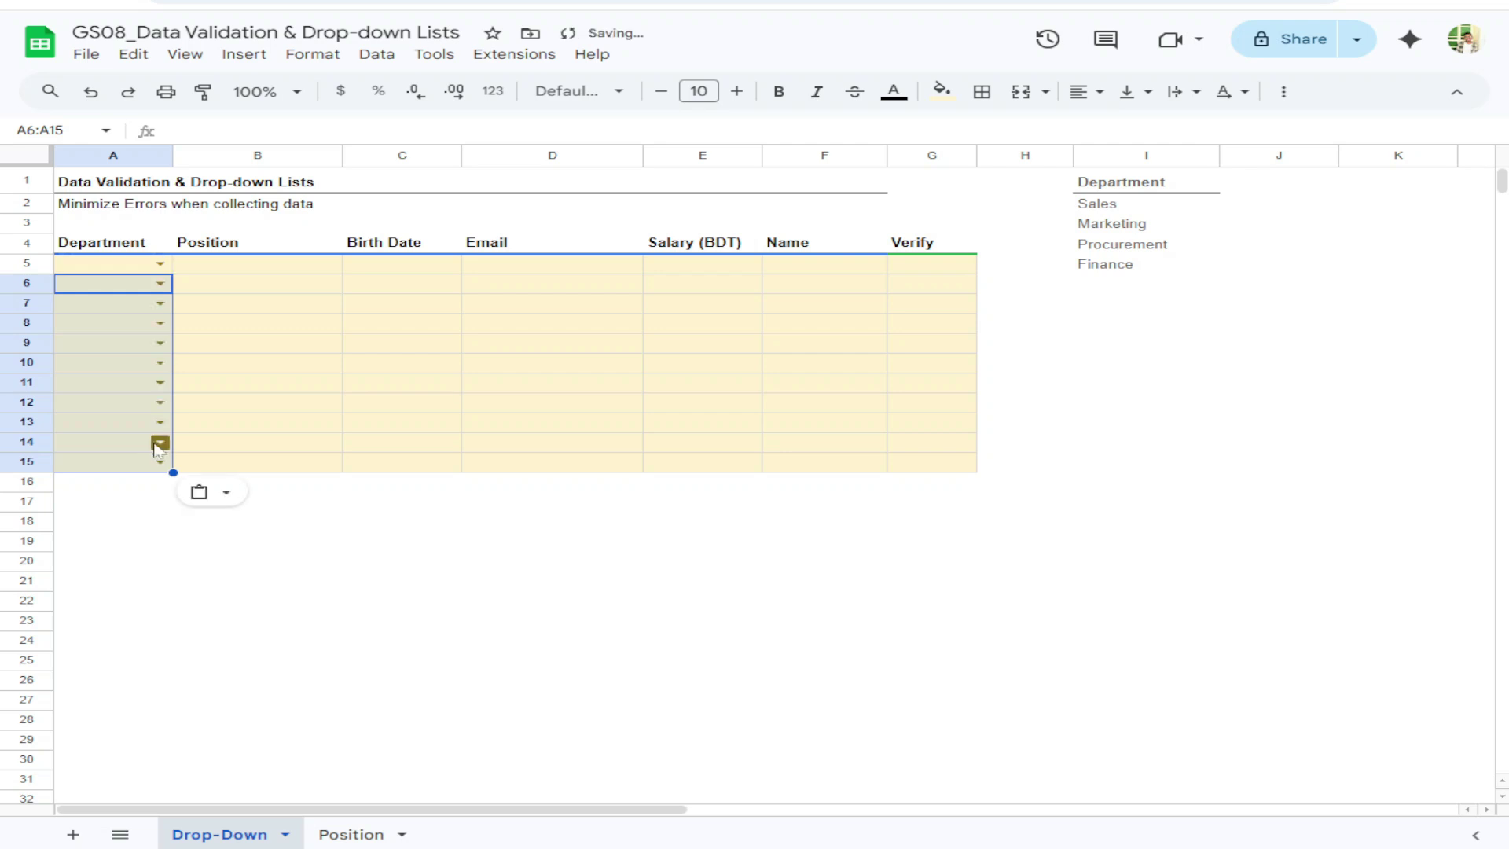
click(206, 492)
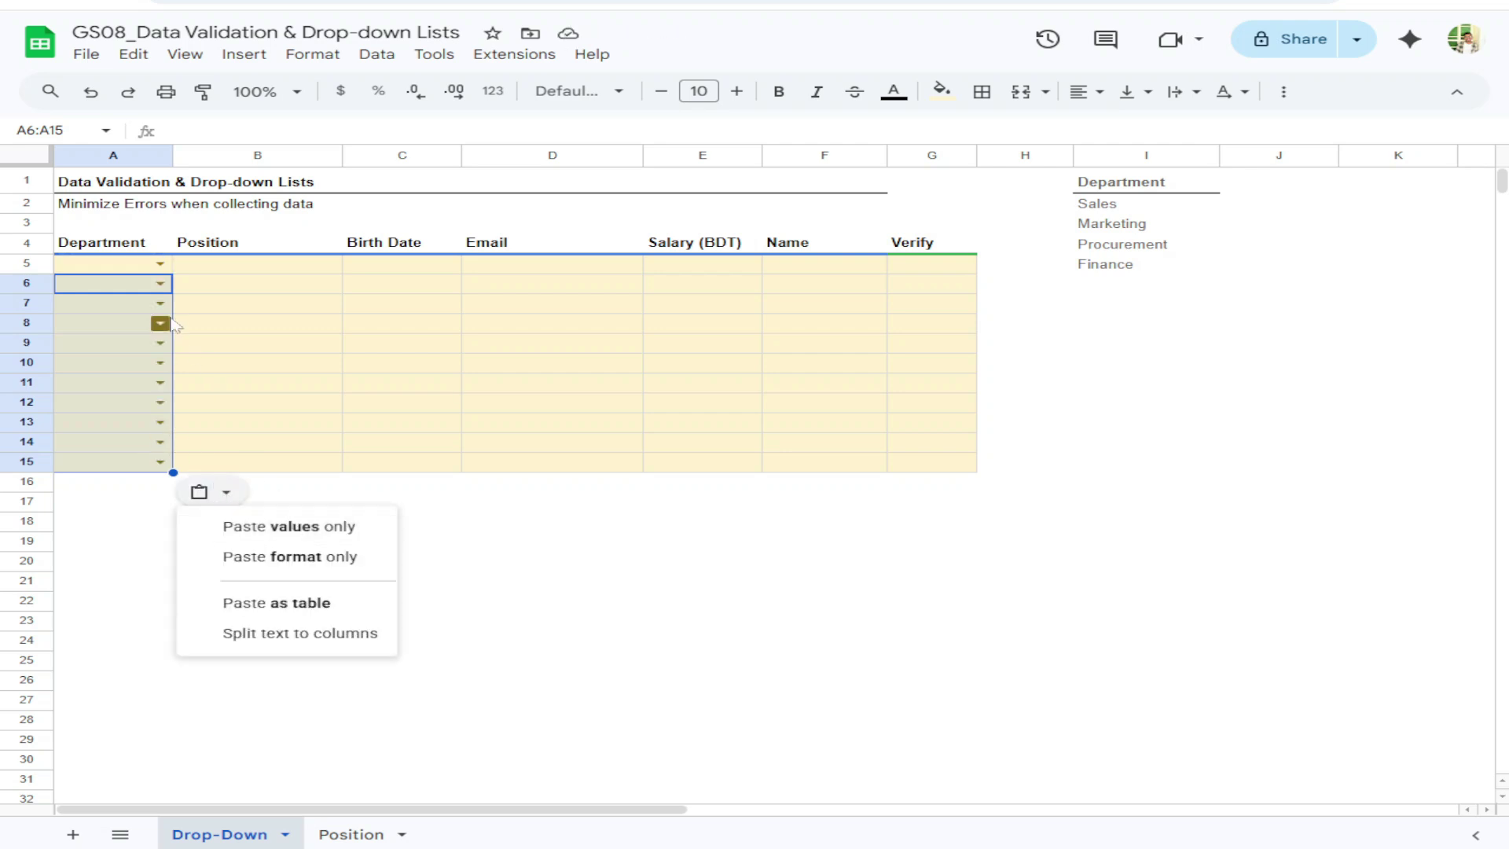
click(233, 390)
key(ctrl+z)
Paste only A5's data validation into A6:A15, check A6's dropdown, and select A5:A15
drag(140, 281, 153, 463)
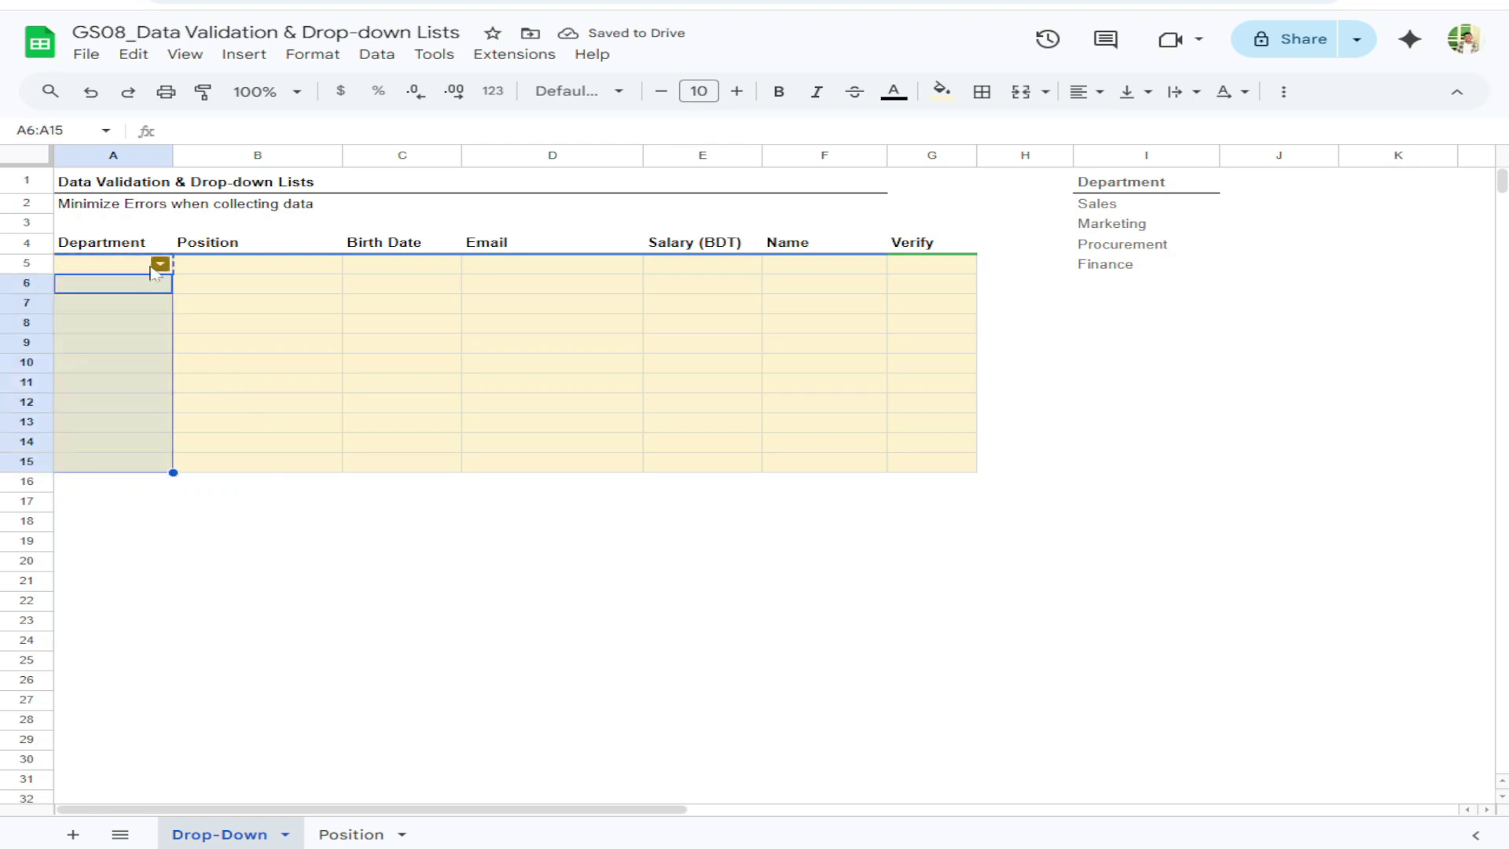
right_click(150, 291)
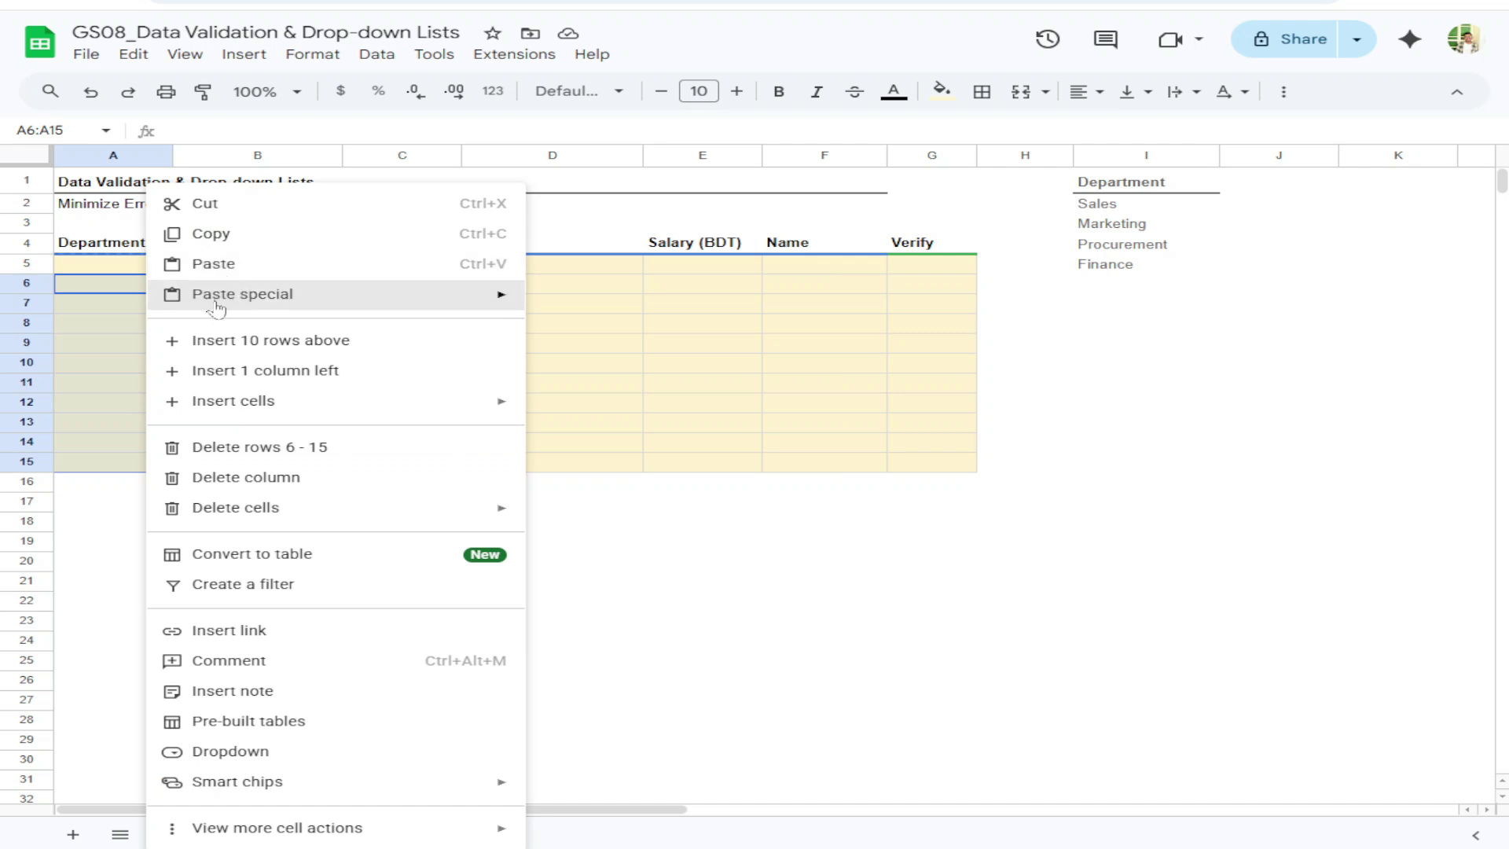
mouse_move(220, 303)
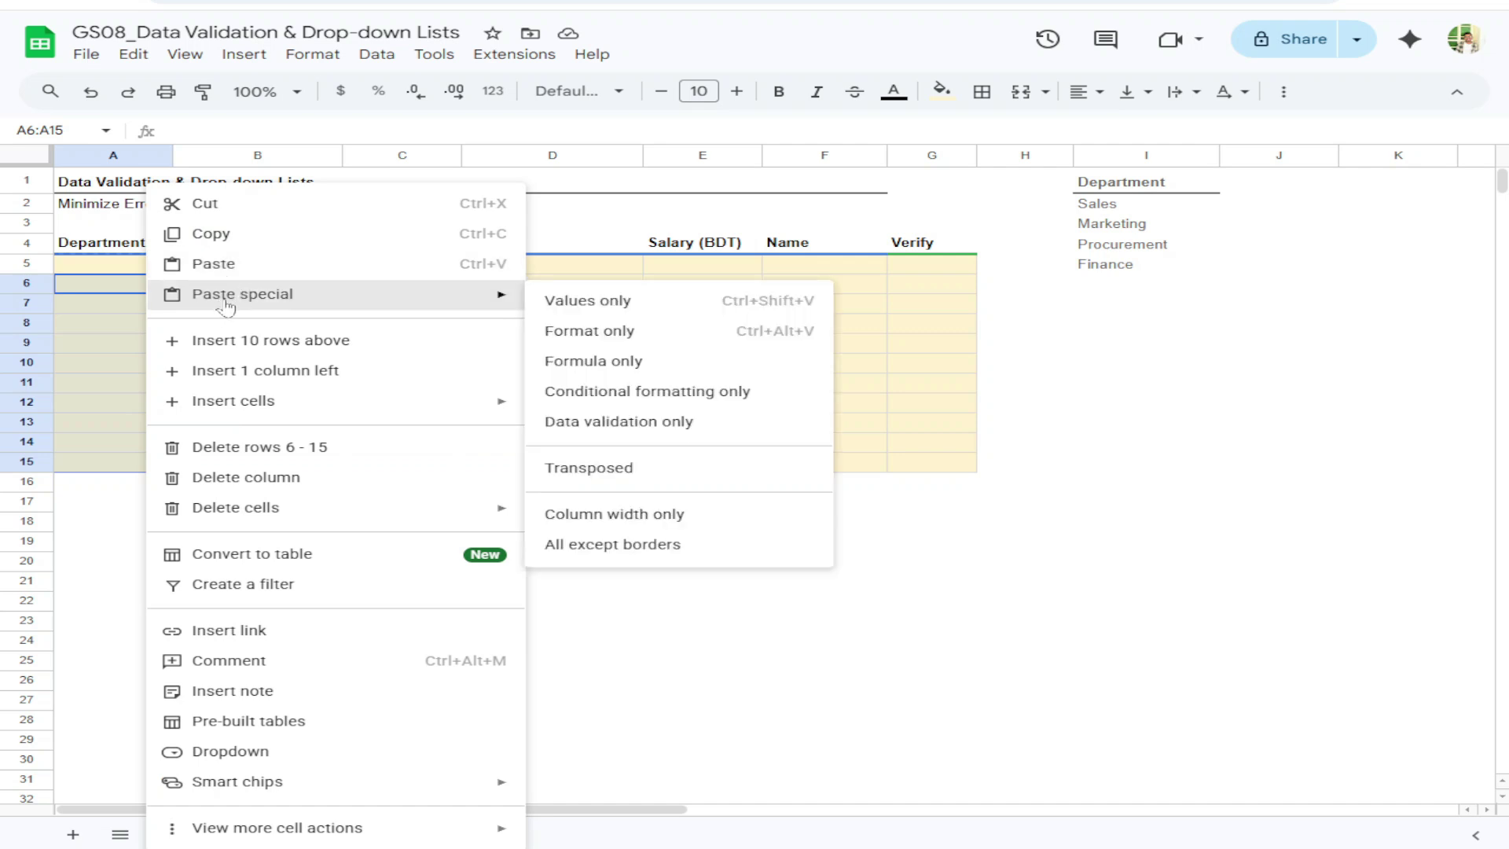
click(646, 424)
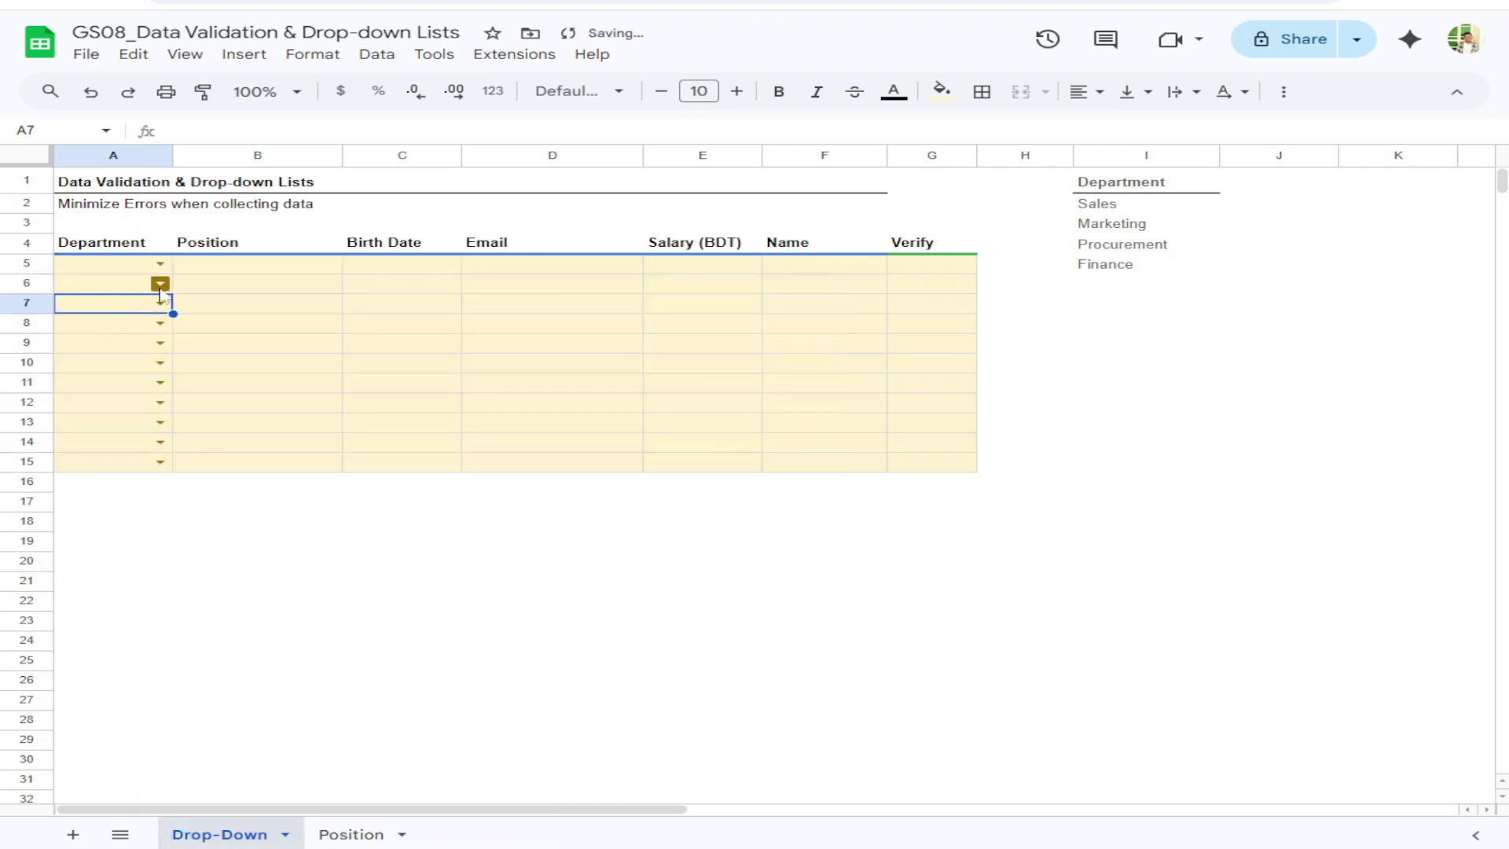
click(160, 284)
click(120, 278)
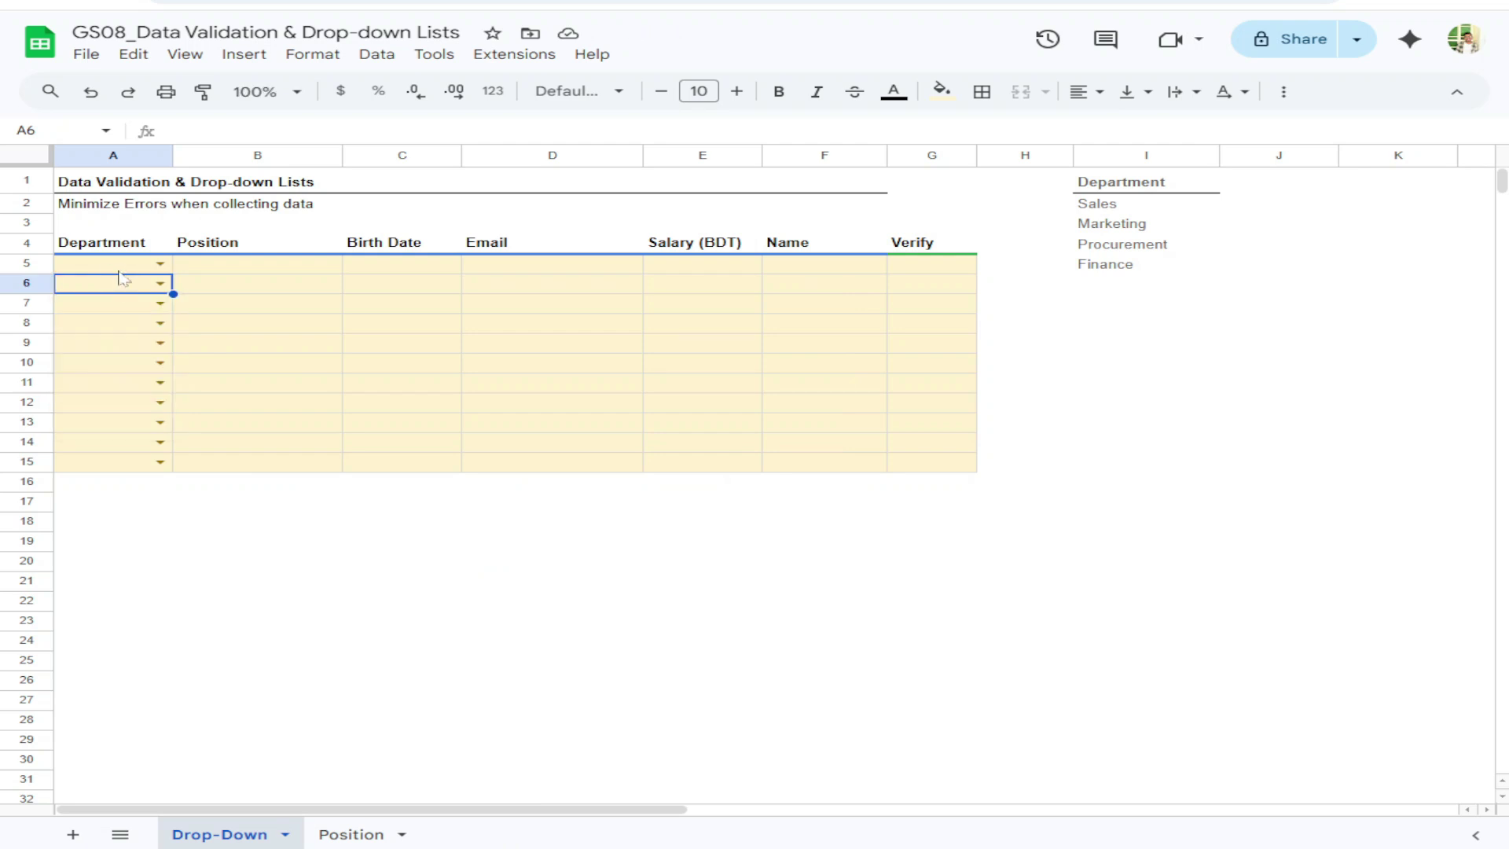
drag(128, 264, 135, 462)
Open the A5:A15 dropdown rule and remove the Finance, Procurement and Marketing items
right_click(126, 415)
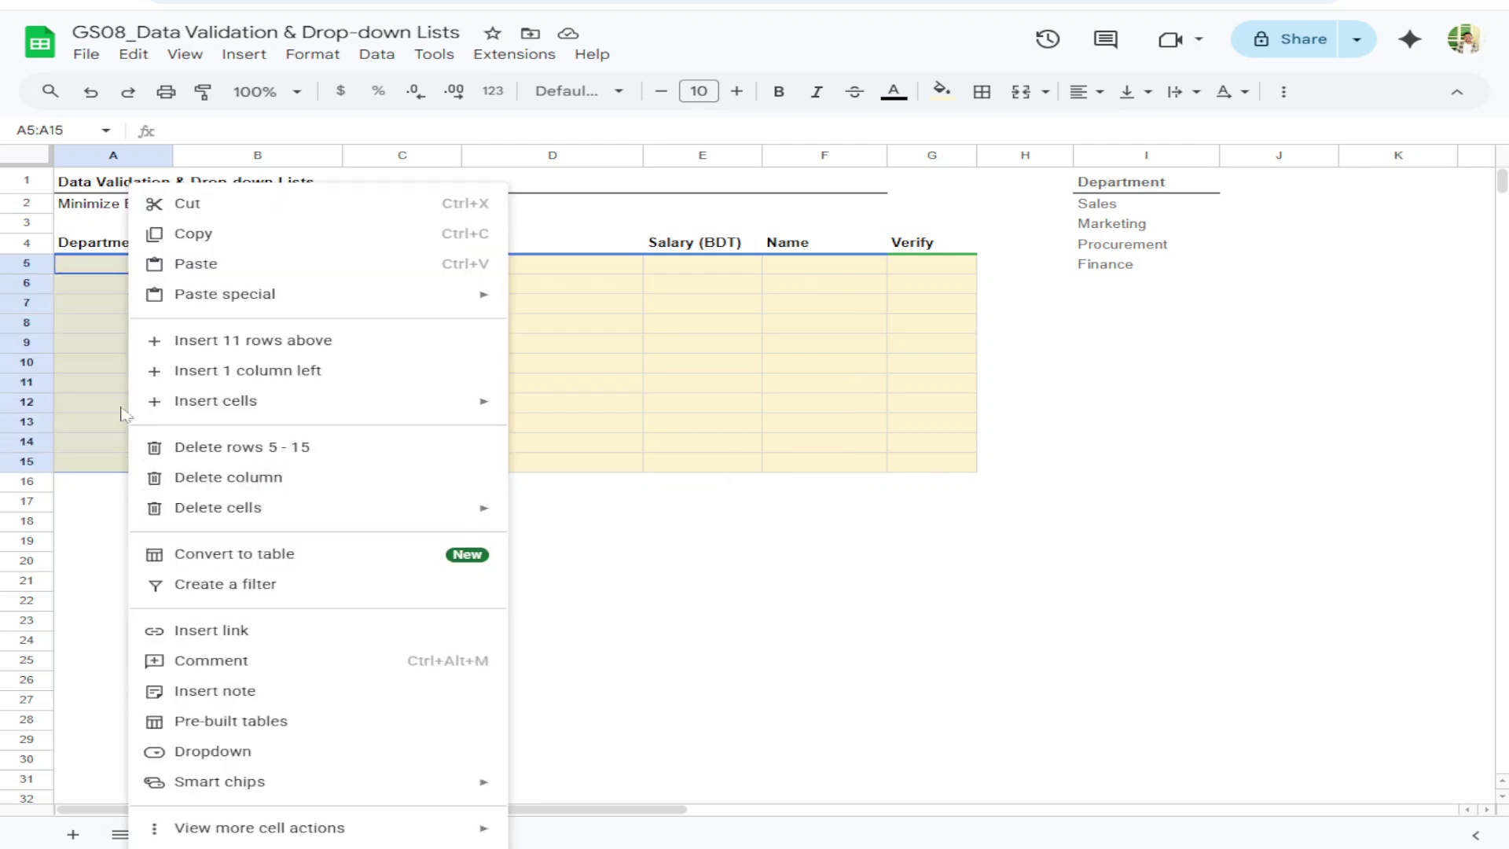
click(196, 747)
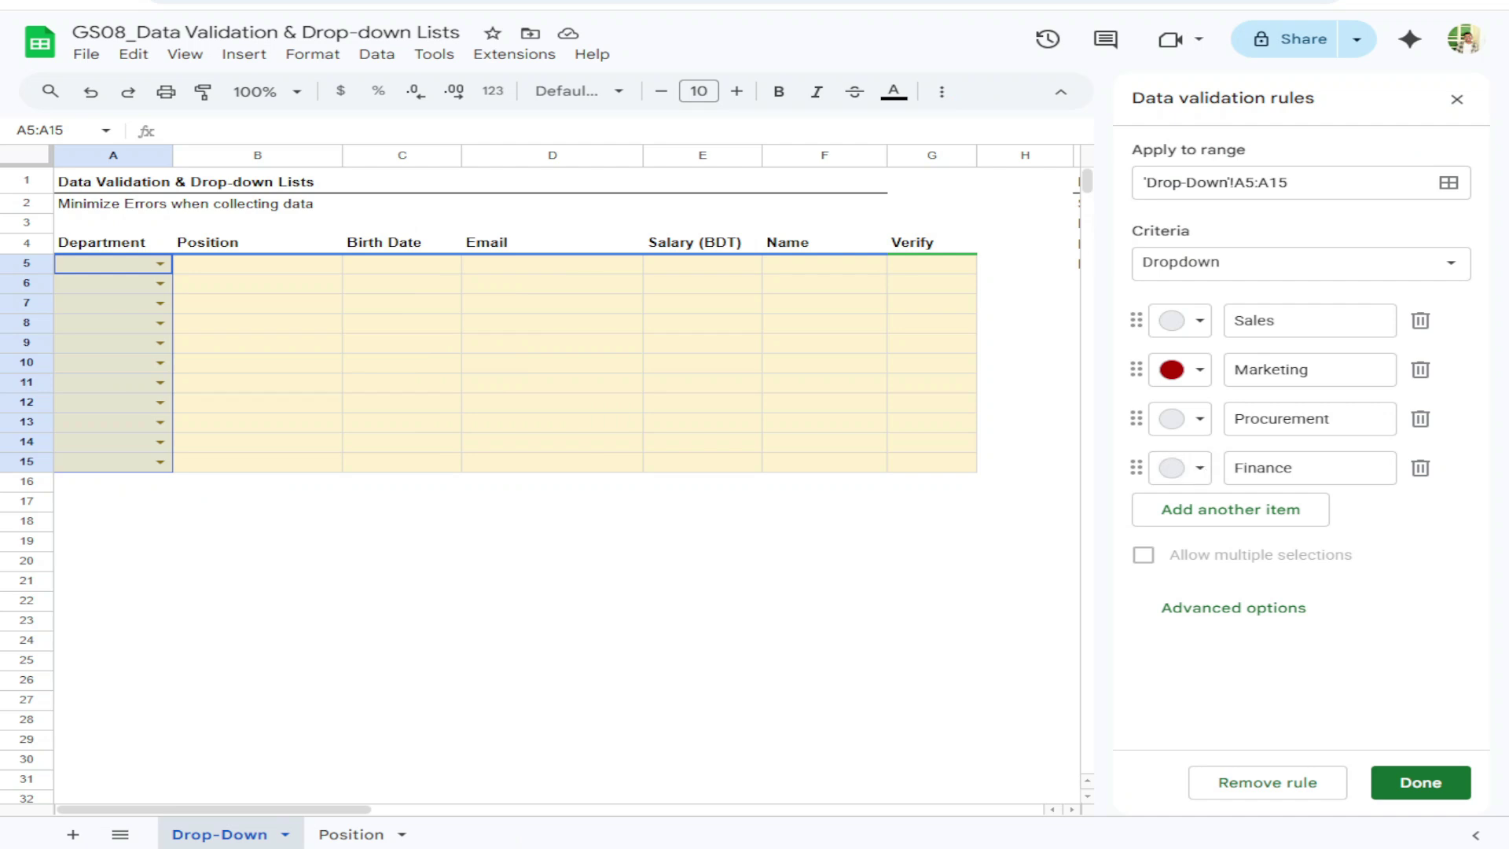
click(1419, 468)
click(1420, 418)
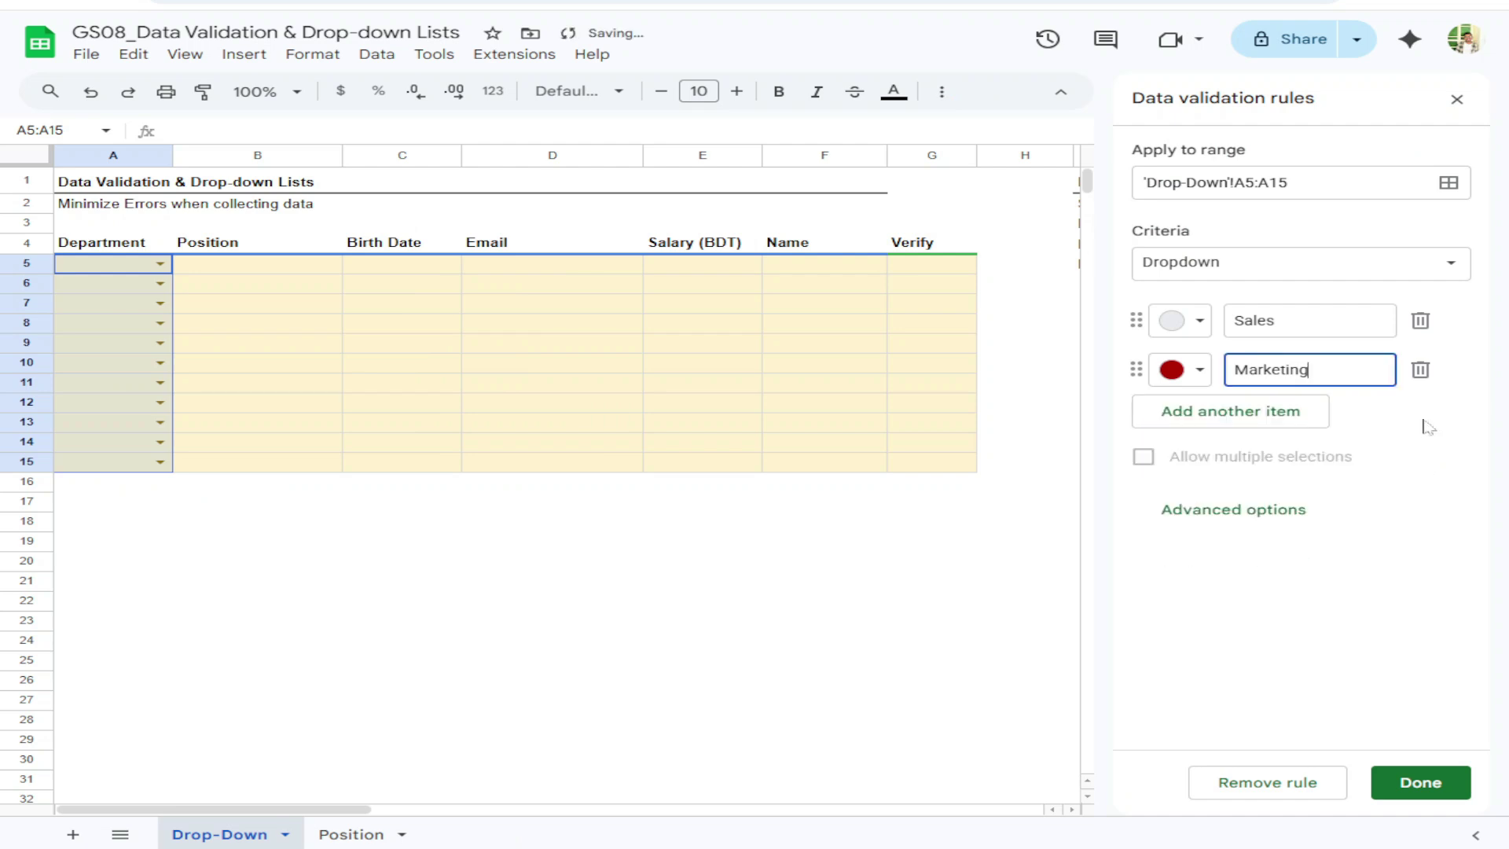
click(1420, 370)
click(1372, 445)
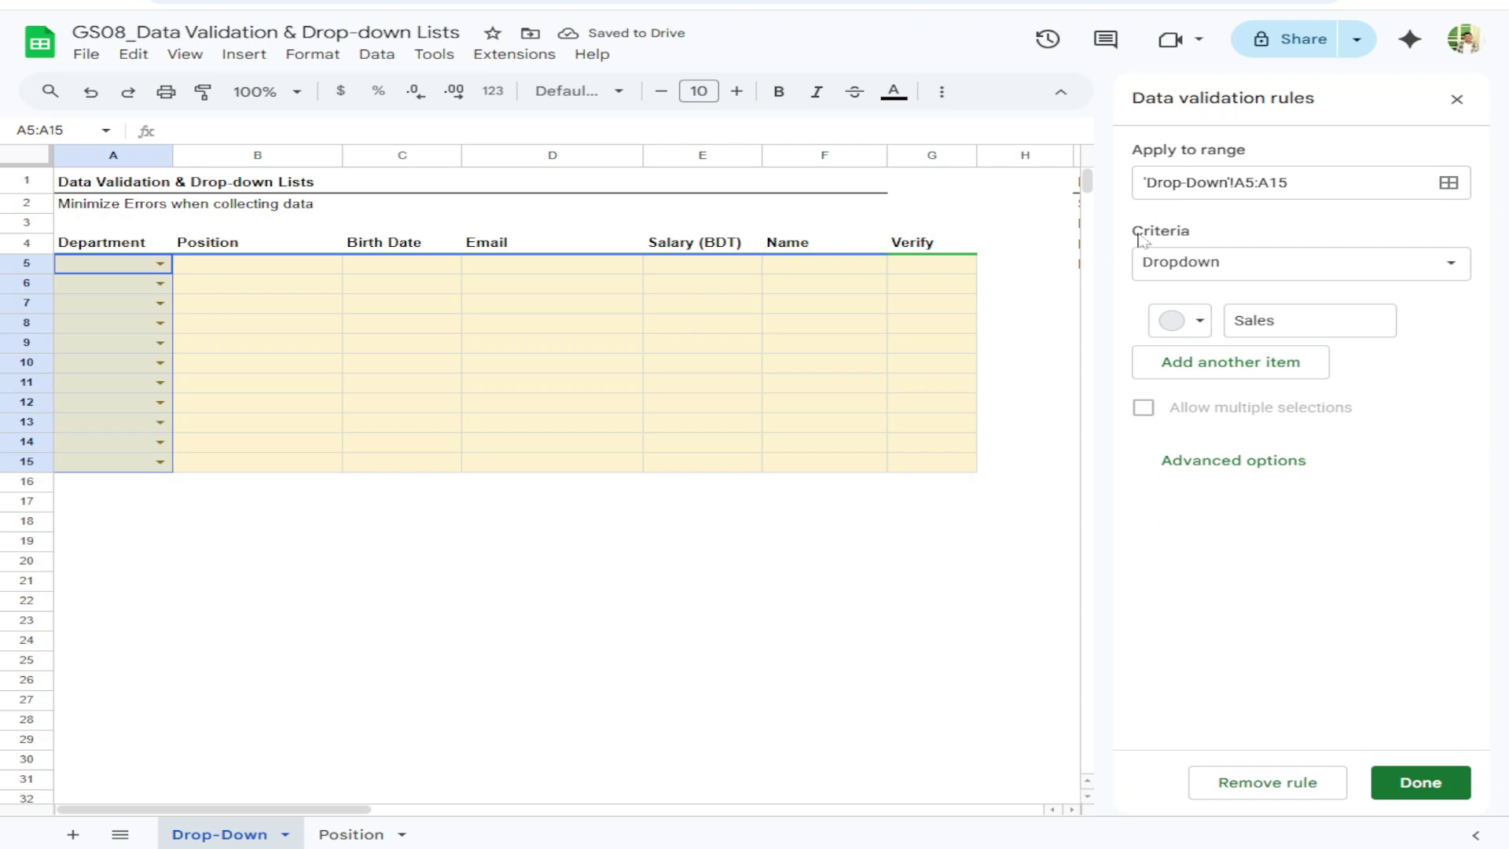
Switch the criterion to Dropdown (from a range) and open the range picker beside column I
click(1184, 274)
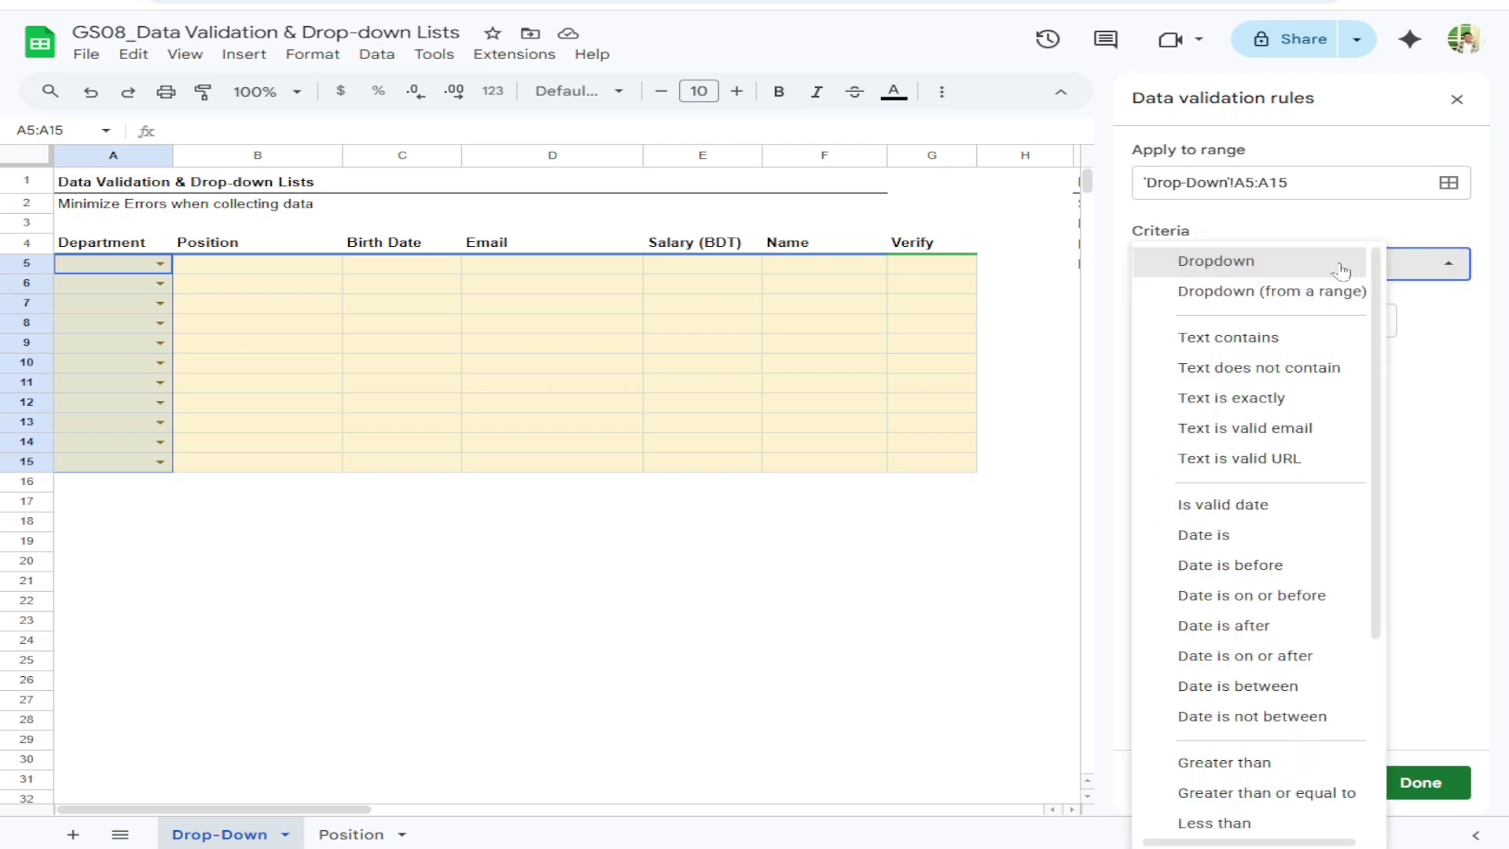
click(1245, 292)
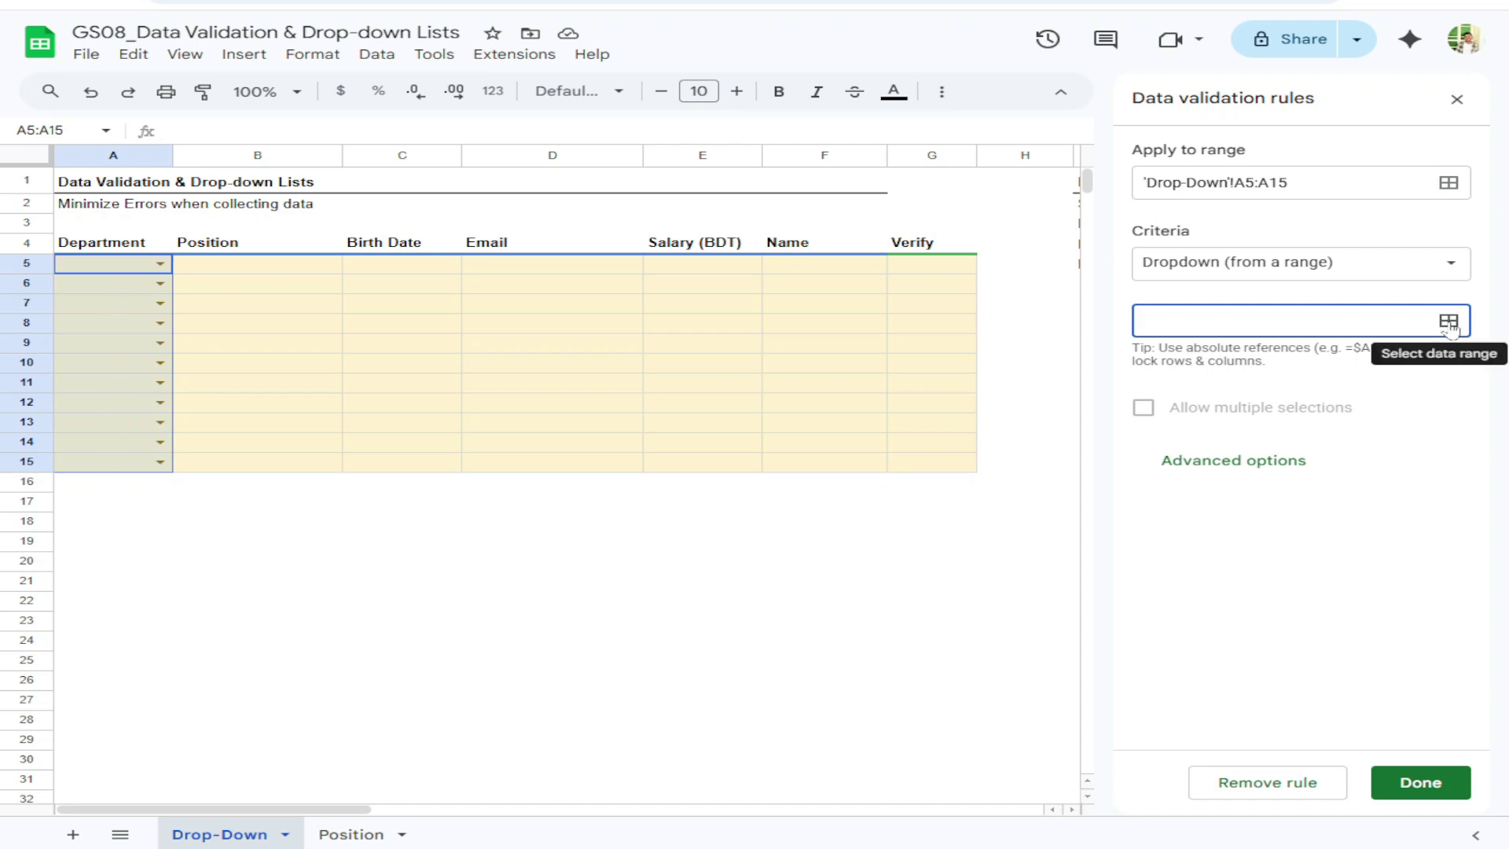
click(1296, 266)
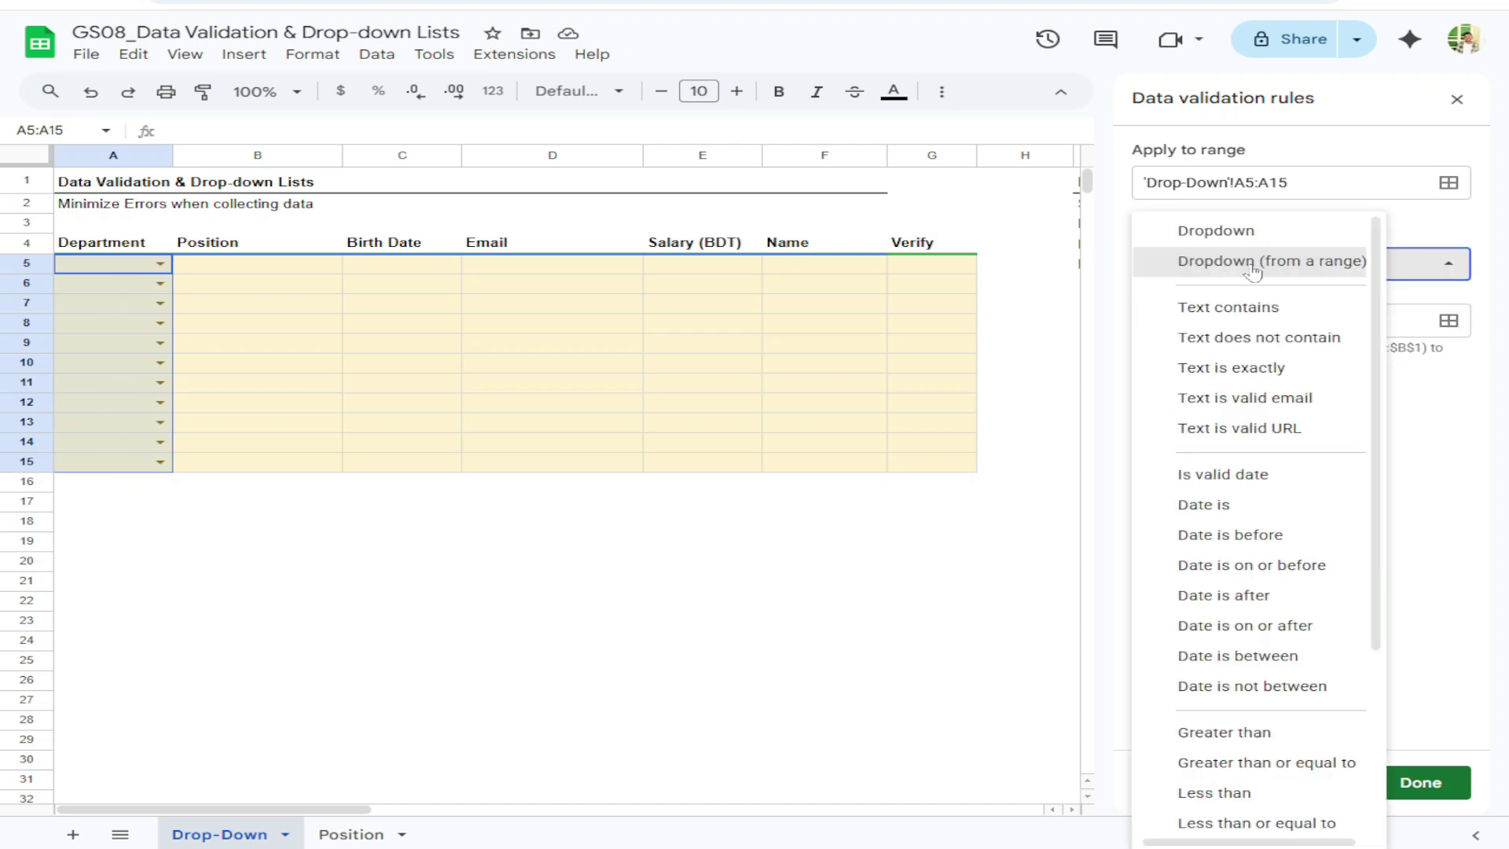
click(1327, 265)
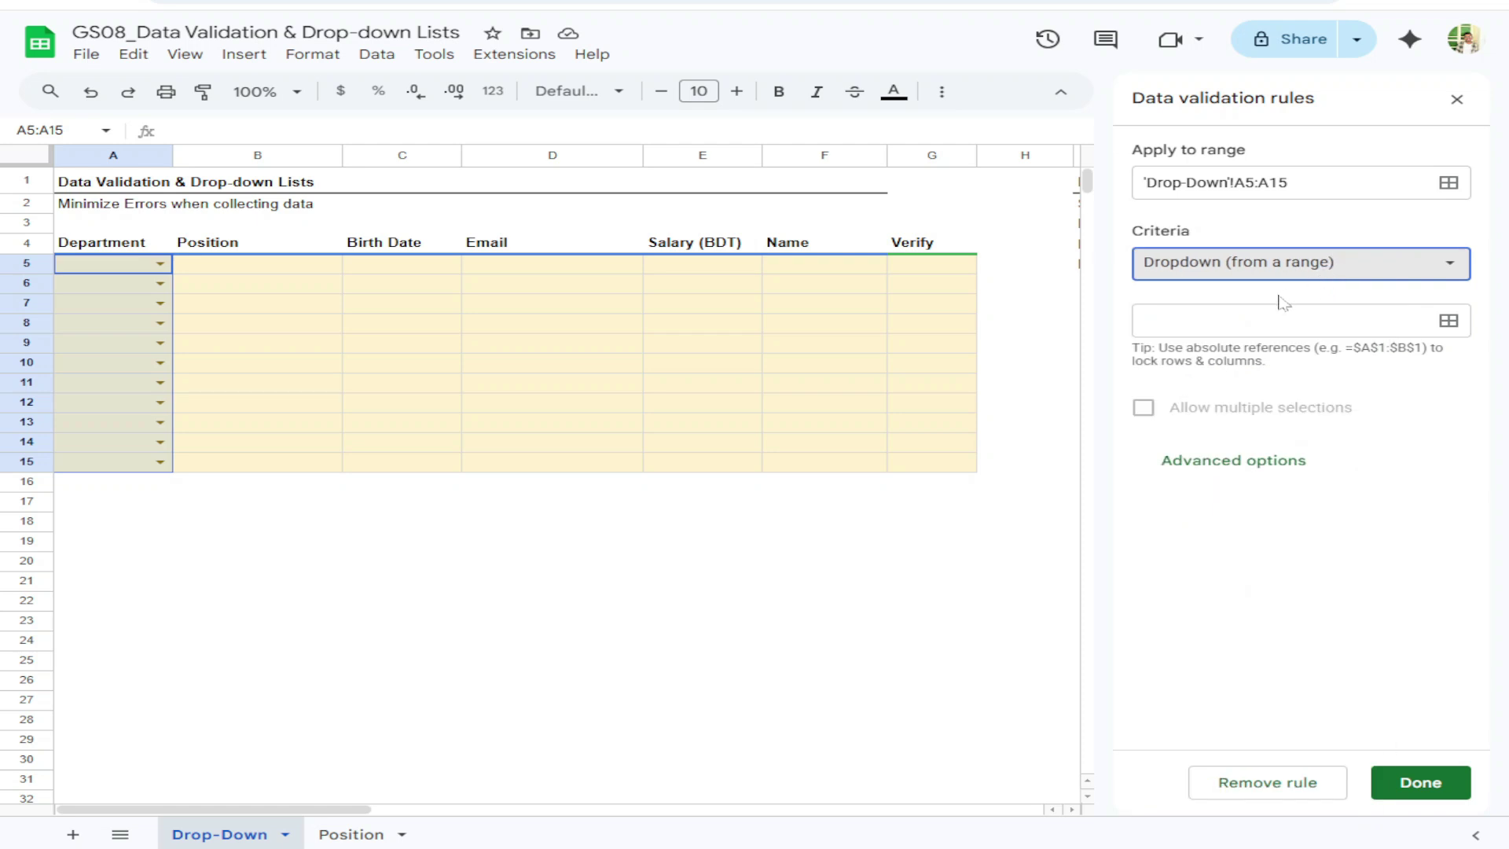
click(1448, 320)
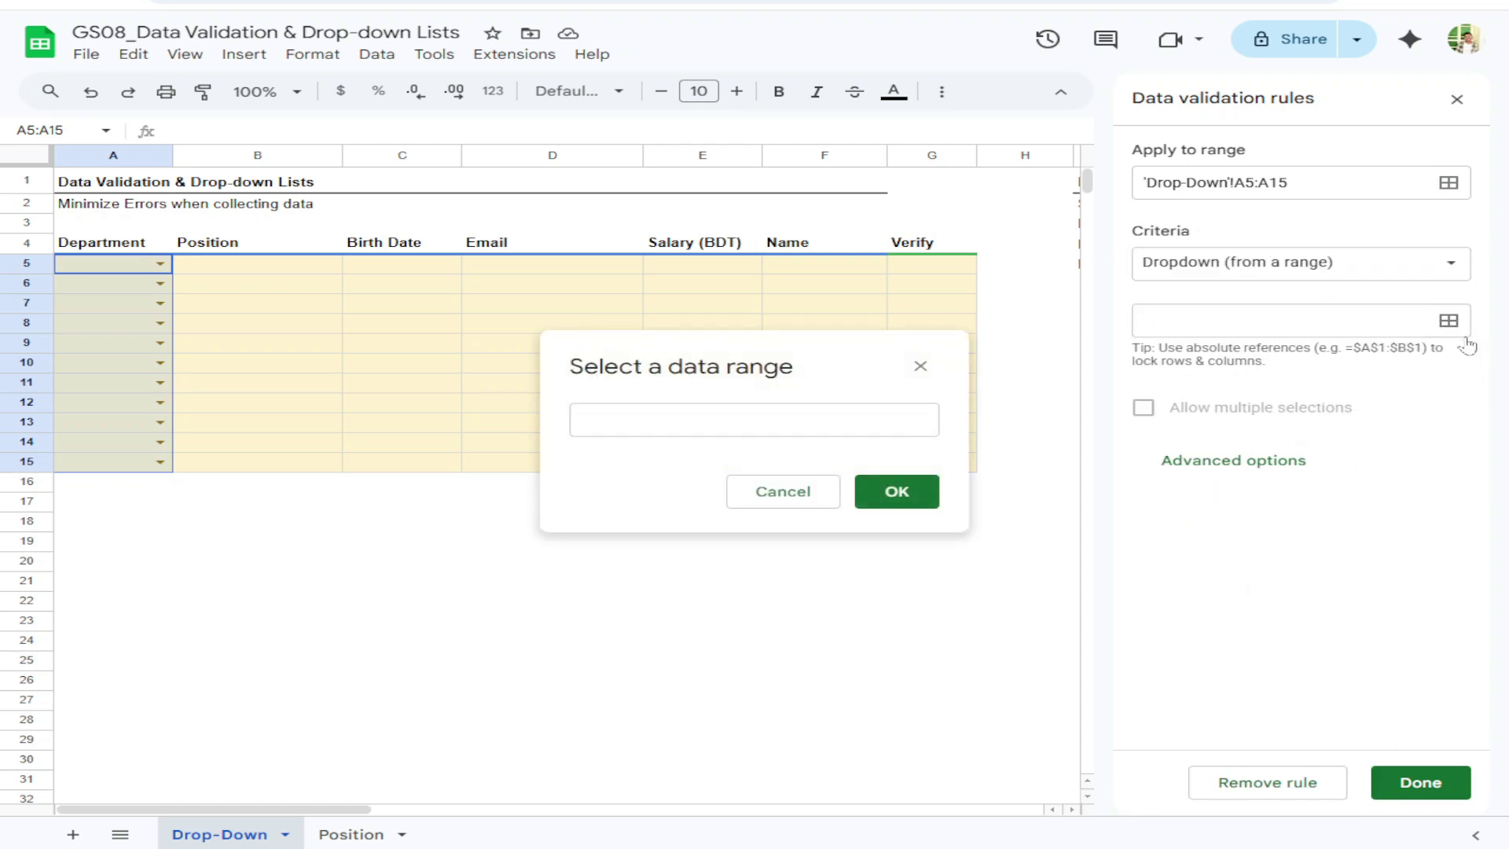
click(746, 420)
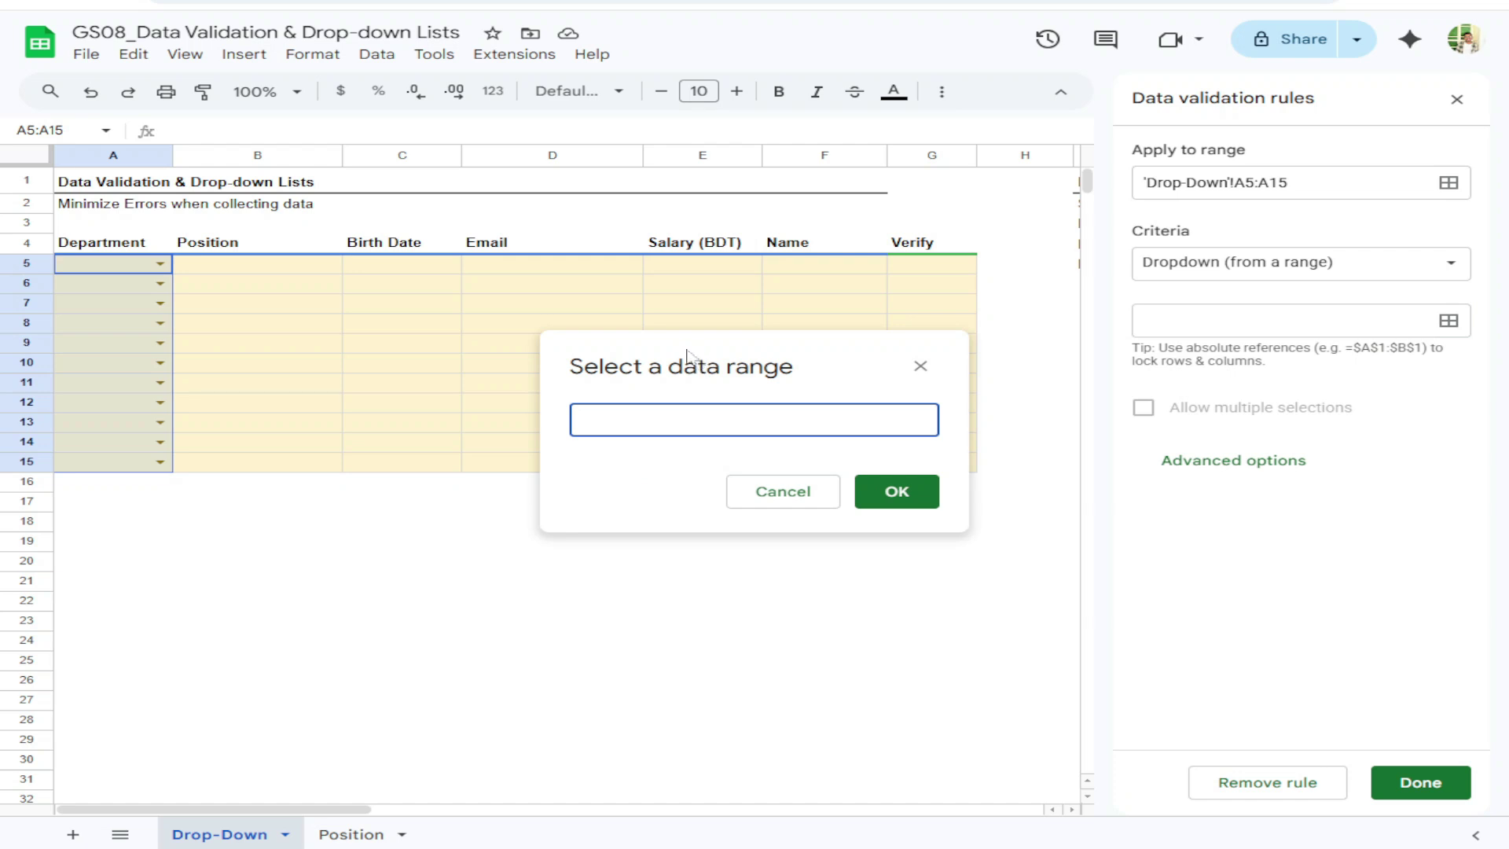
drag(686, 349, 350, 393)
scroll(586, 639, right, 3)
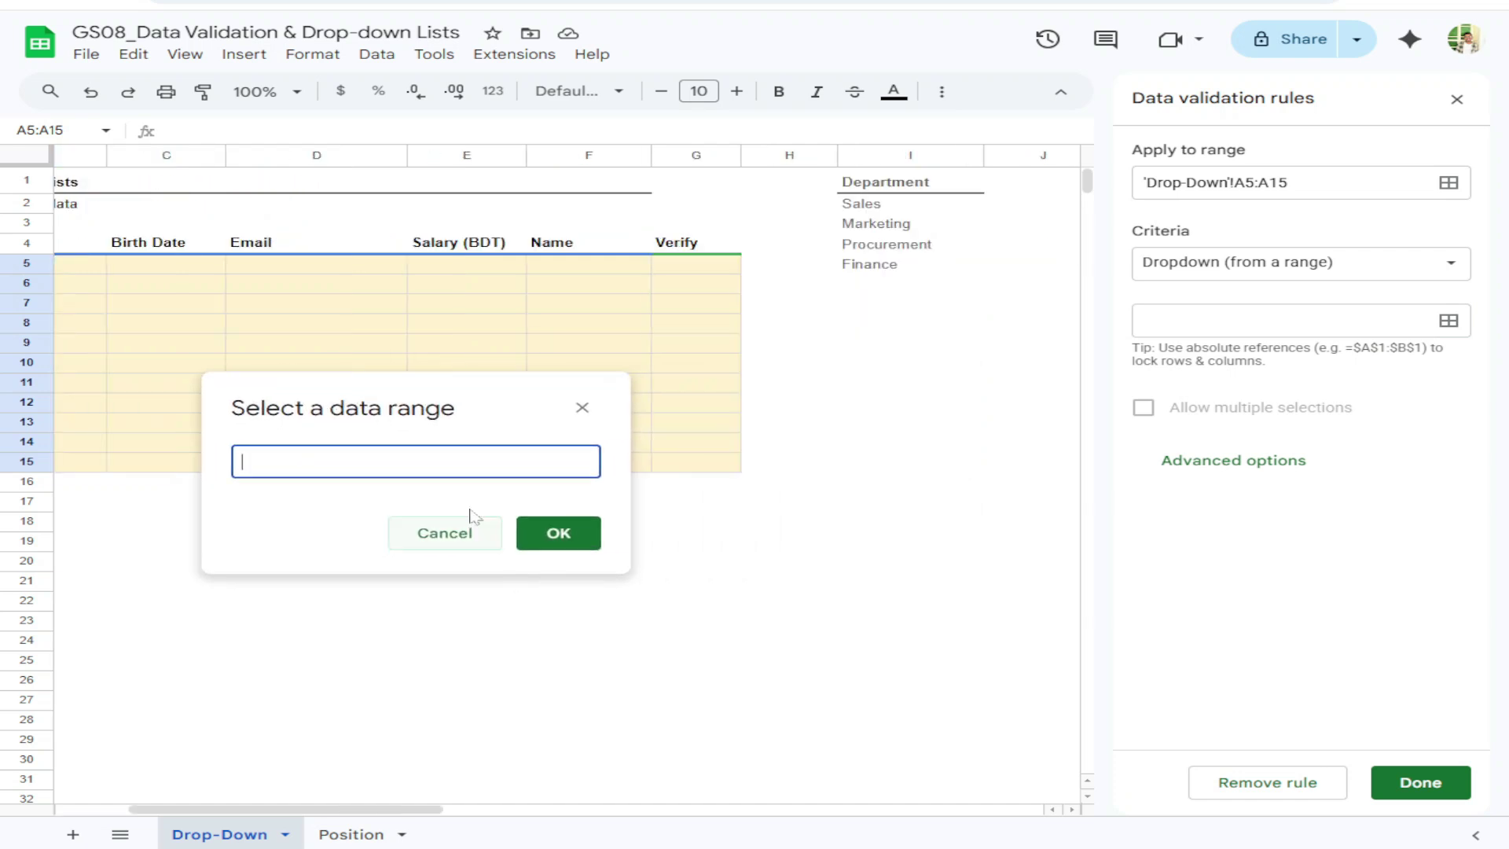
Set the dropdown source to I2:I8, toggle Show help text on and off, and click Done
drag(863, 205, 865, 330)
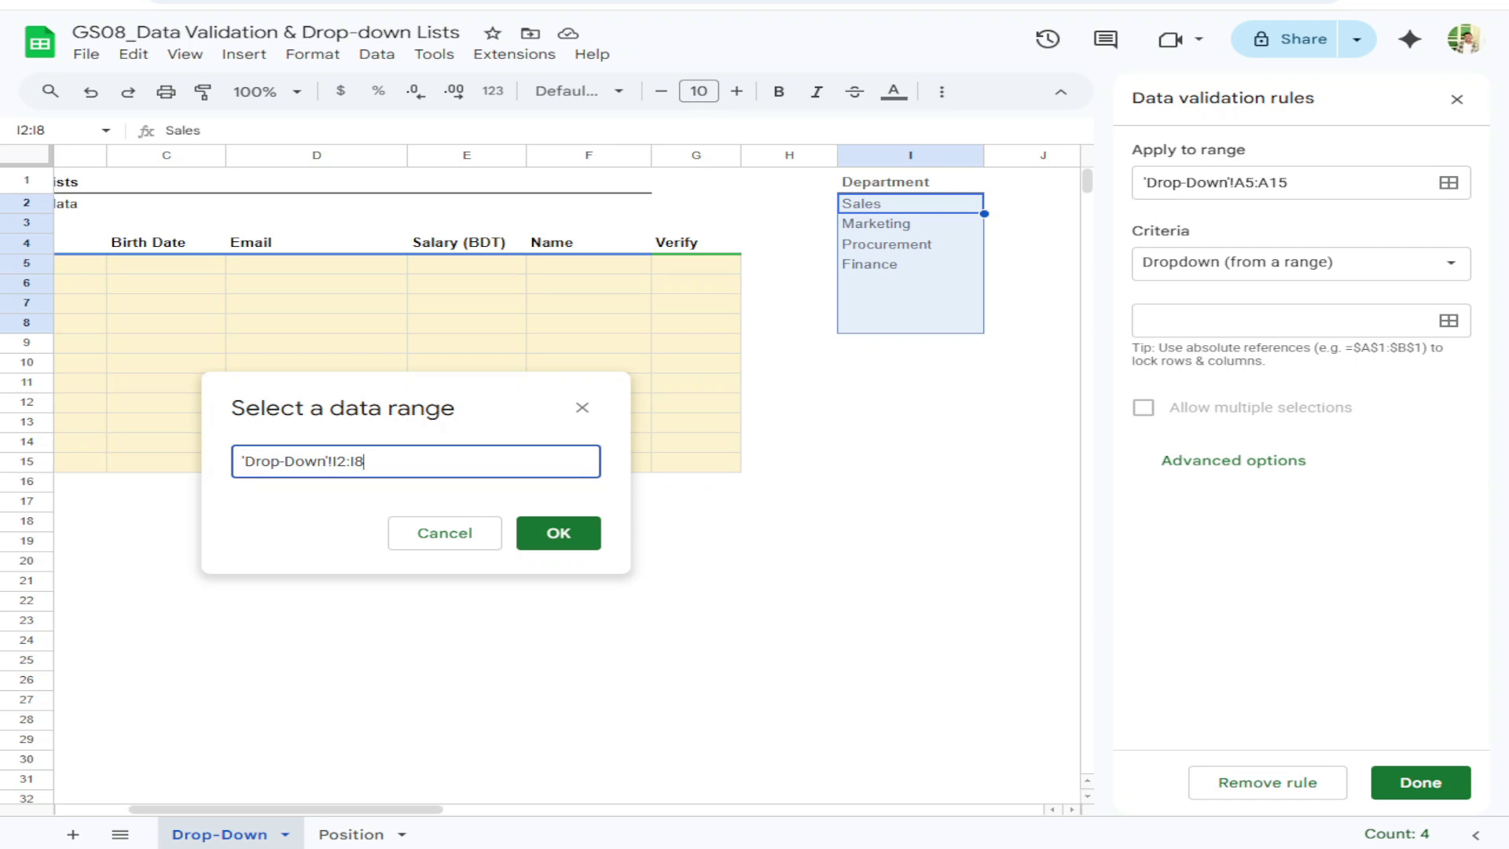
click(558, 533)
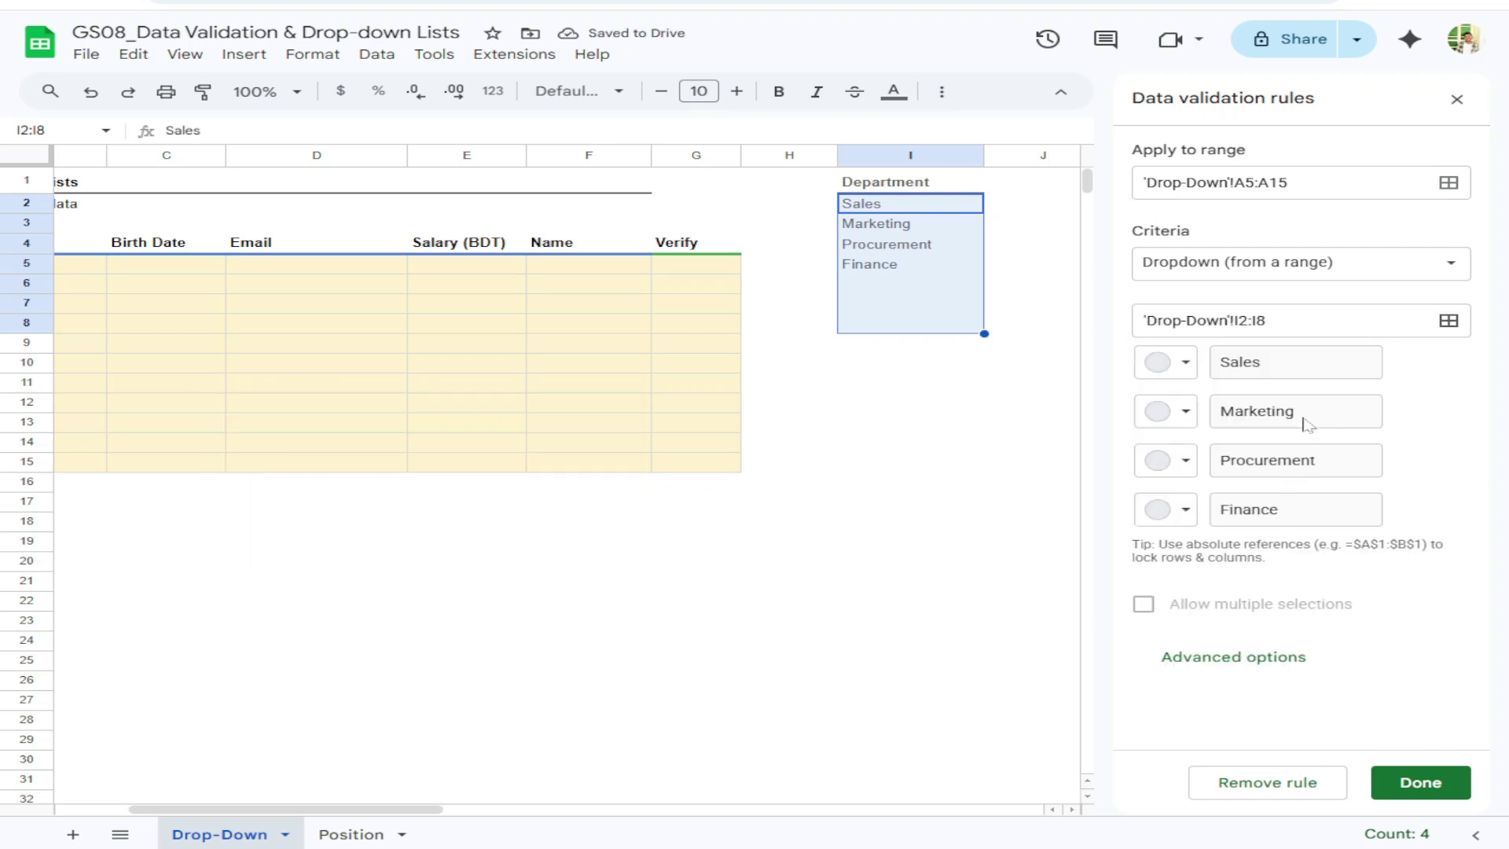
click(1190, 662)
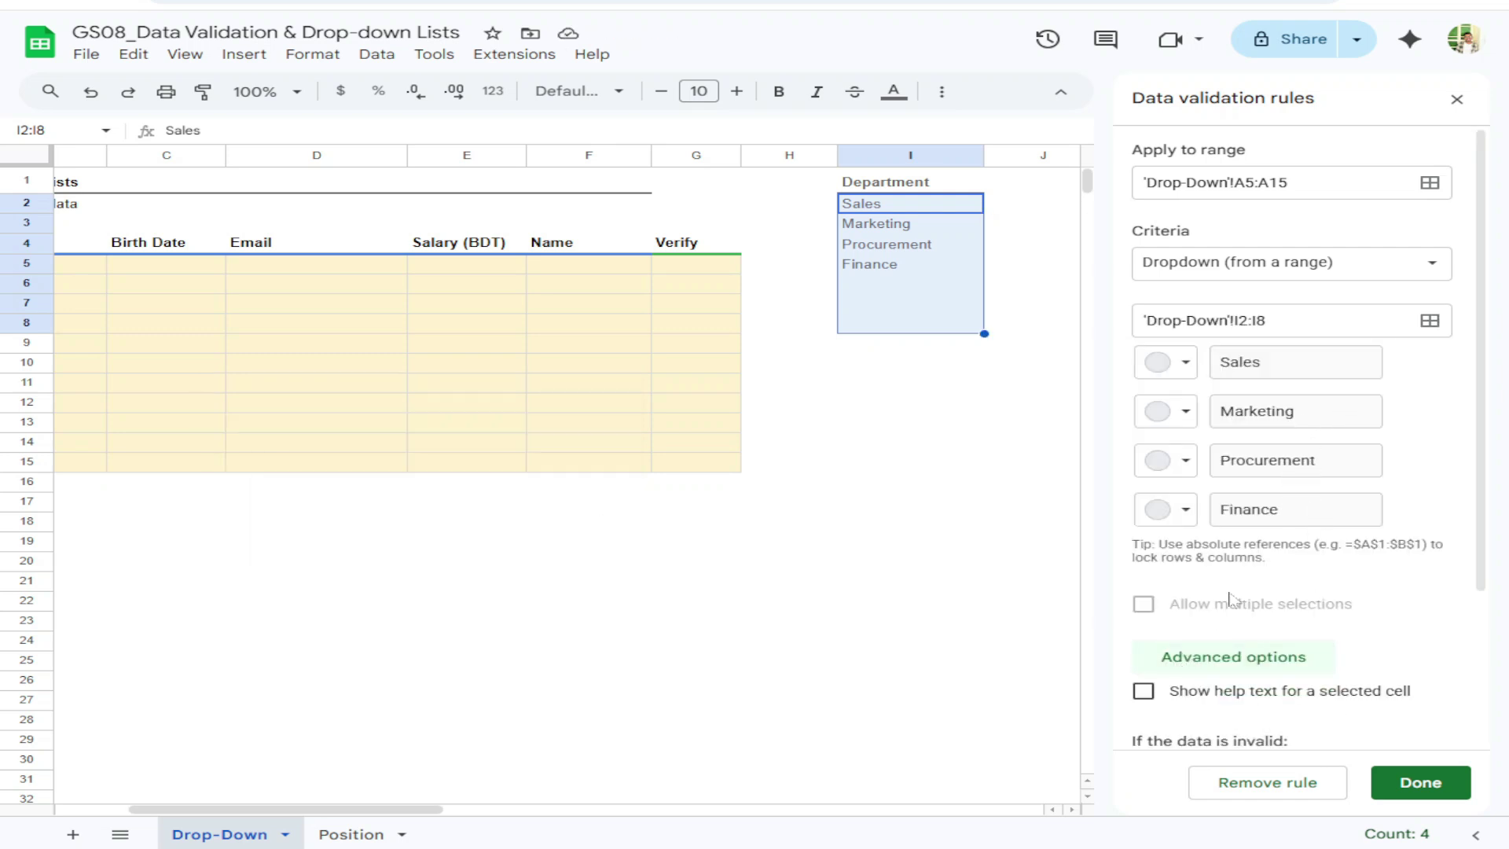
scroll(1232, 602, down, 3)
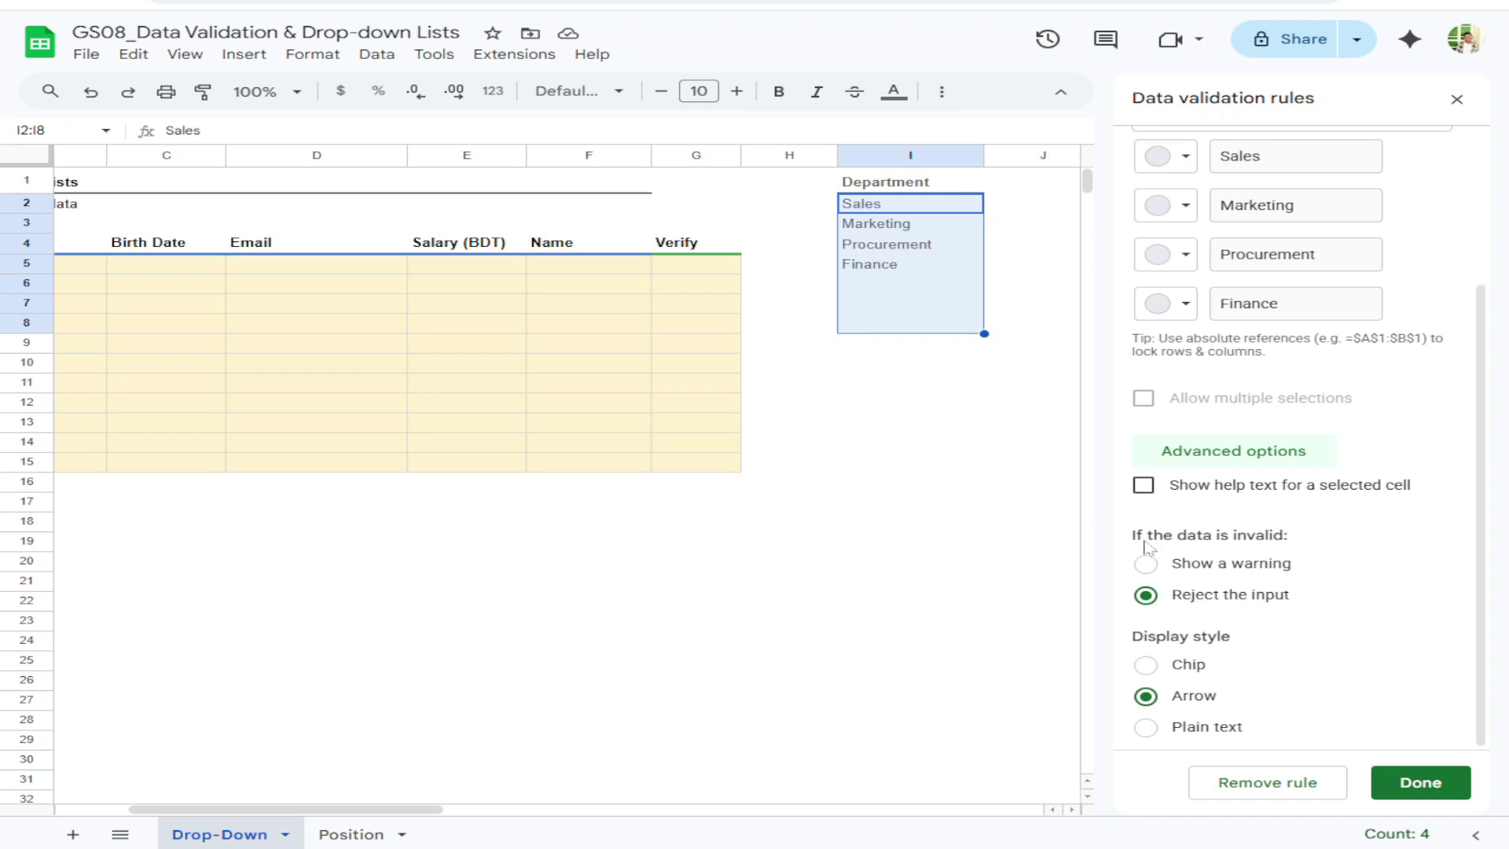
click(1143, 487)
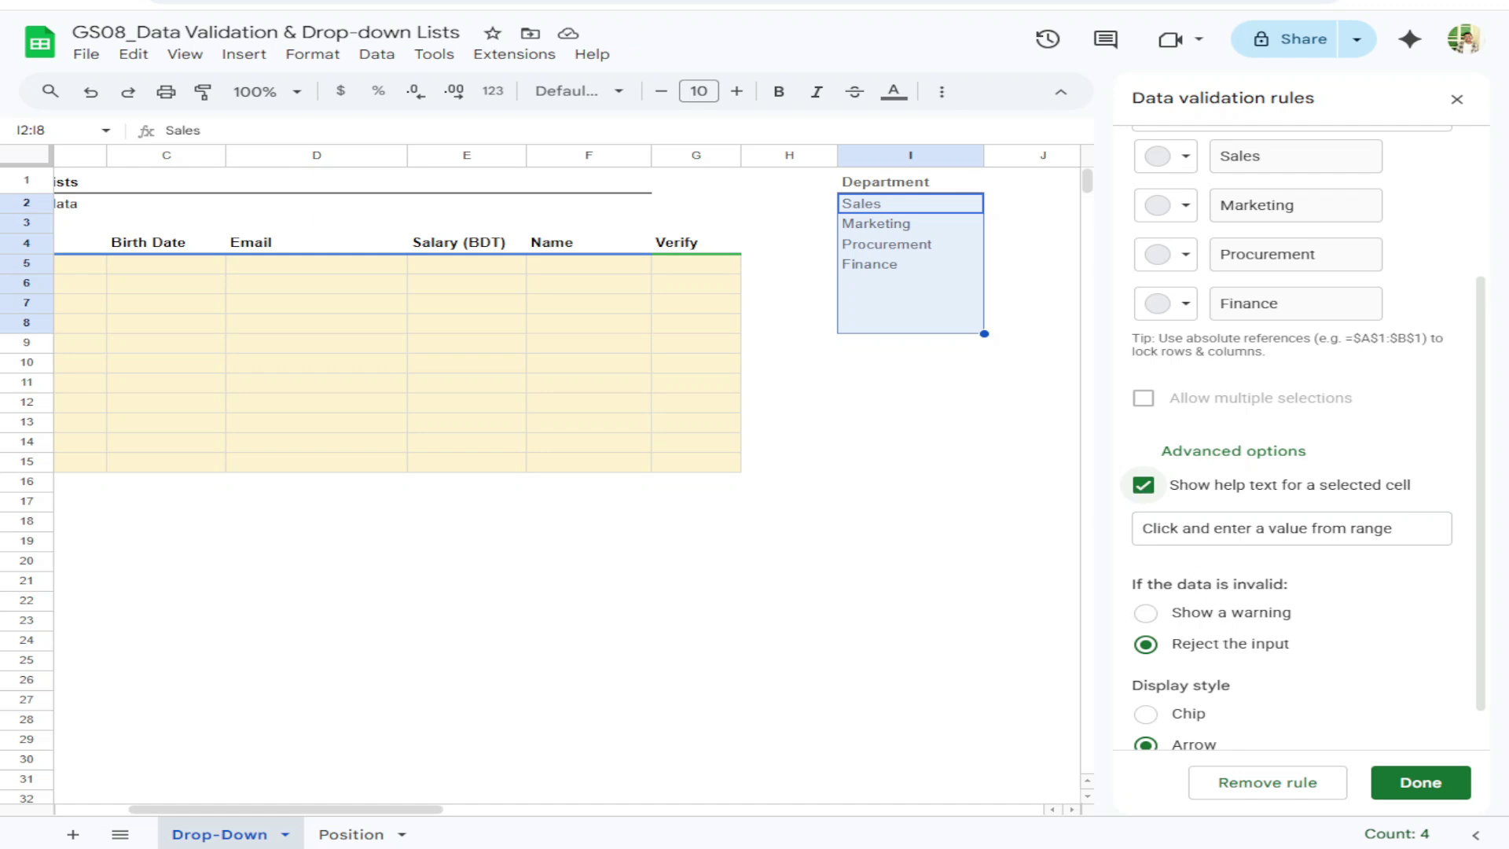
click(1143, 485)
click(1419, 781)
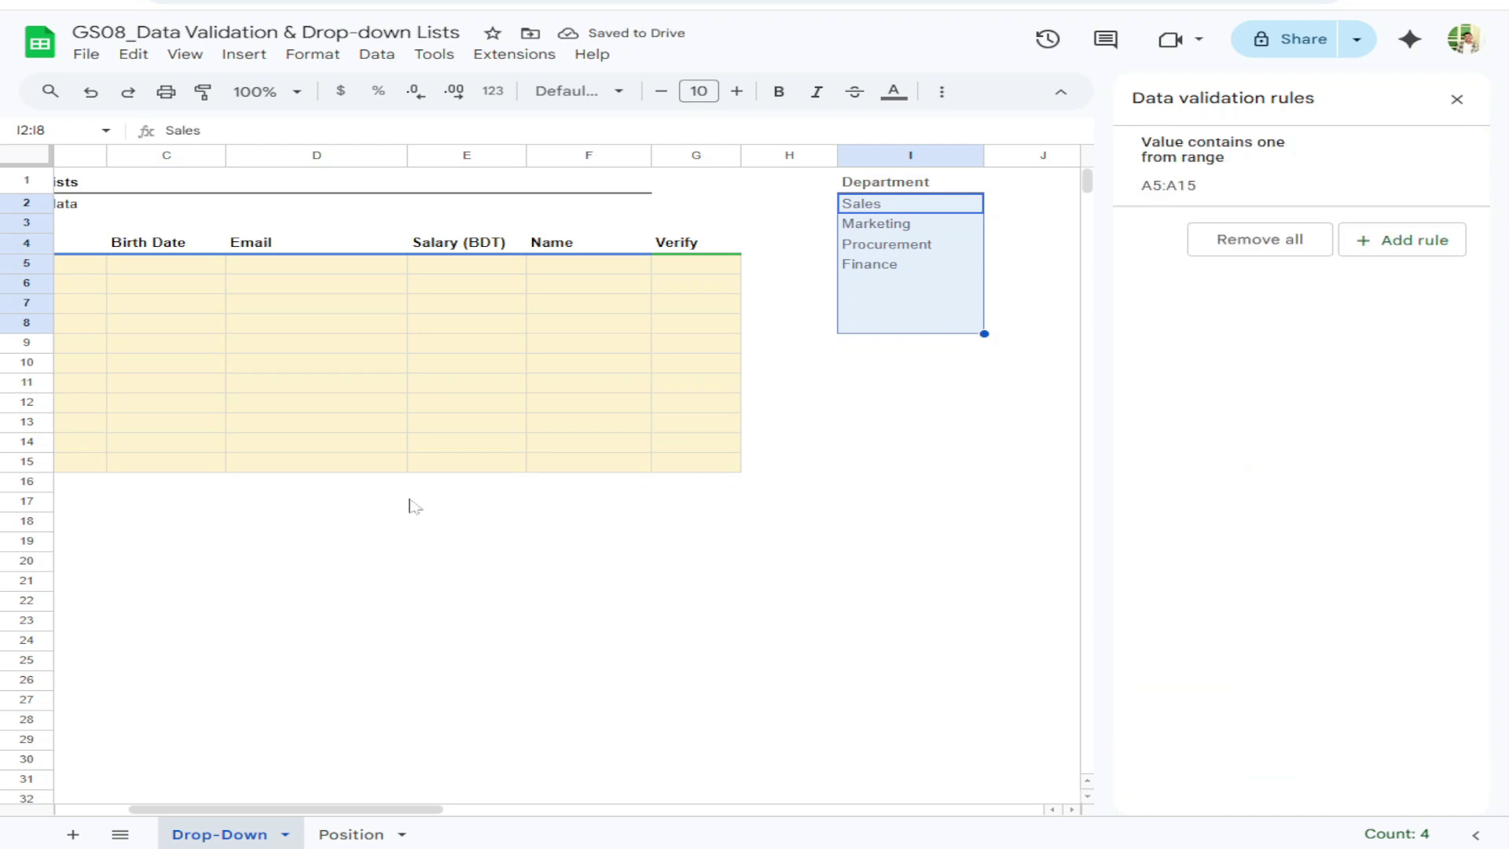
Close the validation panel and add Business Development in I6 of the Department list
click(160, 267)
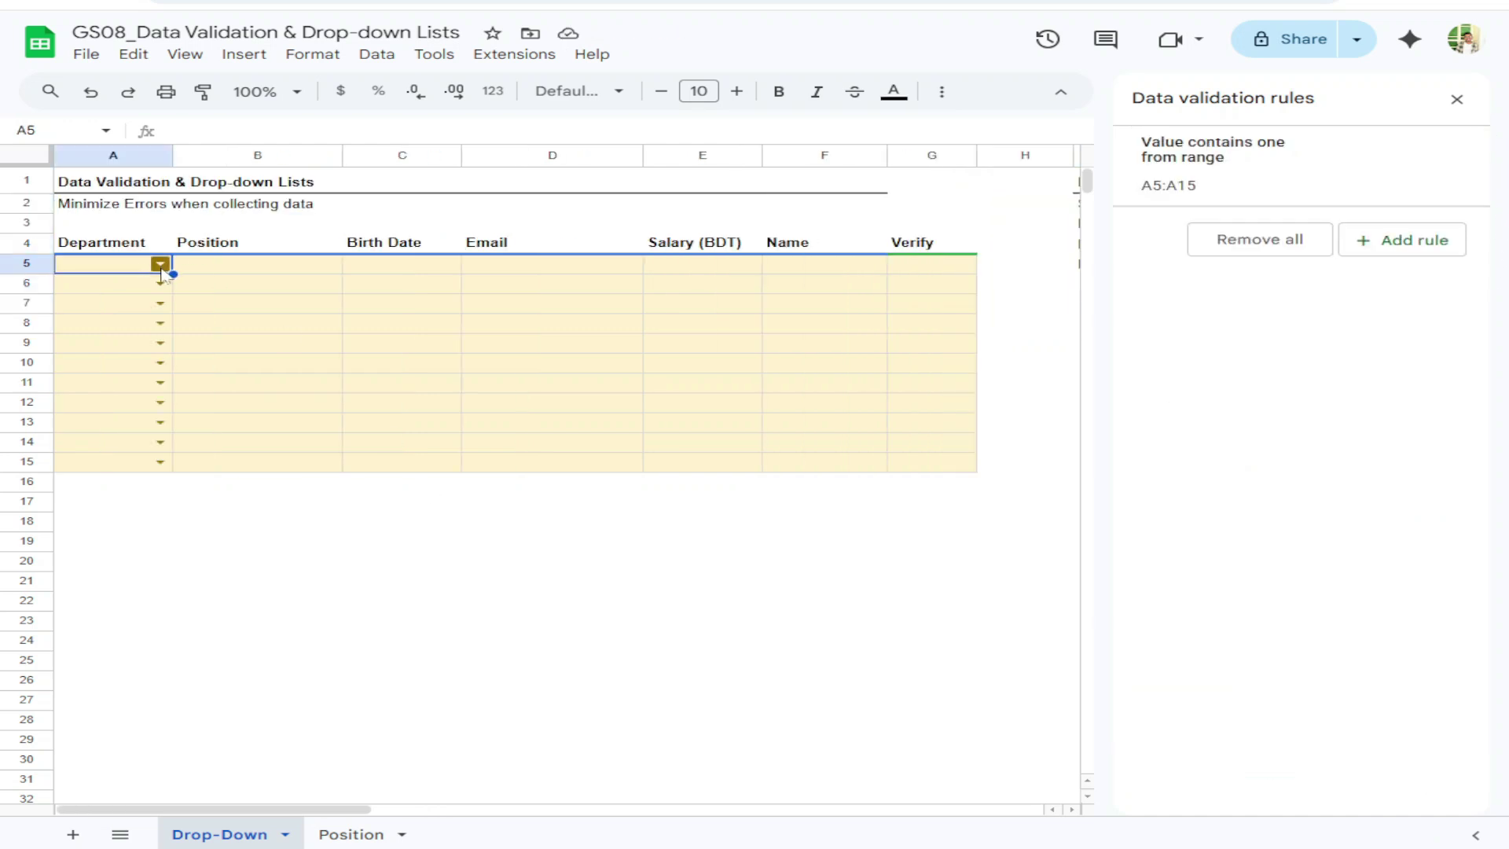
click(1456, 99)
click(1100, 285)
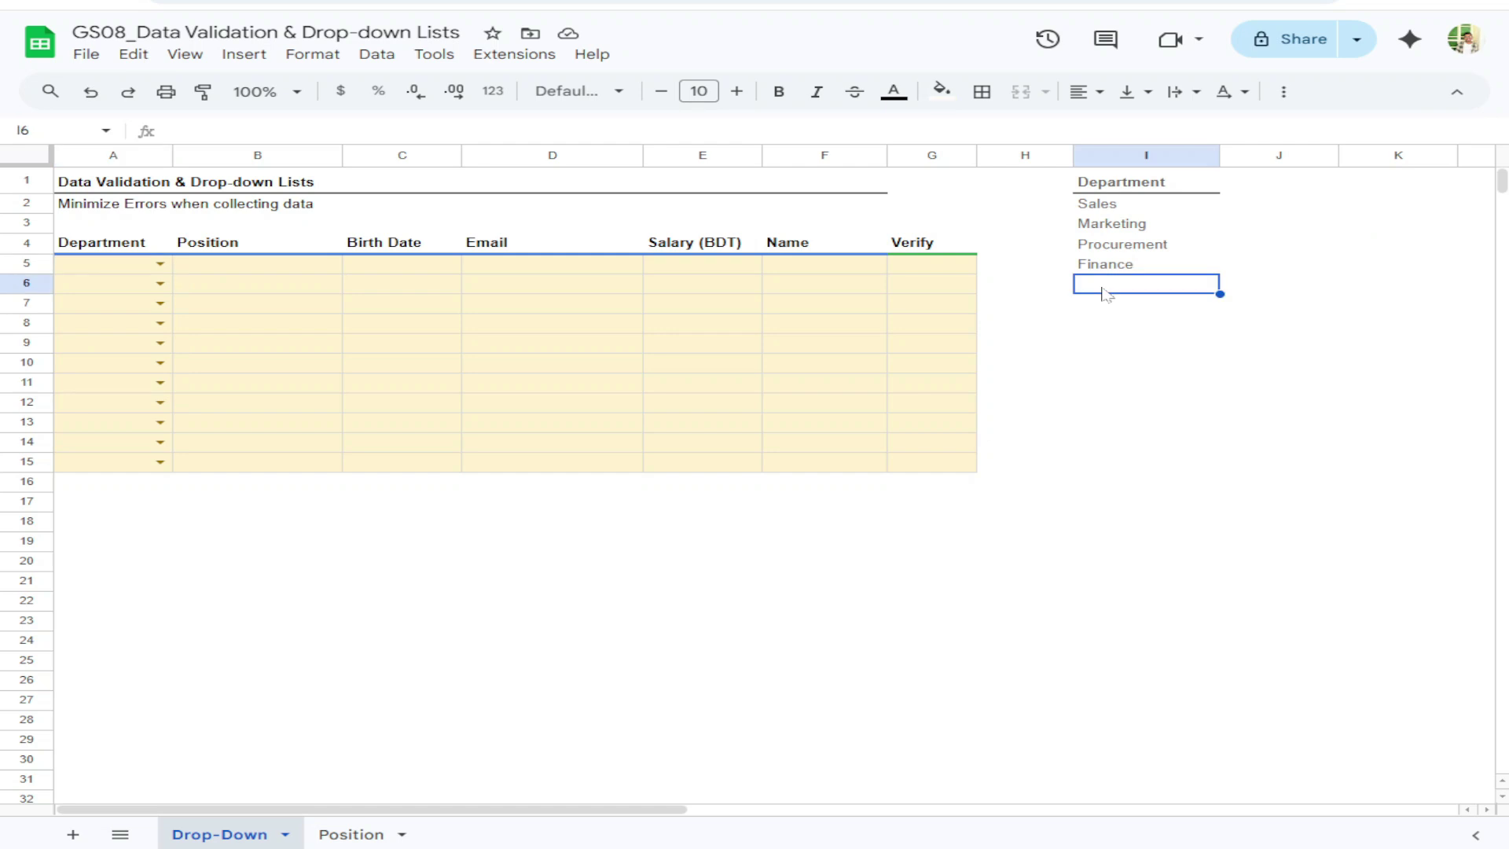
click(159, 263)
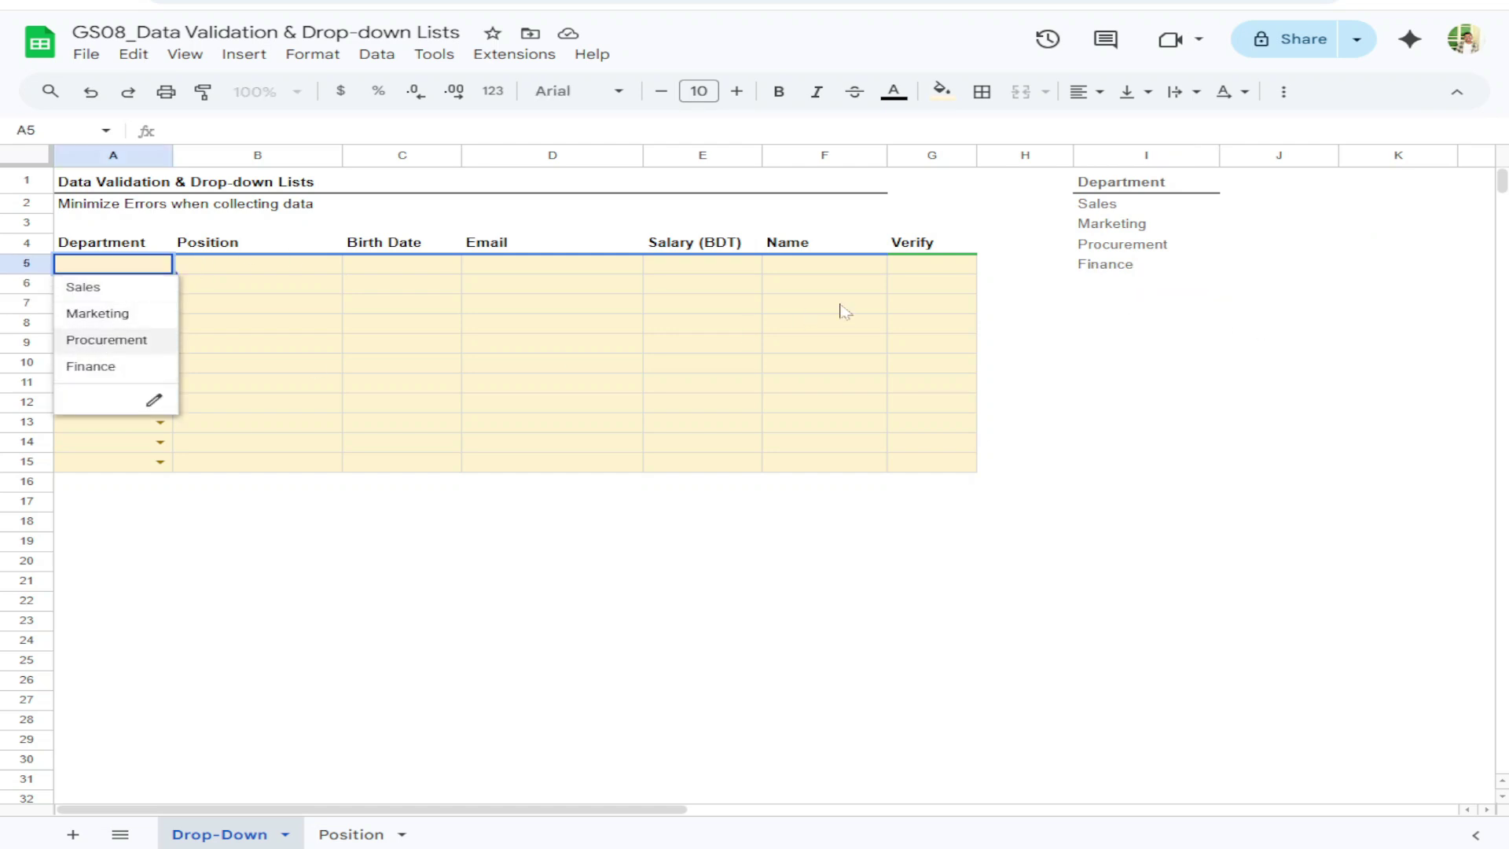
click(1094, 290)
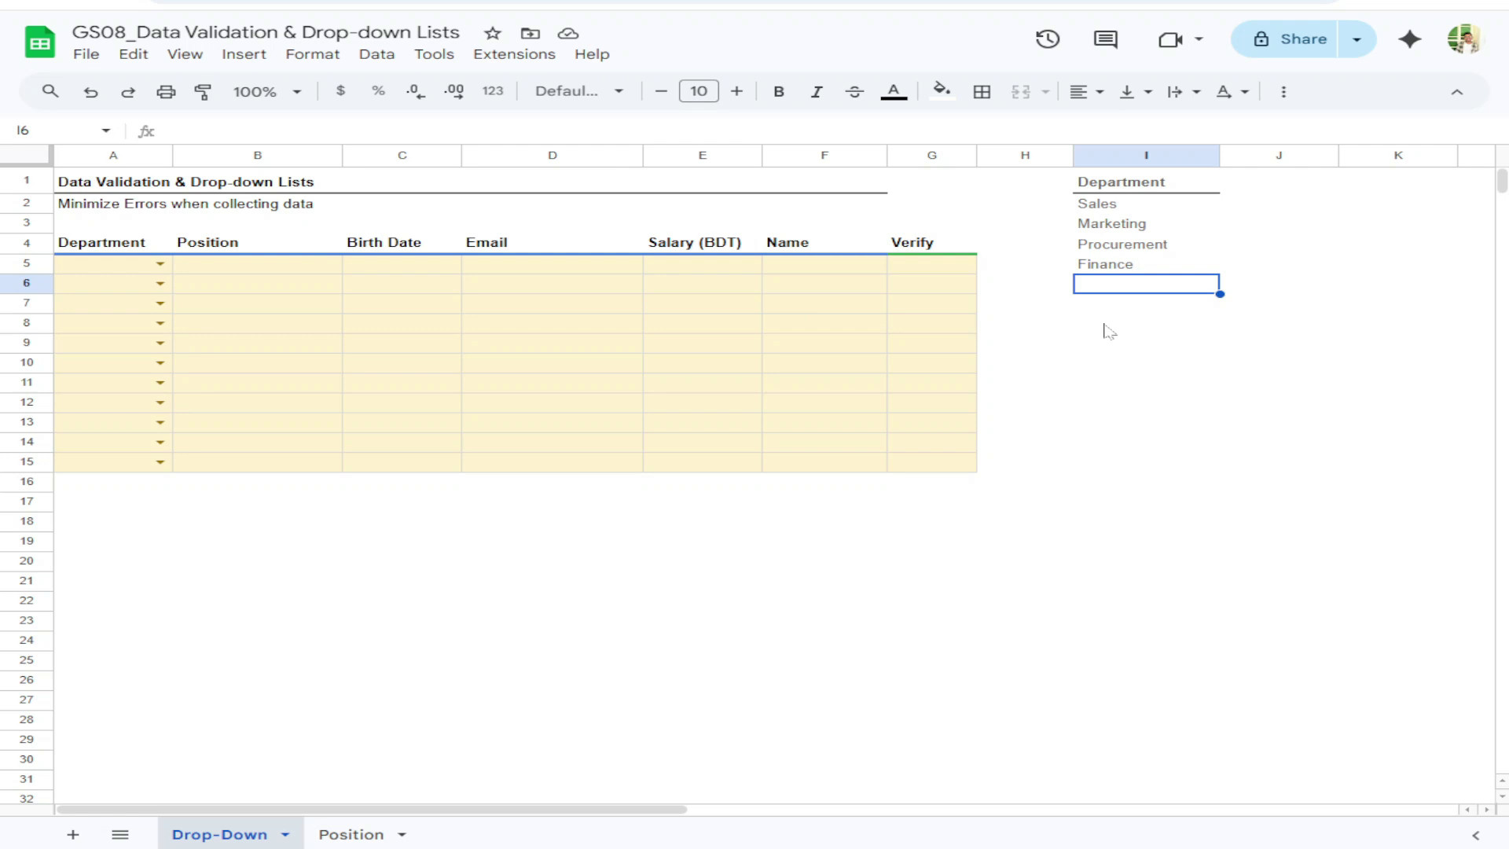
text(B)
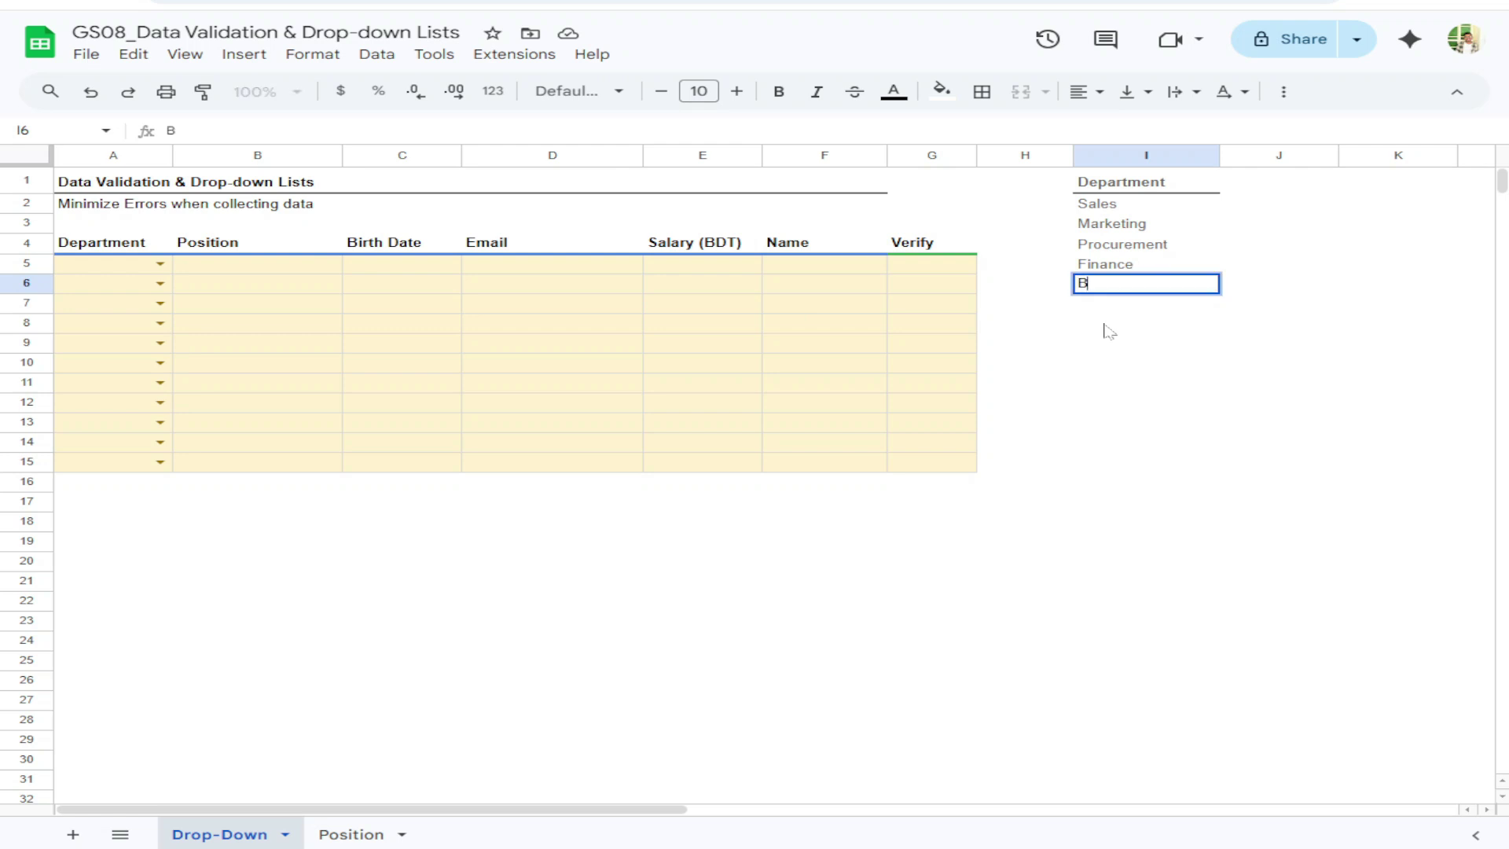
text(usiness Development)
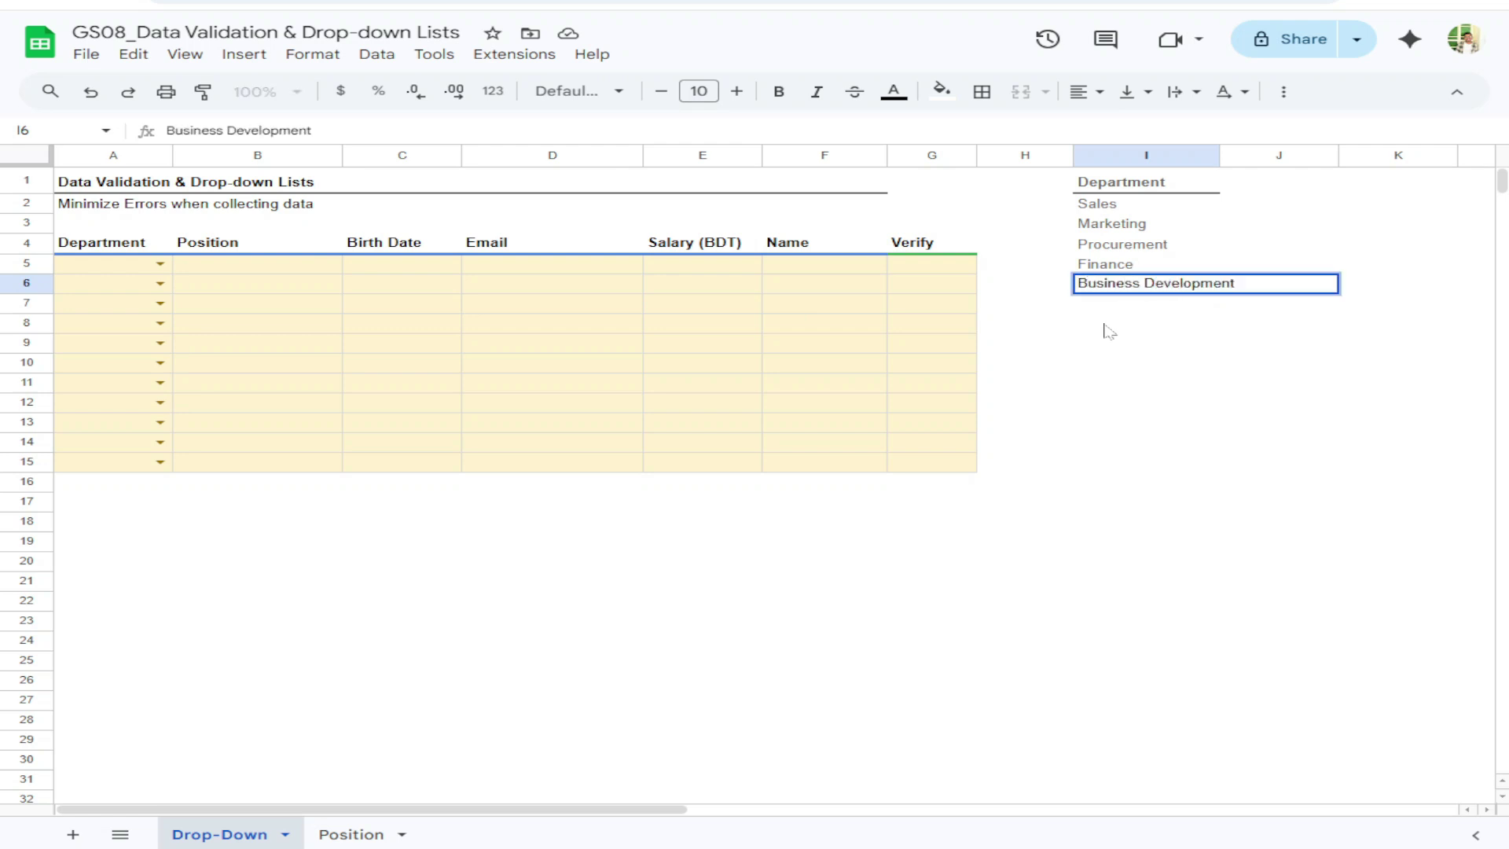
key(Return)
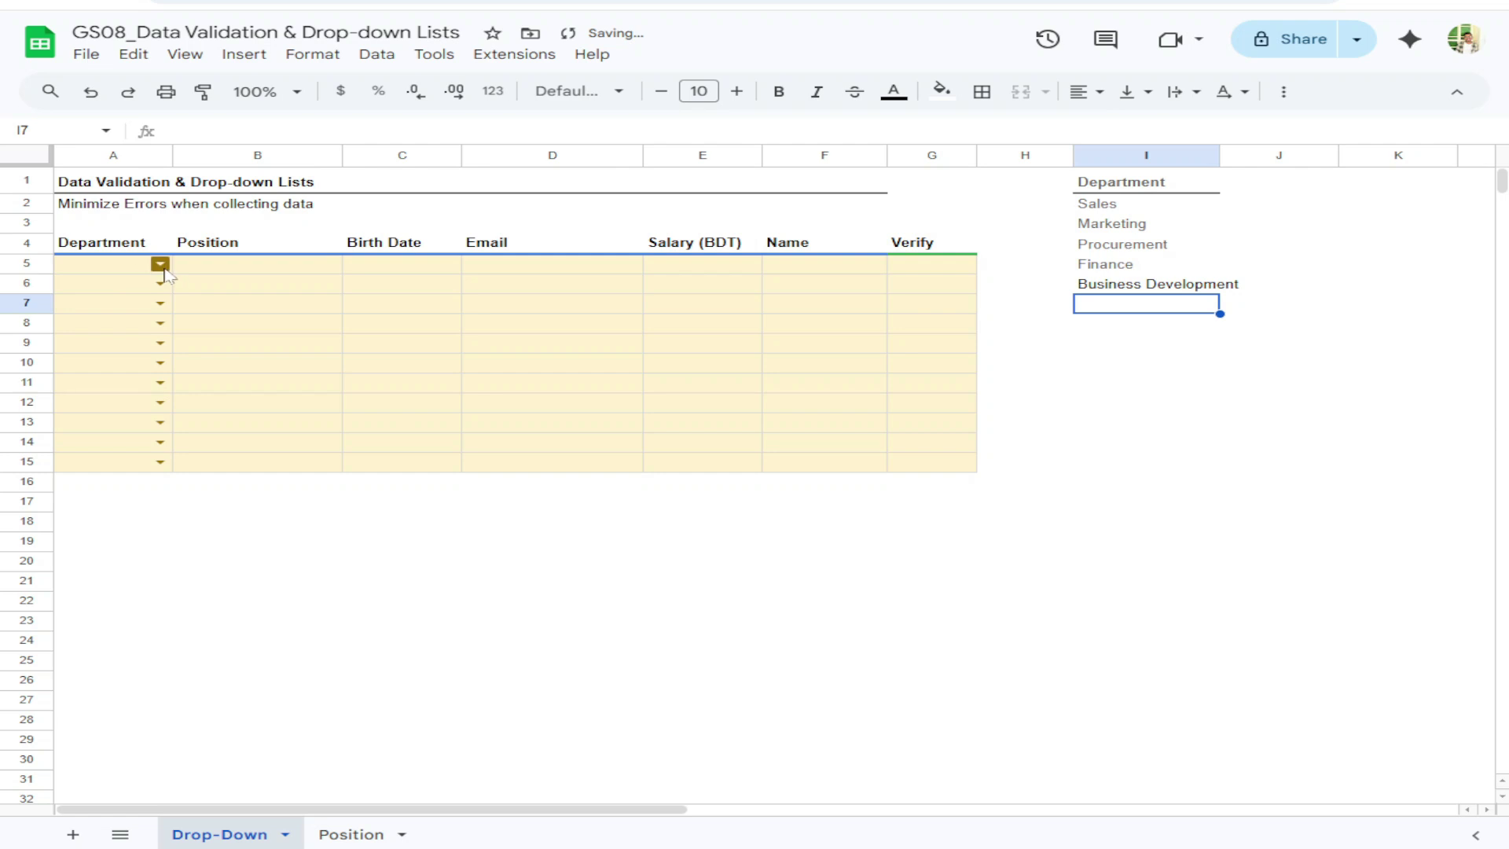
Test A5's dropdown by picking Business Development, then Procurement, and finally clear A5
click(160, 264)
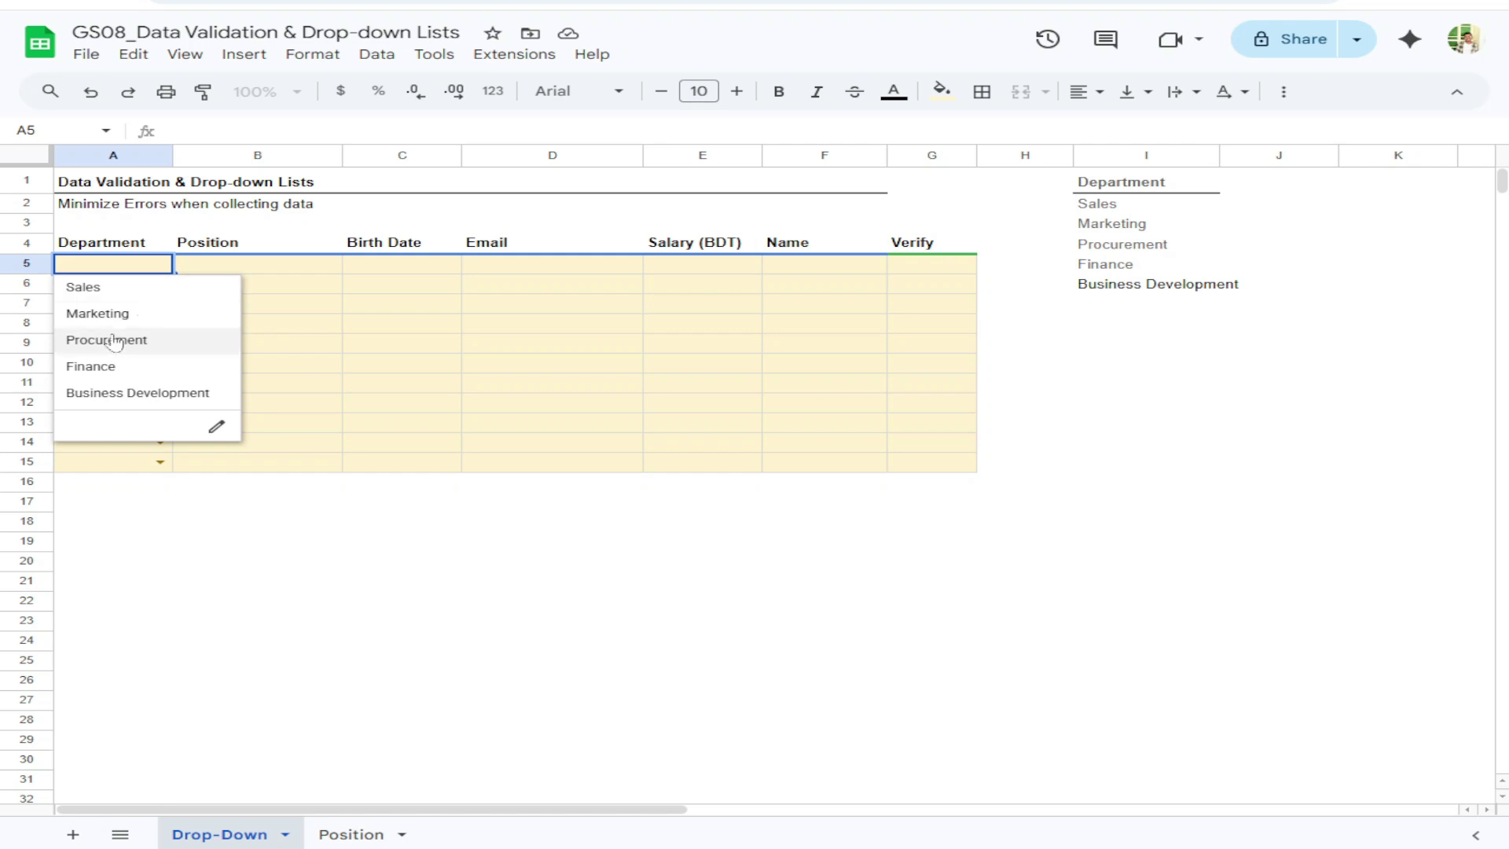
key(Tab)
click(127, 271)
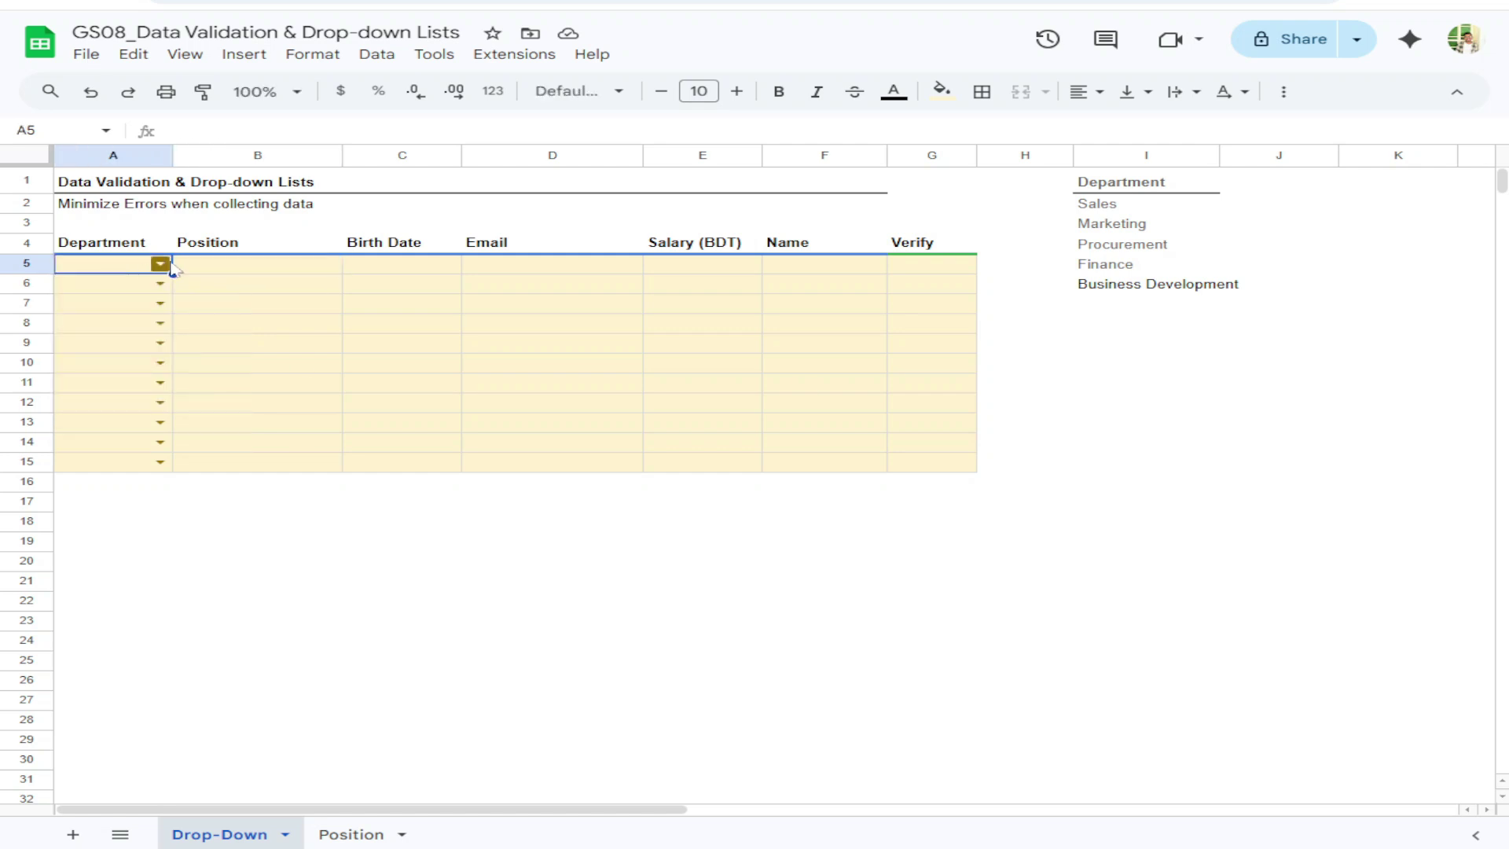
text(Bus)
click(136, 285)
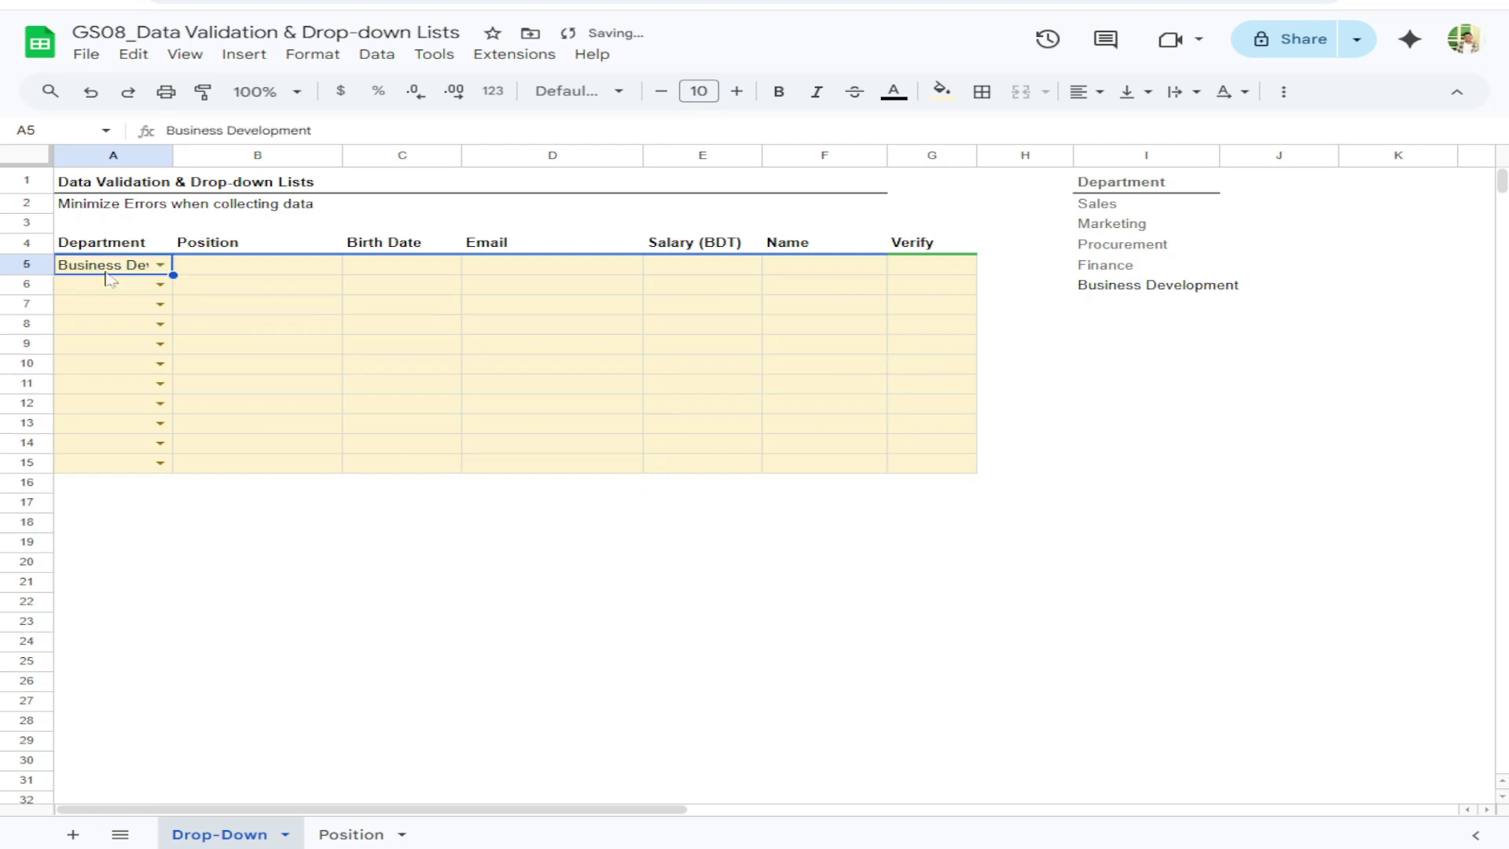
text(pr)
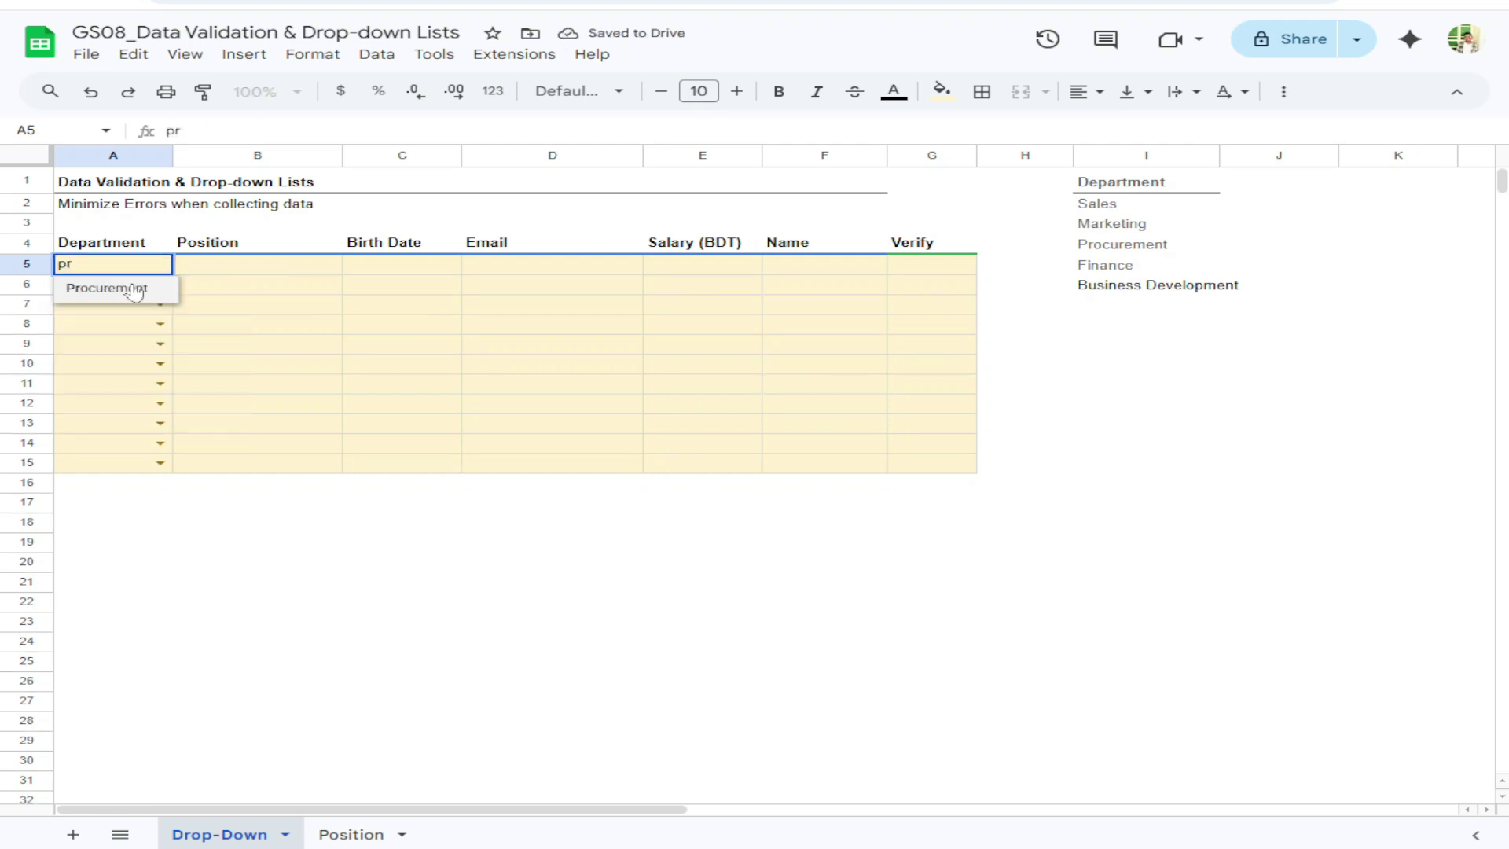
click(135, 289)
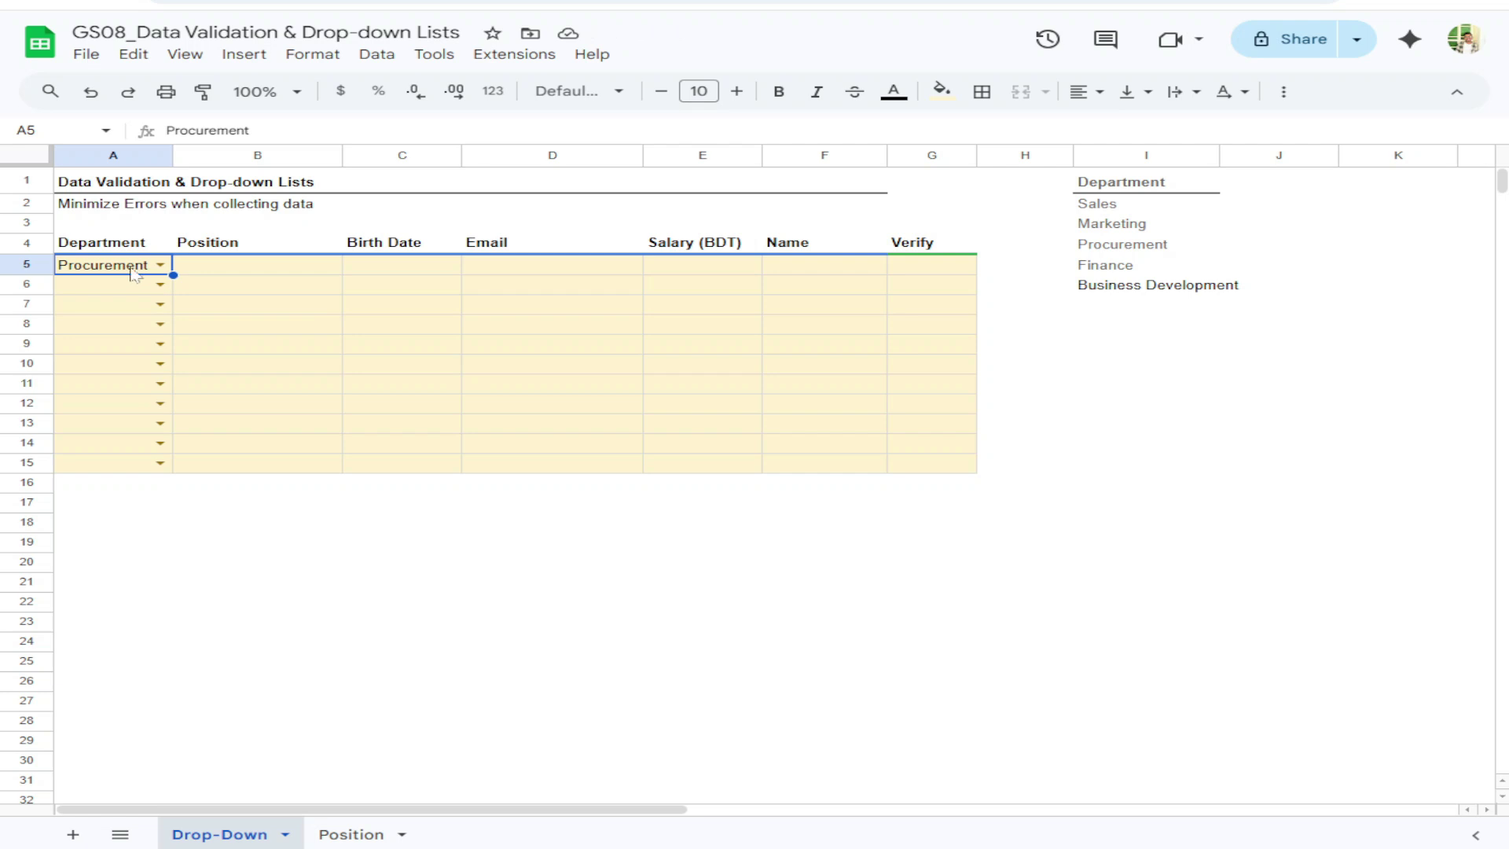
key(Delete)
Add a drop-down rule to B5 sourcing its options from Position!C4:C28
right_click(217, 271)
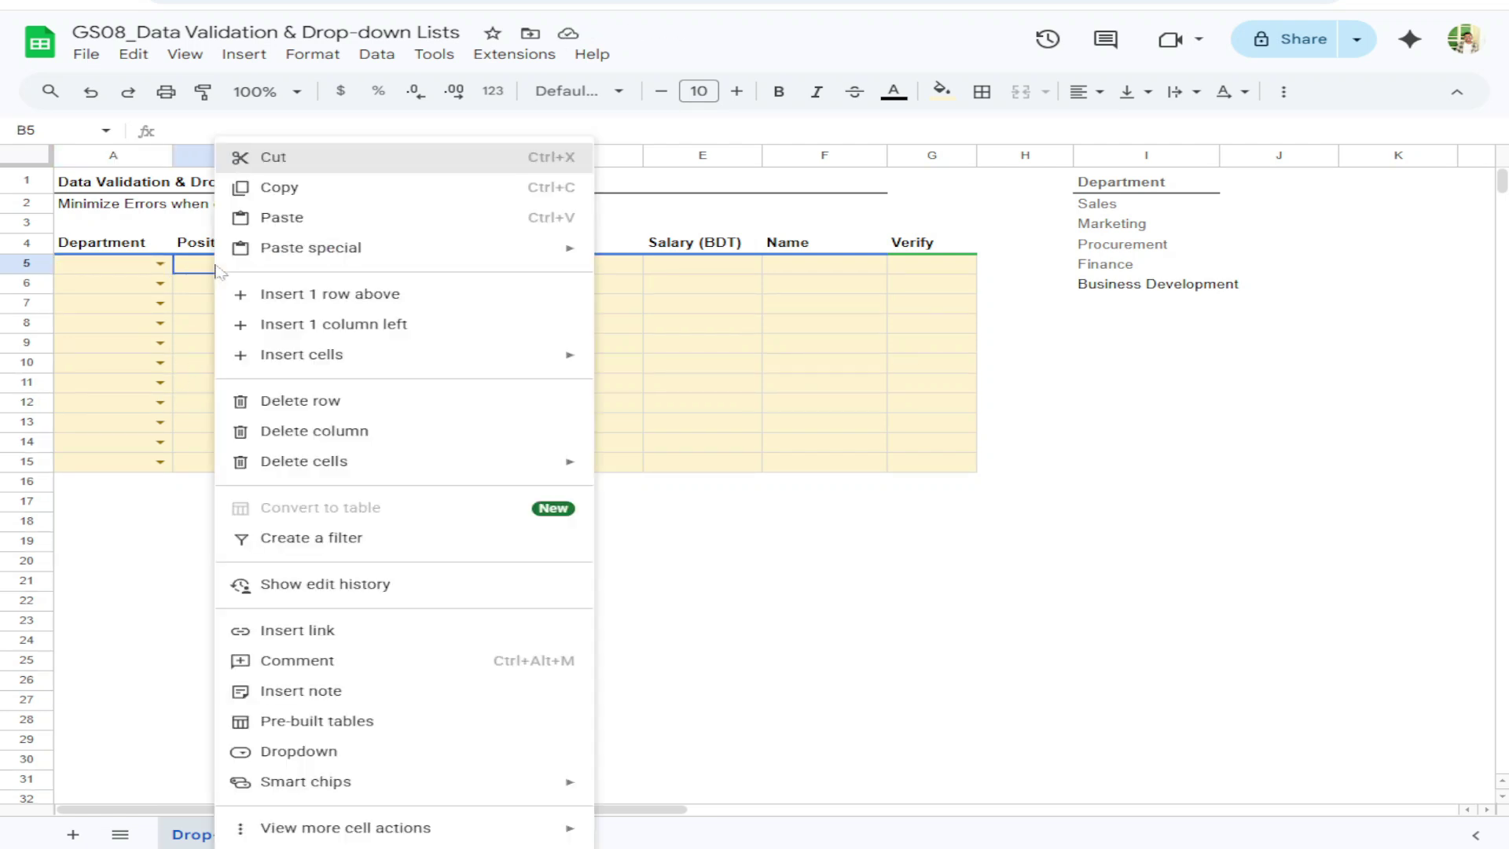
click(262, 750)
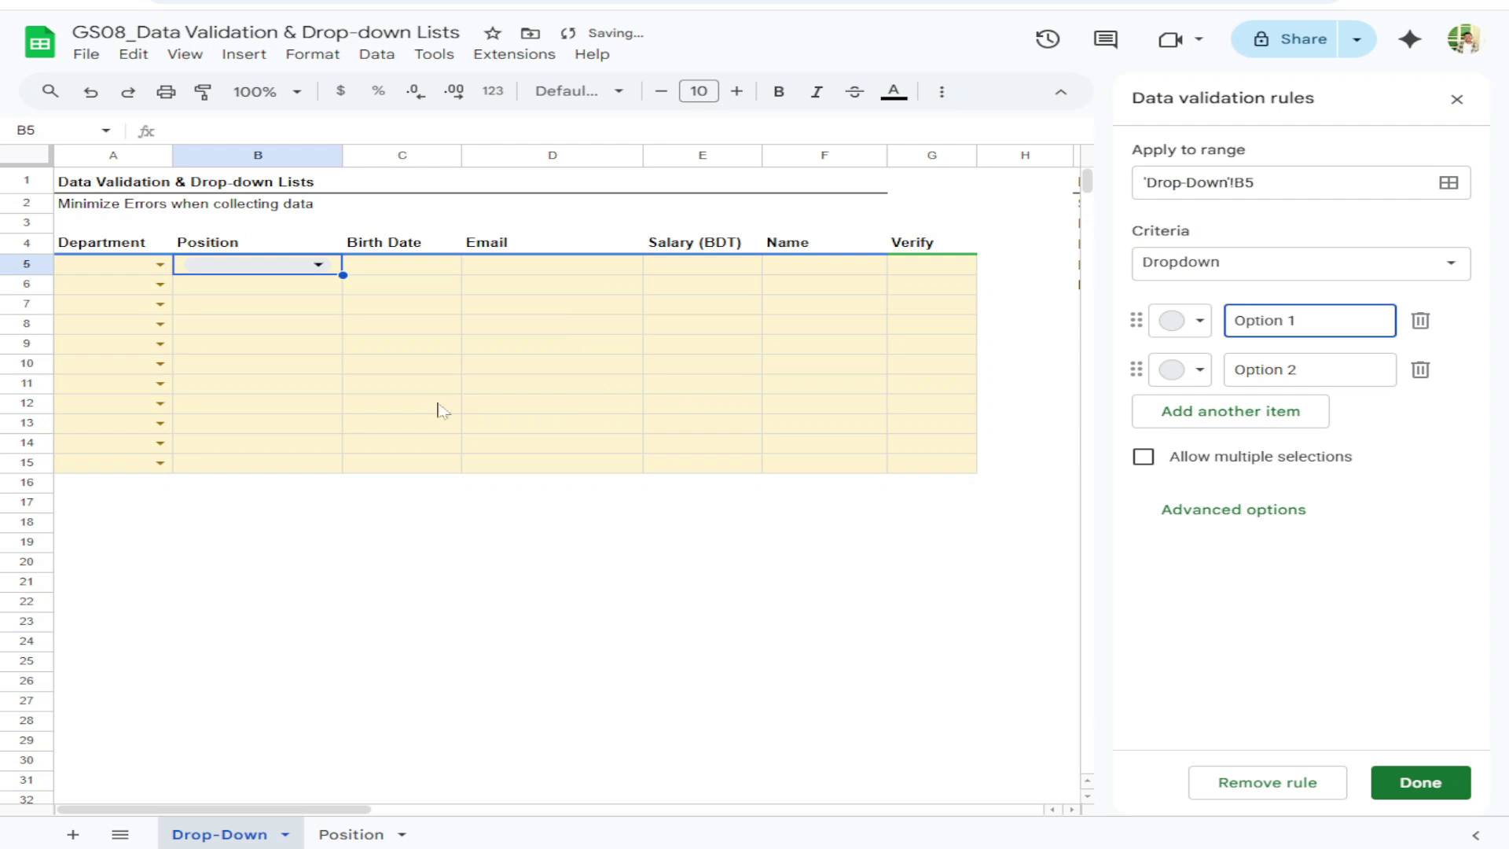
click(1230, 267)
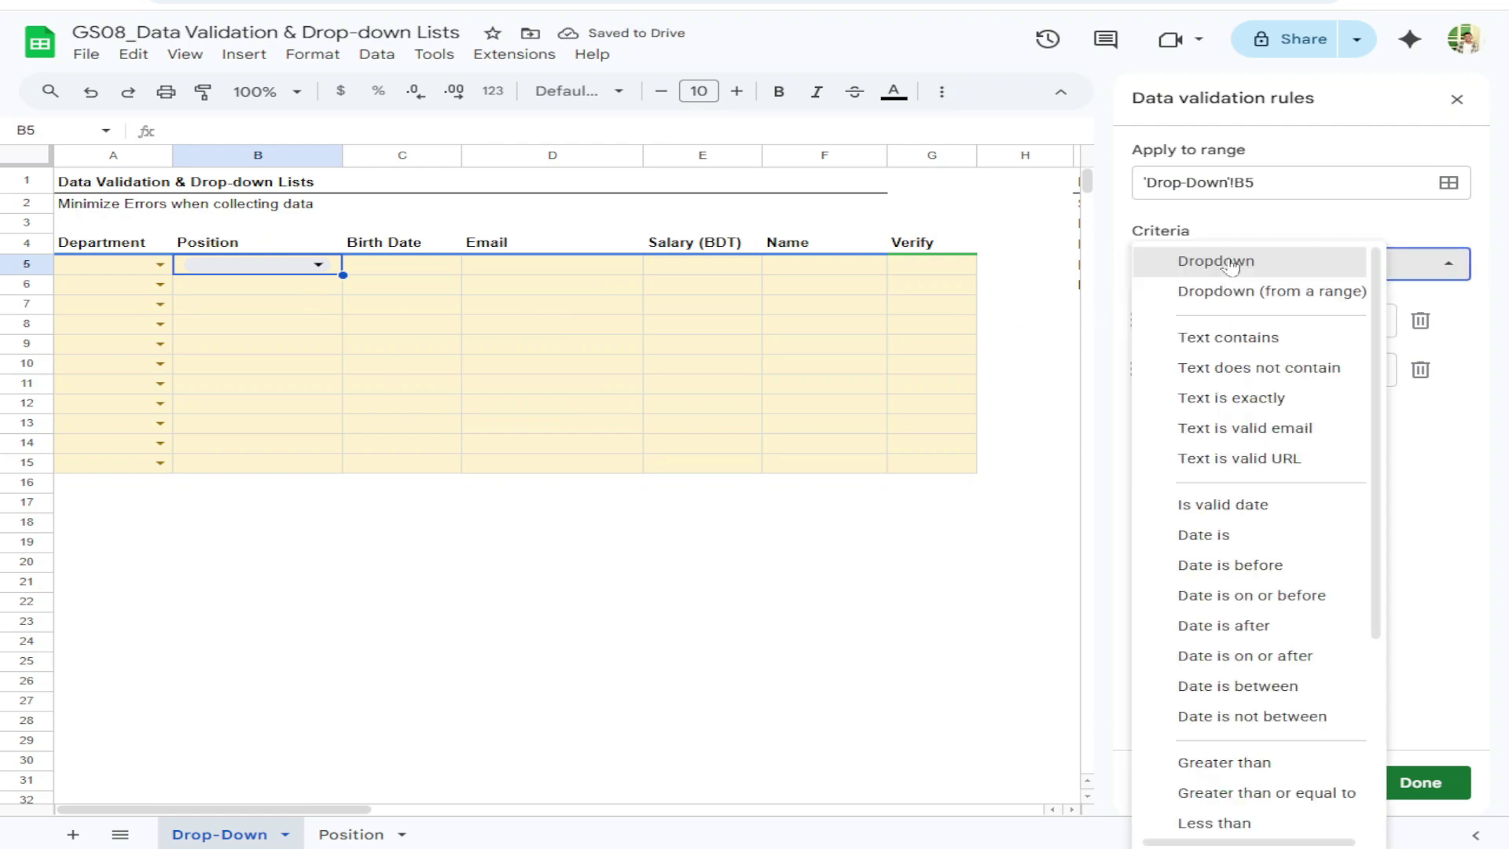
click(1257, 290)
click(1448, 320)
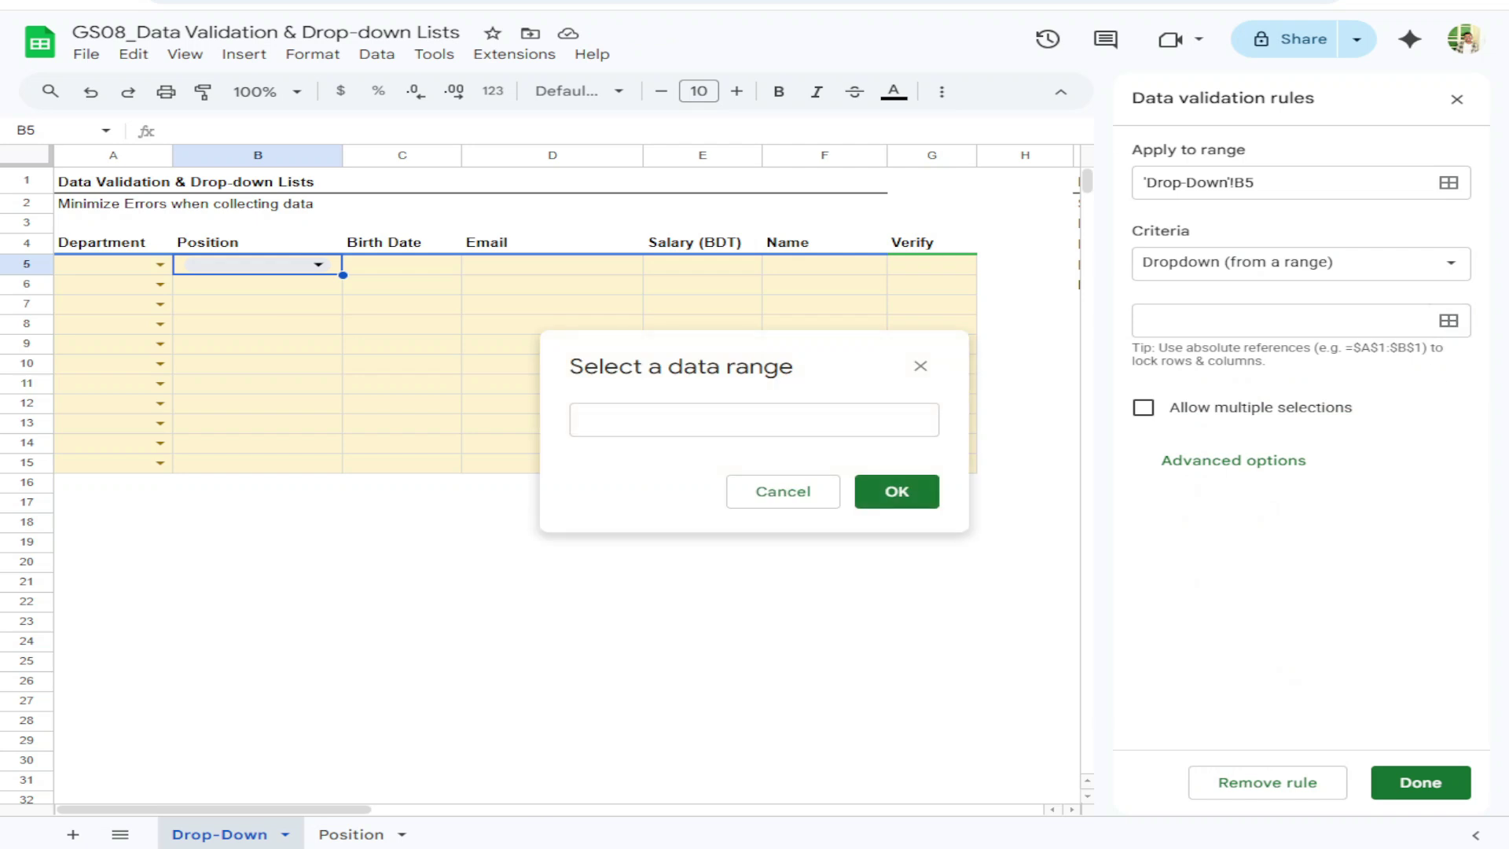
click(352, 833)
drag(378, 240, 399, 714)
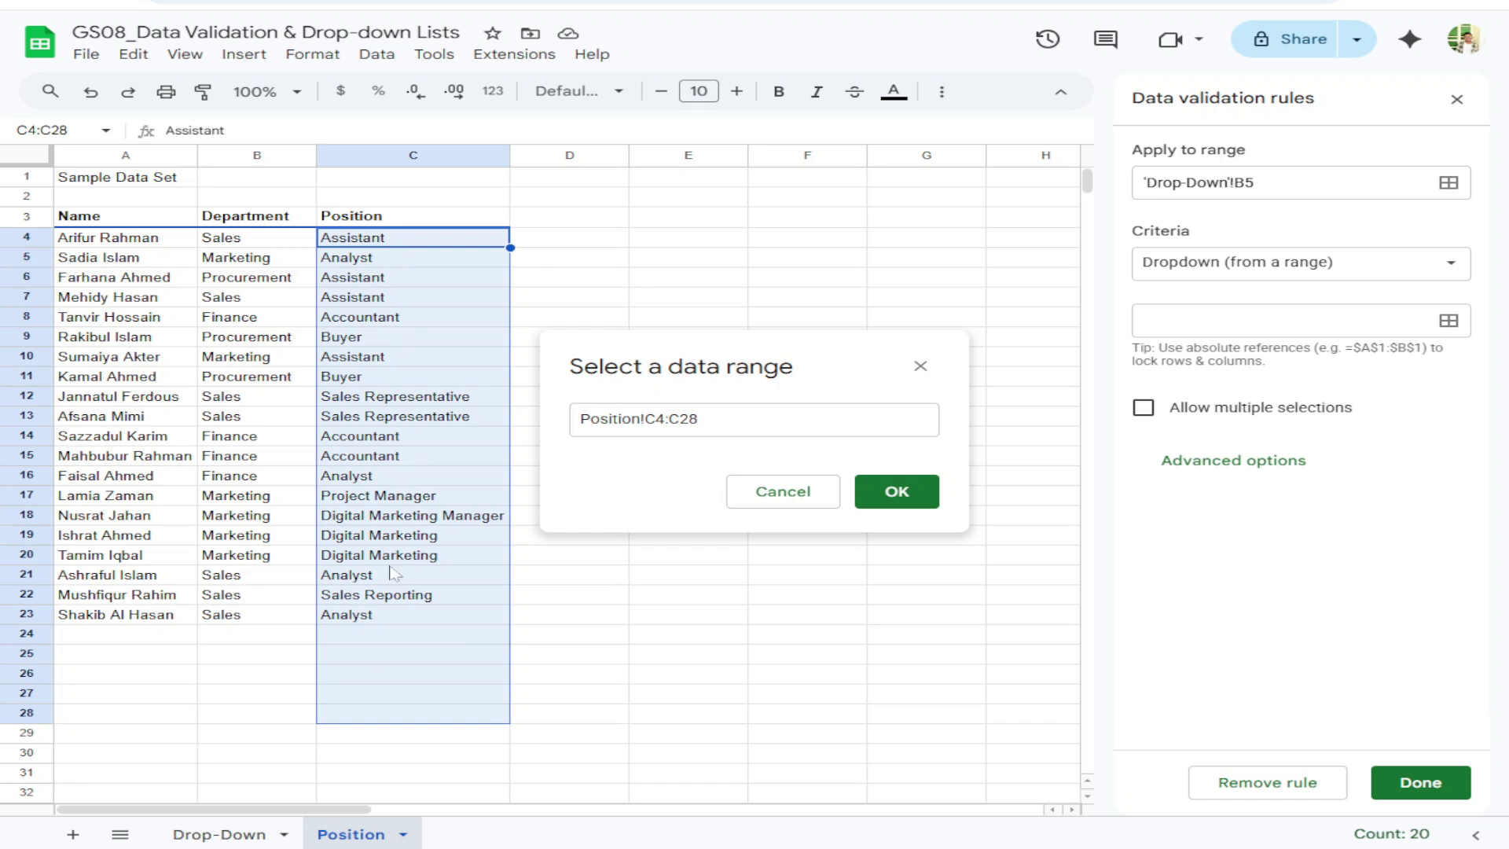
click(896, 492)
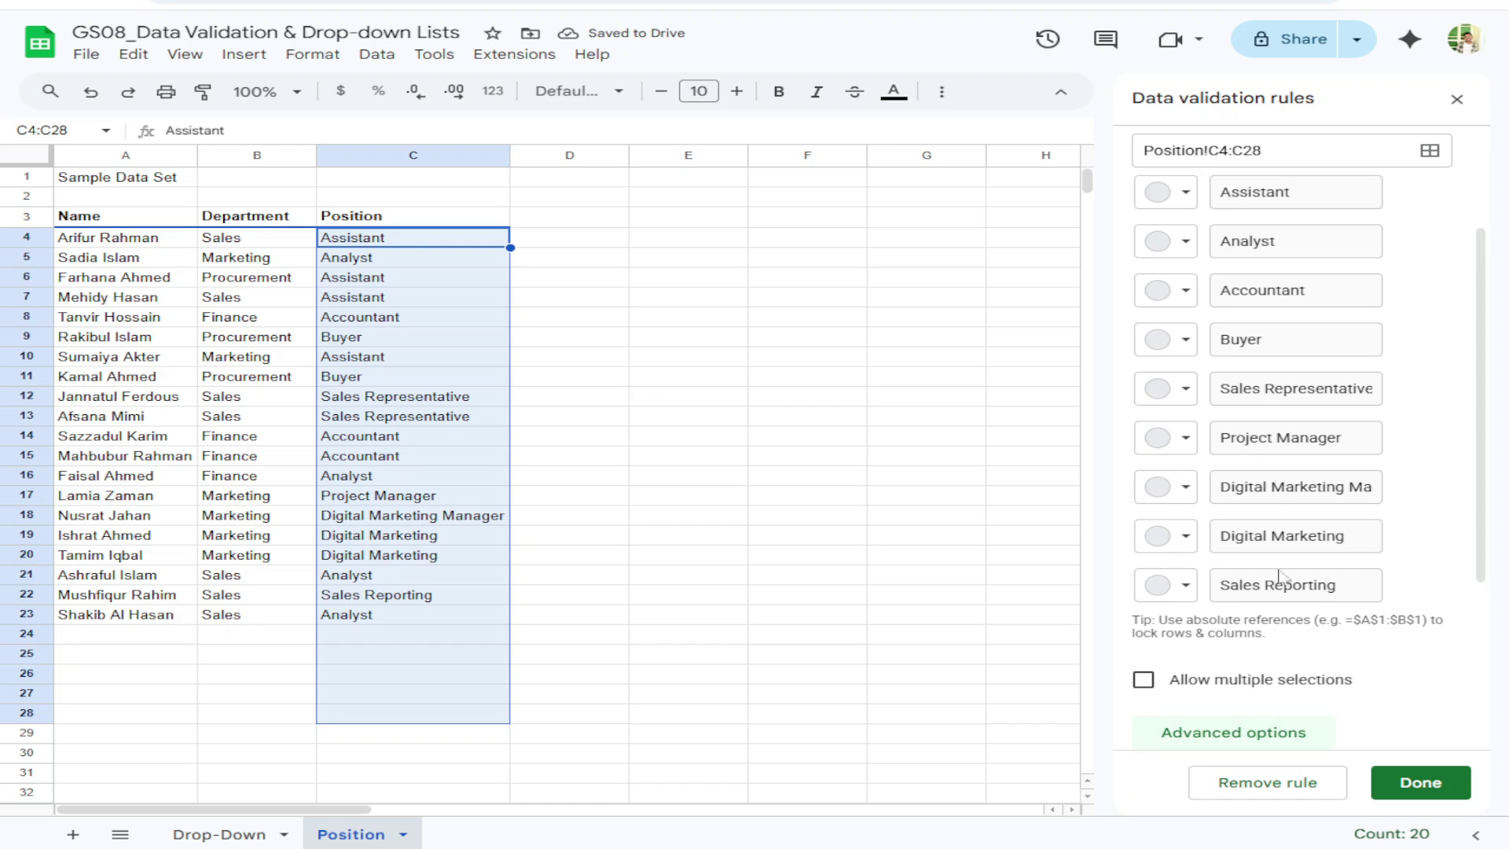
In advanced options, keep 'Reject the input' and set the display style to Arrow
click(1235, 732)
click(1147, 697)
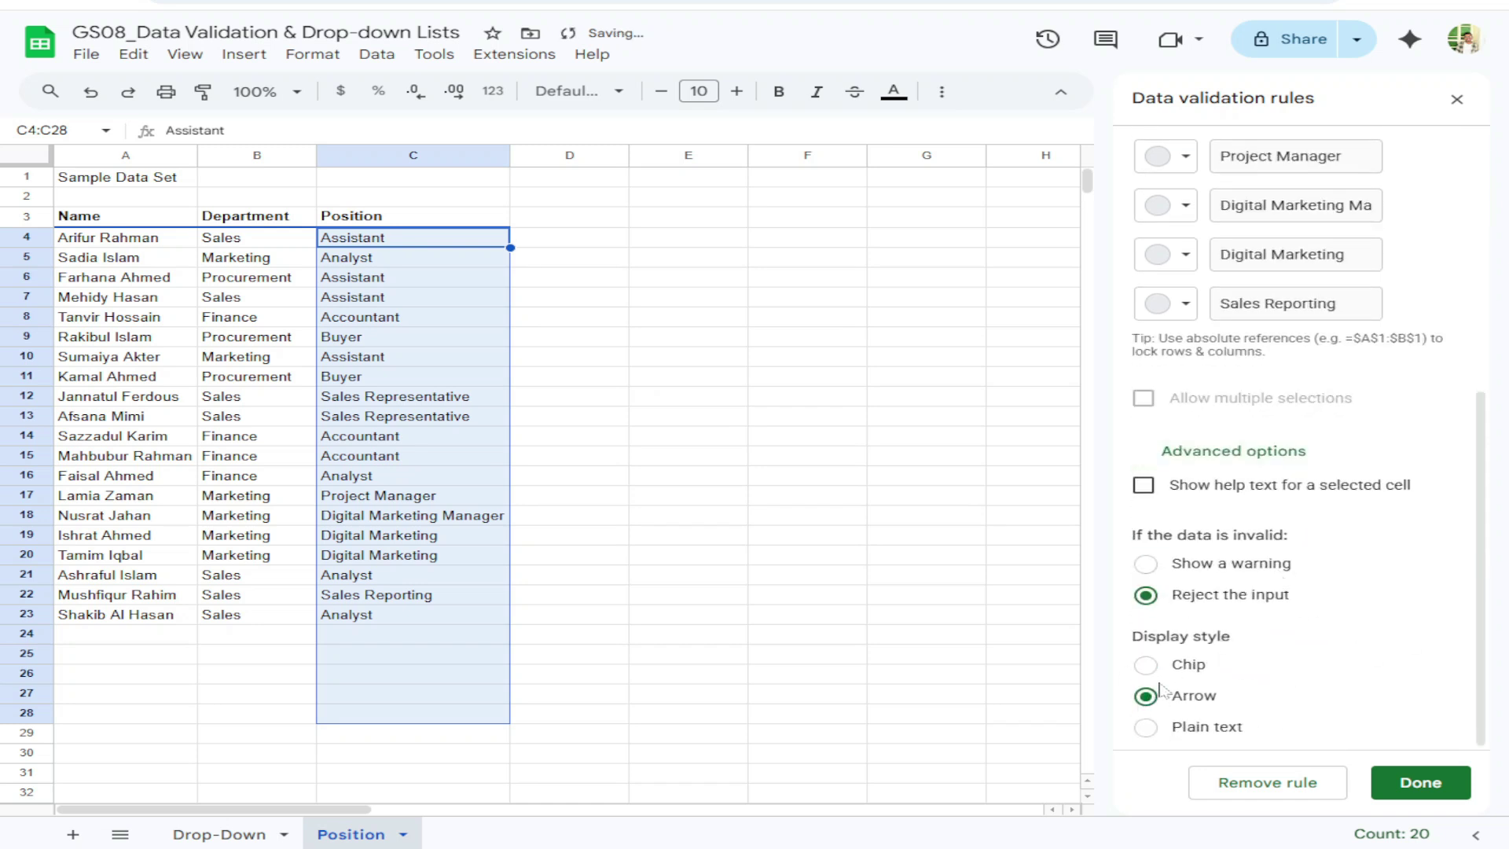
click(1149, 666)
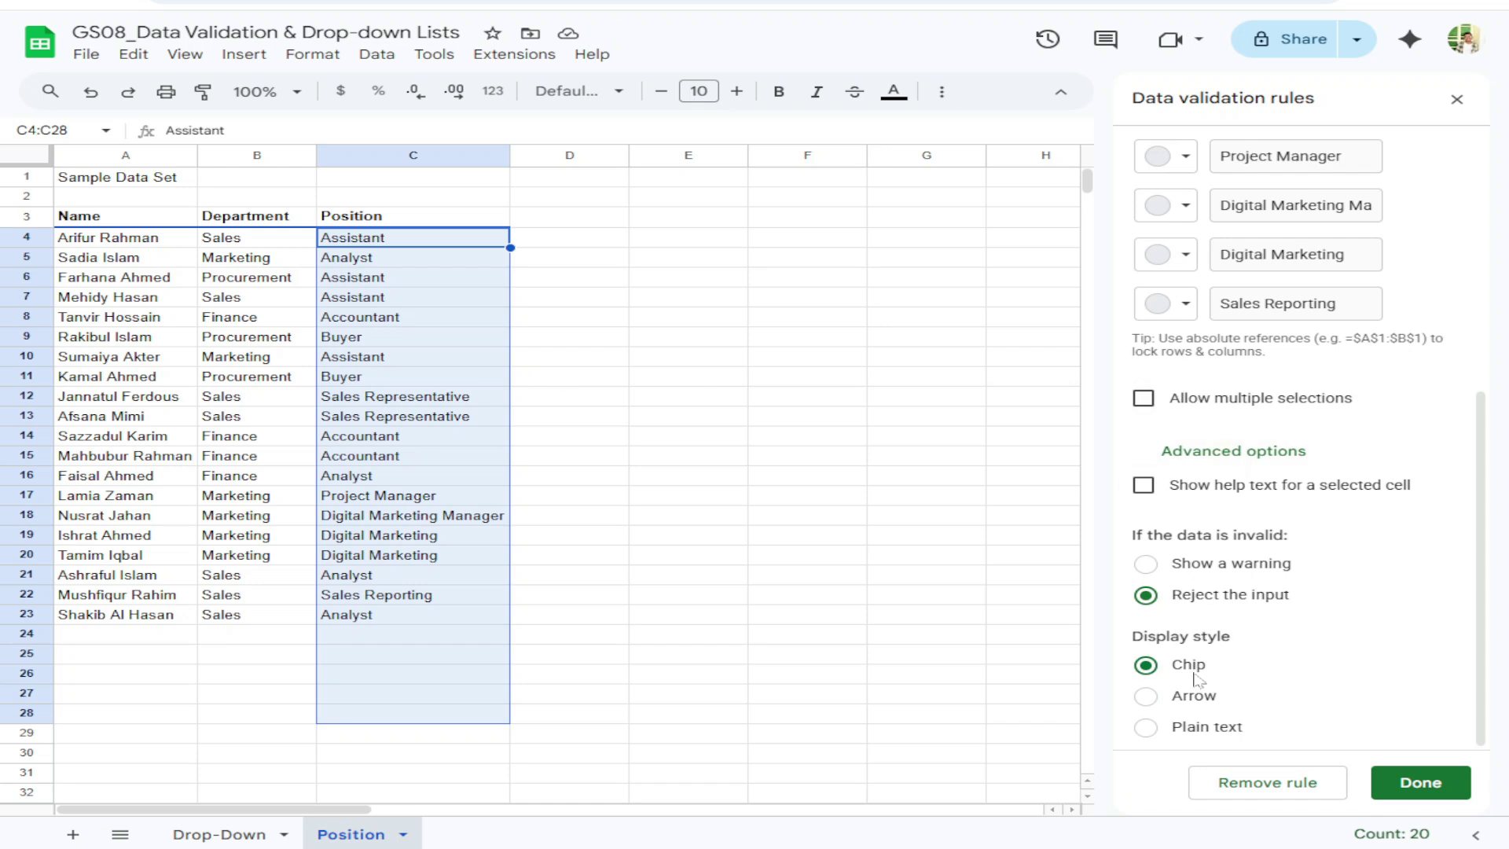
click(1145, 696)
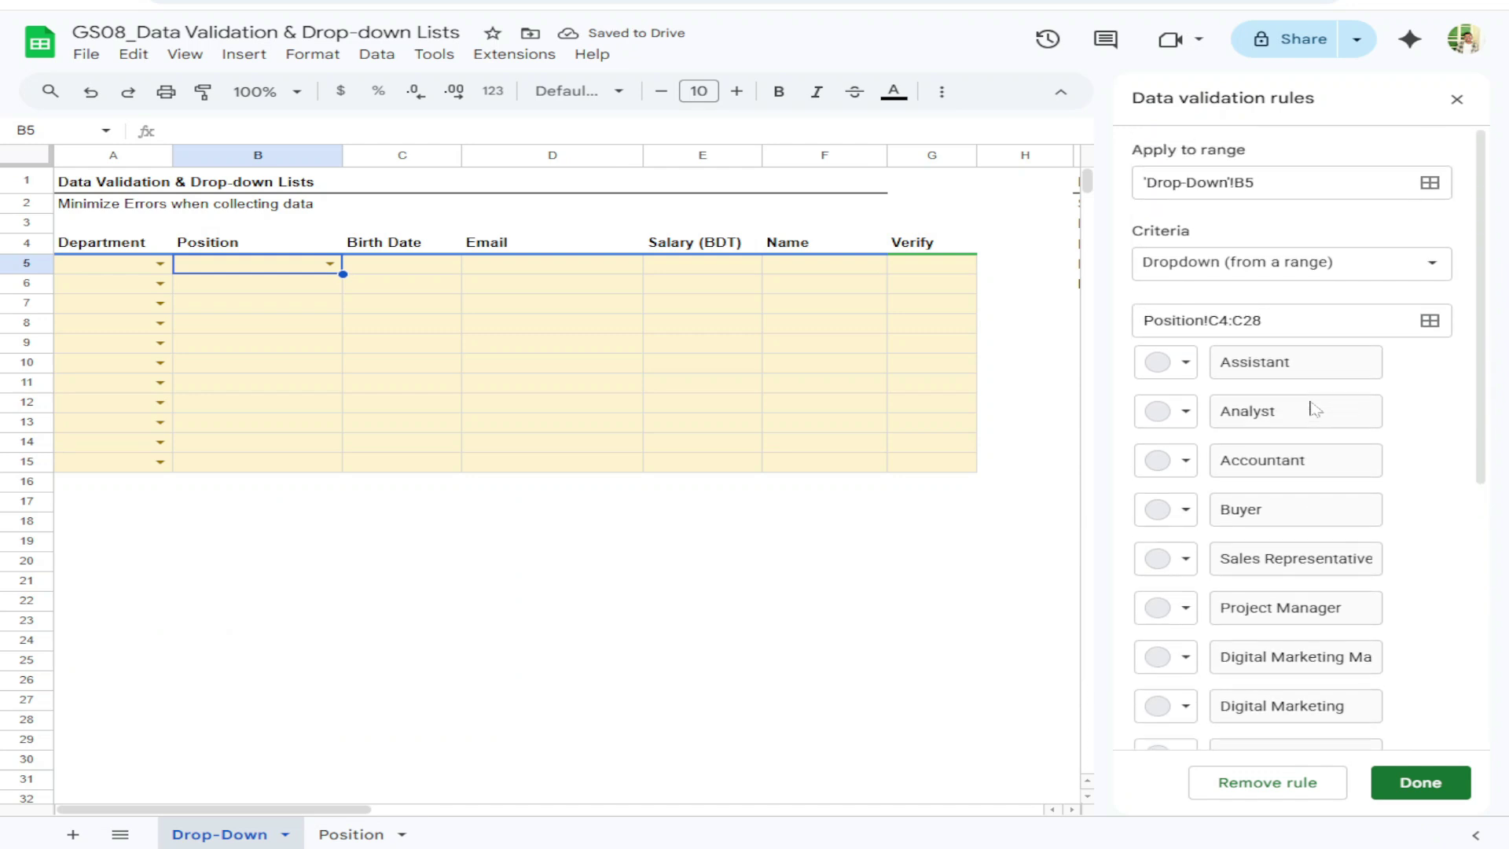
Try extending the Position rule's range to B5:B20, then to the whole B column
scroll(1257, 534, up, 6)
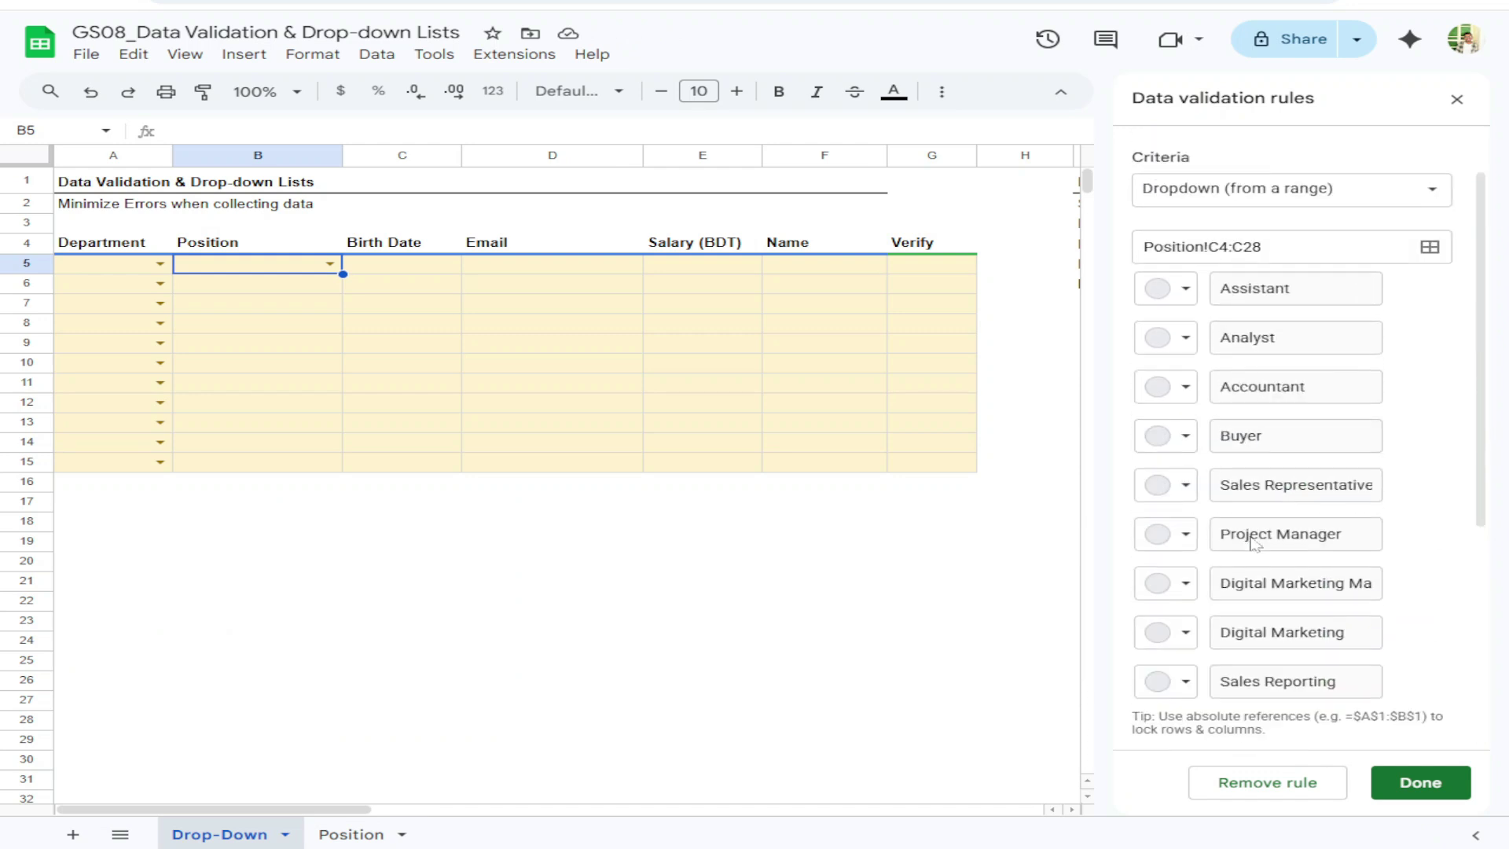
click(1280, 192)
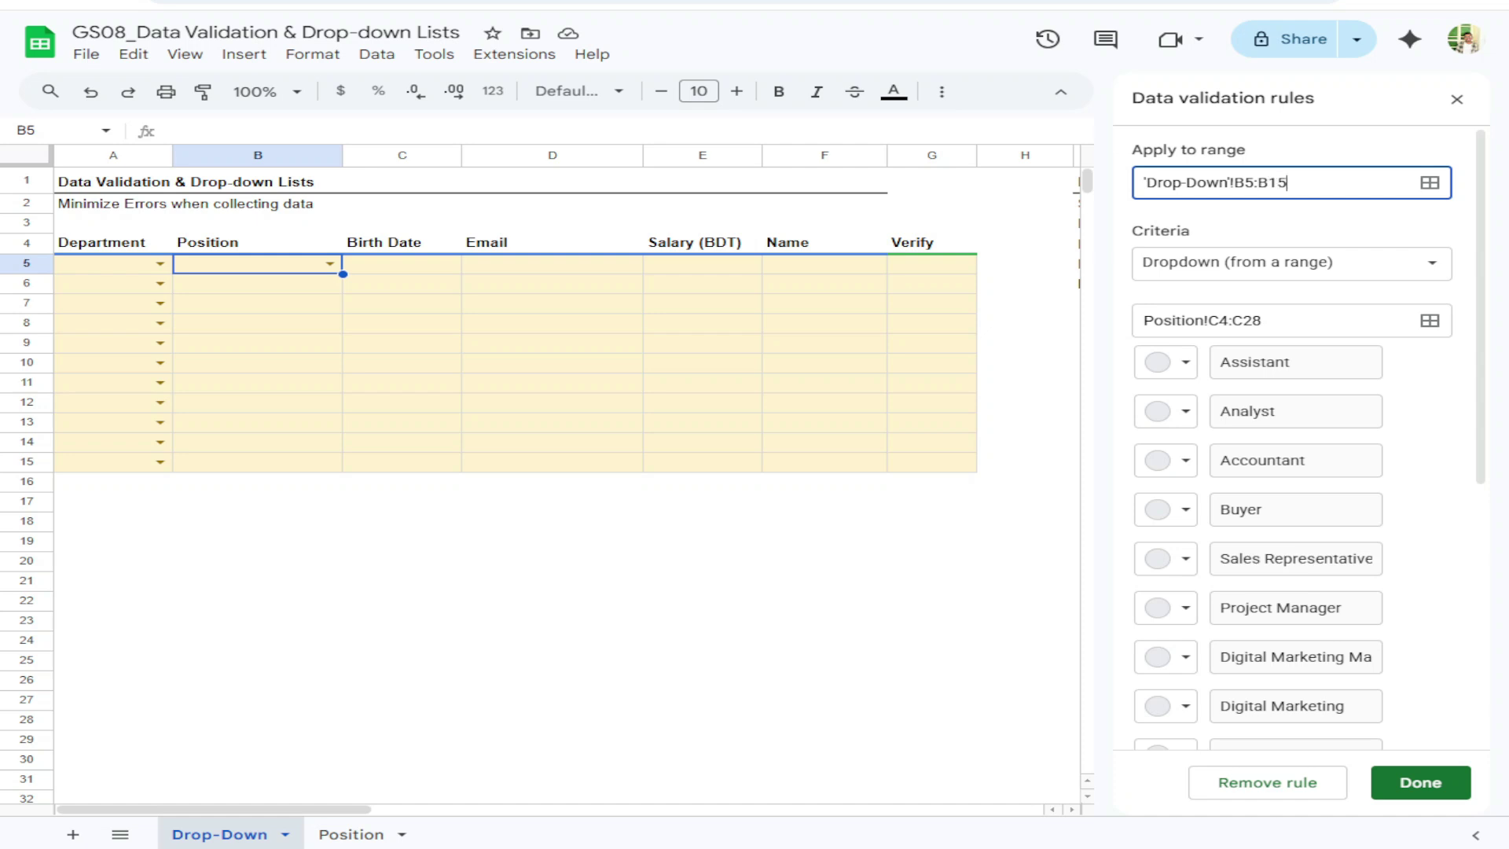
click(1354, 230)
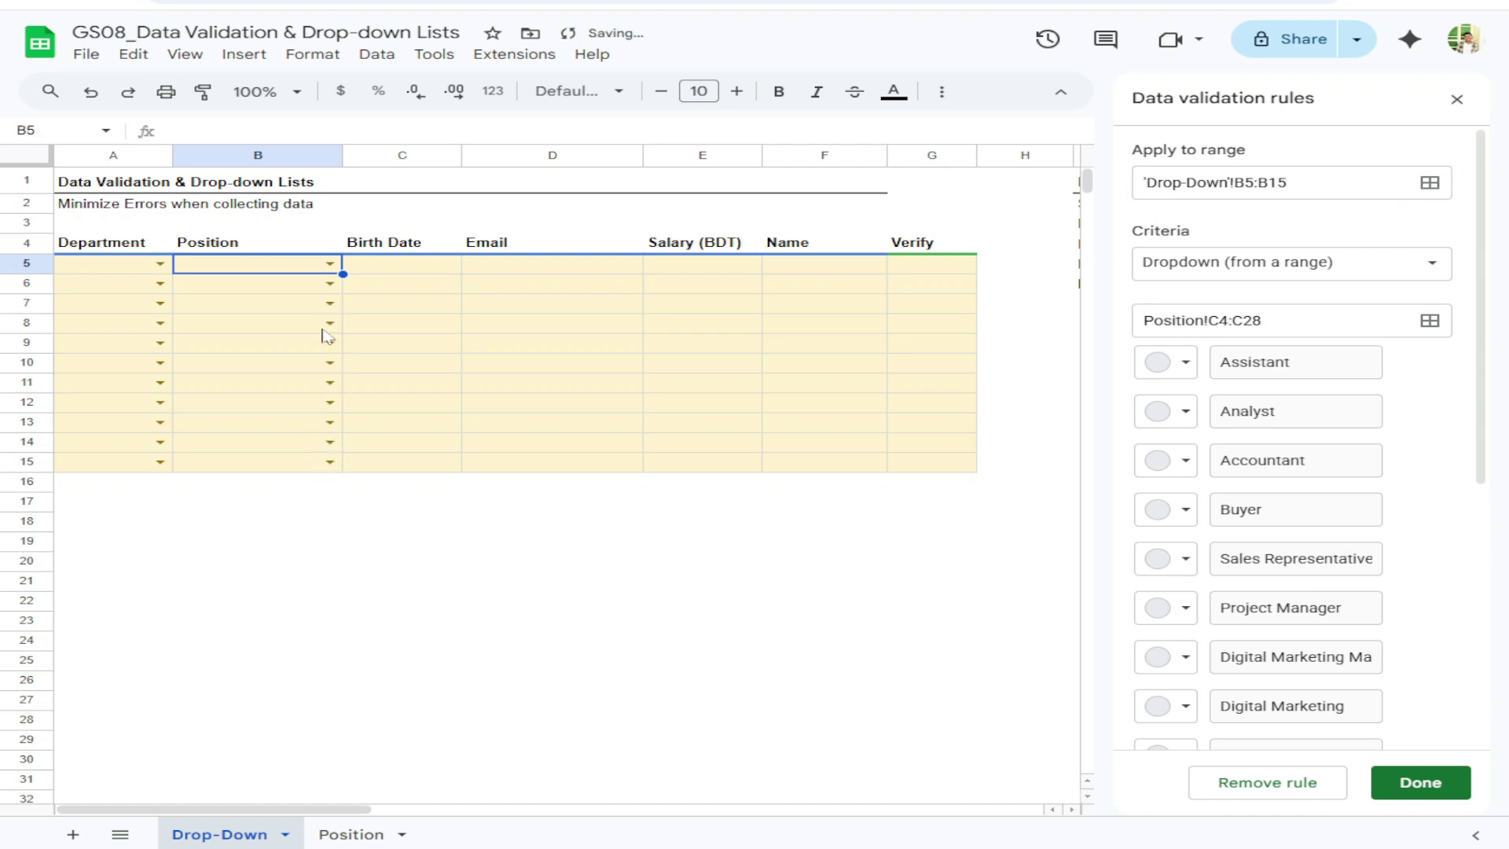
click(1288, 182)
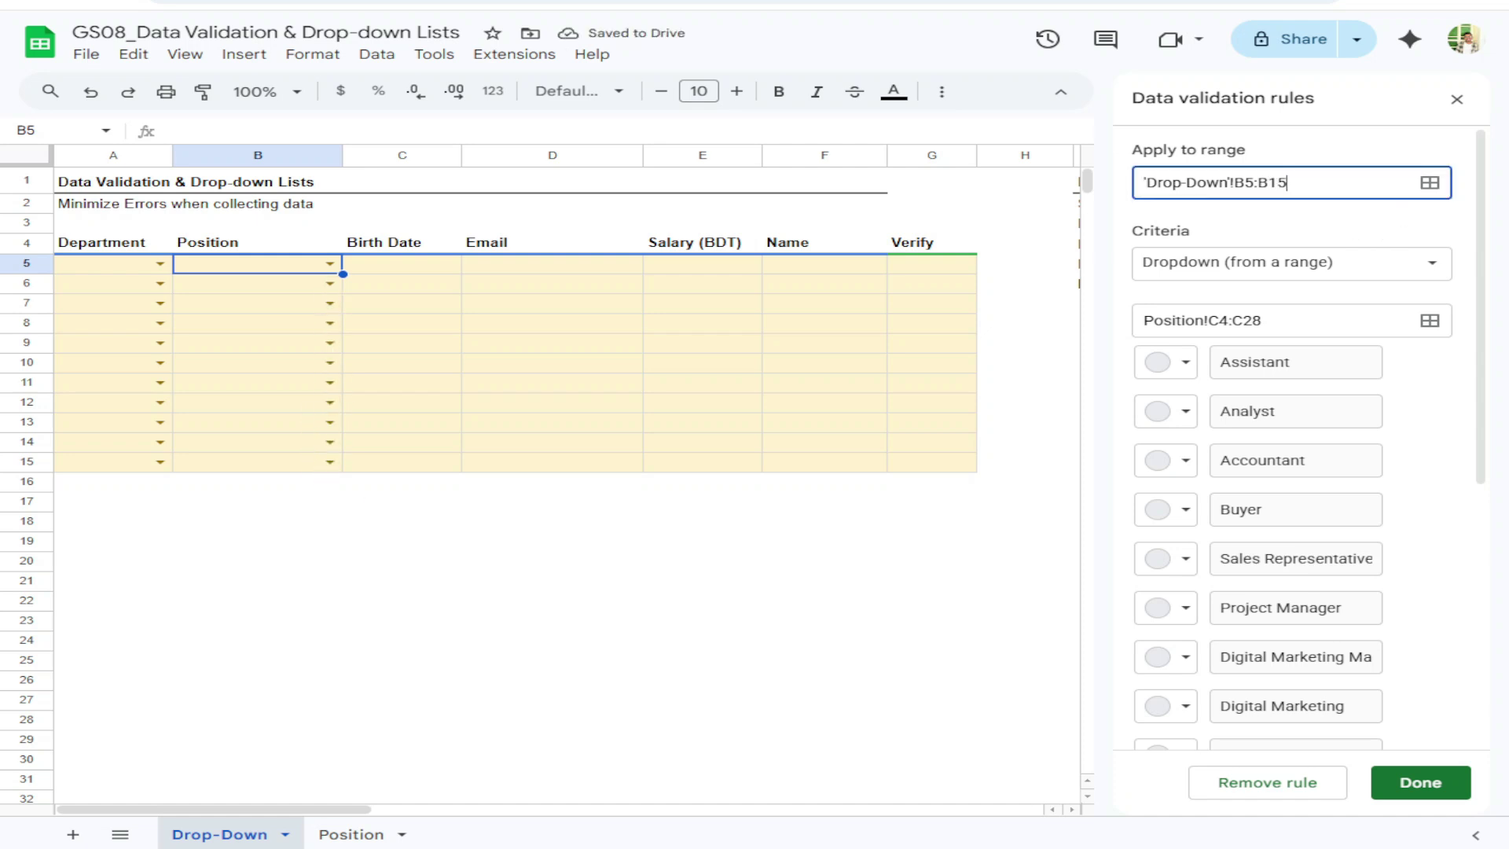
key(shift+Left)
text(20)
key(shift+Left)
key(shift+Left)
key(BackSpace)
click(1281, 222)
Save the rule and trim its range back to 'Drop-Down'!B5:B15
scroll(213, 592, down, 10)
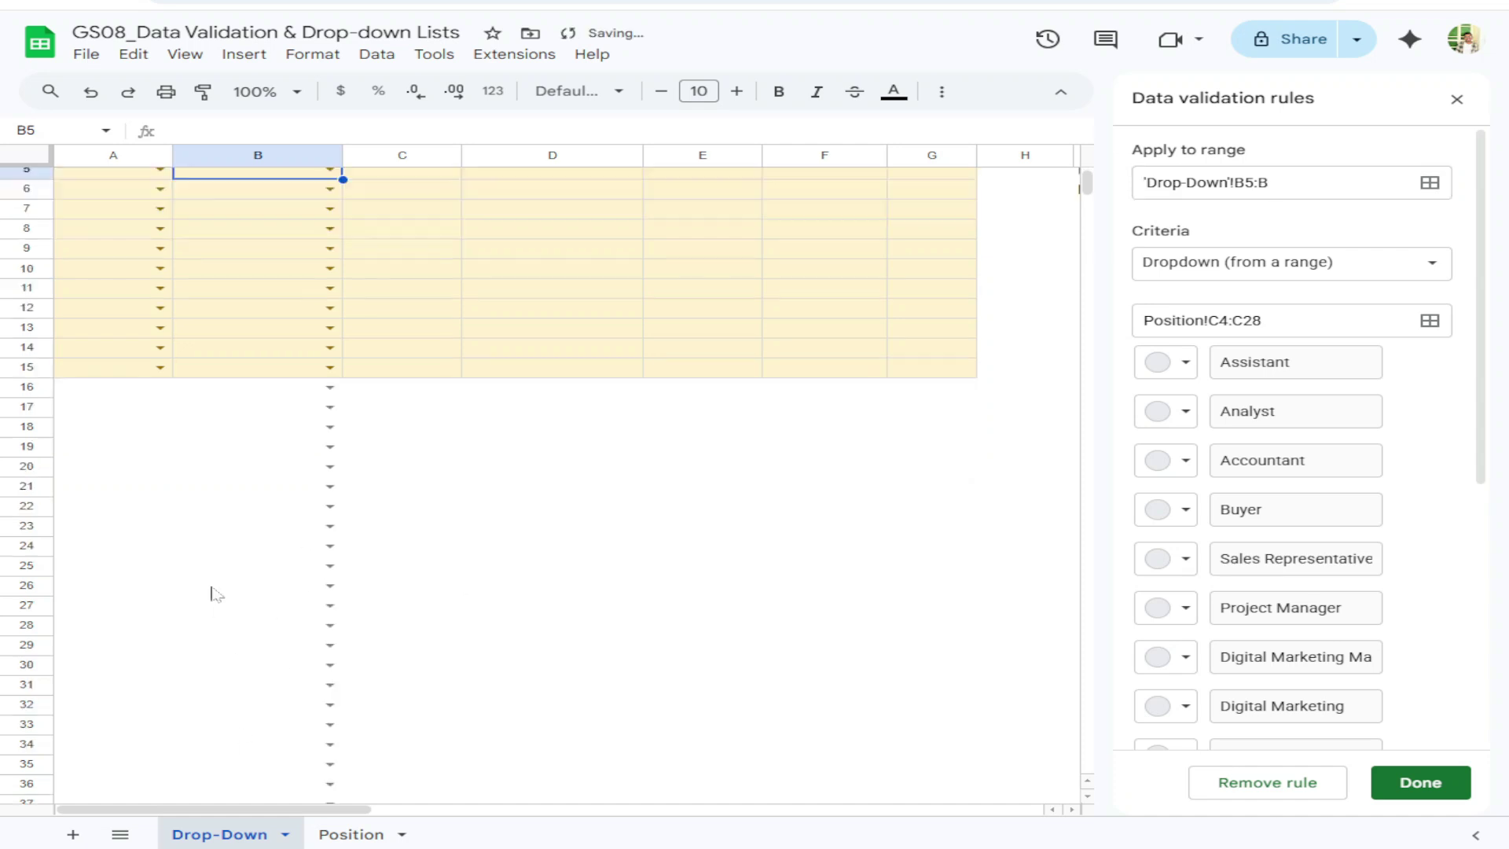
scroll(213, 593, down, 15)
scroll(222, 599, up, 19)
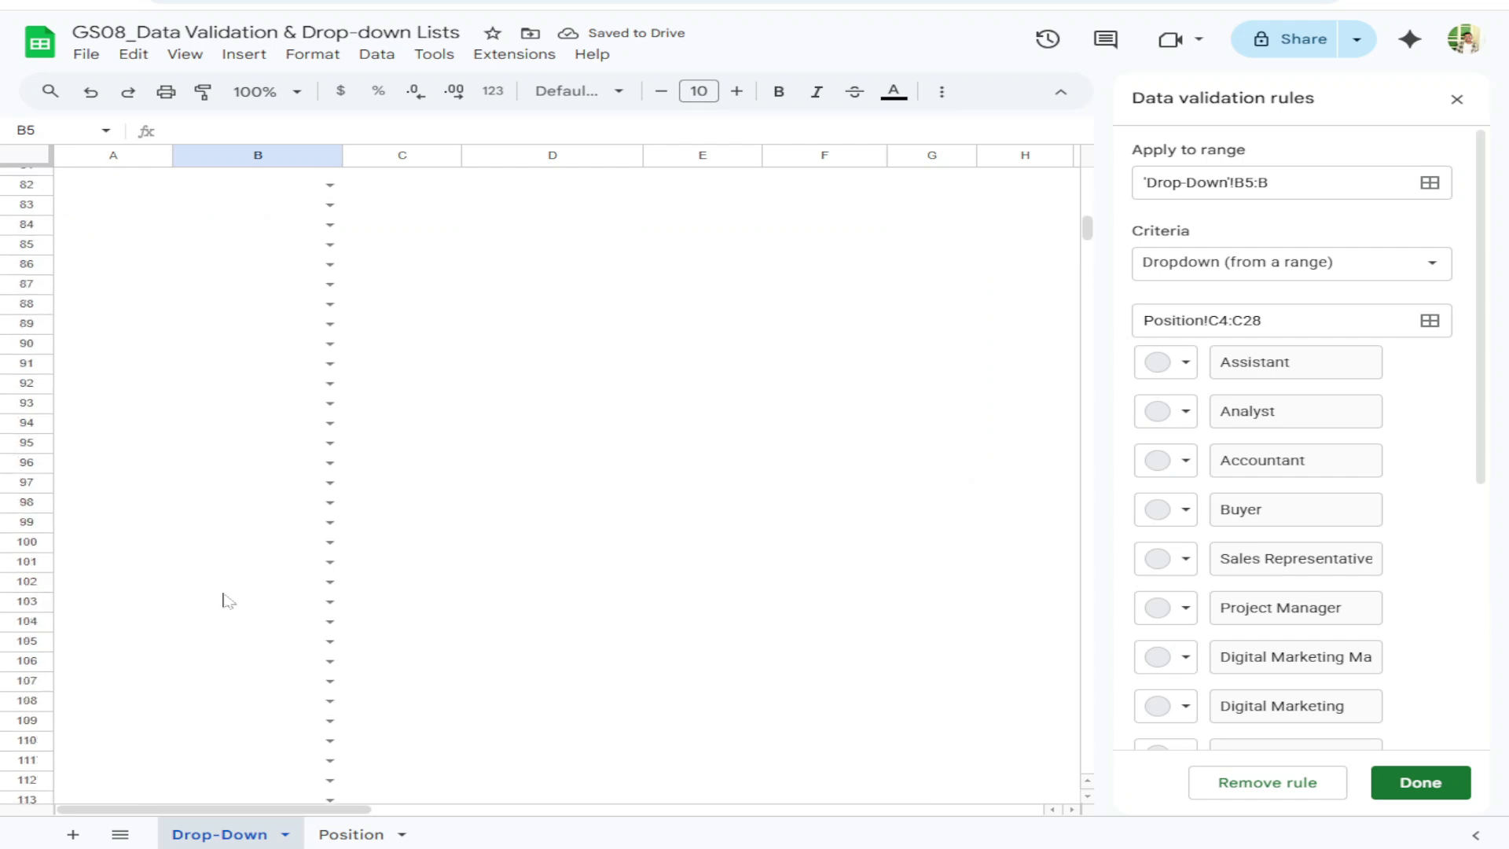
scroll(222, 594, up, 7)
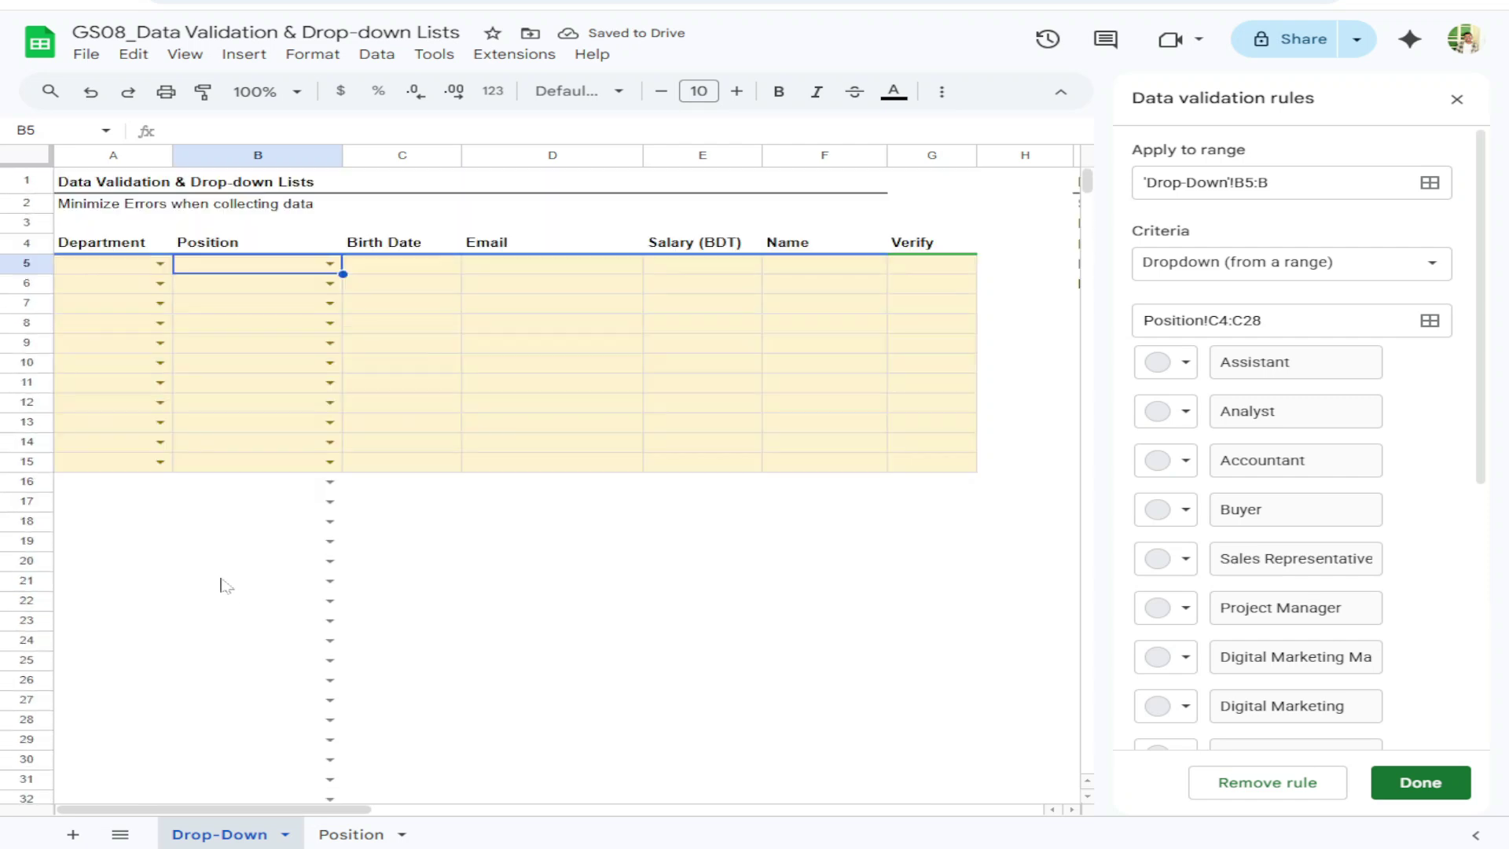
click(1289, 184)
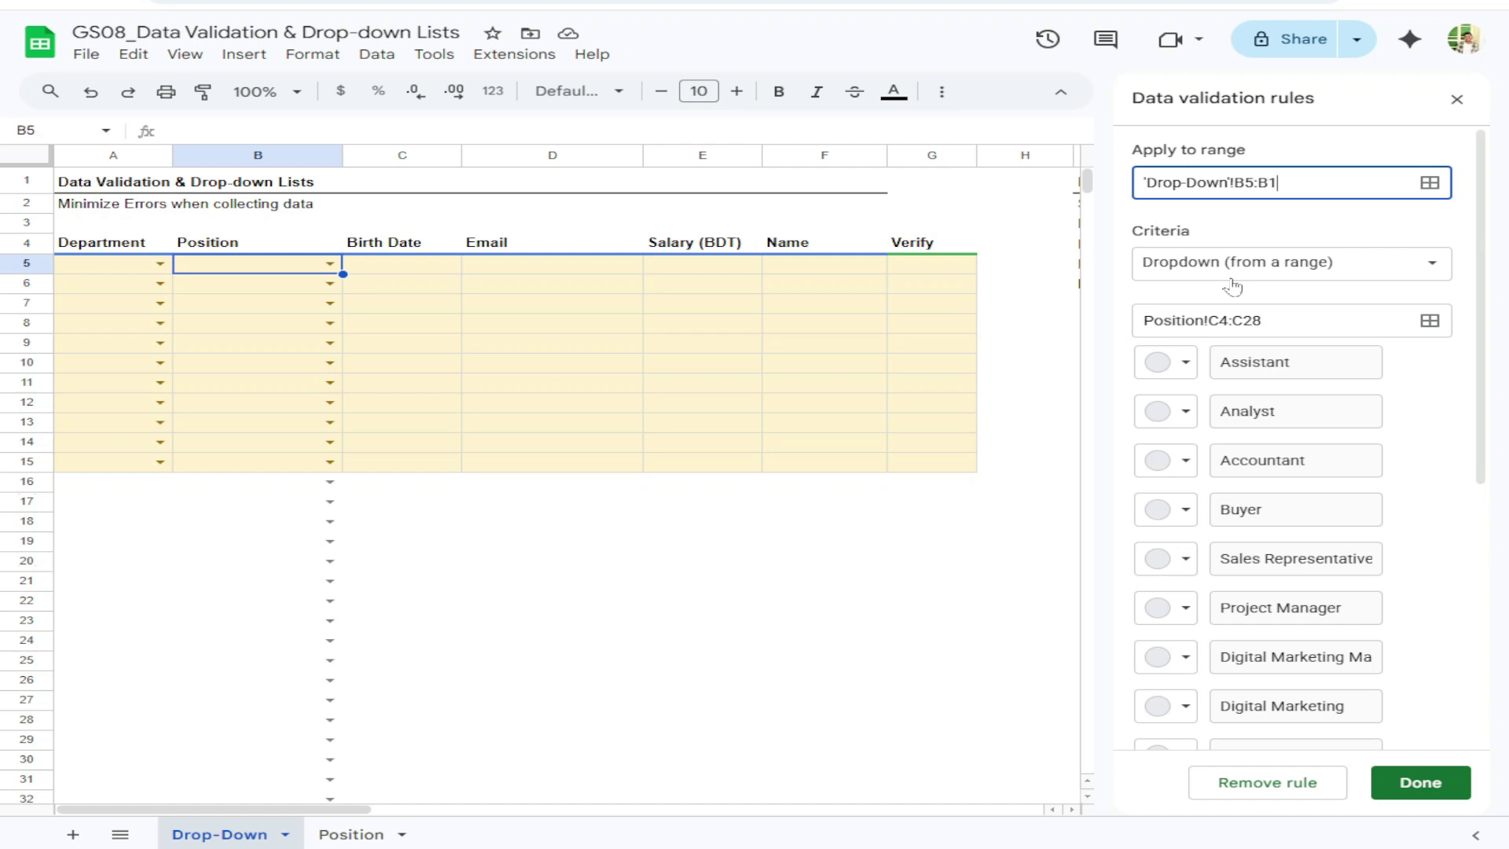
click(1416, 781)
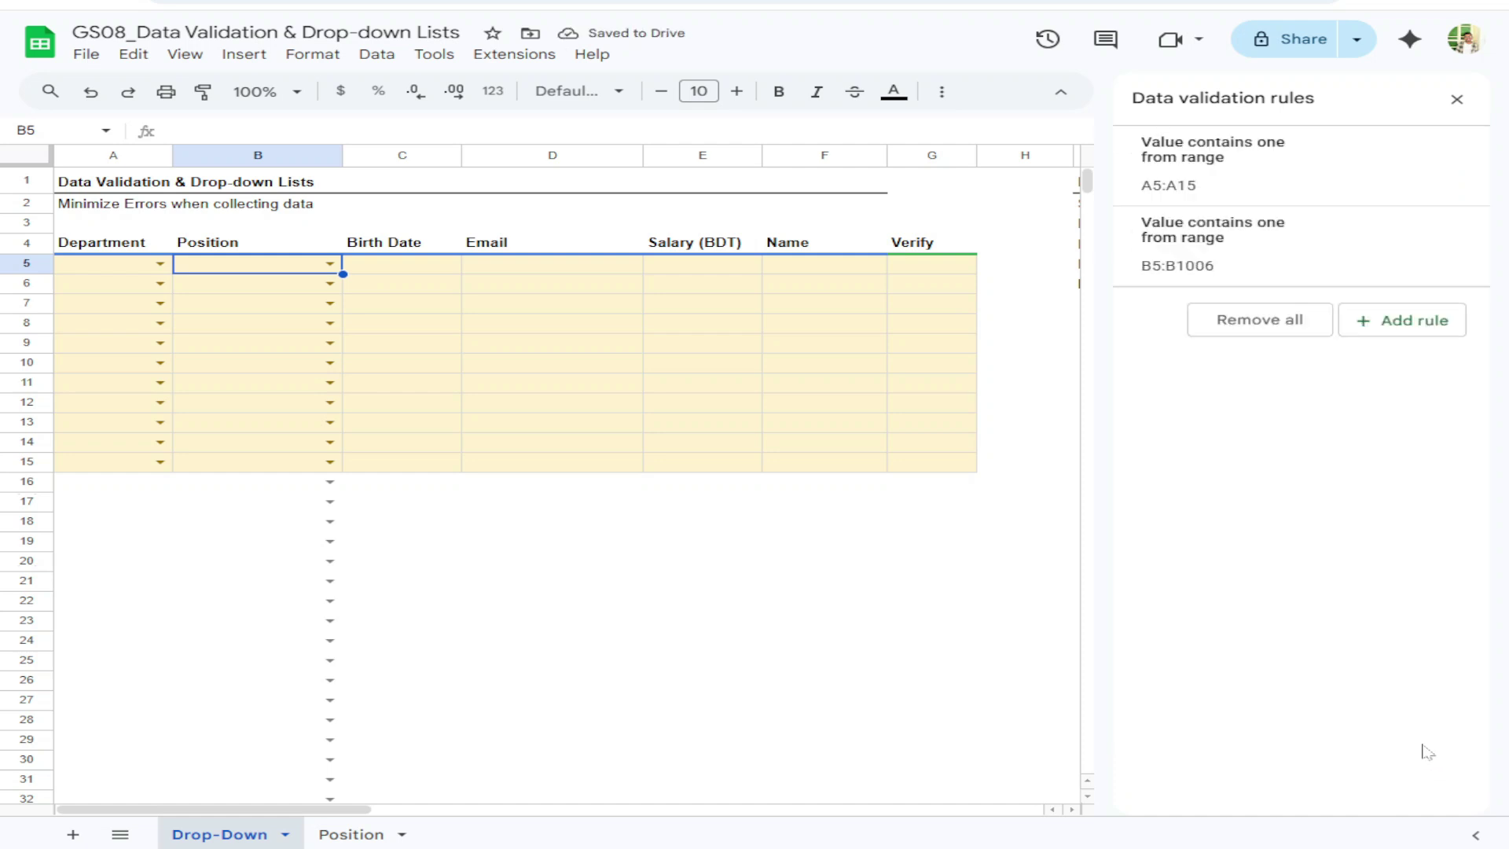
click(309, 488)
click(1278, 182)
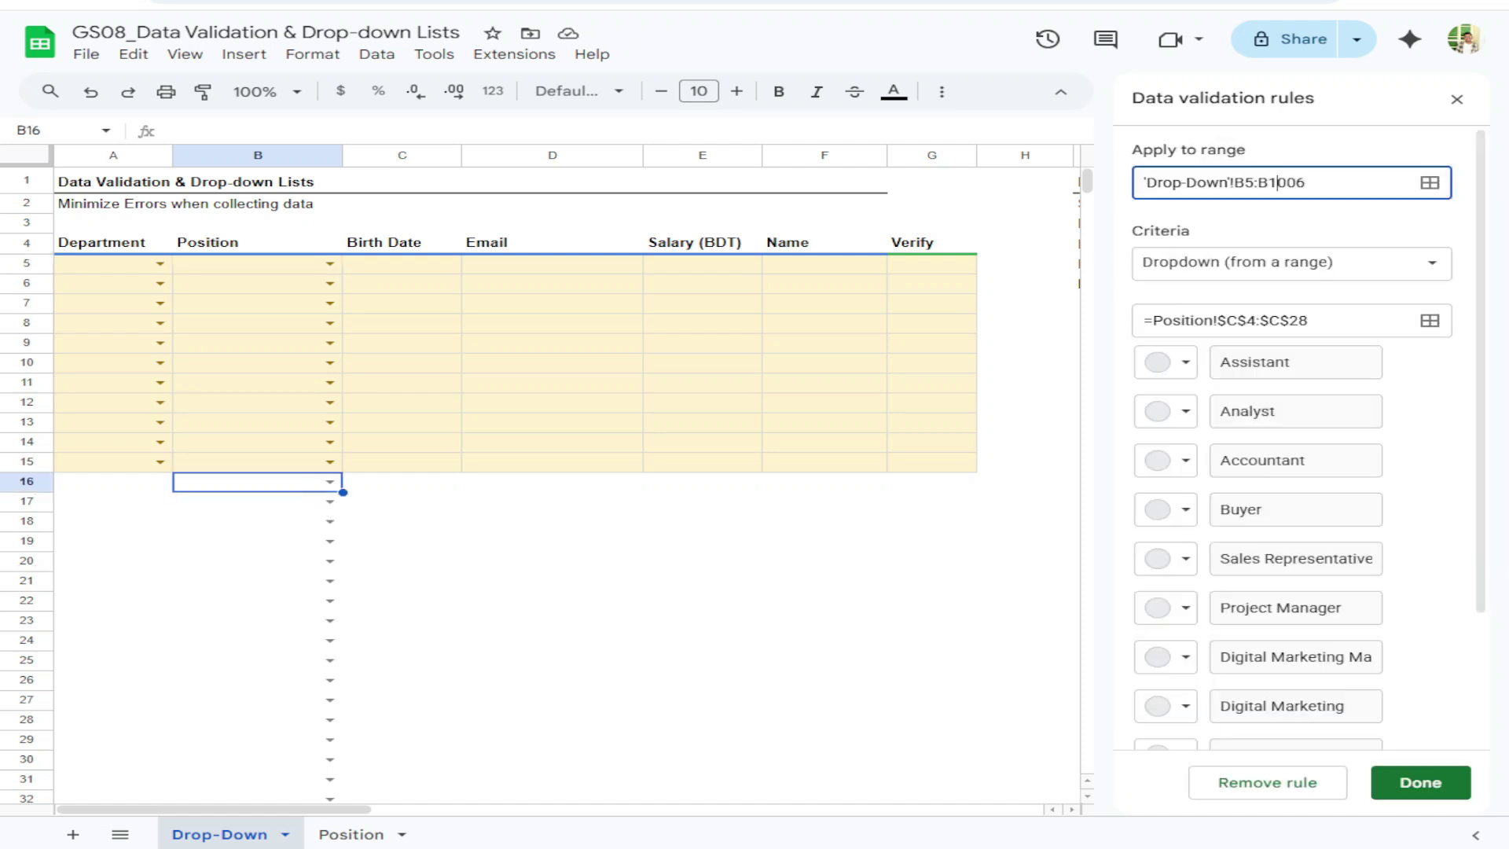
key(BackSpace)
key(Delete)
key(Delete)
text(5)
key(Return)
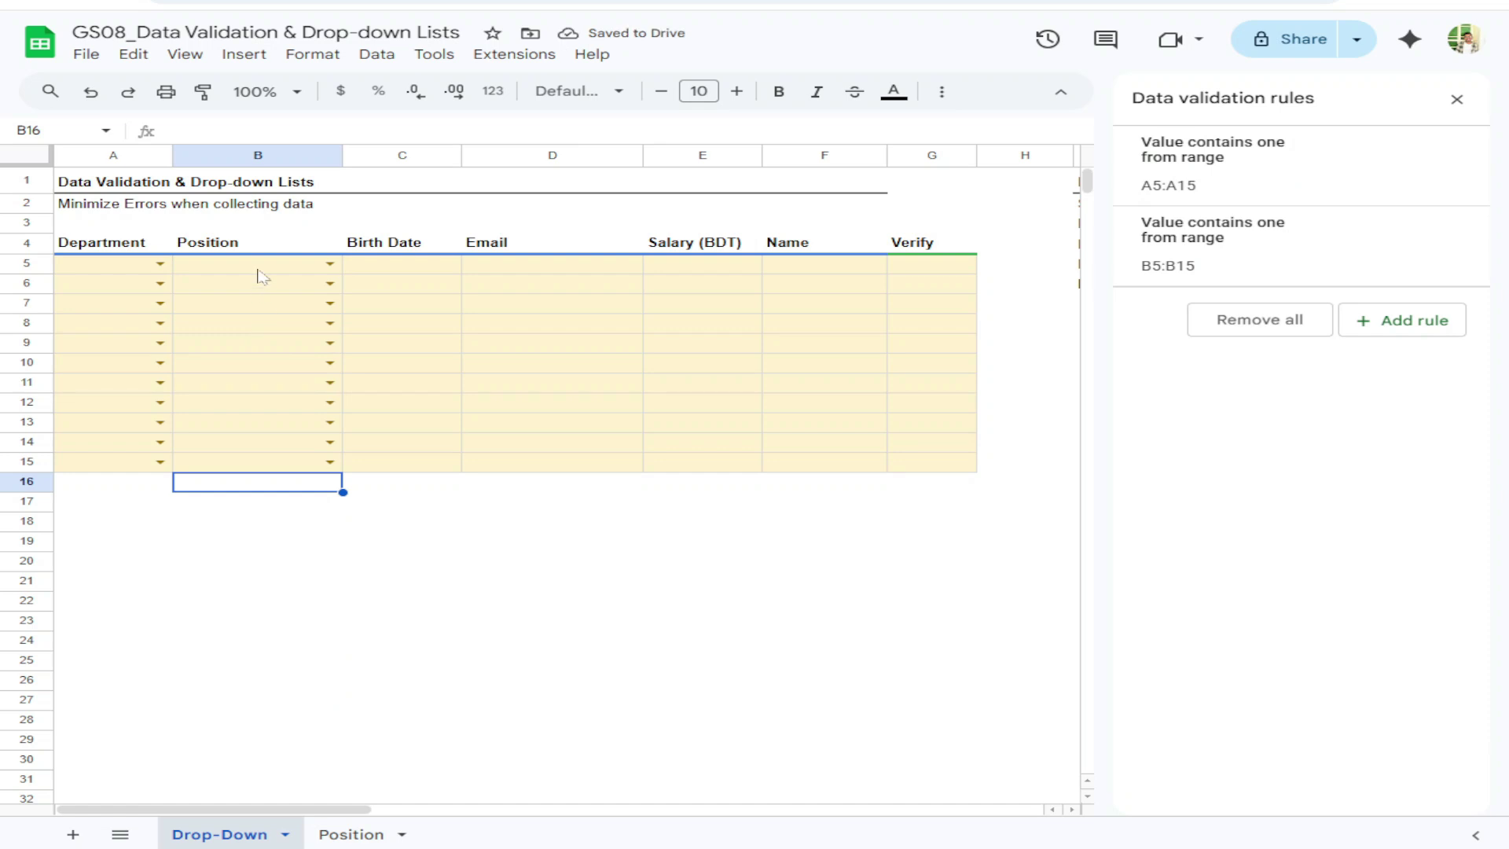
Close the validation sidebar, revisit the Position sheet, and check the A5 and B5 dropdowns
click(1456, 99)
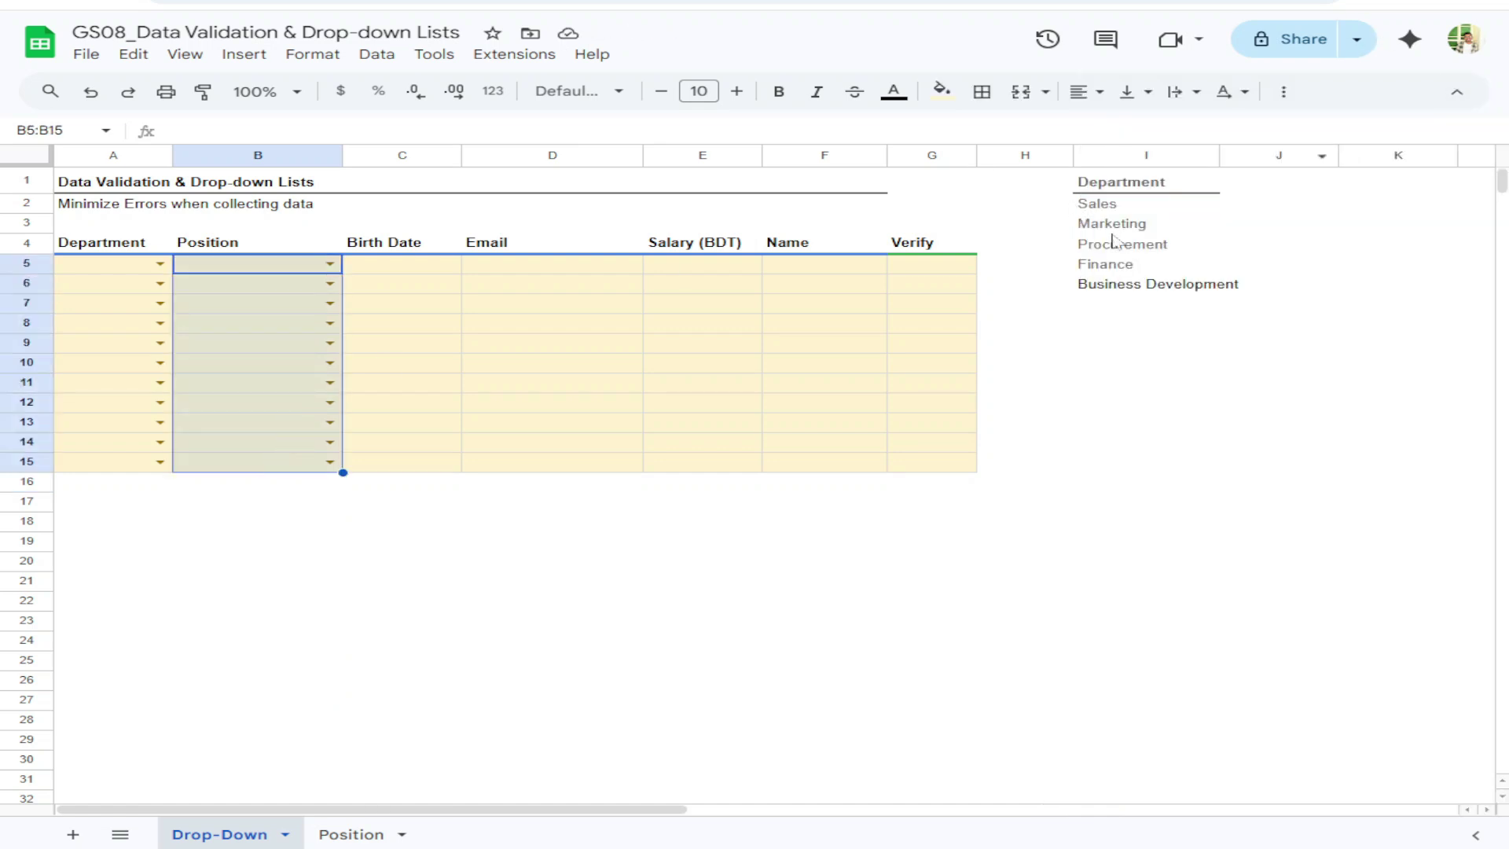
click(337, 837)
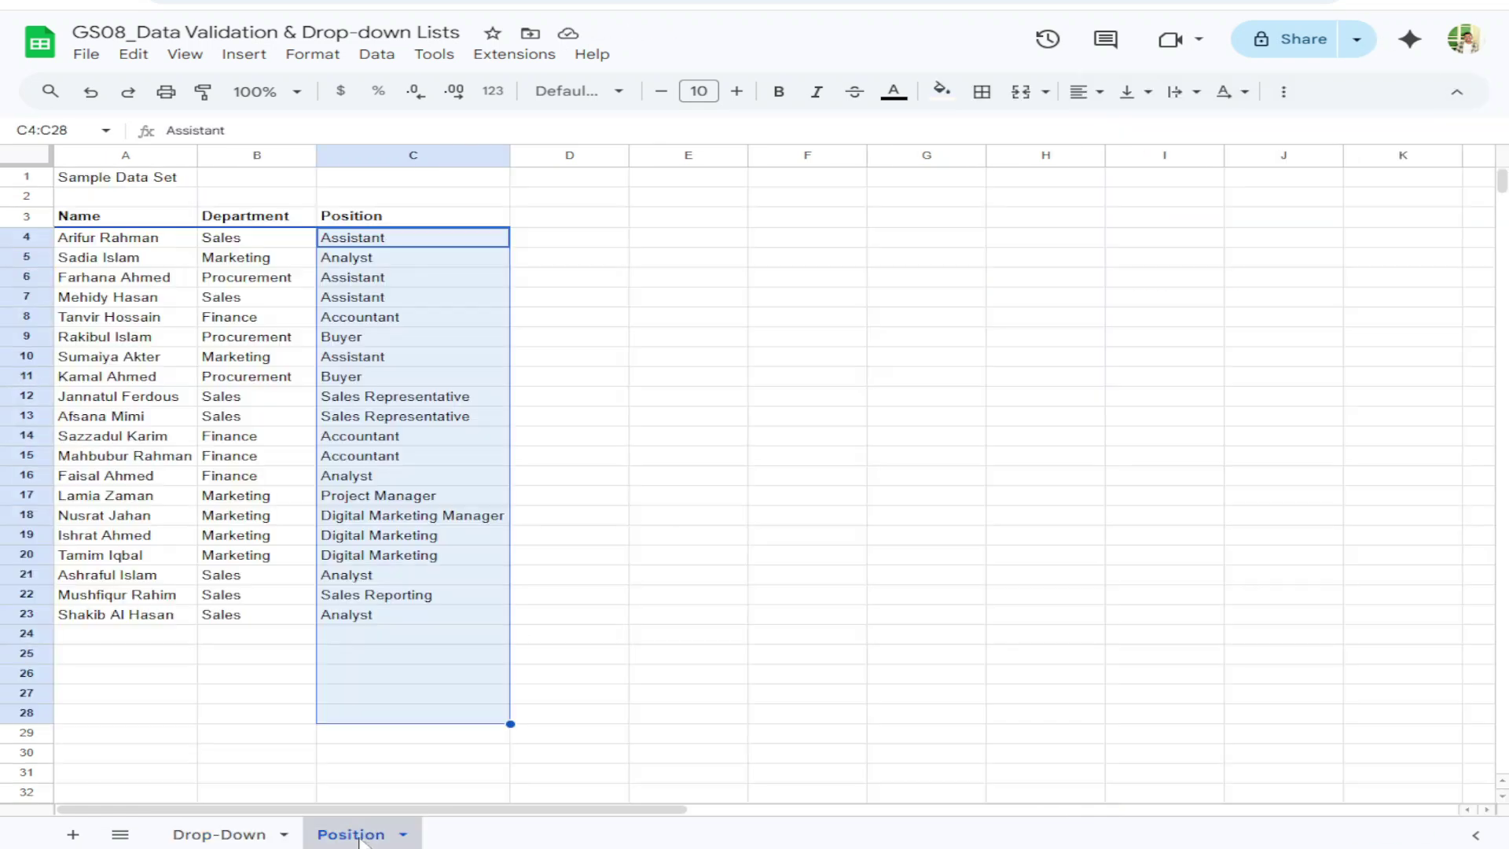
click(236, 839)
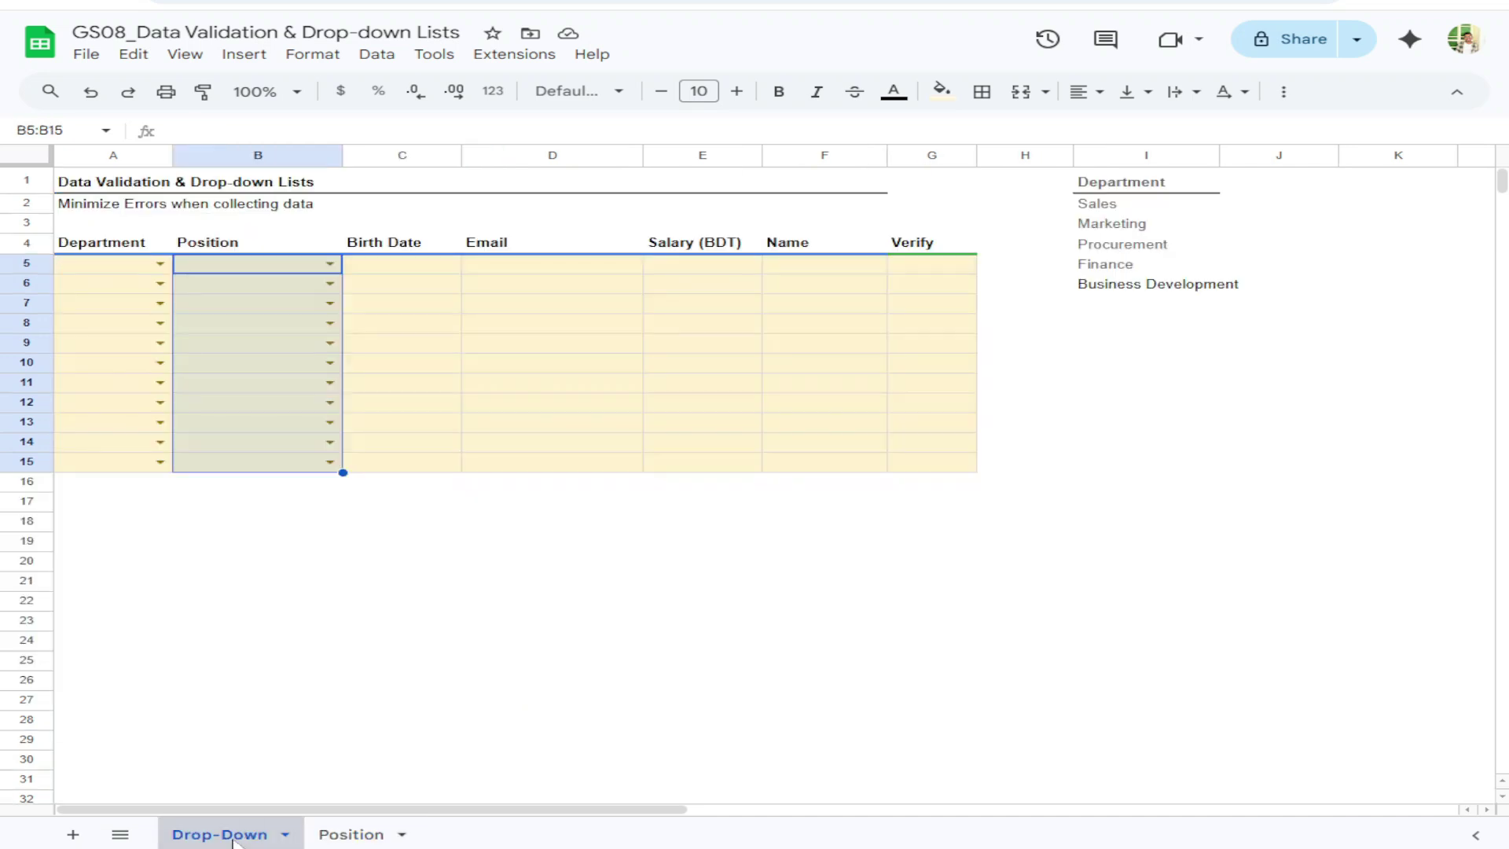
click(145, 267)
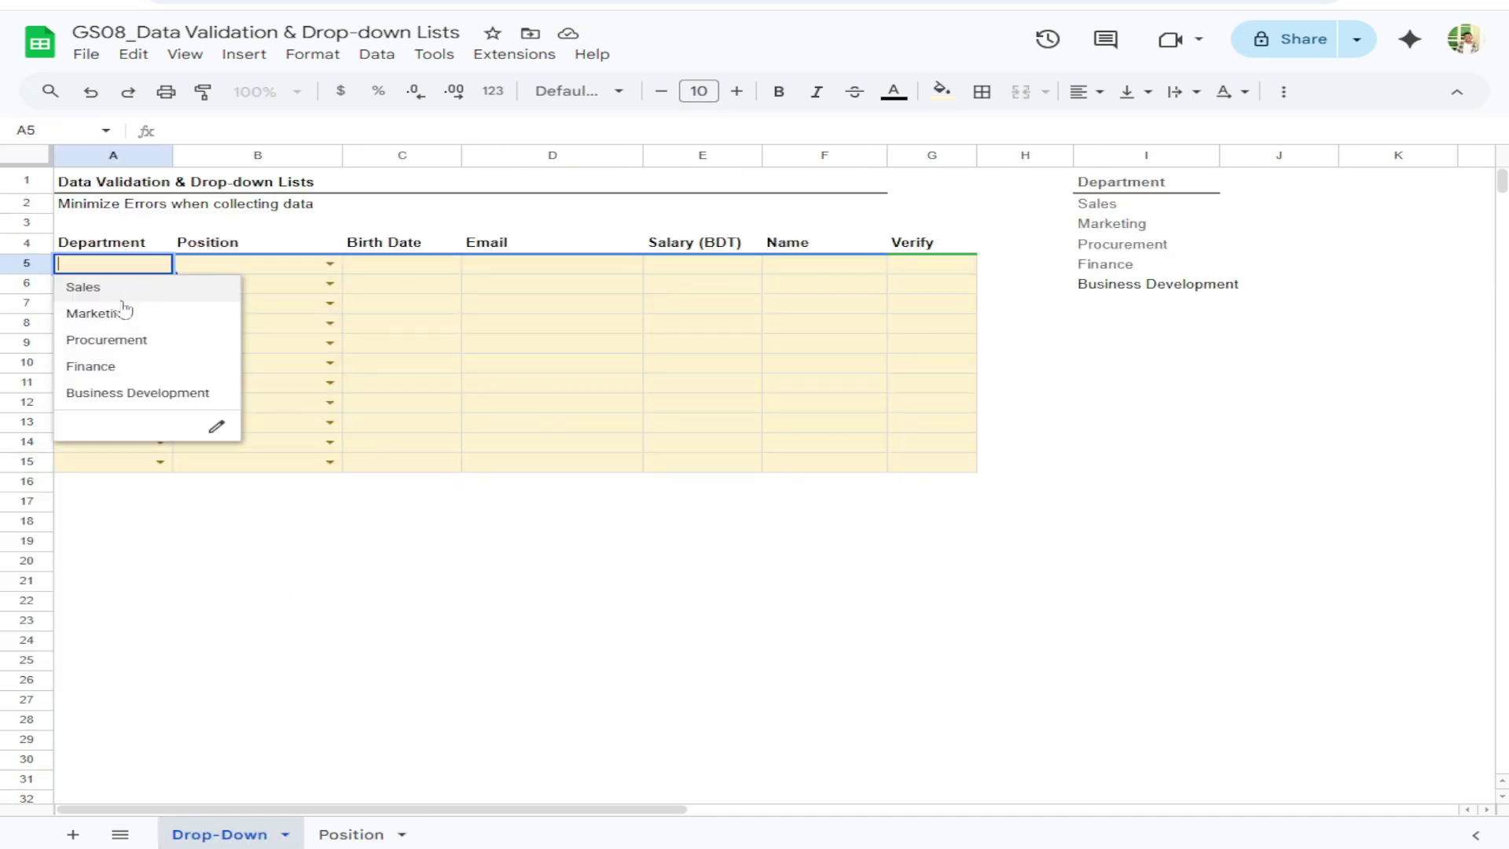
click(330, 264)
Select and start editing Birth Date cells C5 through C8
click(414, 270)
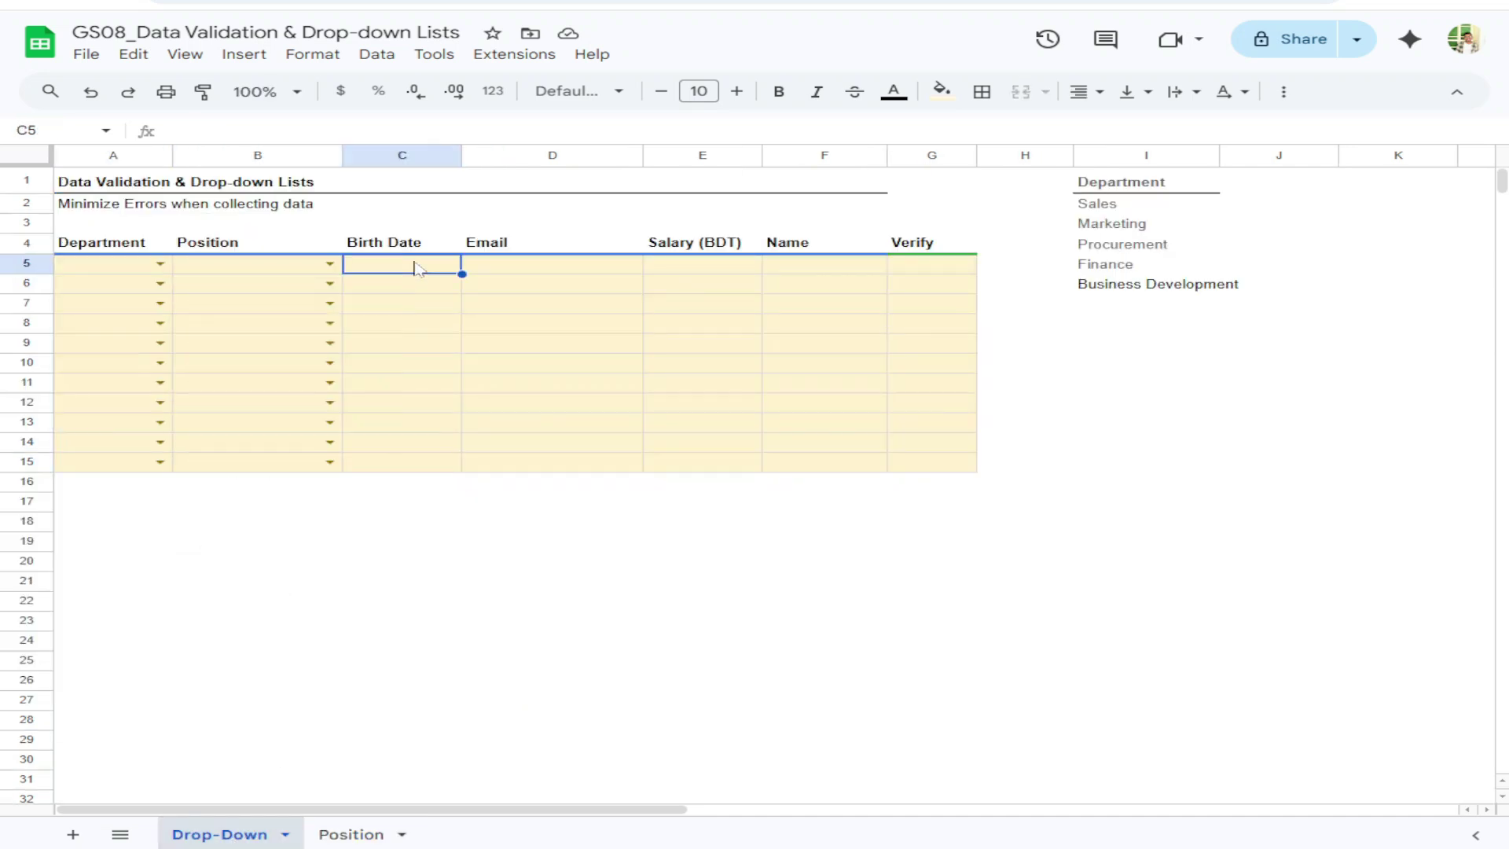
mouse_move(425, 271)
mouse_down()
mouse_move(407, 448)
mouse_move(414, 271)
mouse_up()
click(414, 327)
click(410, 271)
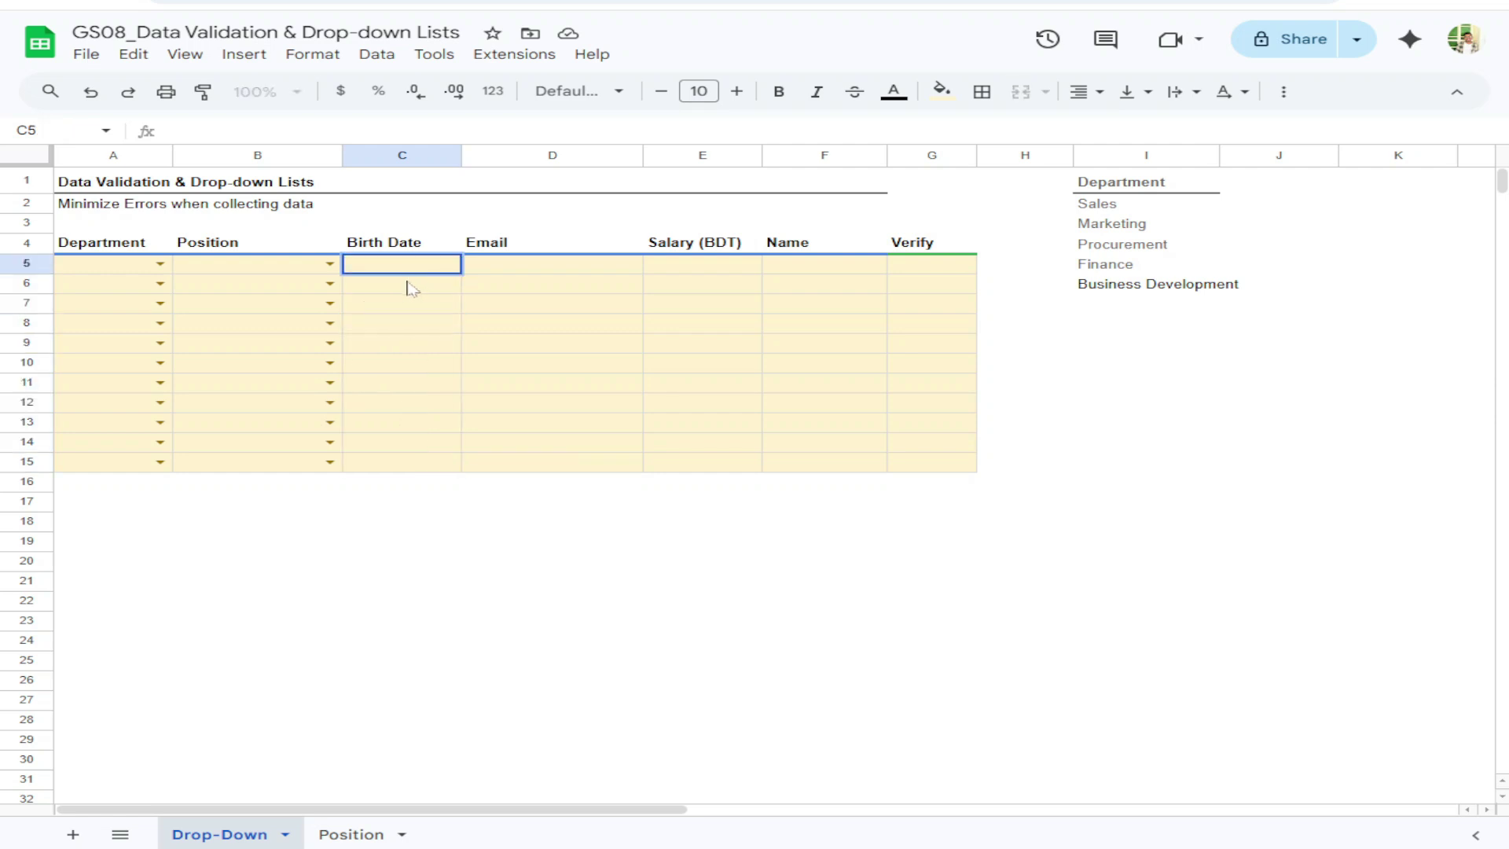
double_click(411, 287)
double_click(410, 323)
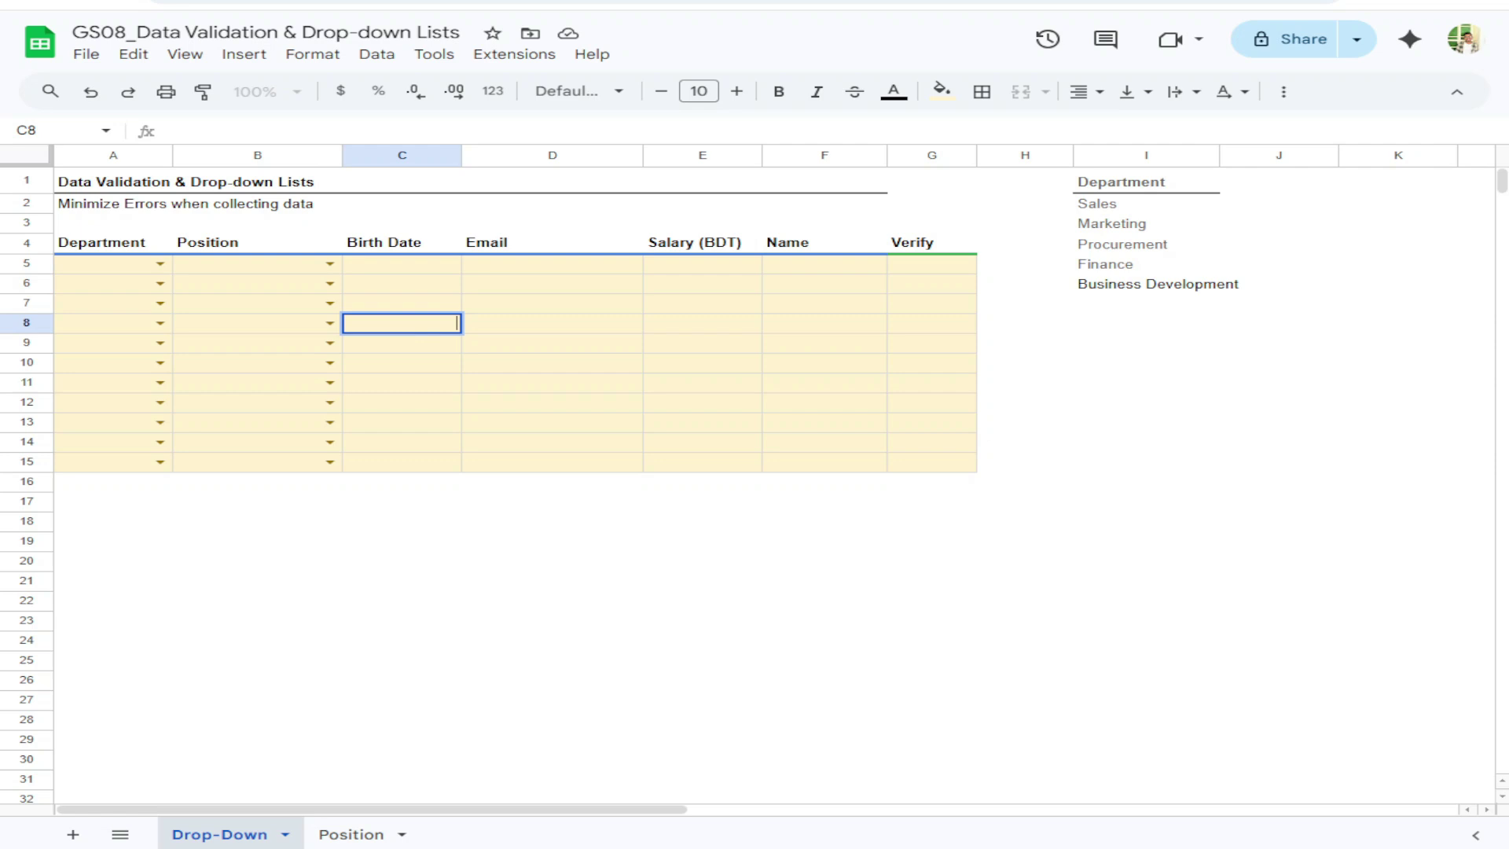
Insert today's date into C5 with Ctrl+; and open its date picker
click(407, 349)
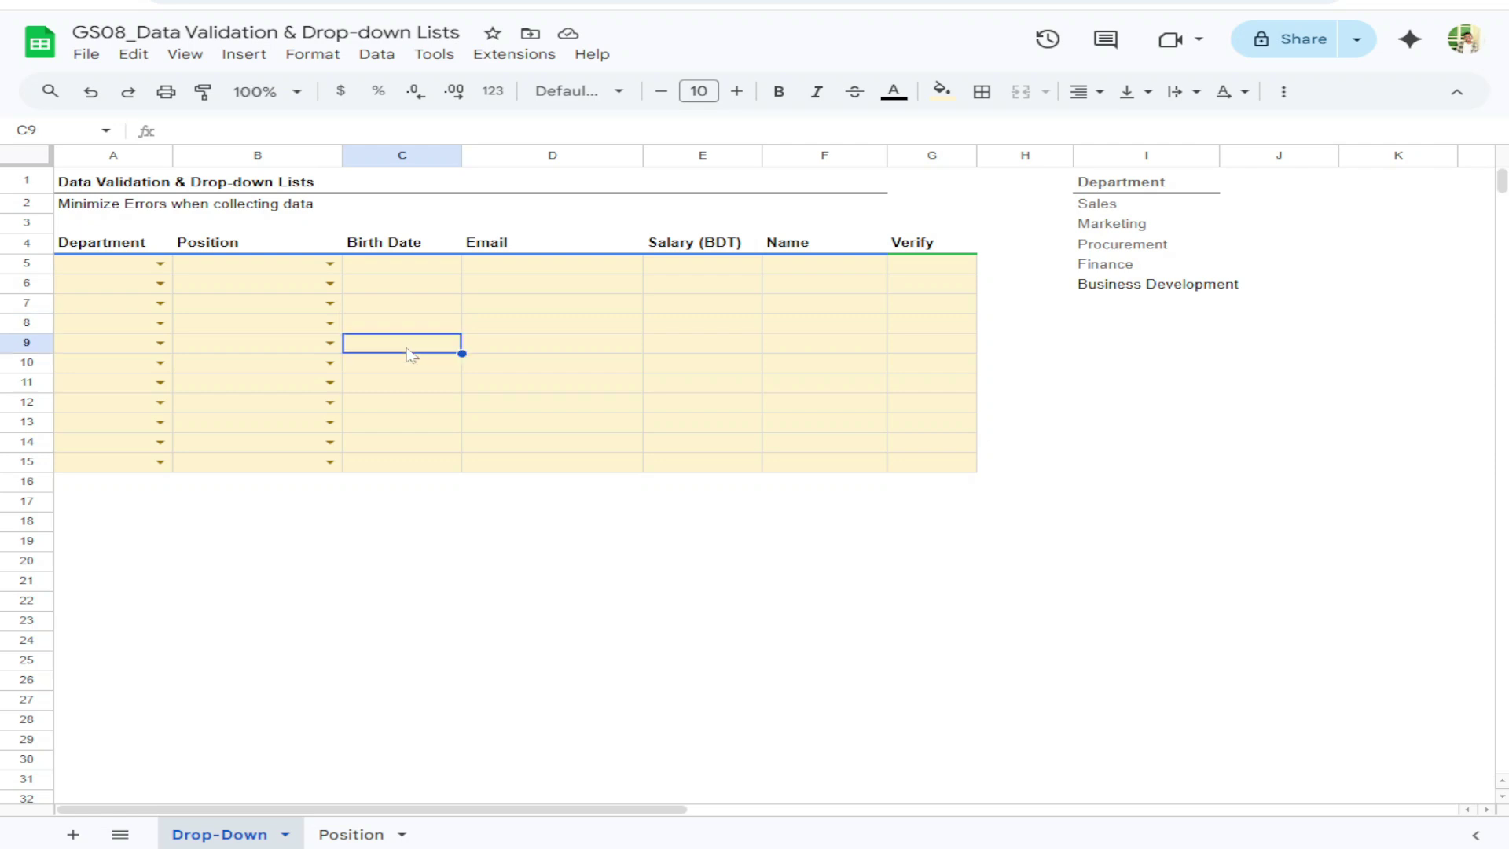
double_click(456, 352)
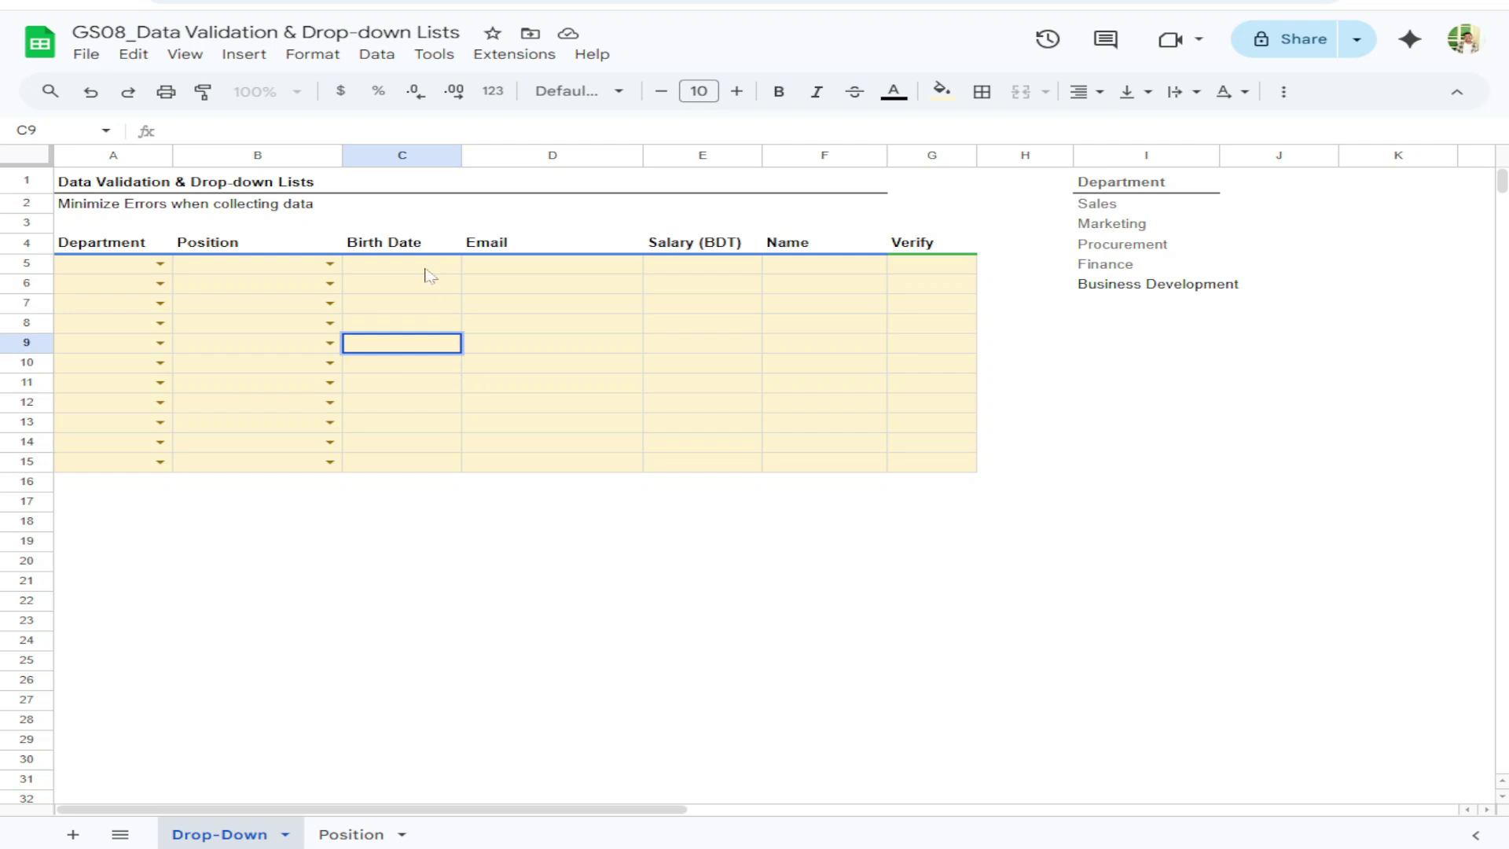
drag(423, 266, 421, 464)
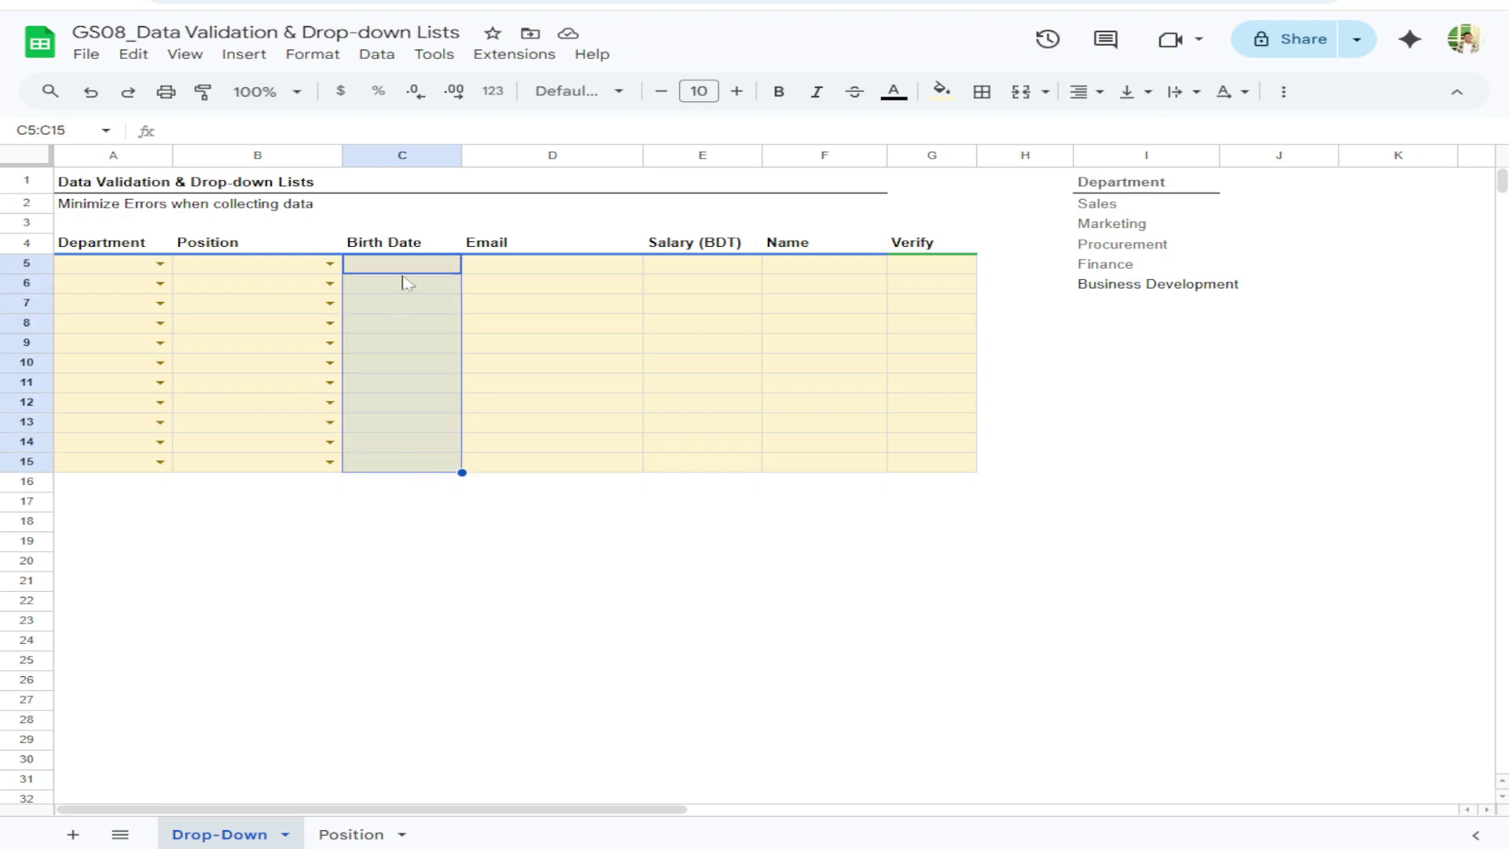
click(407, 268)
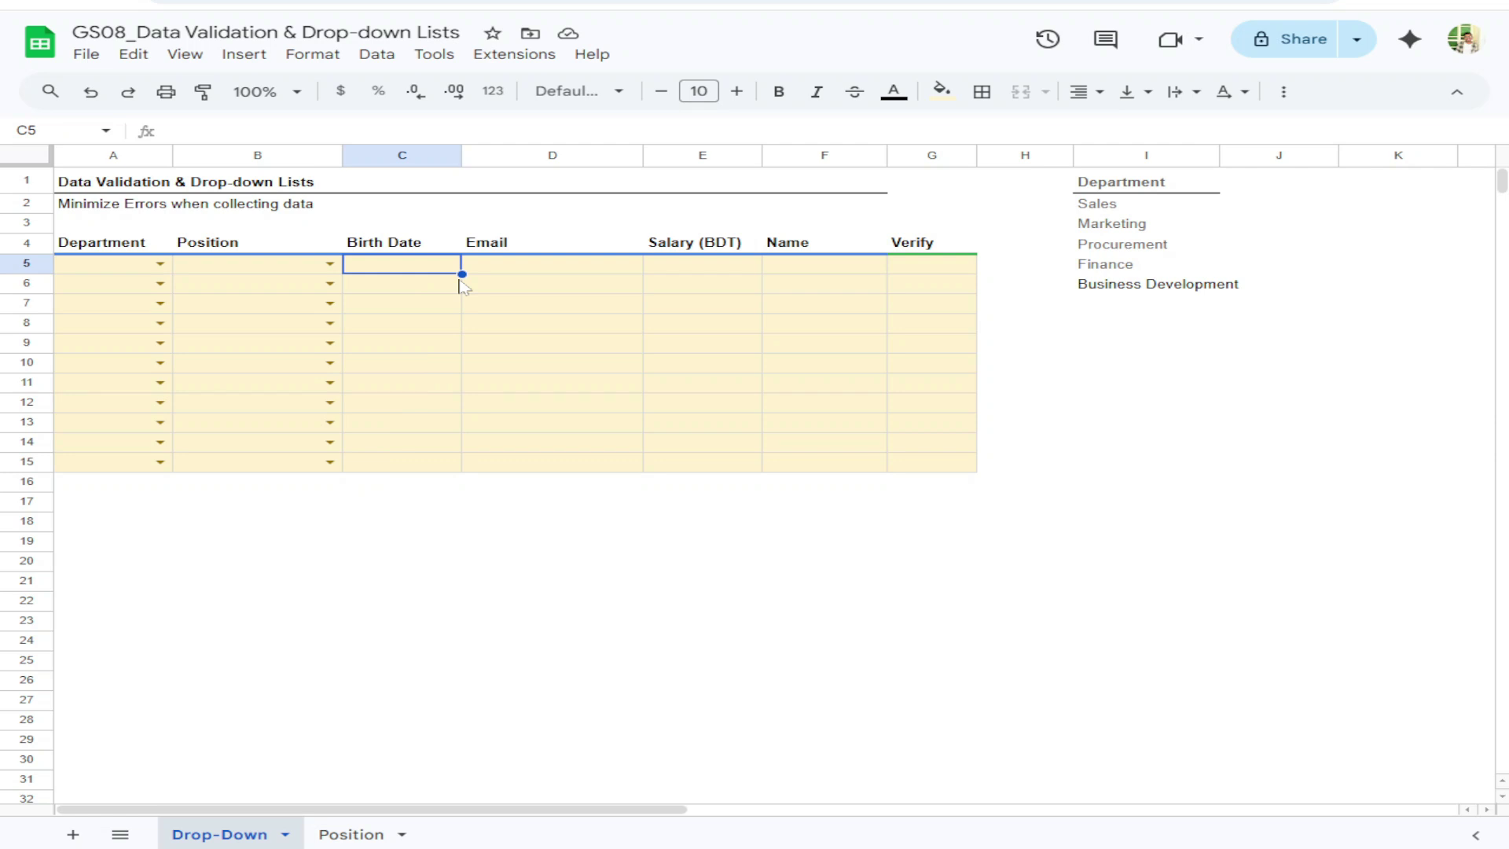
key(ctrl+semicolon)
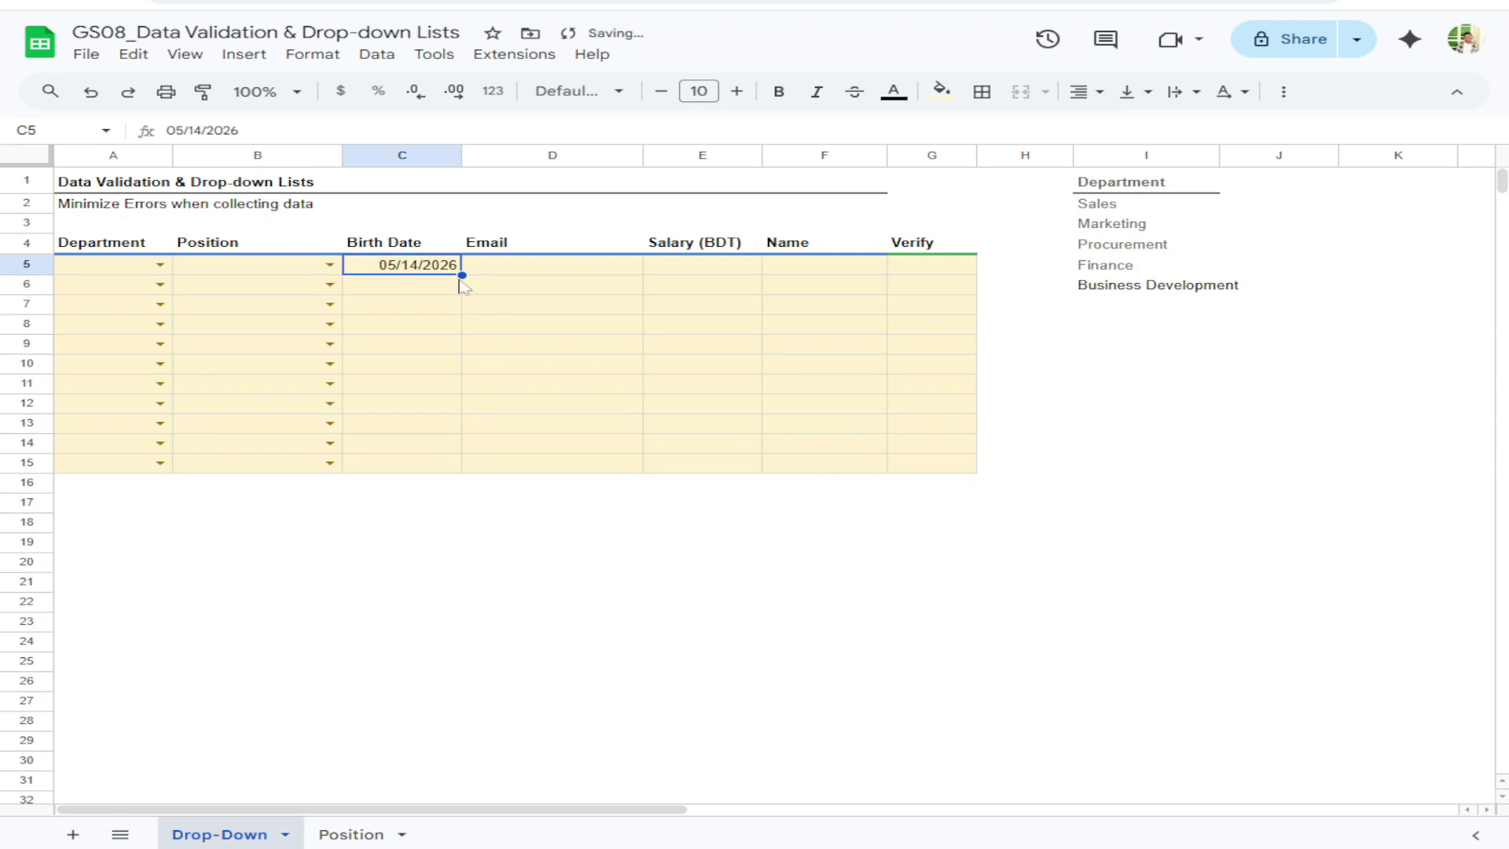
drag(455, 292, 431, 364)
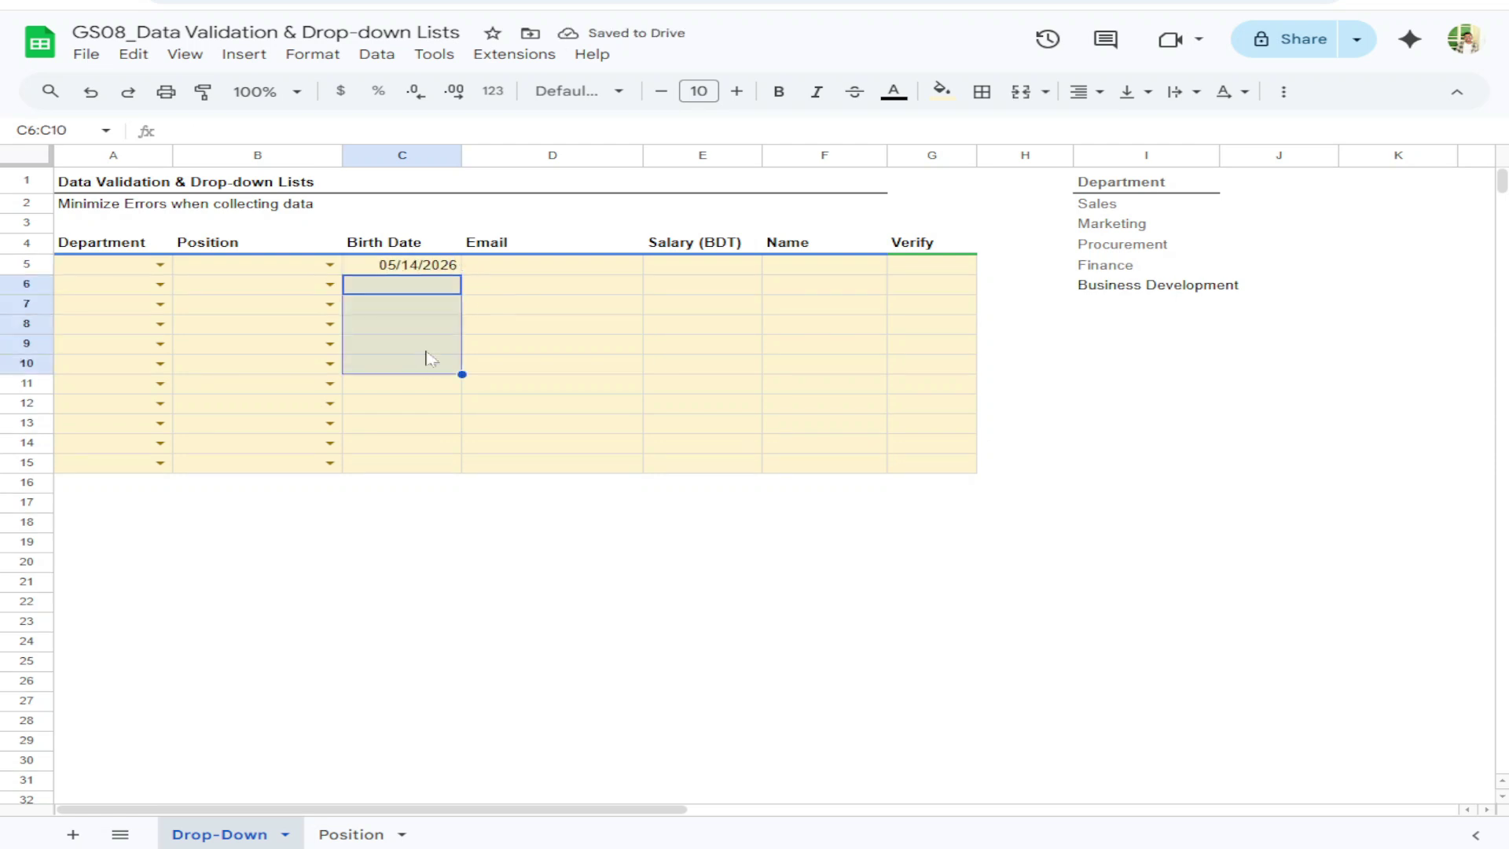
click(374, 268)
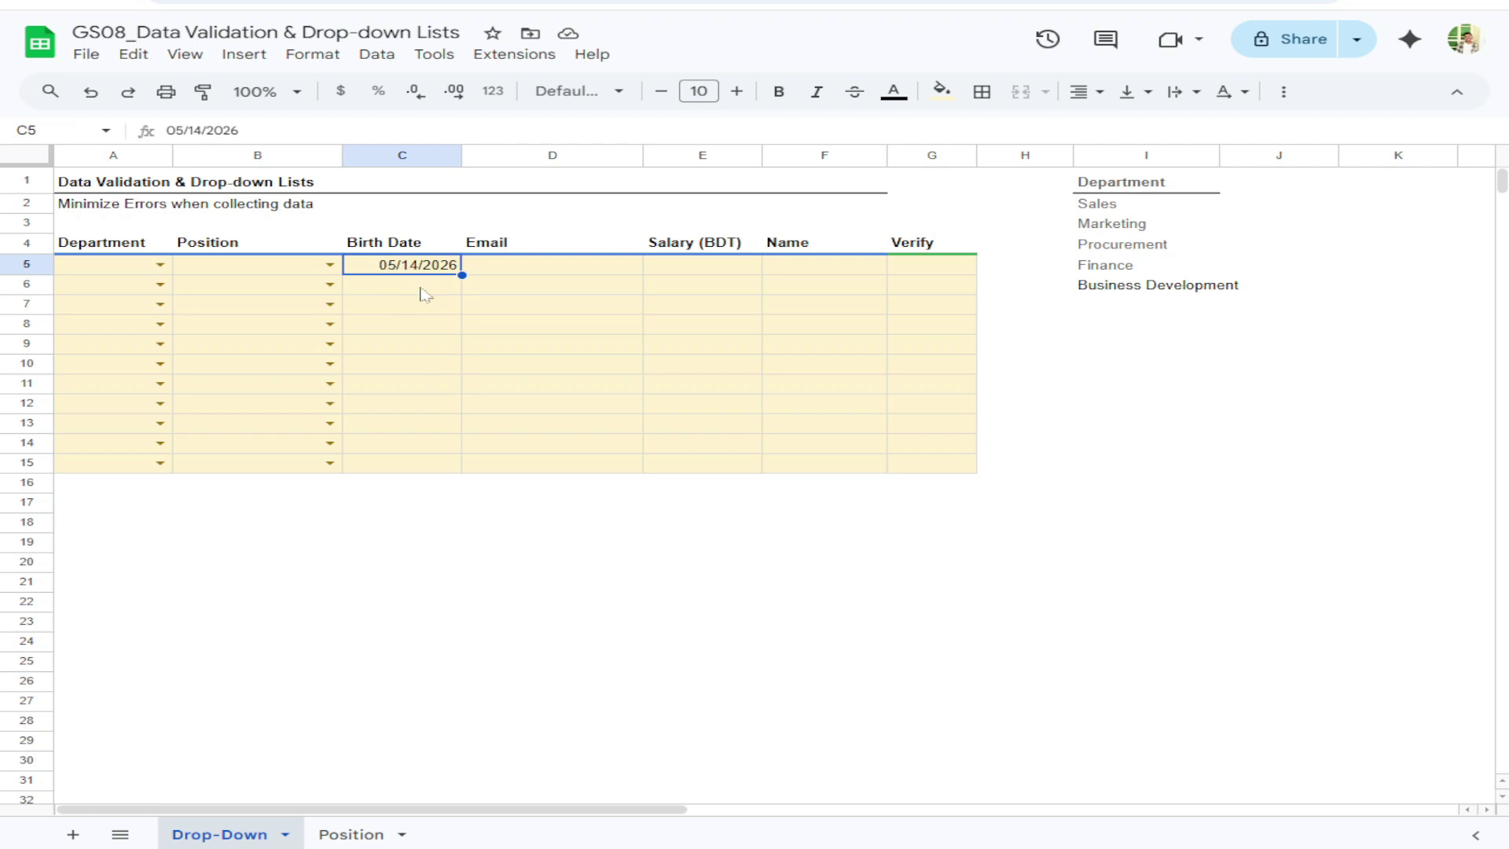
click(424, 292)
click(439, 269)
double_click(406, 267)
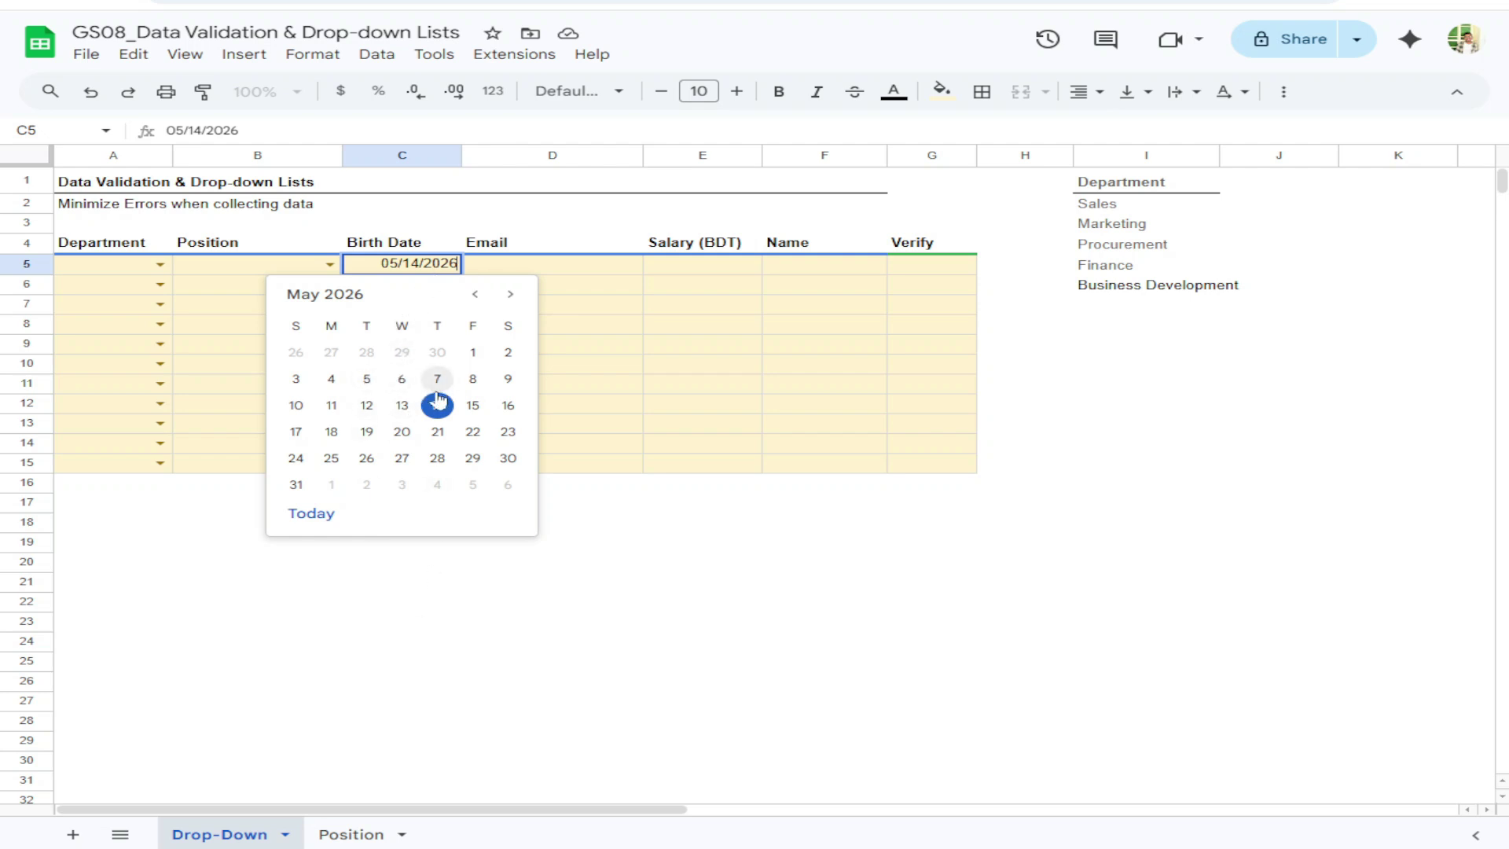
Delete the test date from C5 and reselect the empty Birth Date cells
click(491, 270)
drag(363, 279, 365, 472)
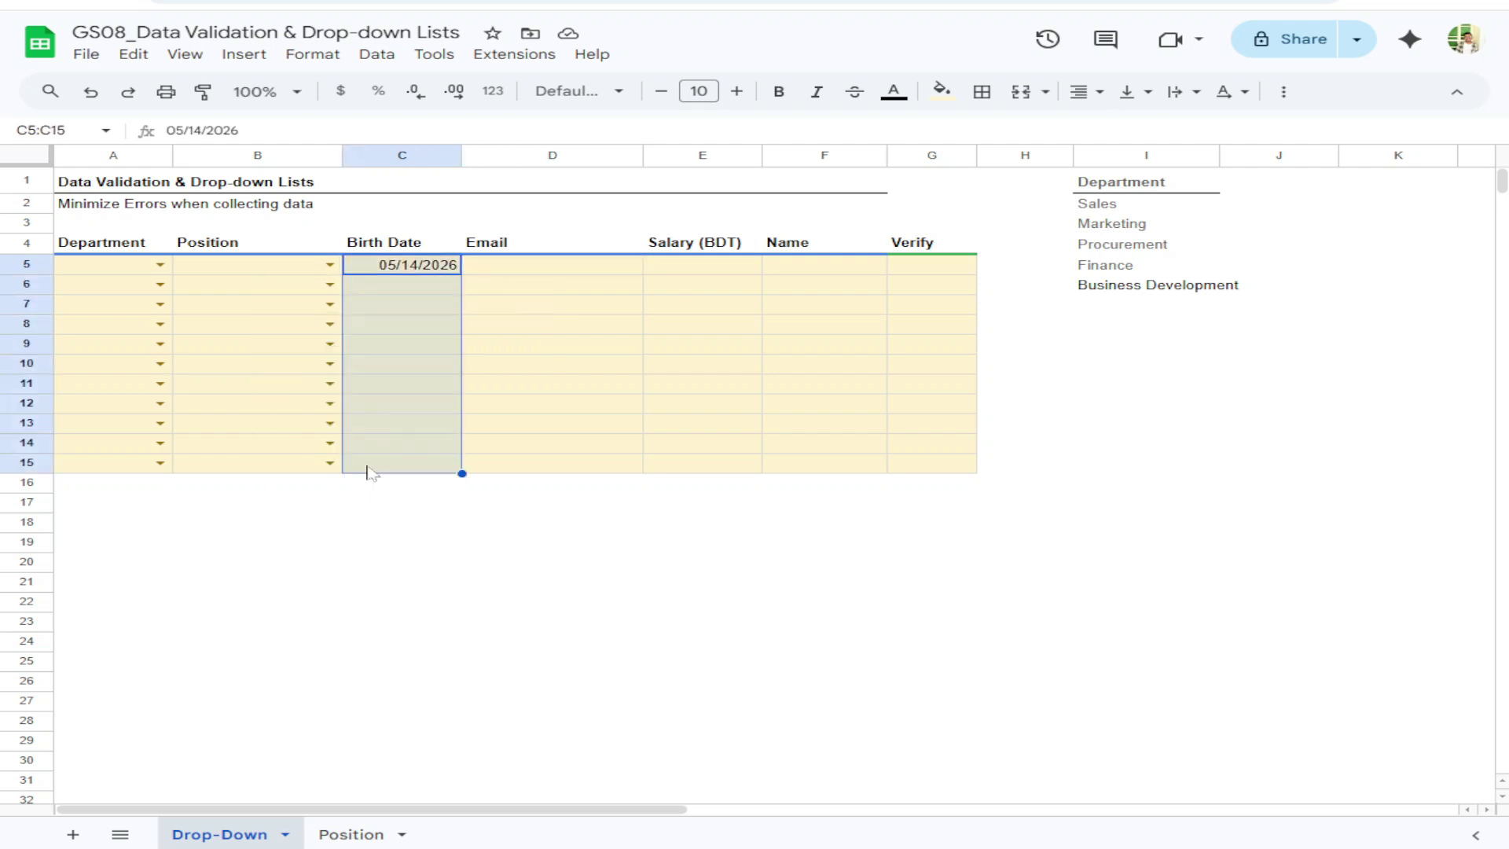
click(393, 269)
key(Delete)
click(407, 284)
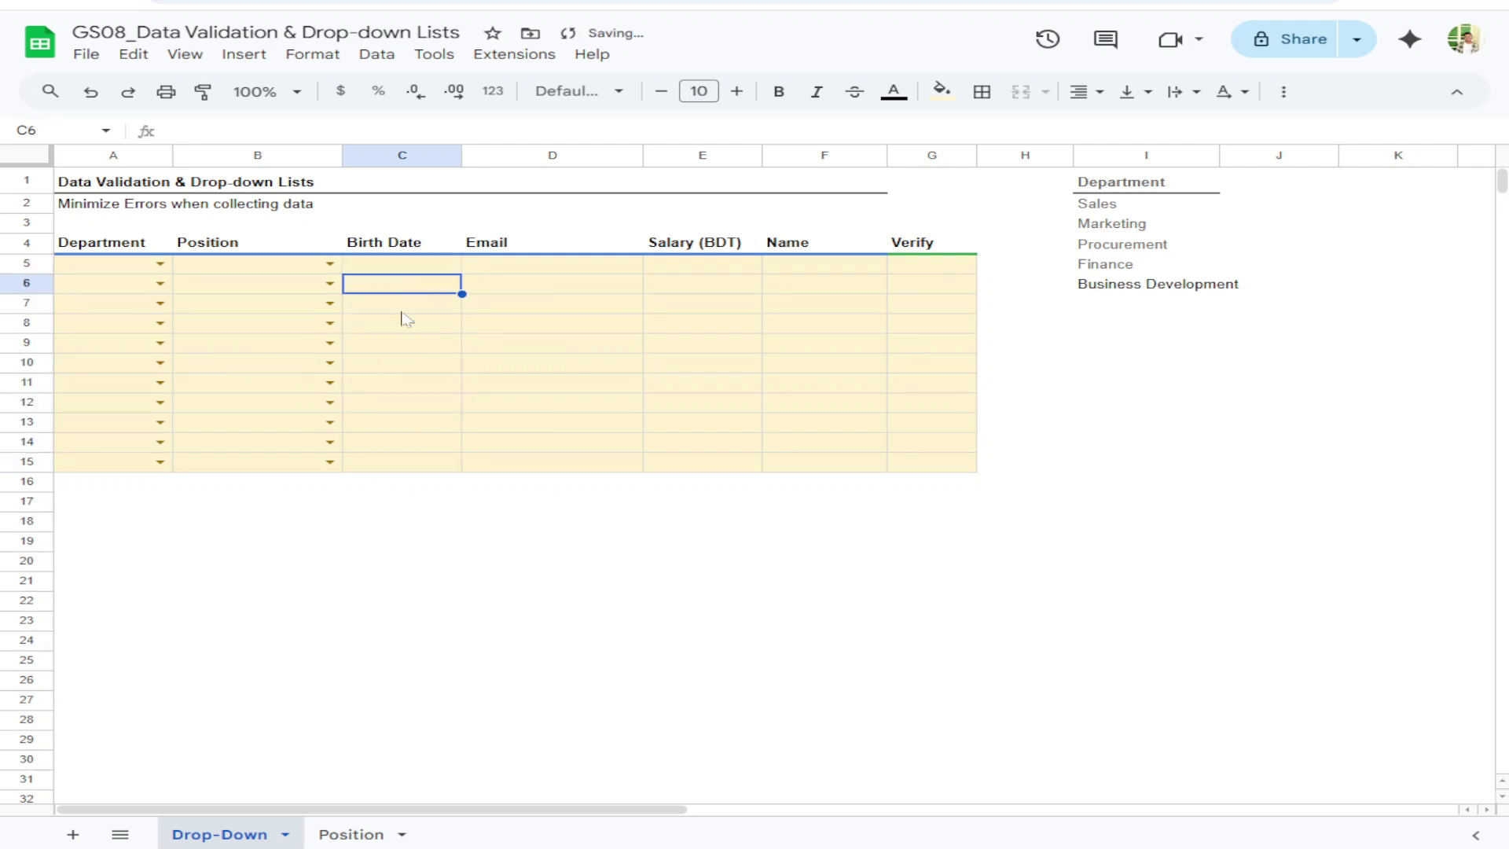
double_click(415, 266)
click(419, 381)
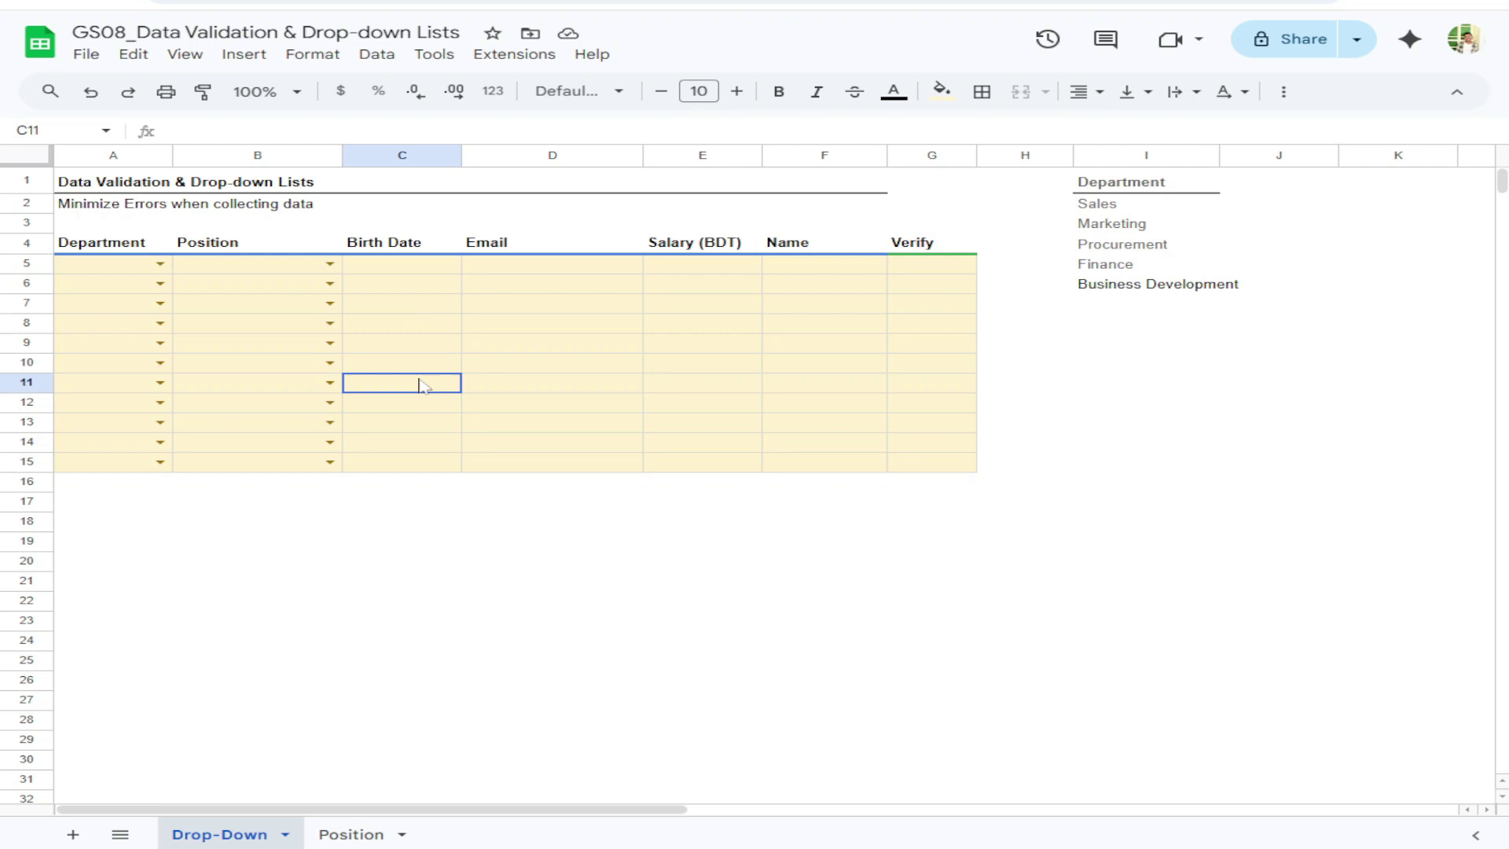
click(415, 271)
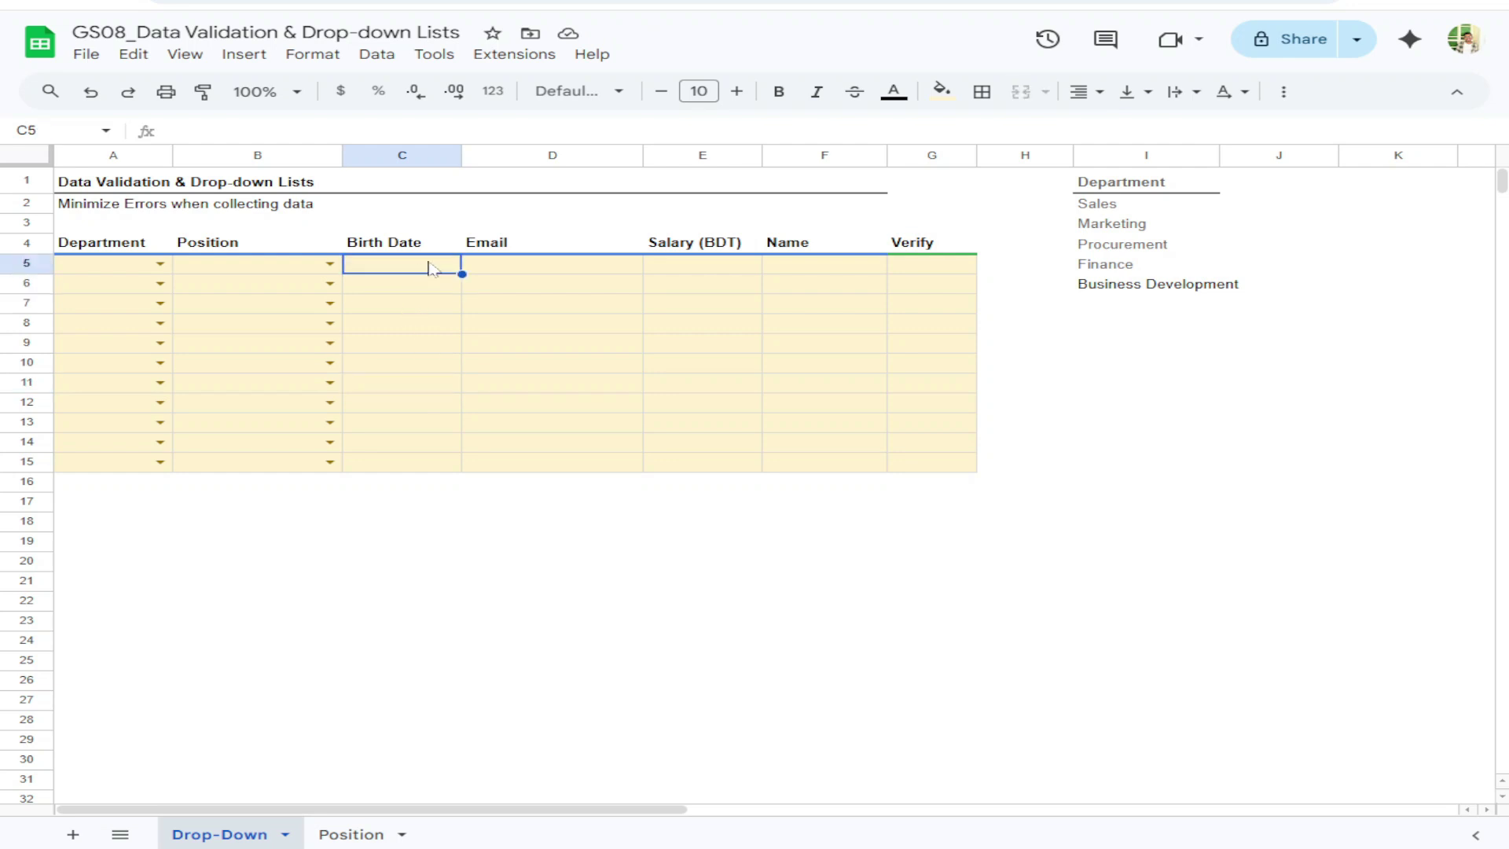
mouse_move(424, 269)
mouse_down()
mouse_move(432, 456)
mouse_move(404, 296)
mouse_move(416, 462)
mouse_up()
Add an 'Is valid date' rule to C5:C15 that rejects invalid input, then close the panel
right_click(408, 340)
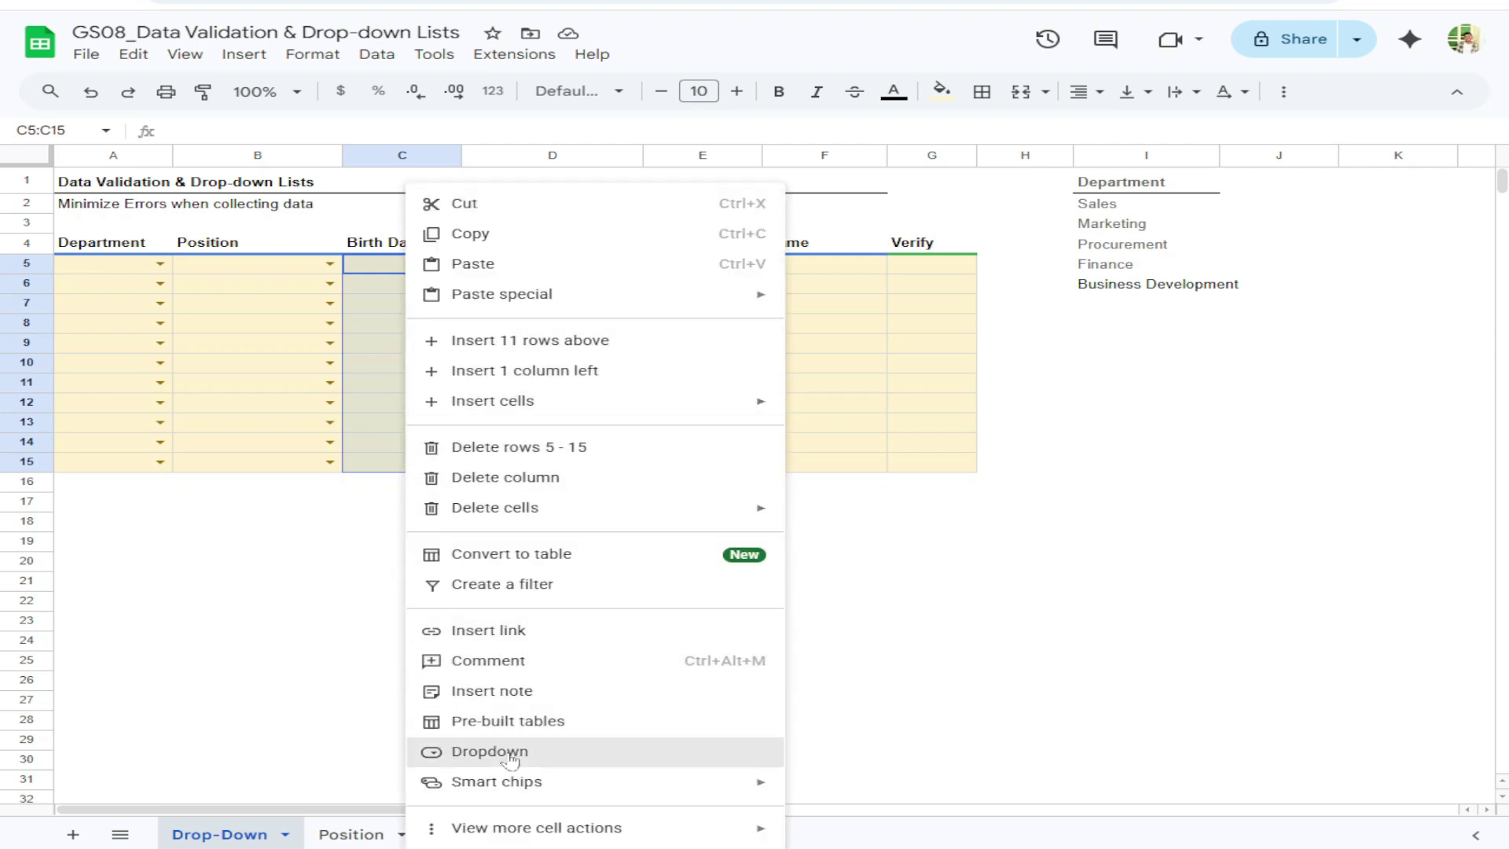
click(376, 53)
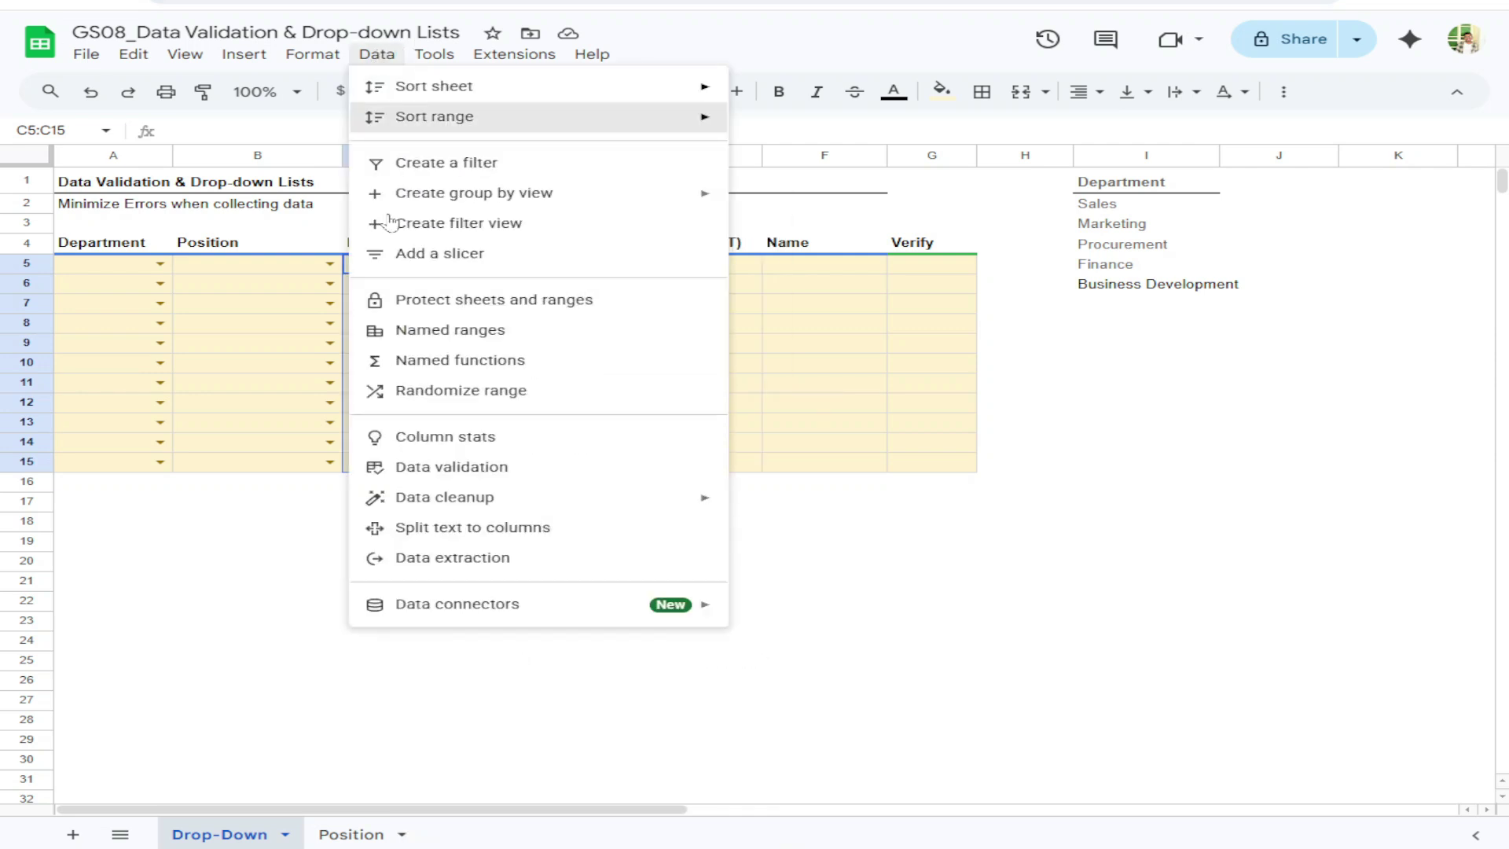
click(466, 469)
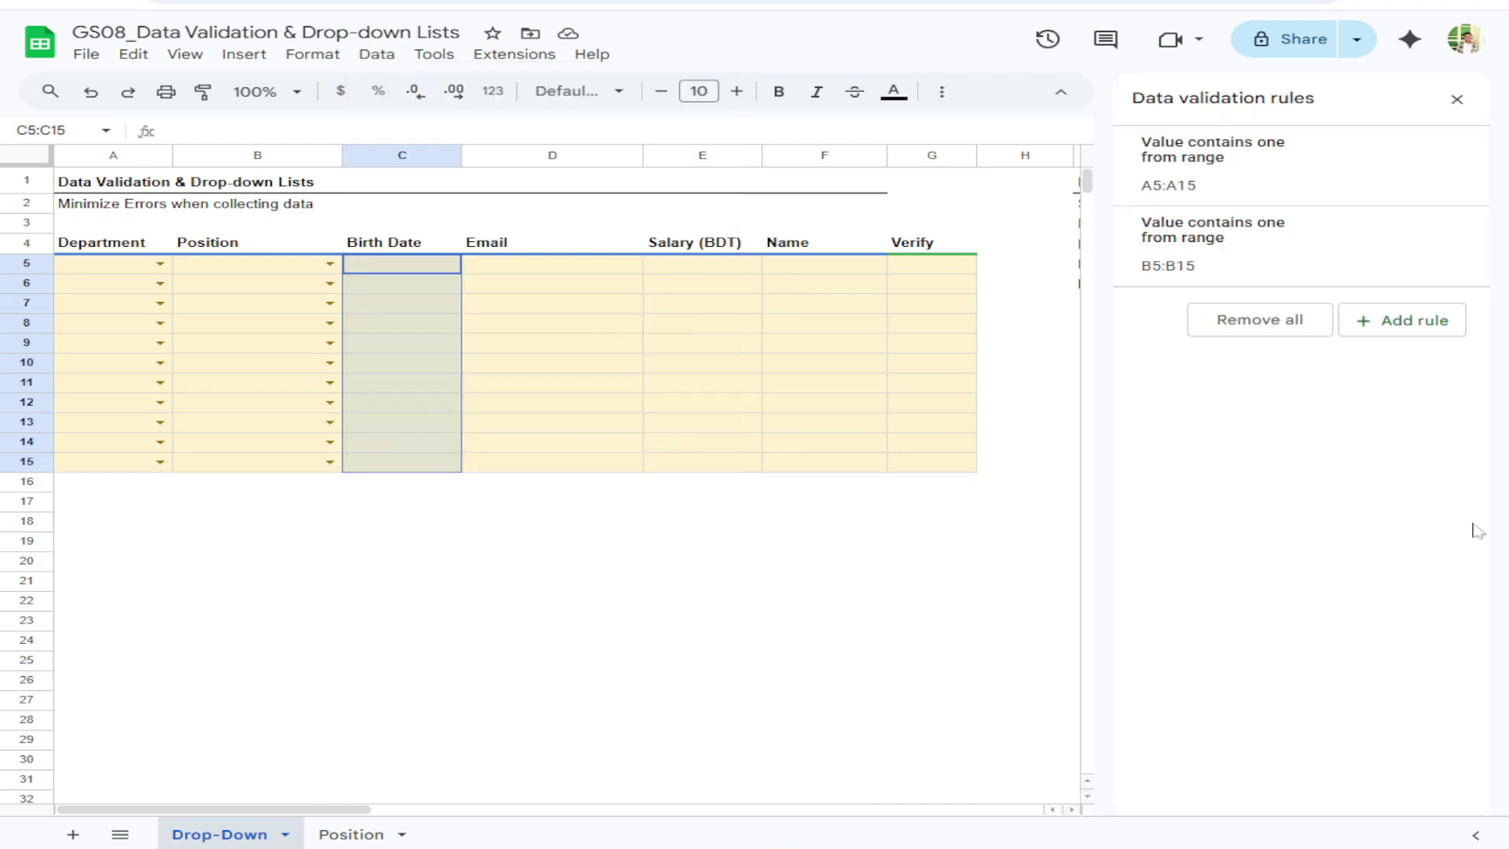
click(1412, 330)
click(1185, 261)
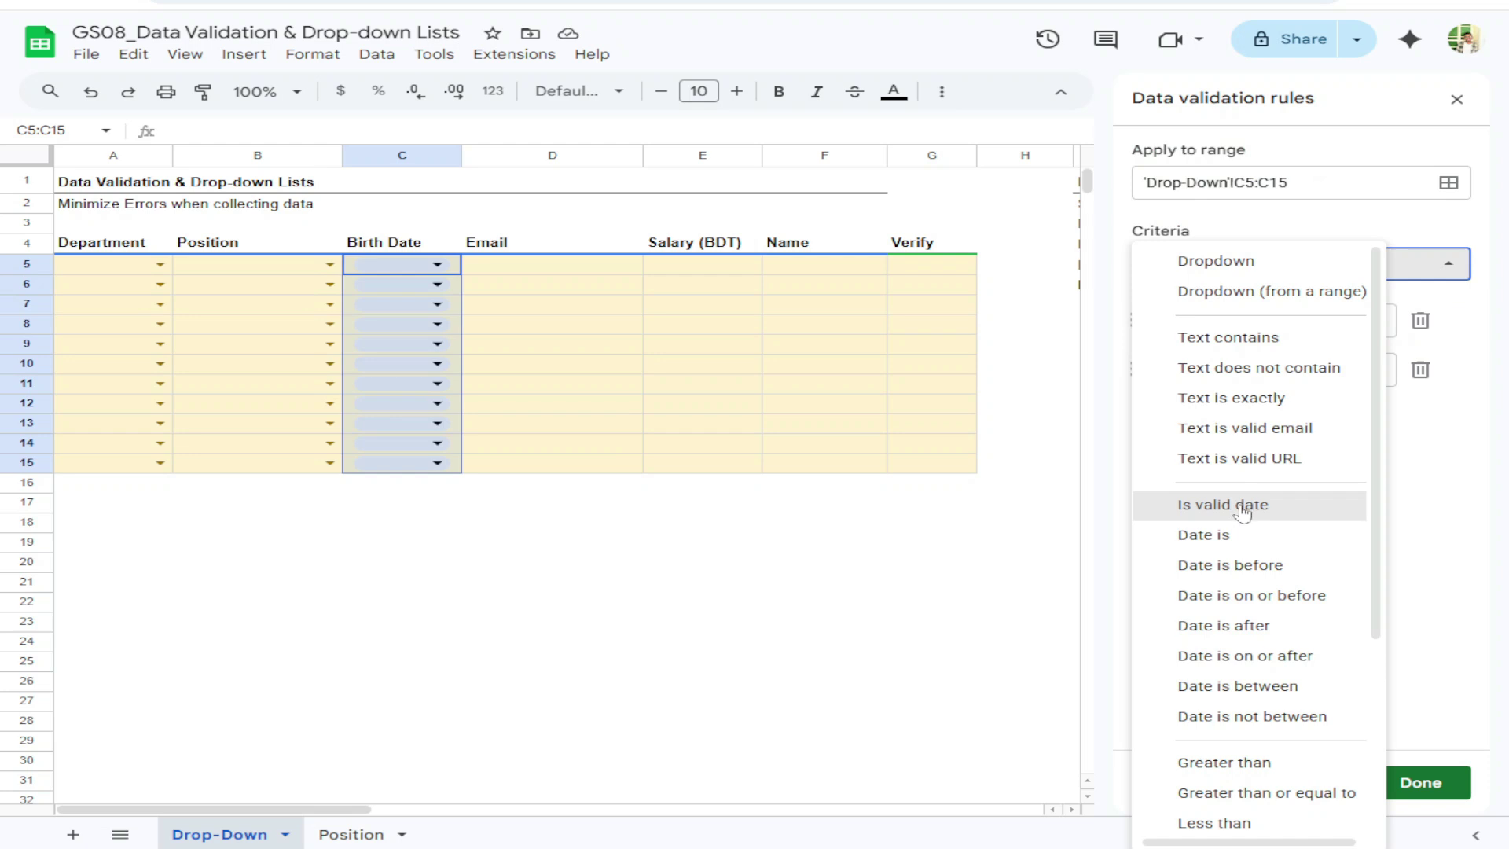
scroll(1242, 502, down, 4)
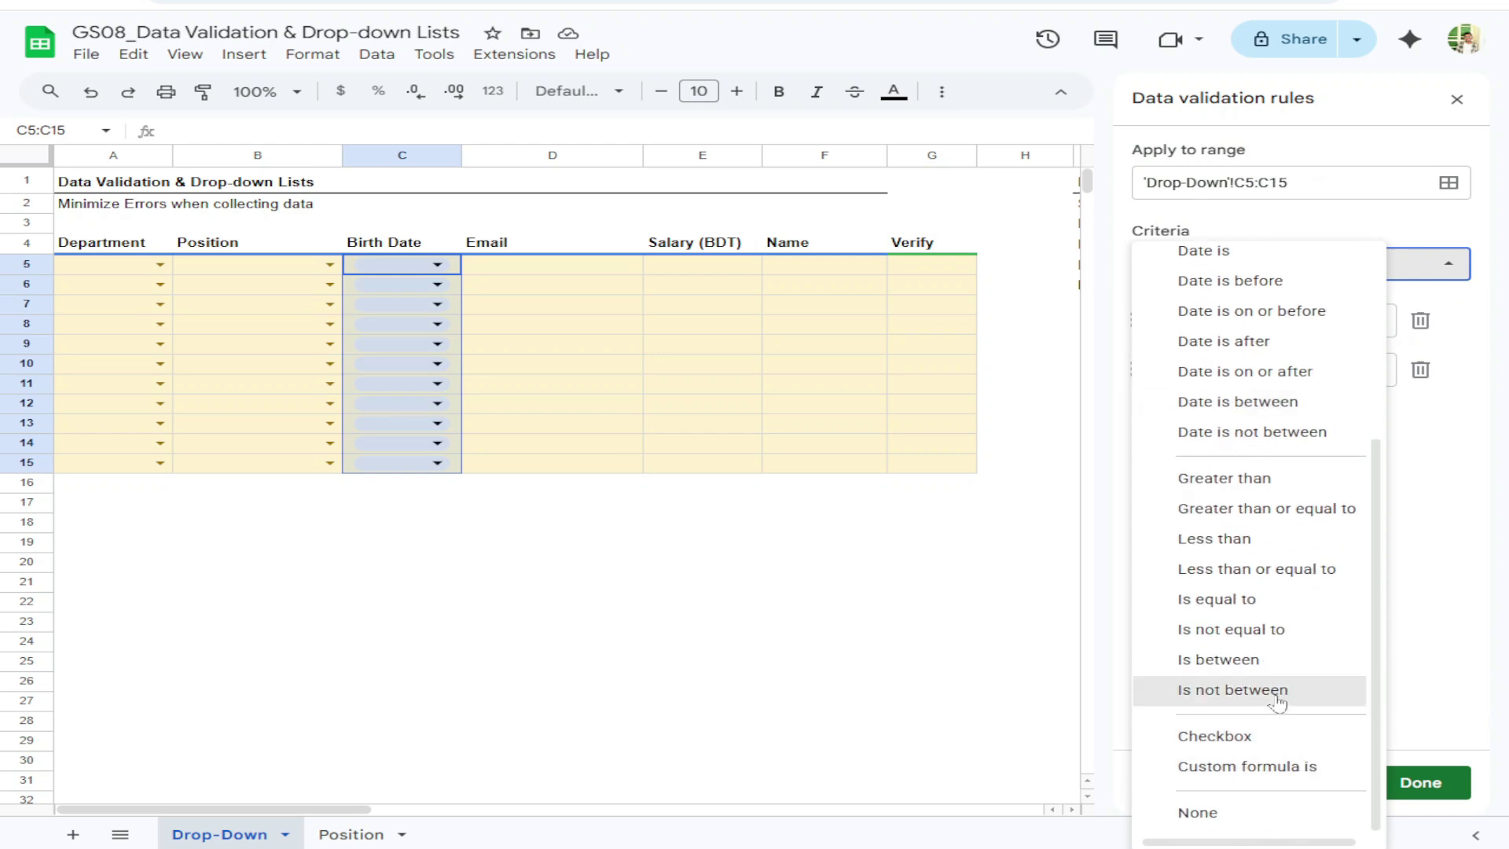
scroll(1245, 477, up, 2)
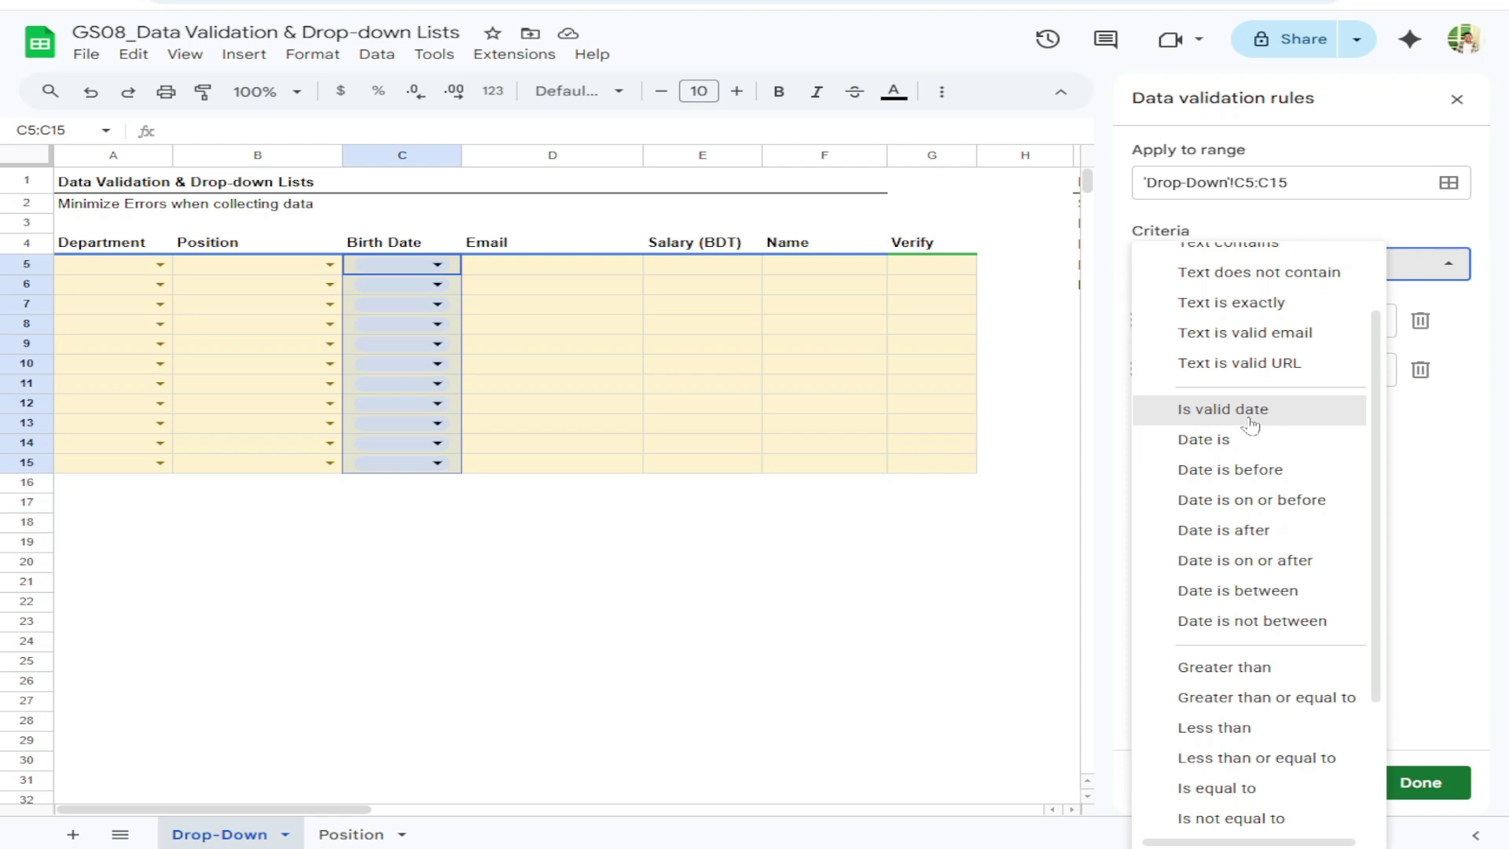
click(1250, 418)
click(1147, 476)
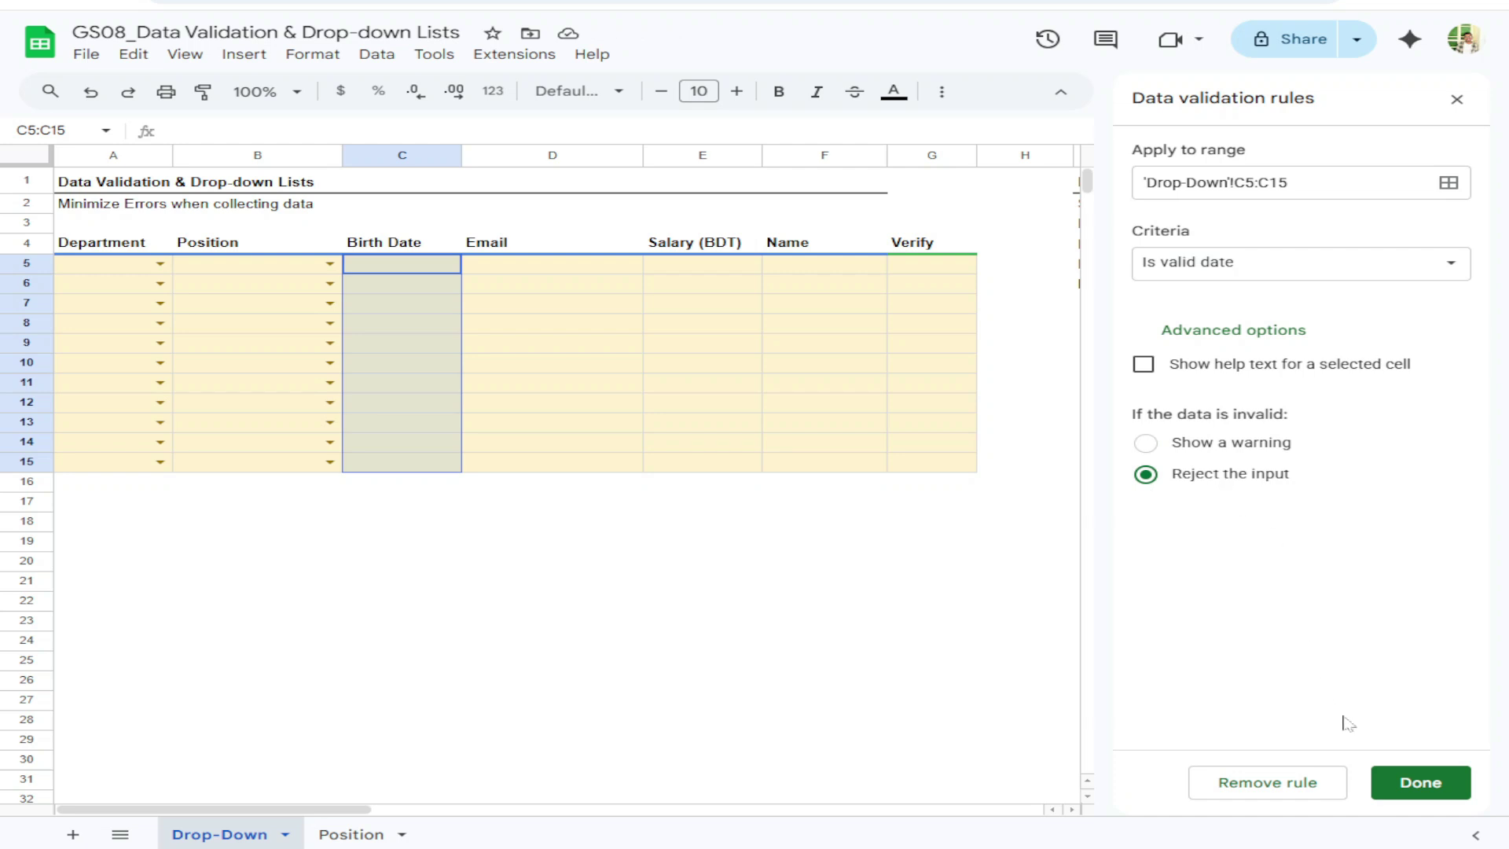
click(1415, 781)
click(1456, 99)
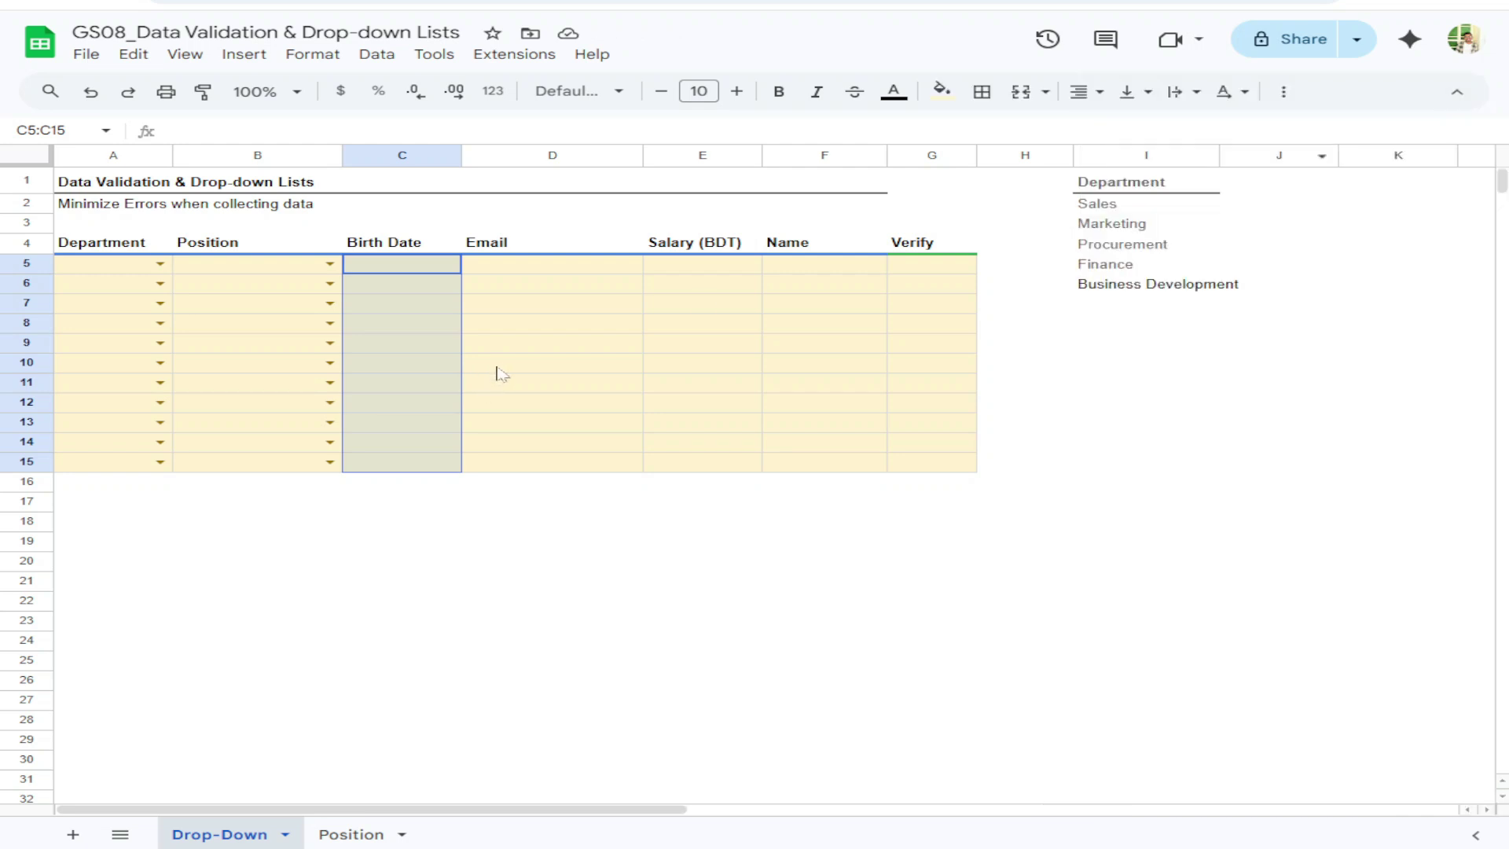
click(406, 268)
double_click(400, 304)
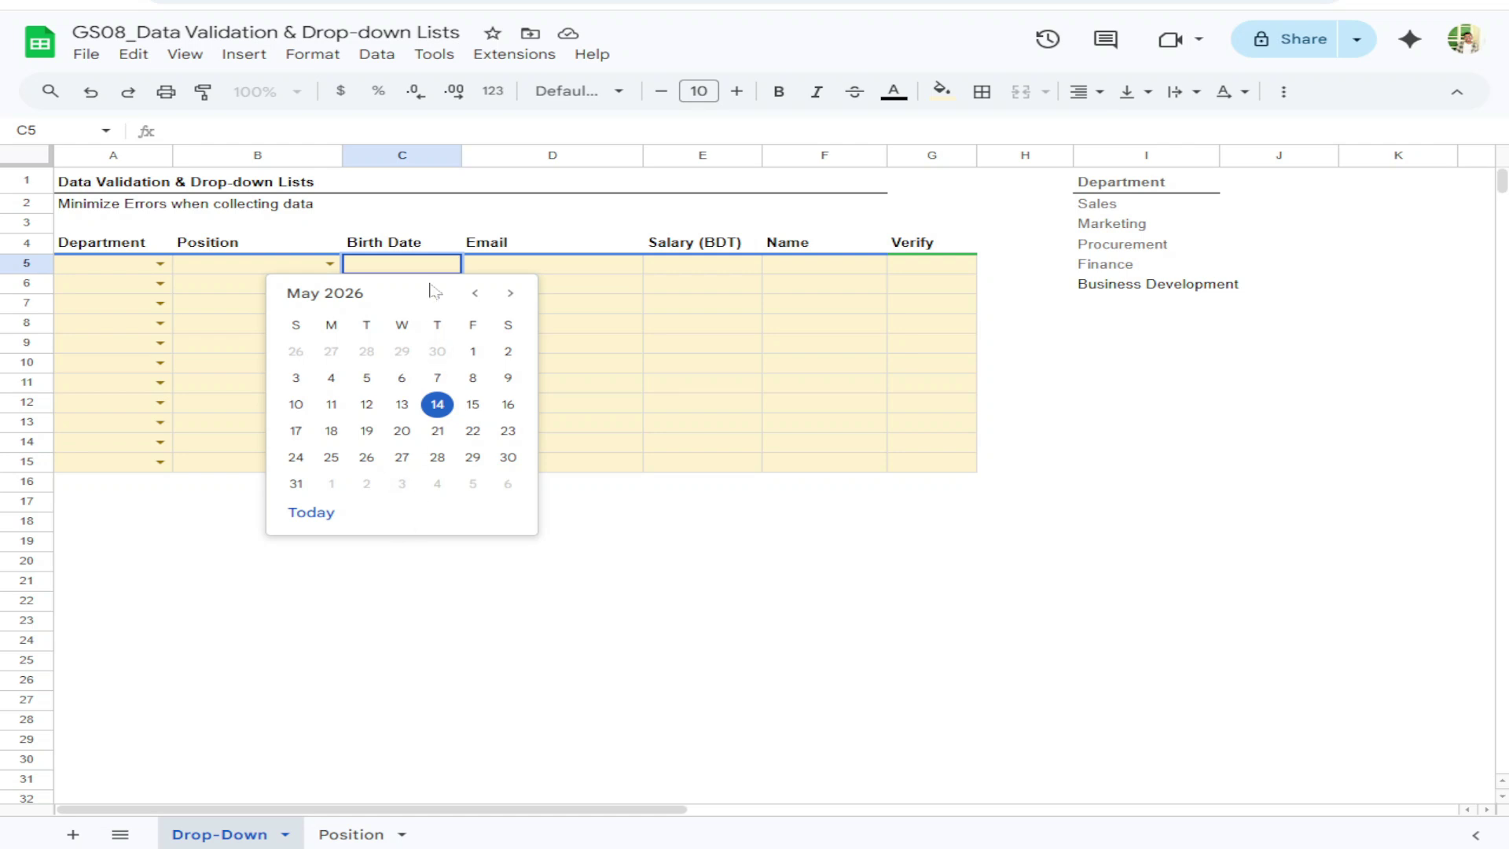
click(311, 512)
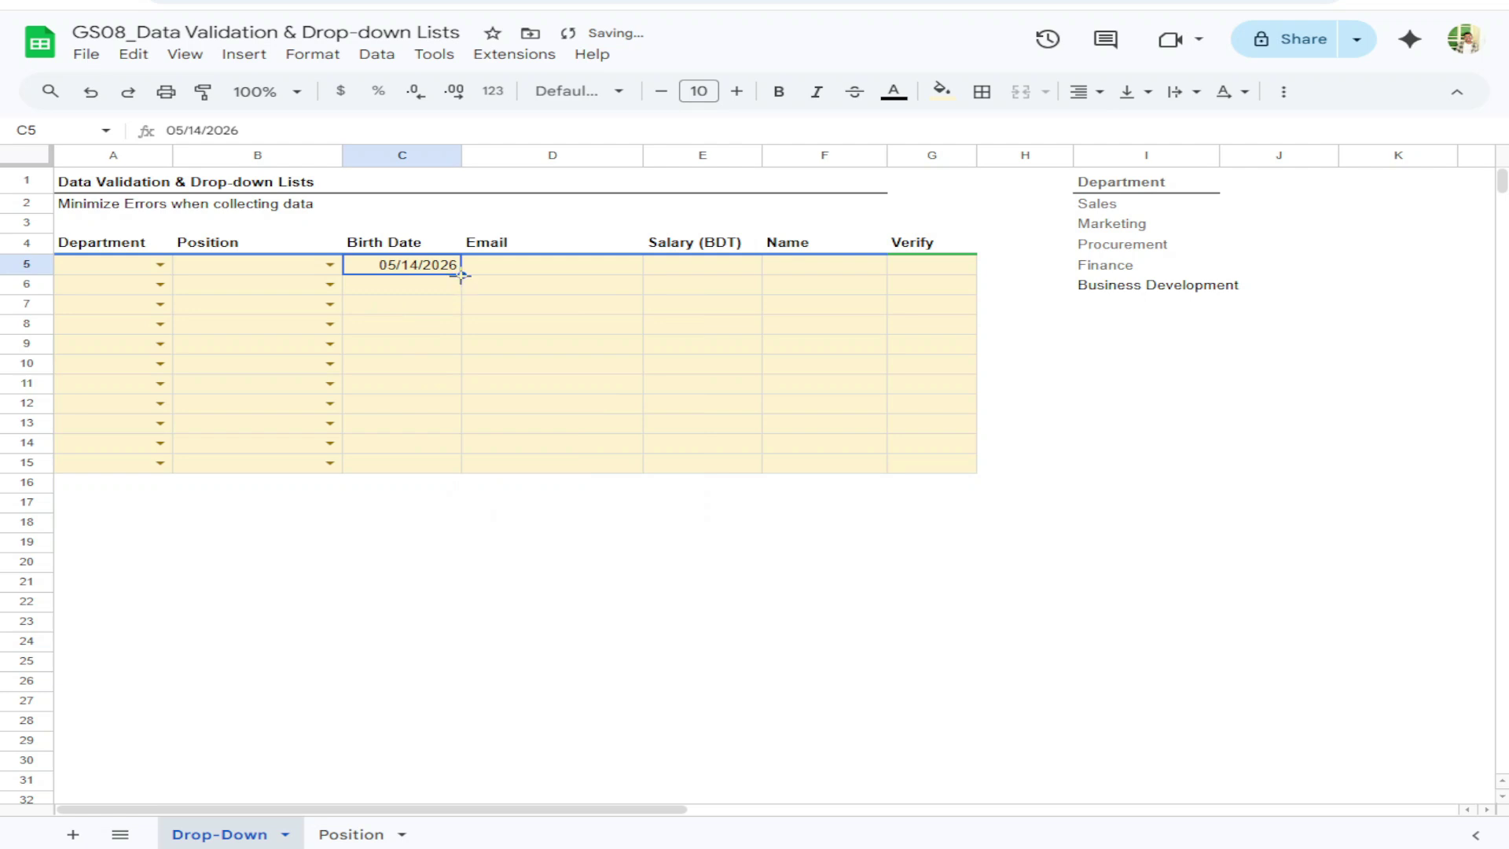
drag(462, 275, 462, 464)
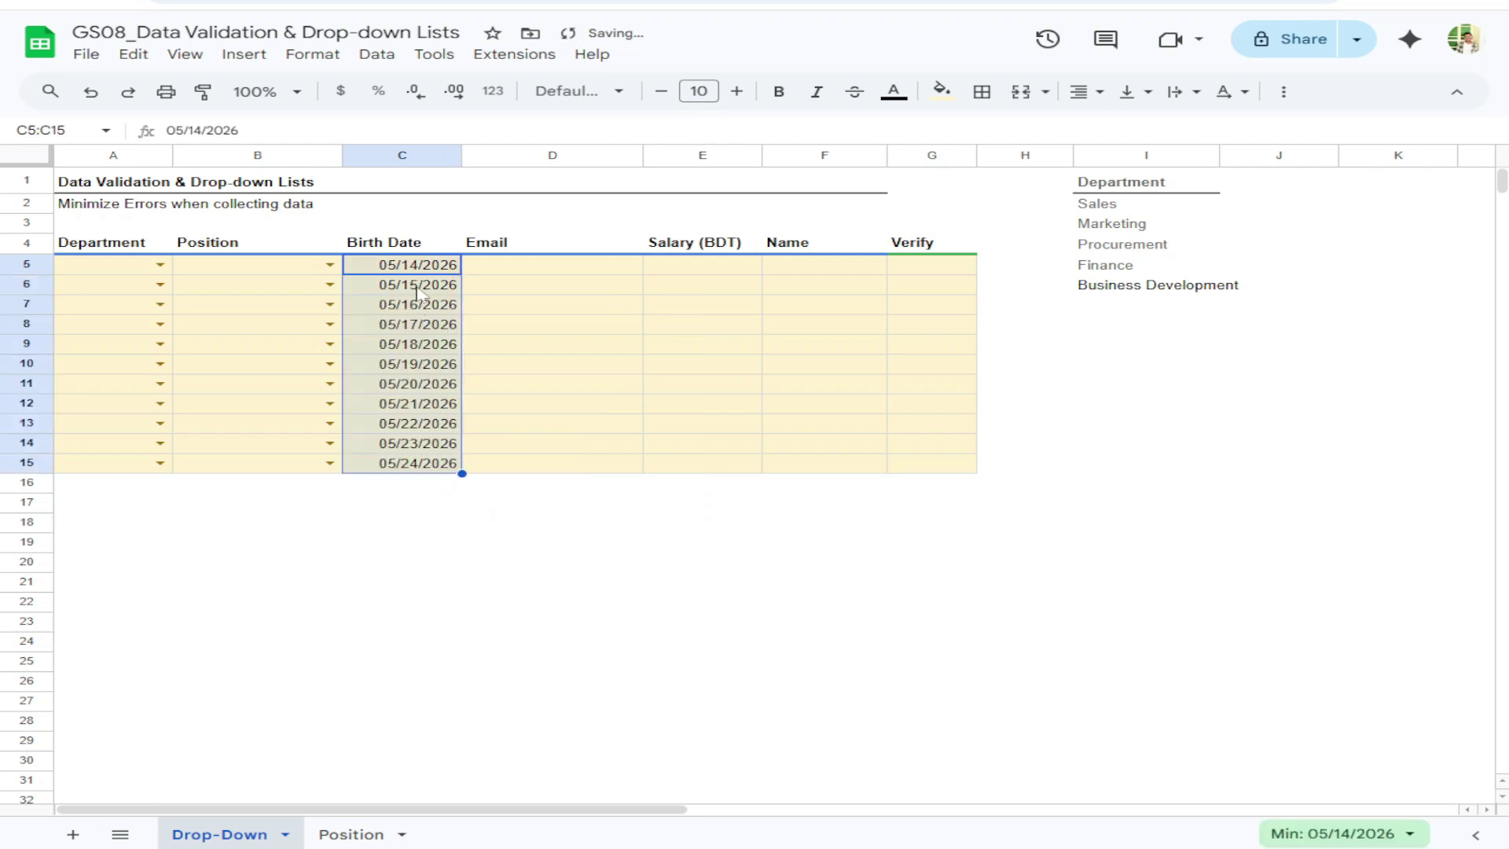
drag(419, 290, 421, 470)
key(Delete)
click(414, 330)
key(Up)
key(Up)
key(Up)
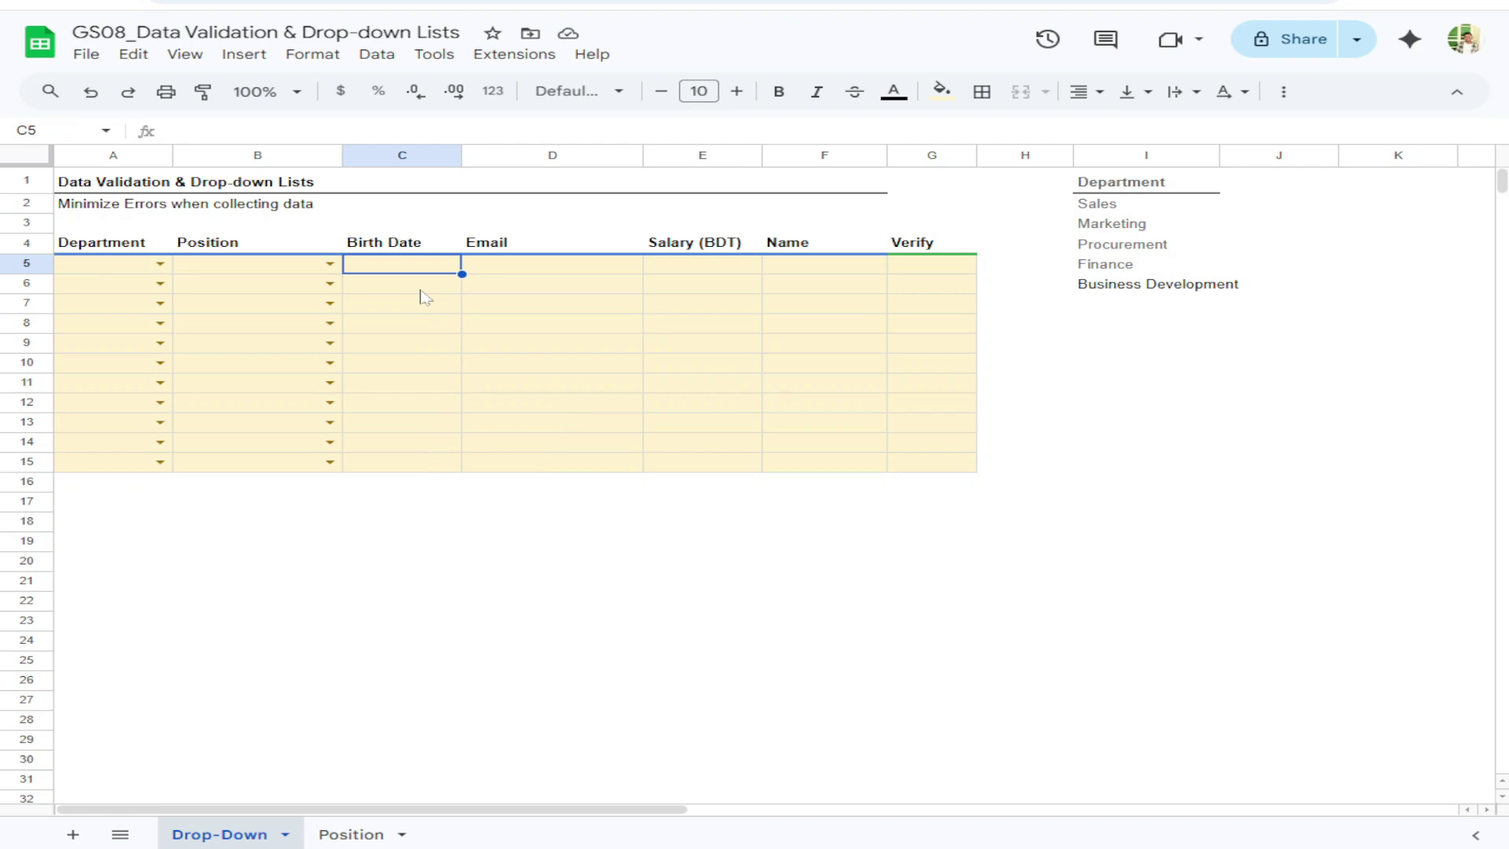
text(hello)
key(Return)
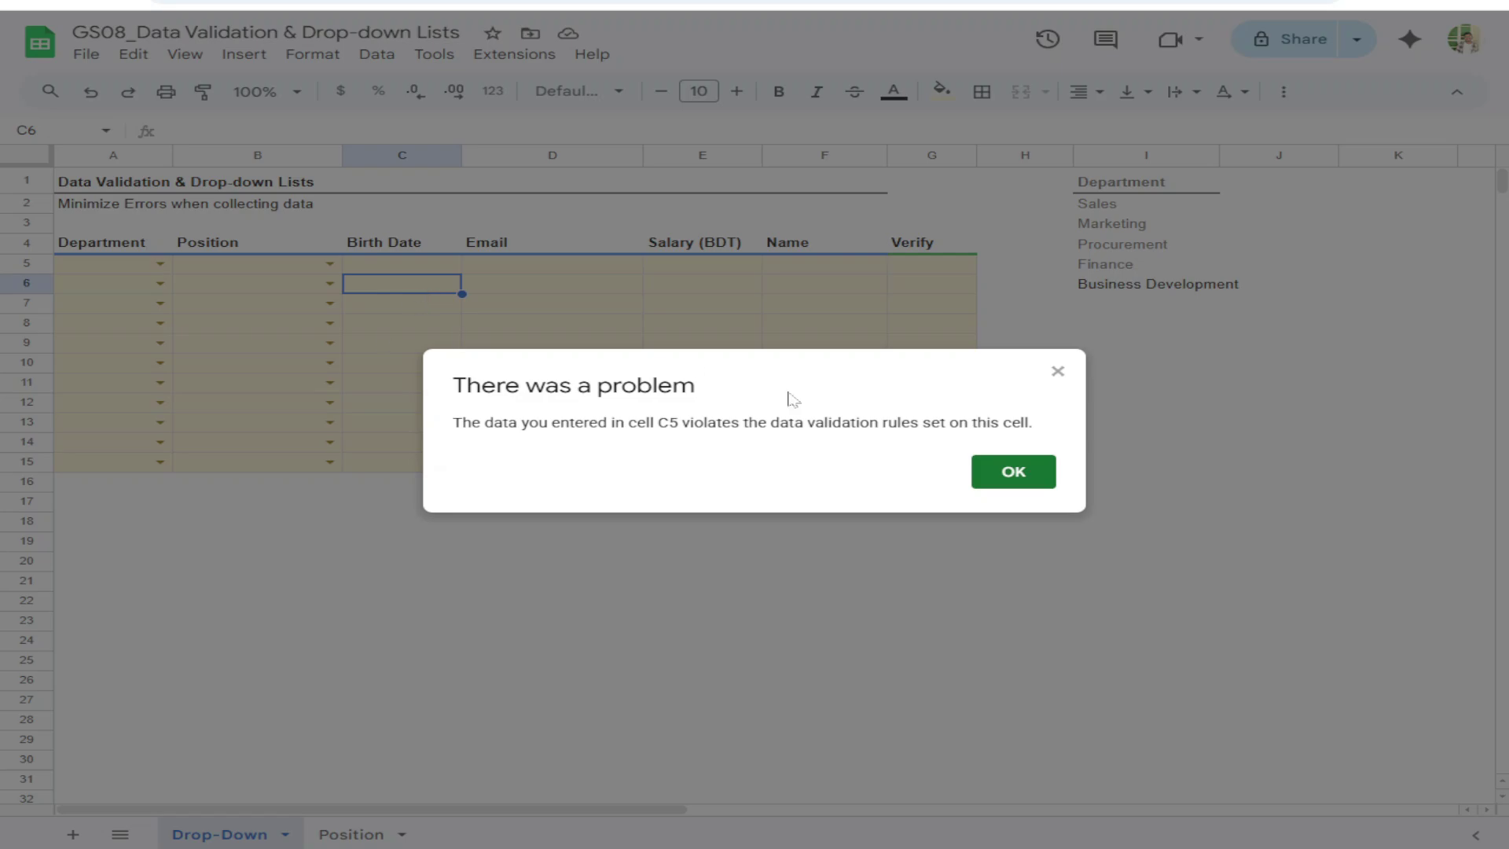
click(1009, 472)
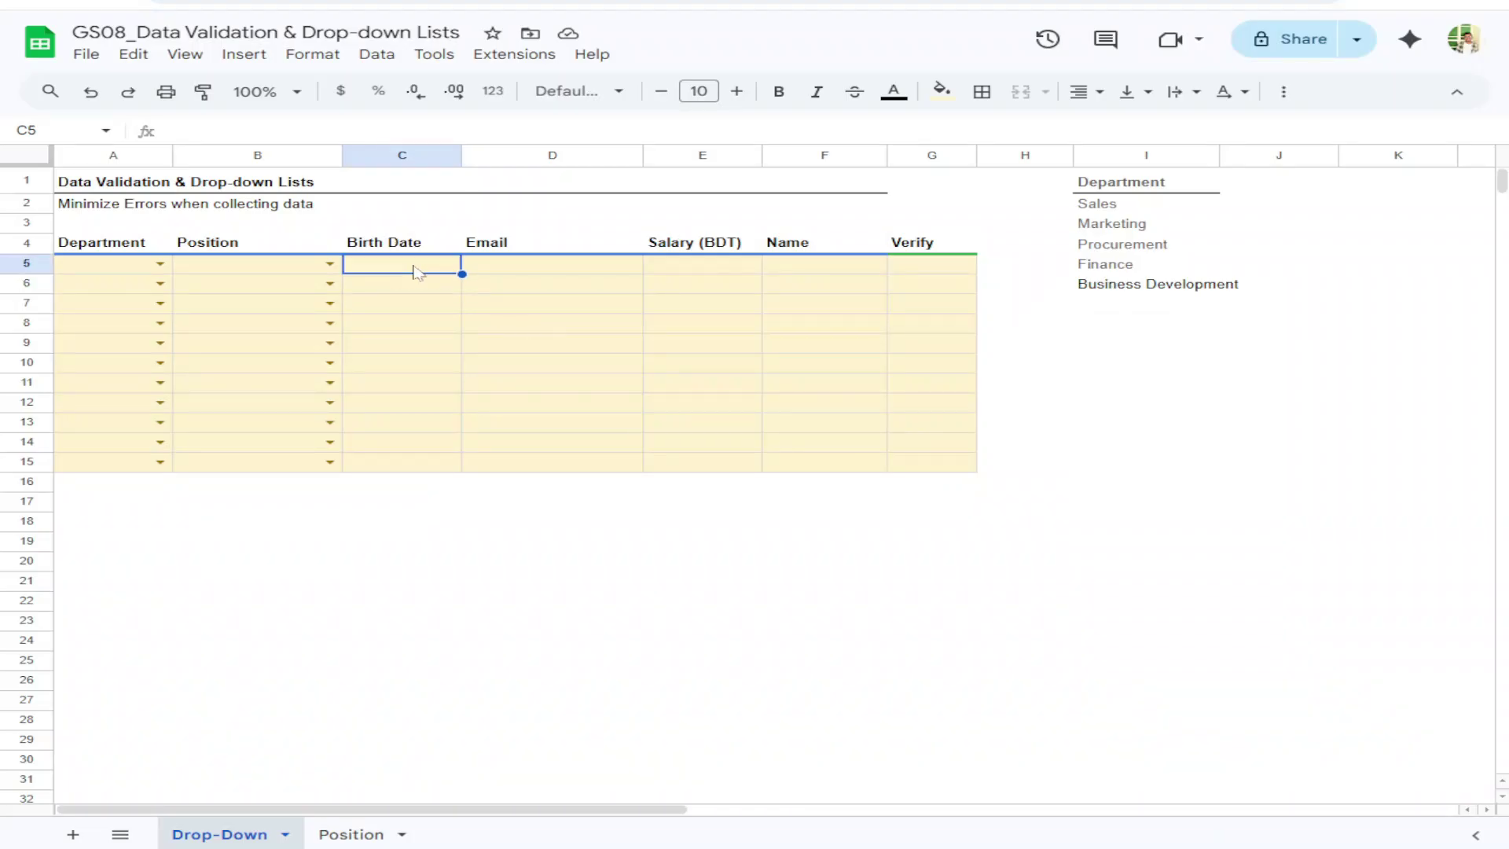
text(0)
key(Return)
key(Return)
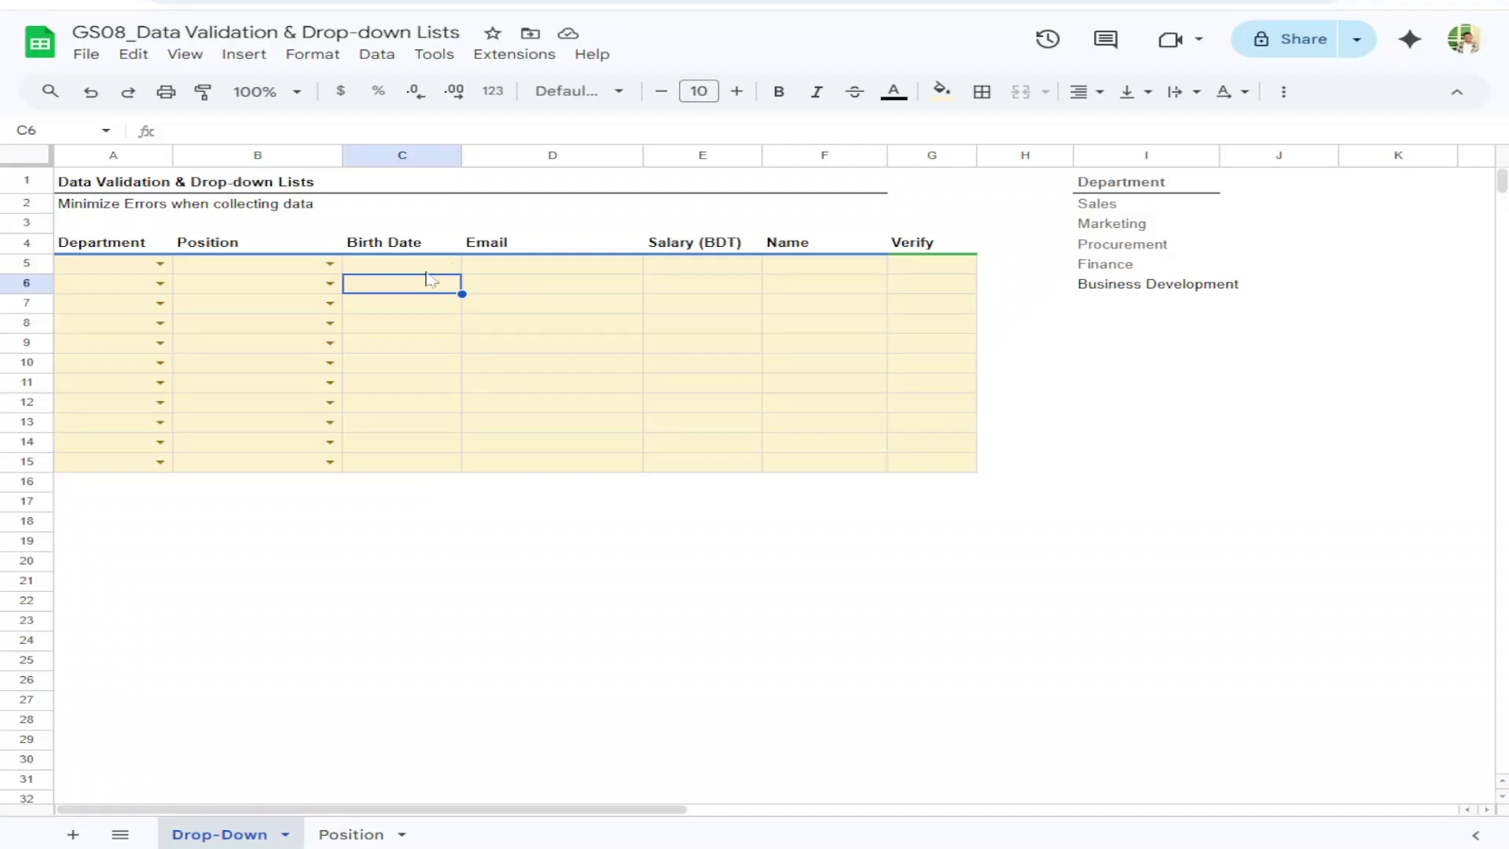
drag(430, 264, 435, 468)
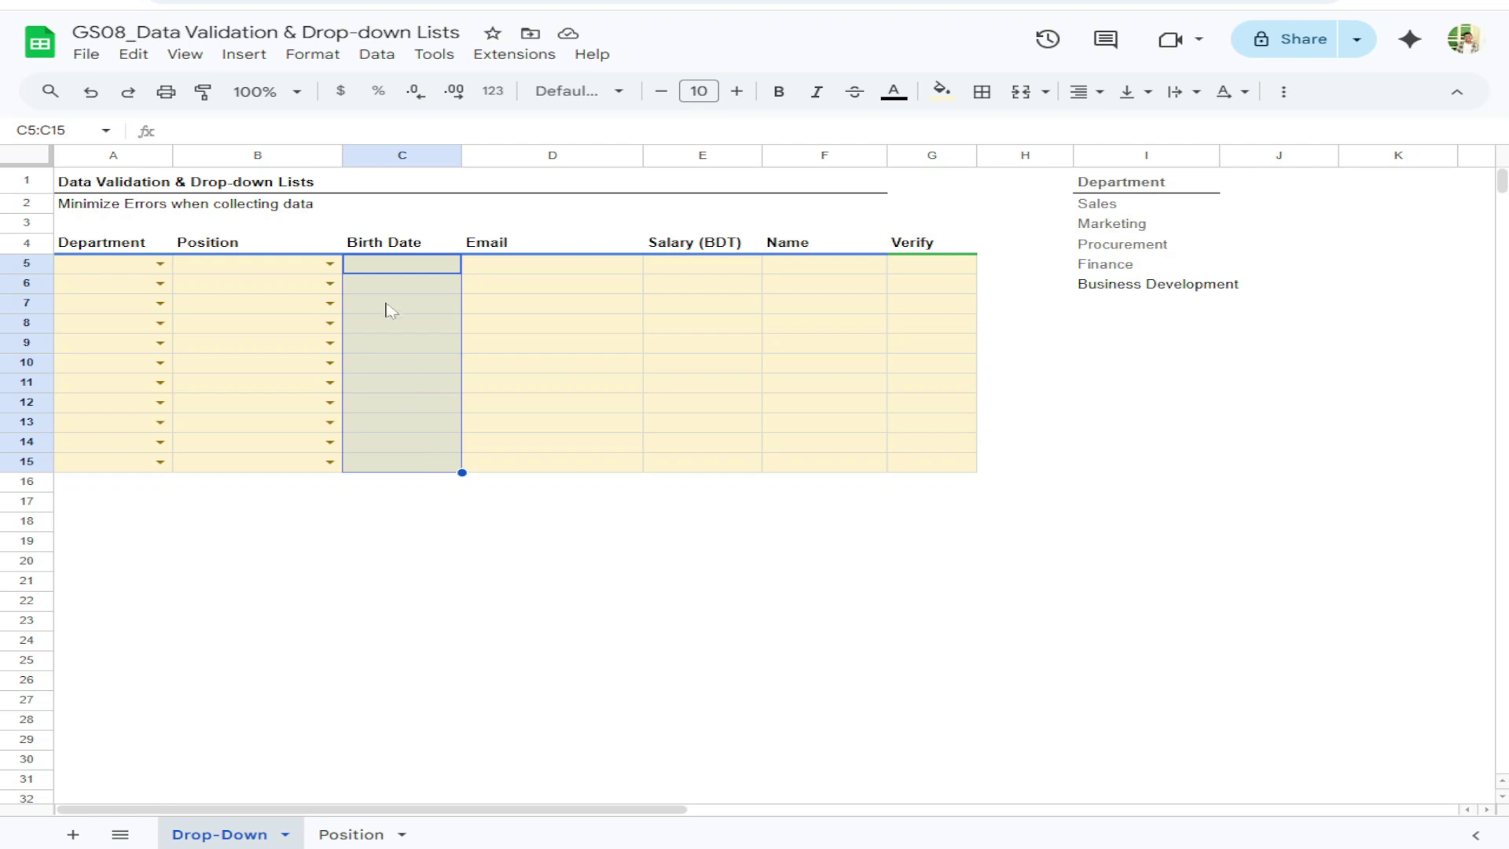
double_click(417, 265)
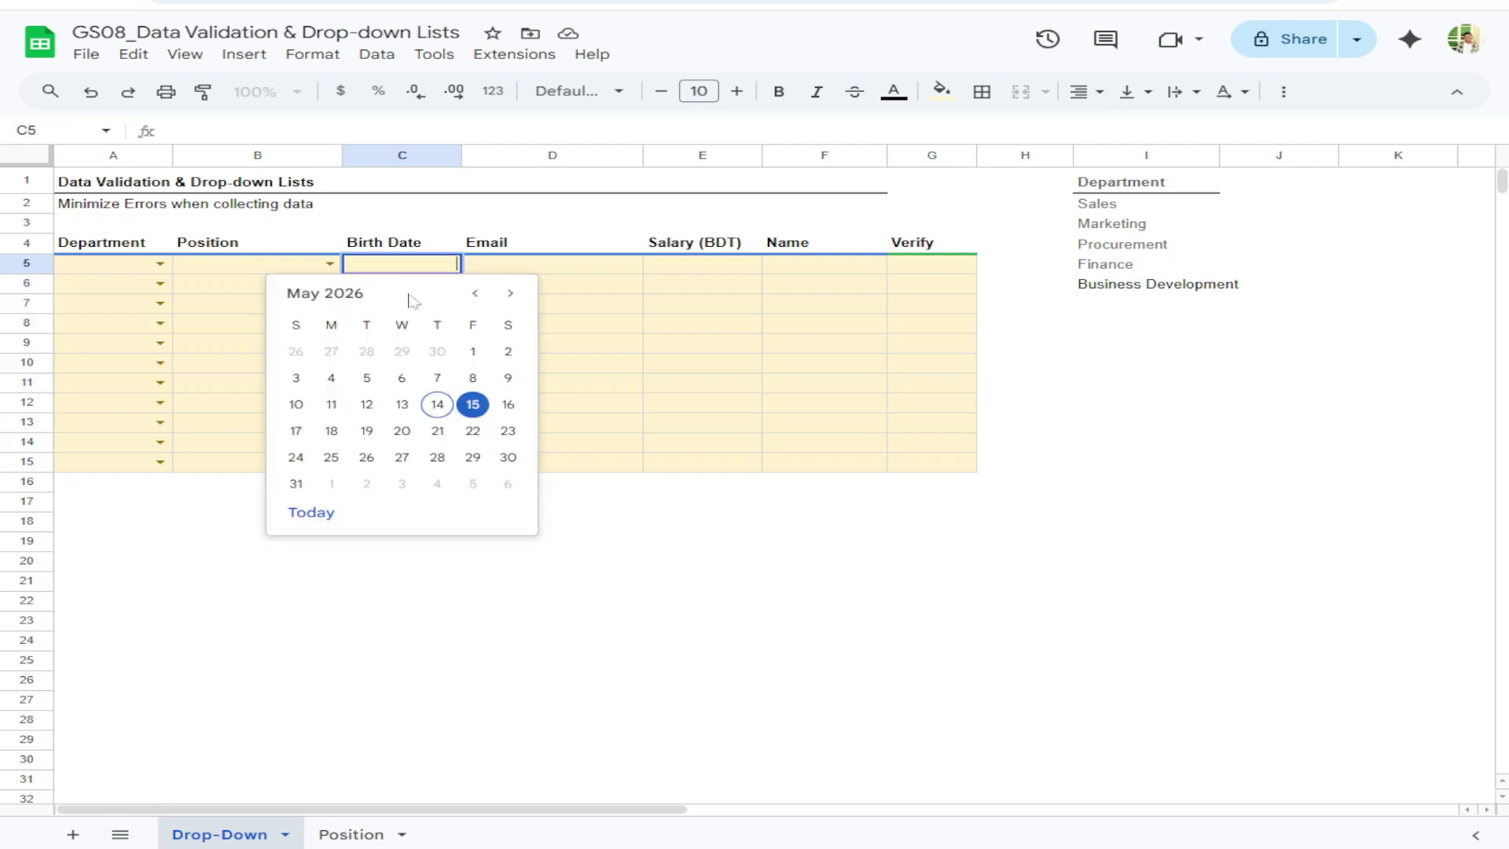
click(317, 514)
double_click(393, 285)
click(399, 425)
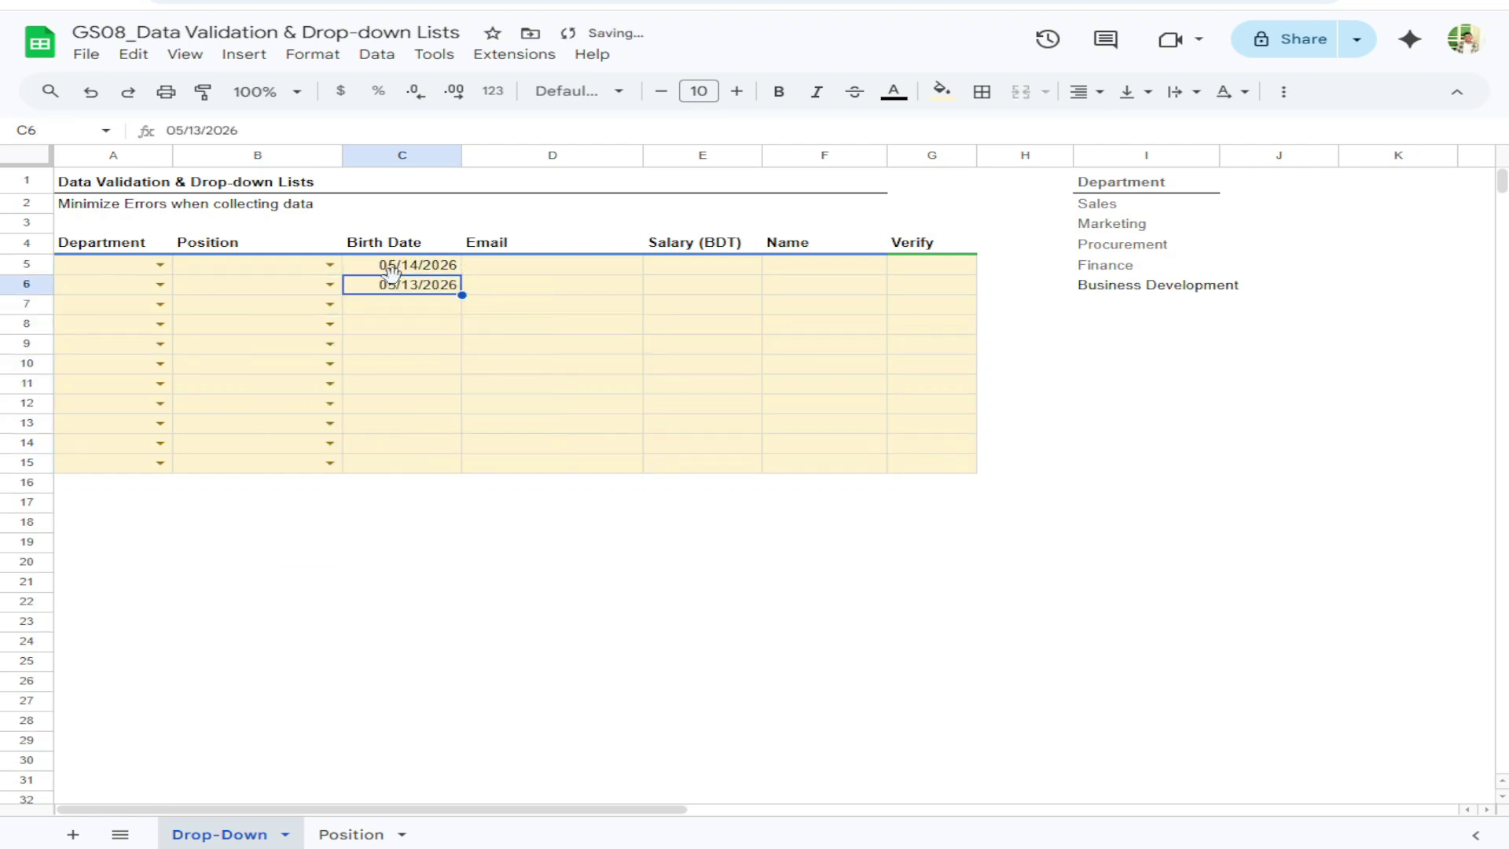
drag(391, 271, 416, 449)
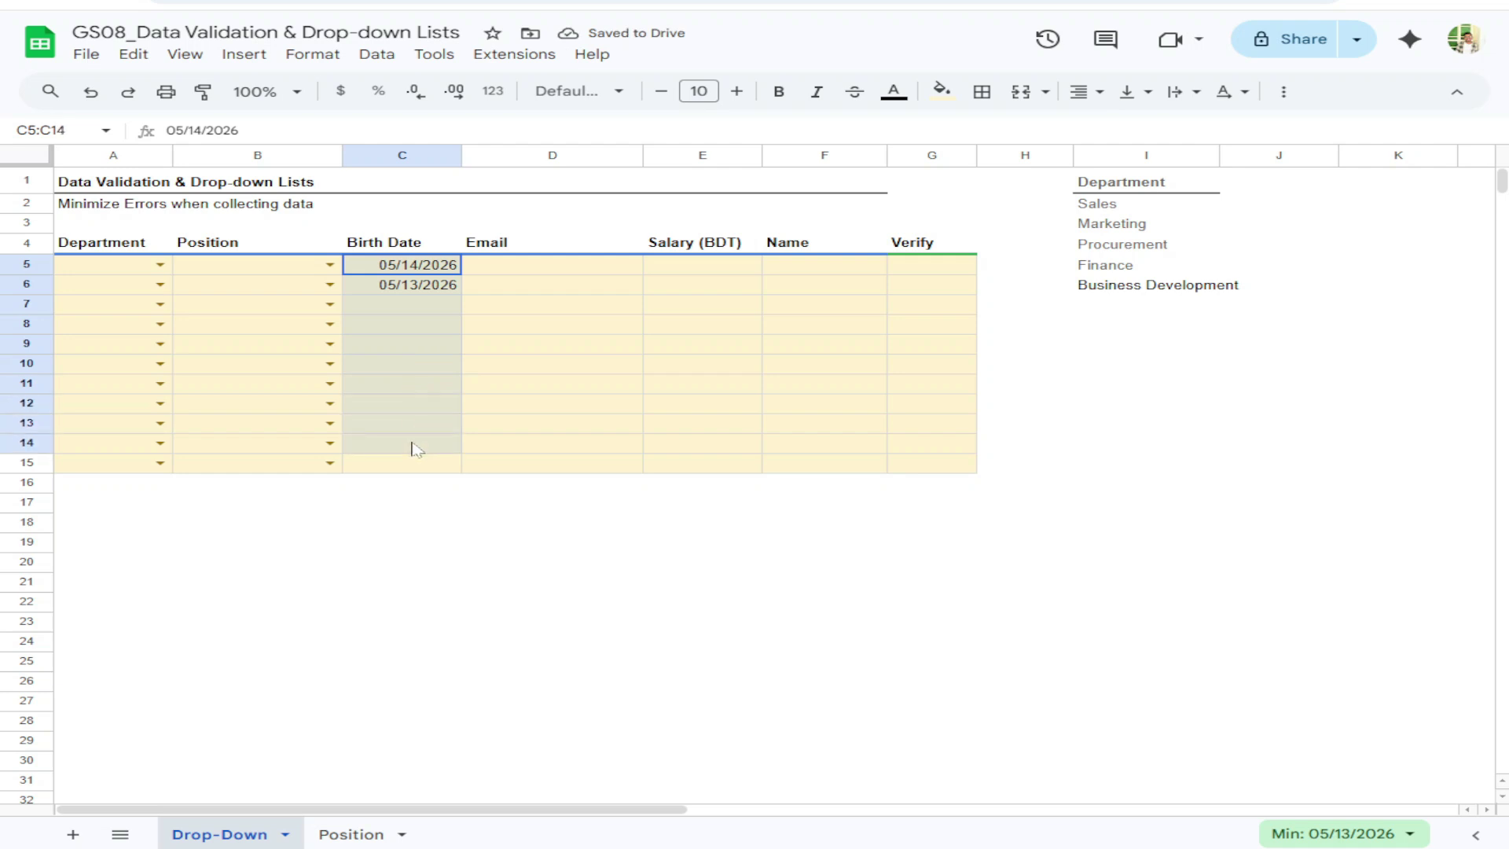
key(Delete)
click(533, 267)
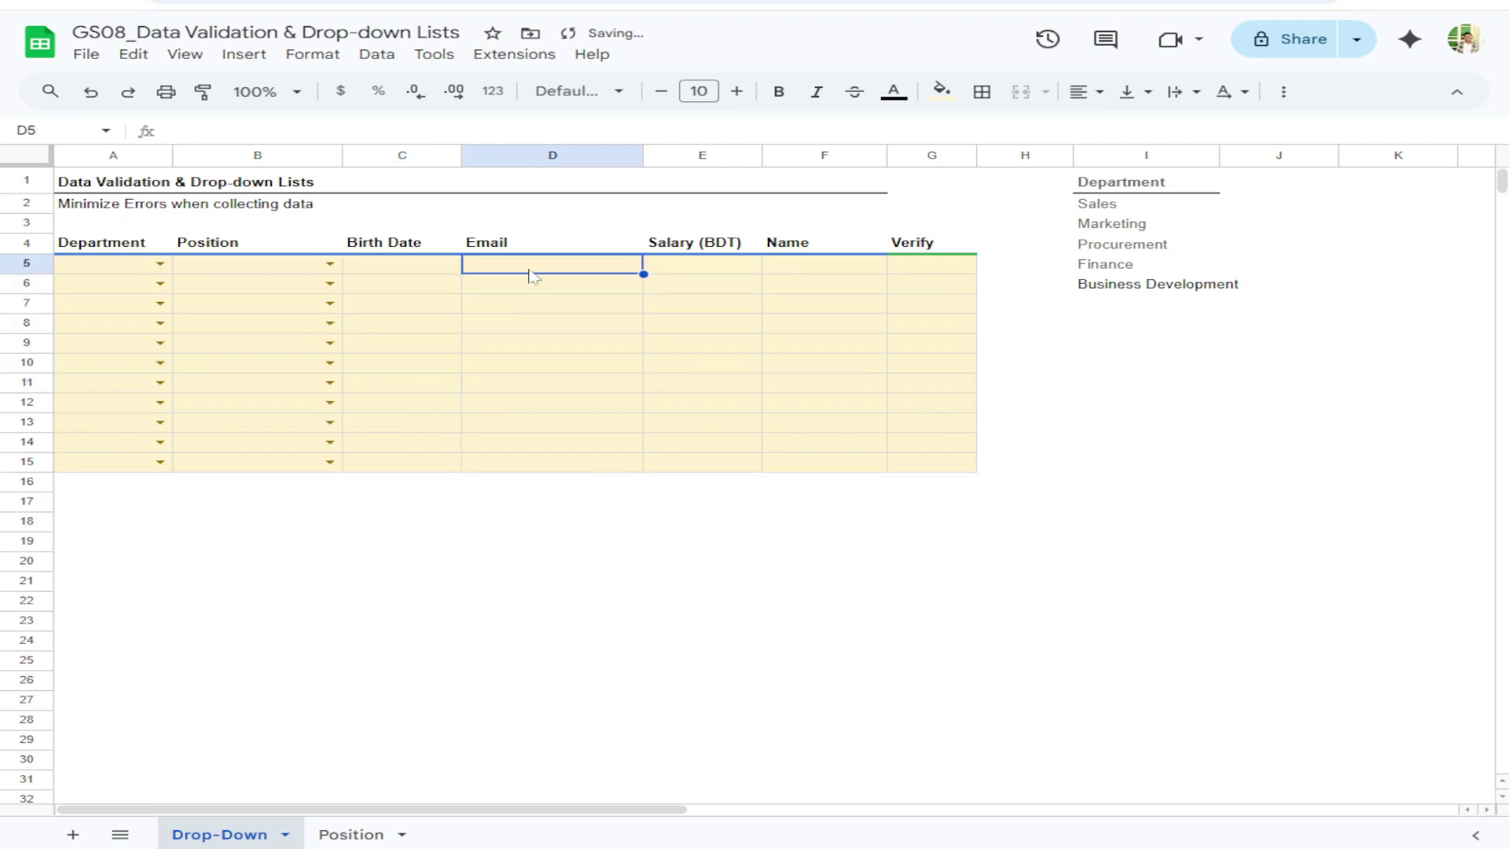
Add a 'Text is valid email' rule to D5:D15 that rejects input and shows help text
drag(535, 275, 552, 463)
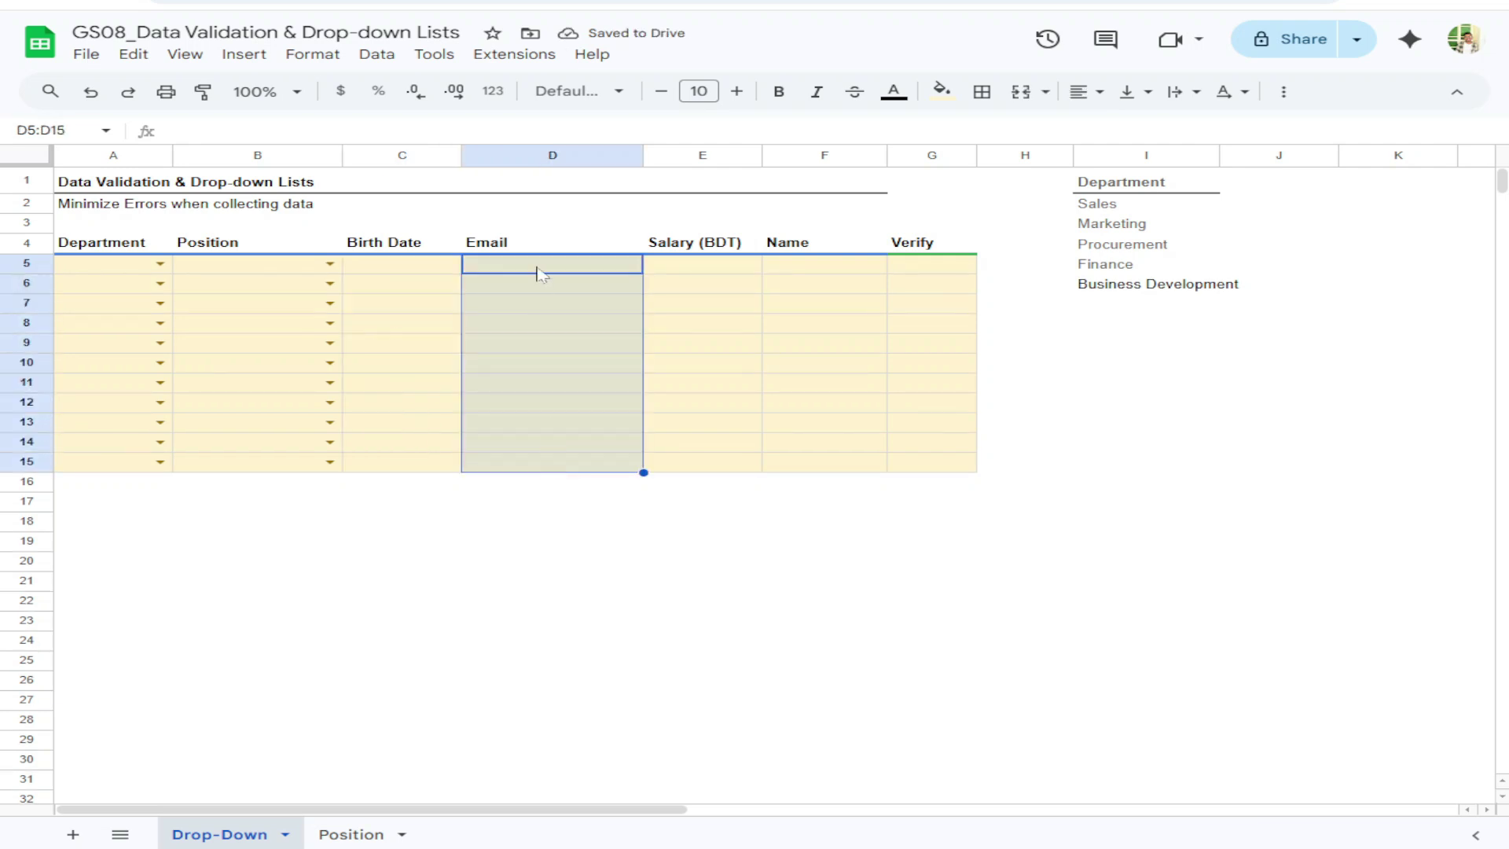
click(377, 55)
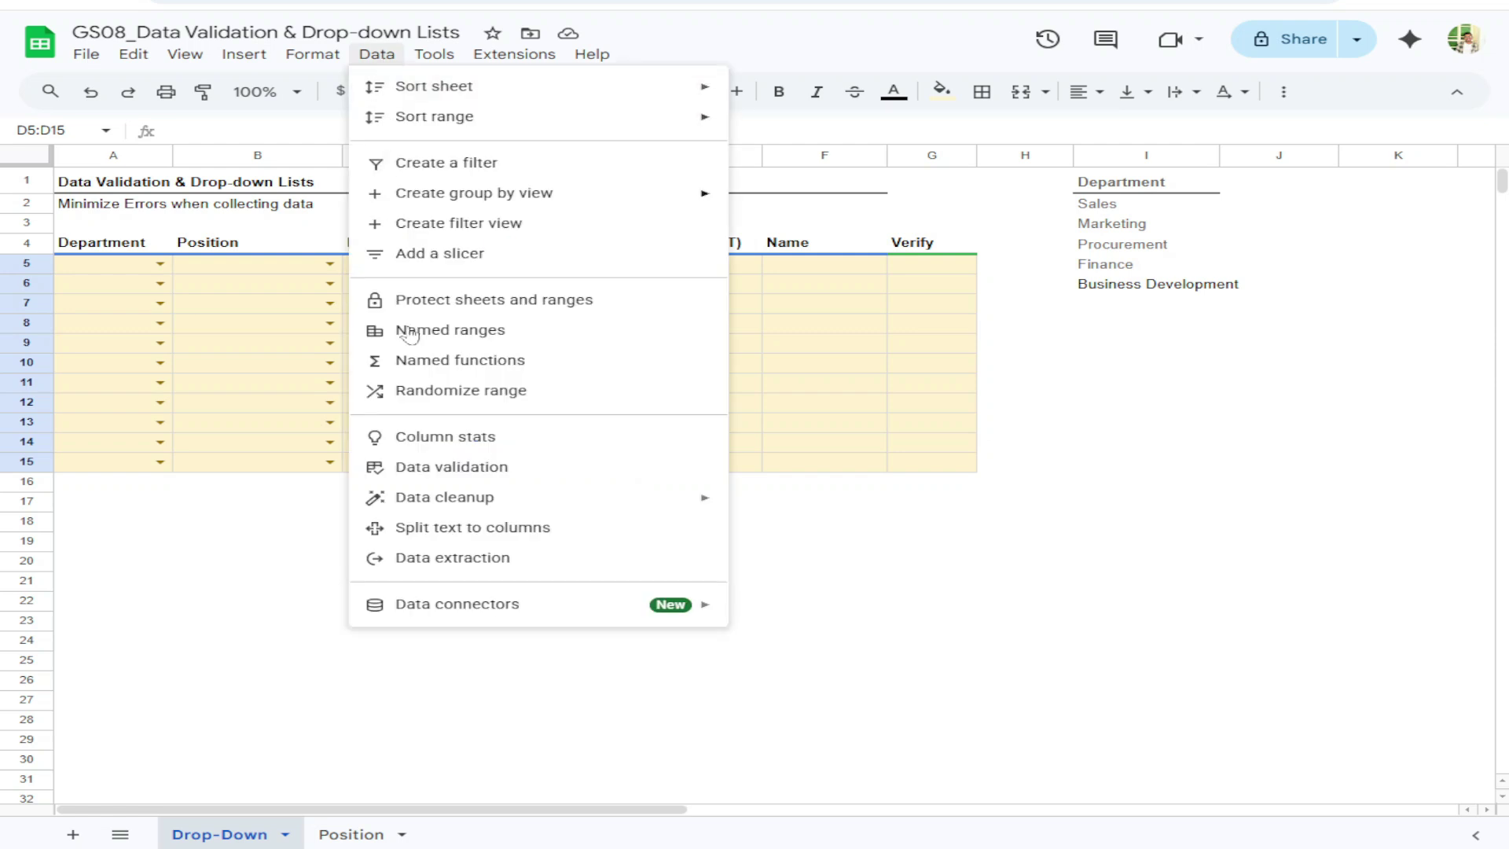
click(465, 470)
click(1391, 385)
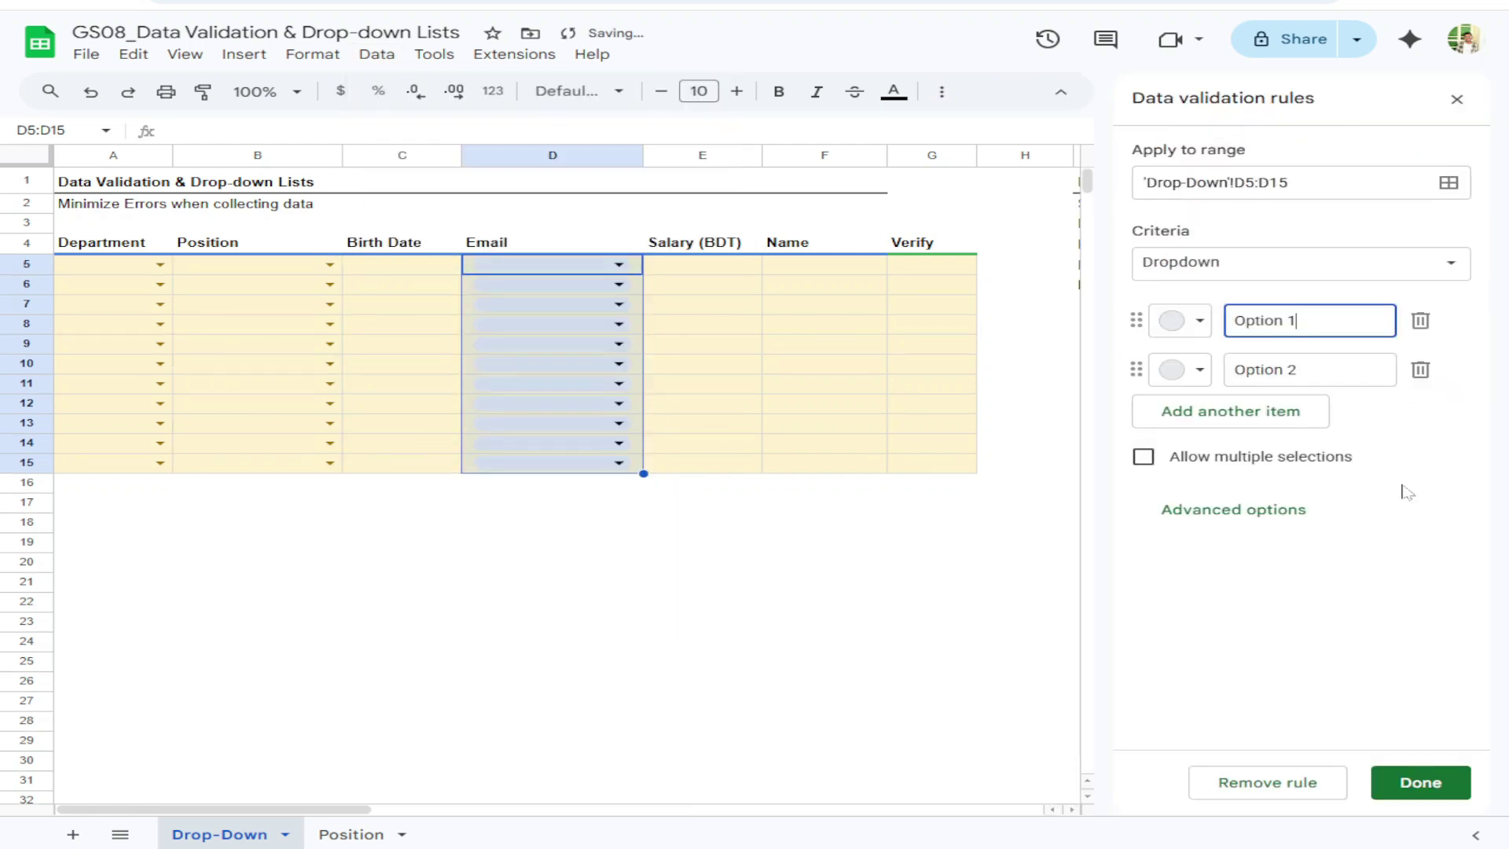
click(1247, 262)
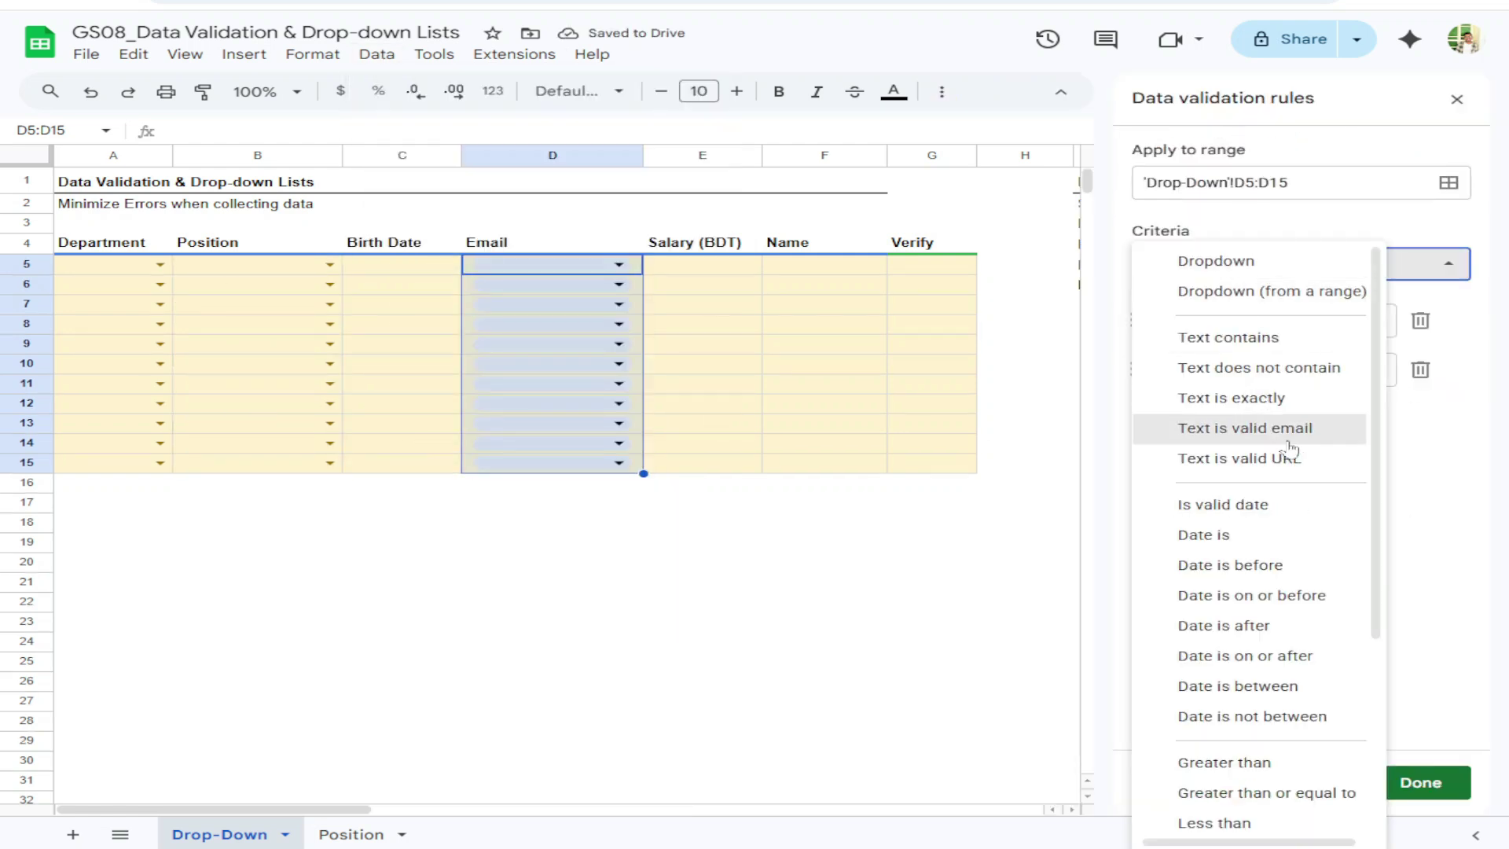
scroll(1290, 450, down, 3)
scroll(1283, 553, up, 3)
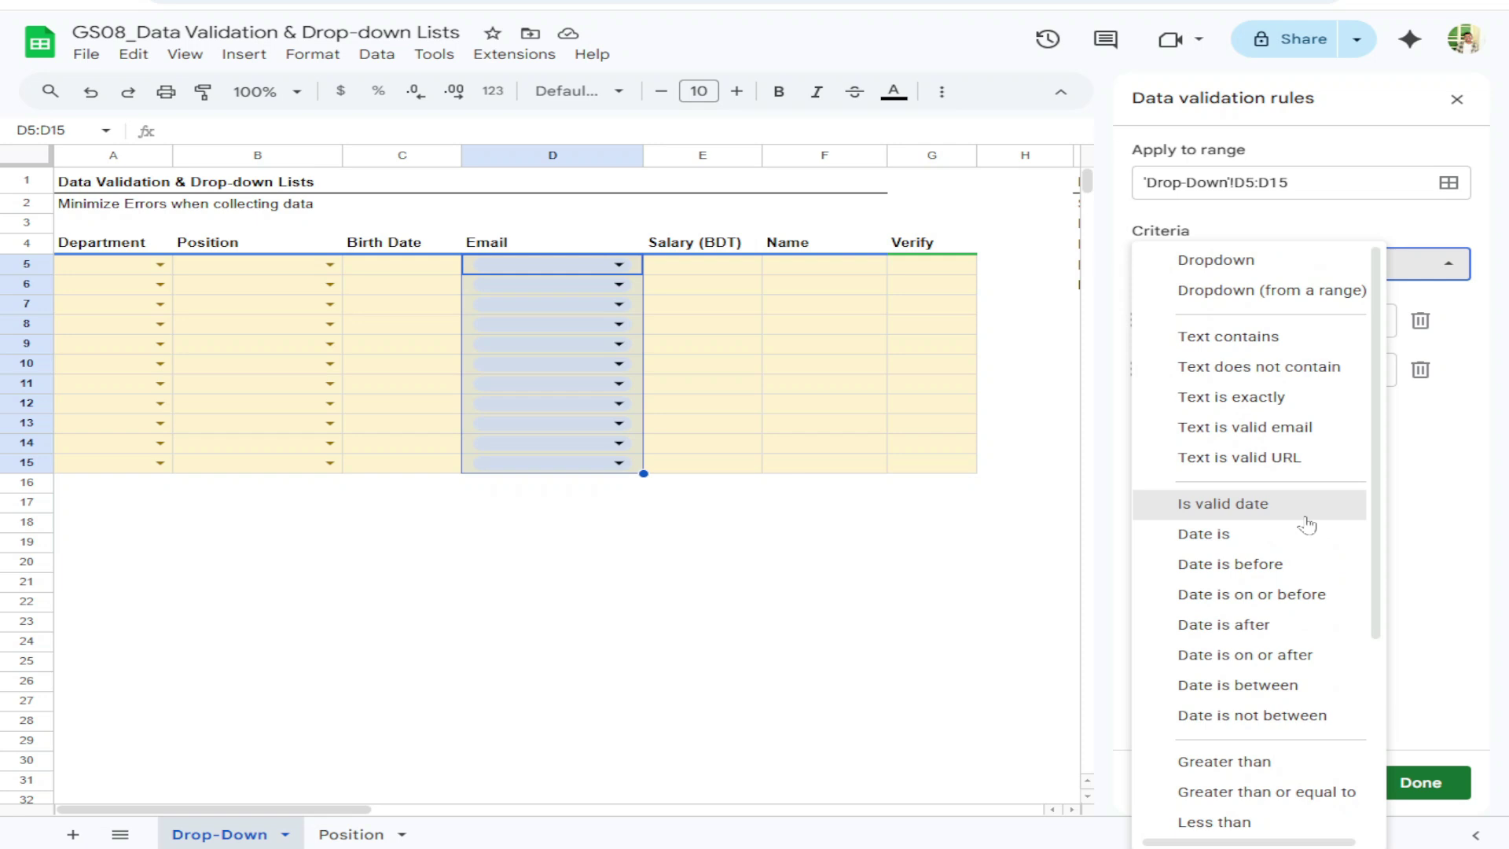
click(1265, 436)
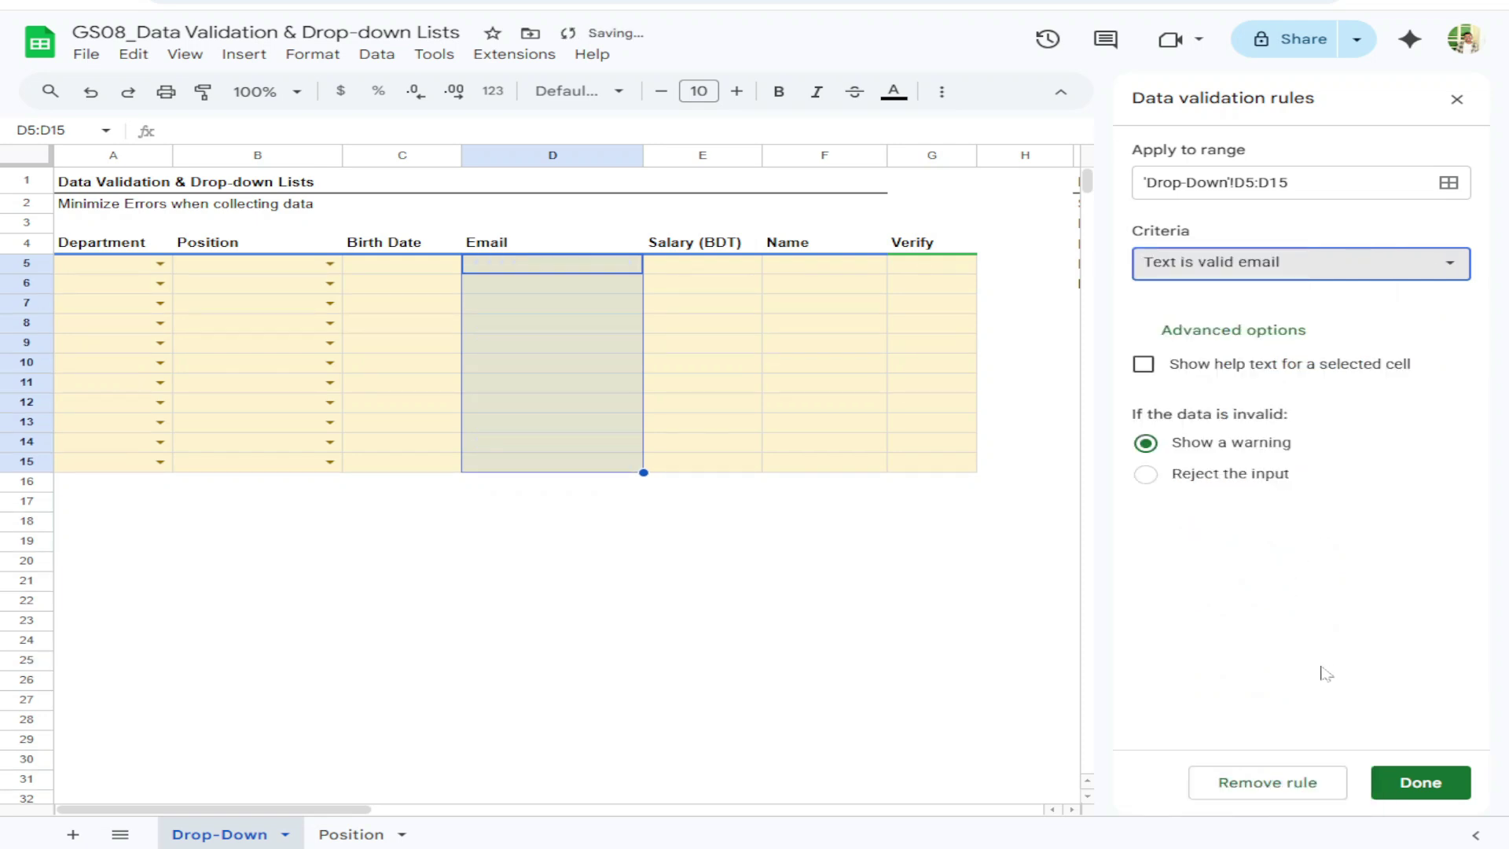
click(1146, 474)
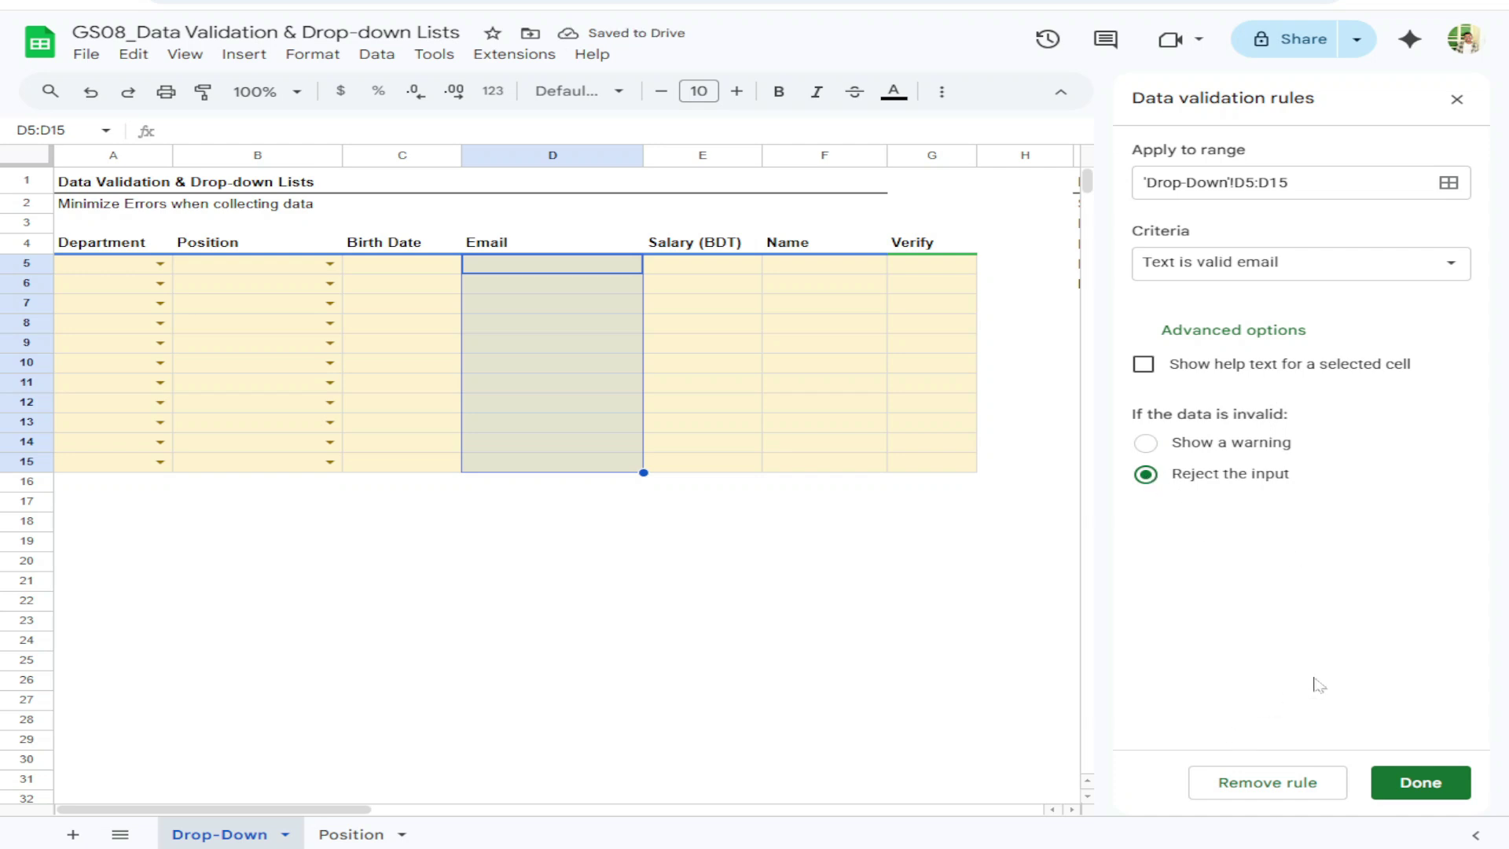
click(1143, 364)
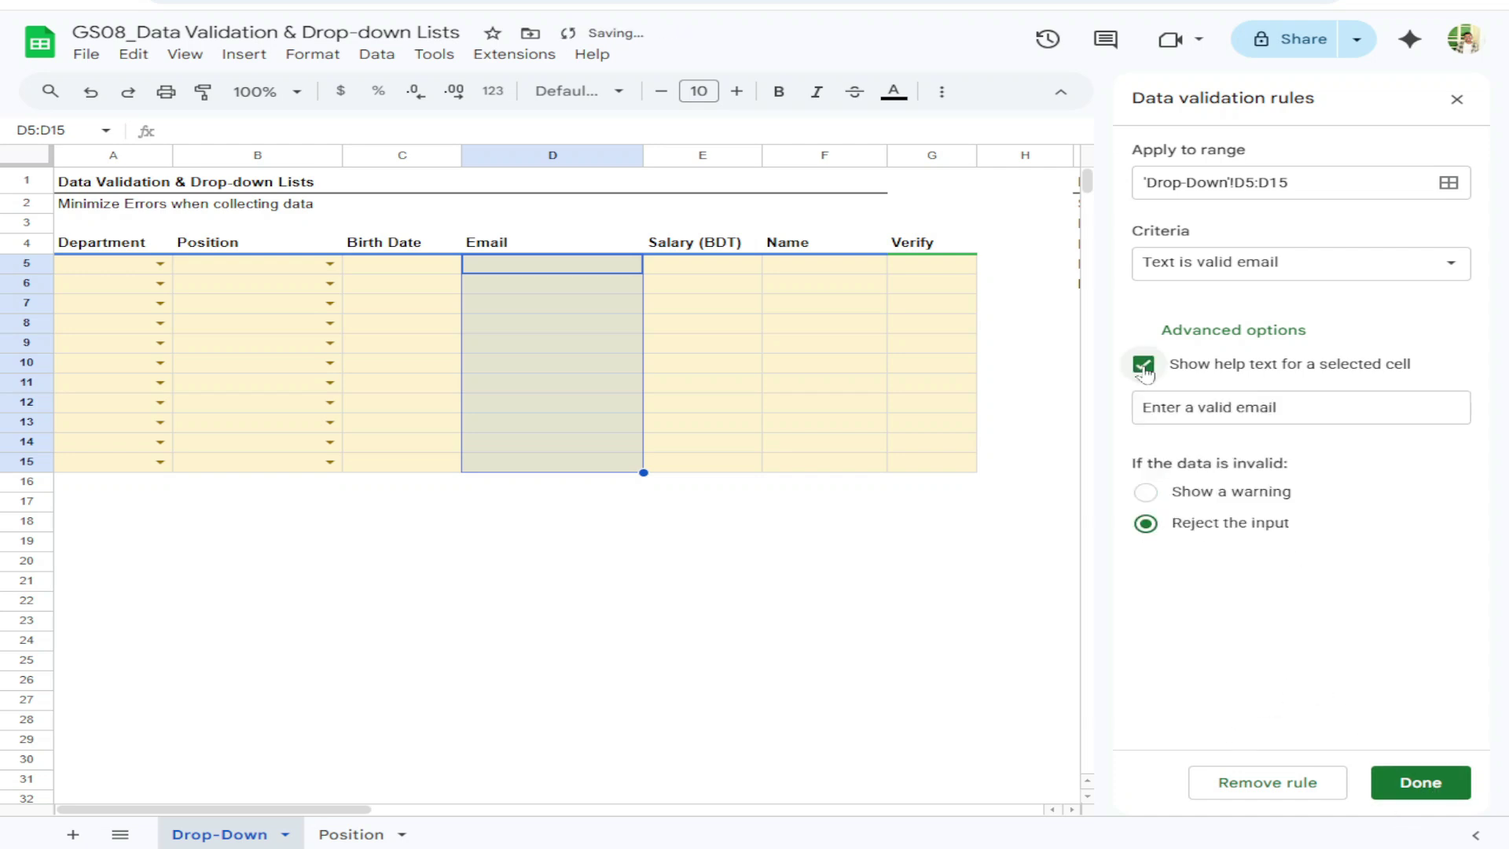
click(1423, 783)
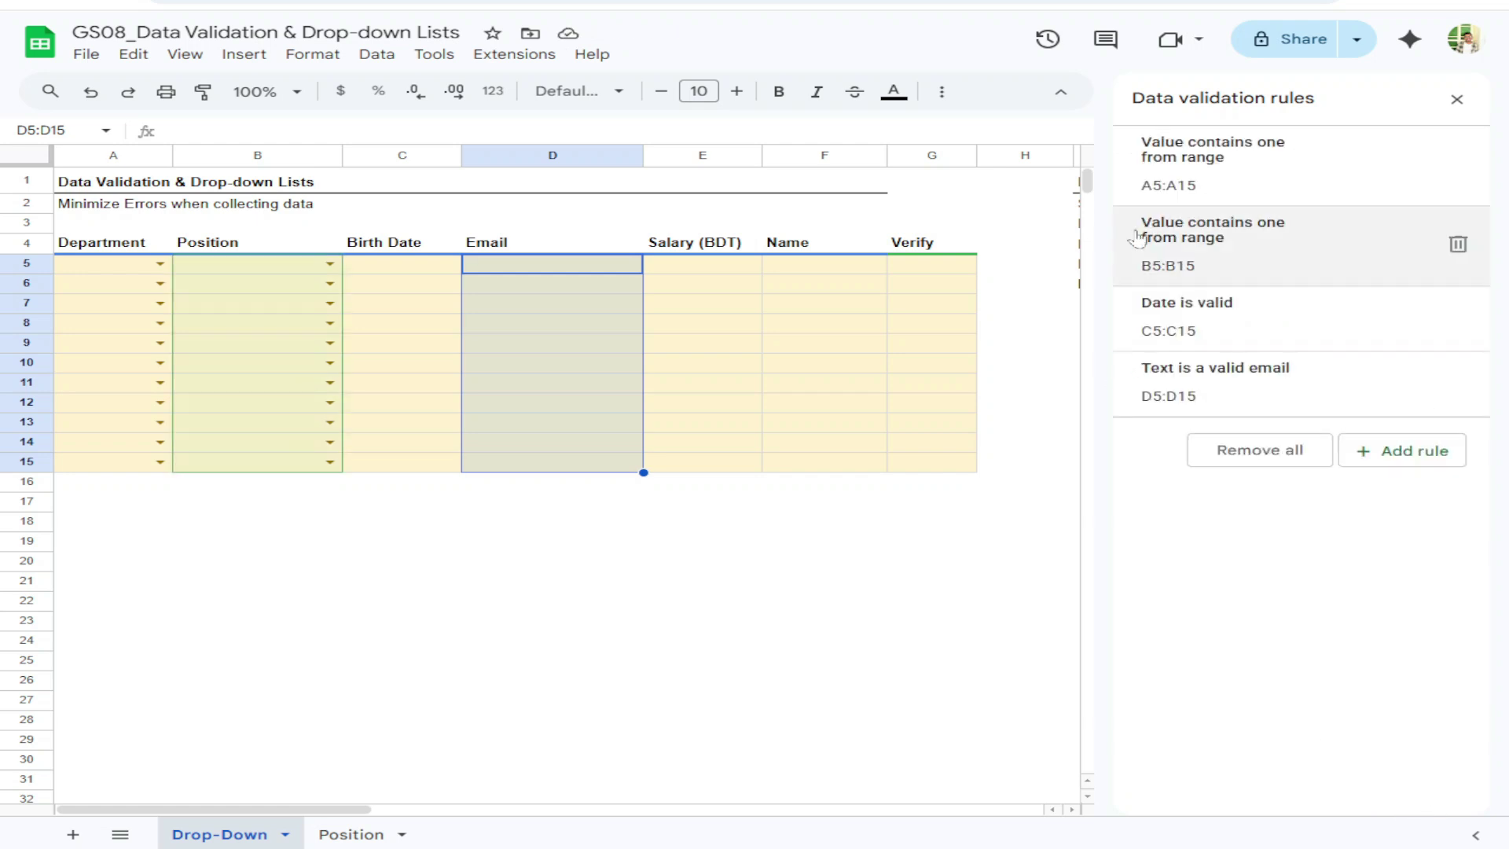
mouse_move(582, 265)
mouse_down()
mouse_move(591, 450)
mouse_move(567, 269)
mouse_up()
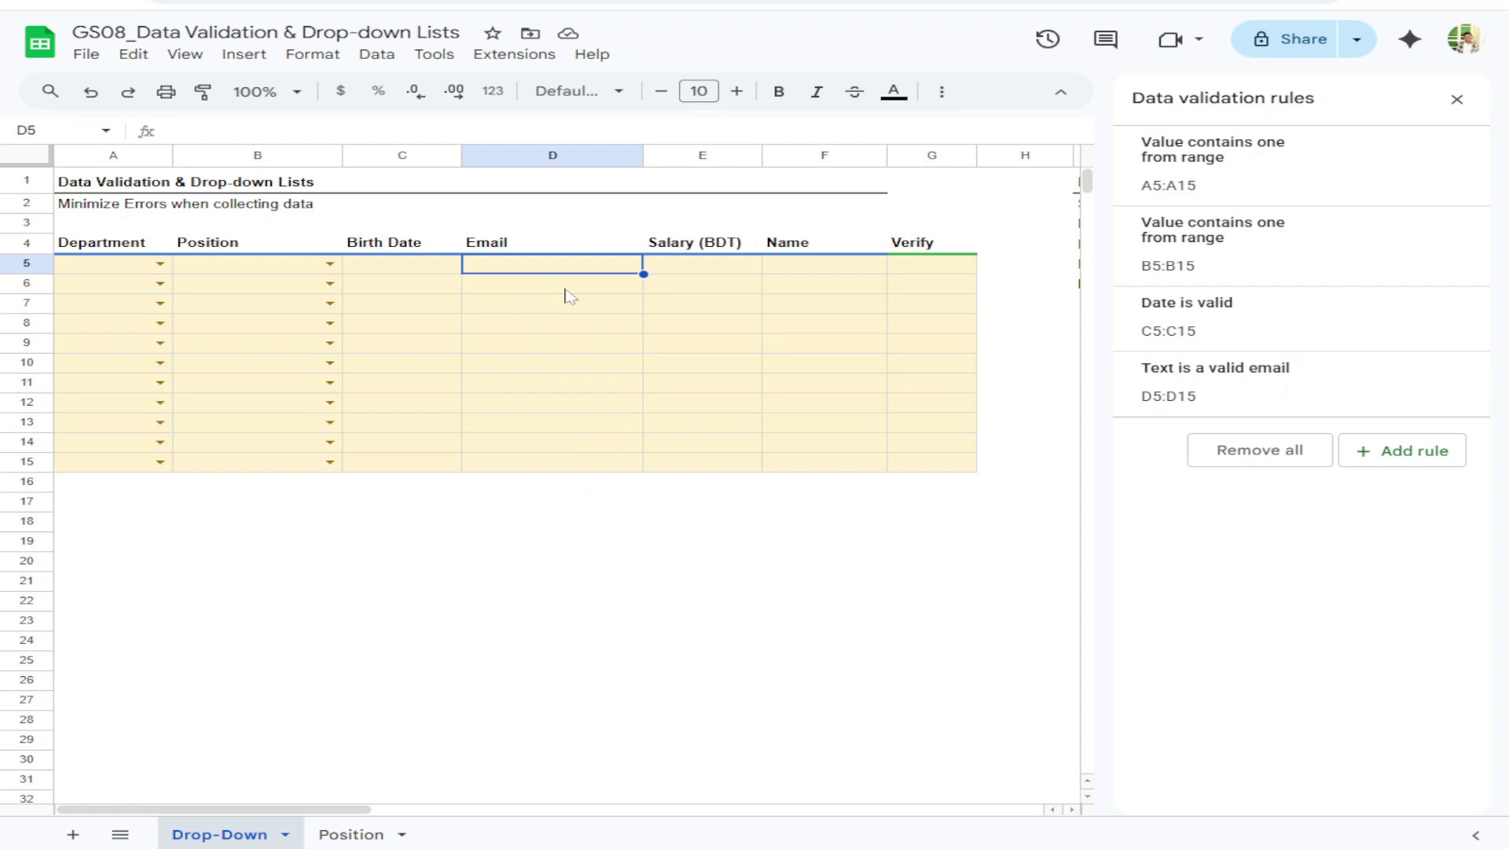
text(info)
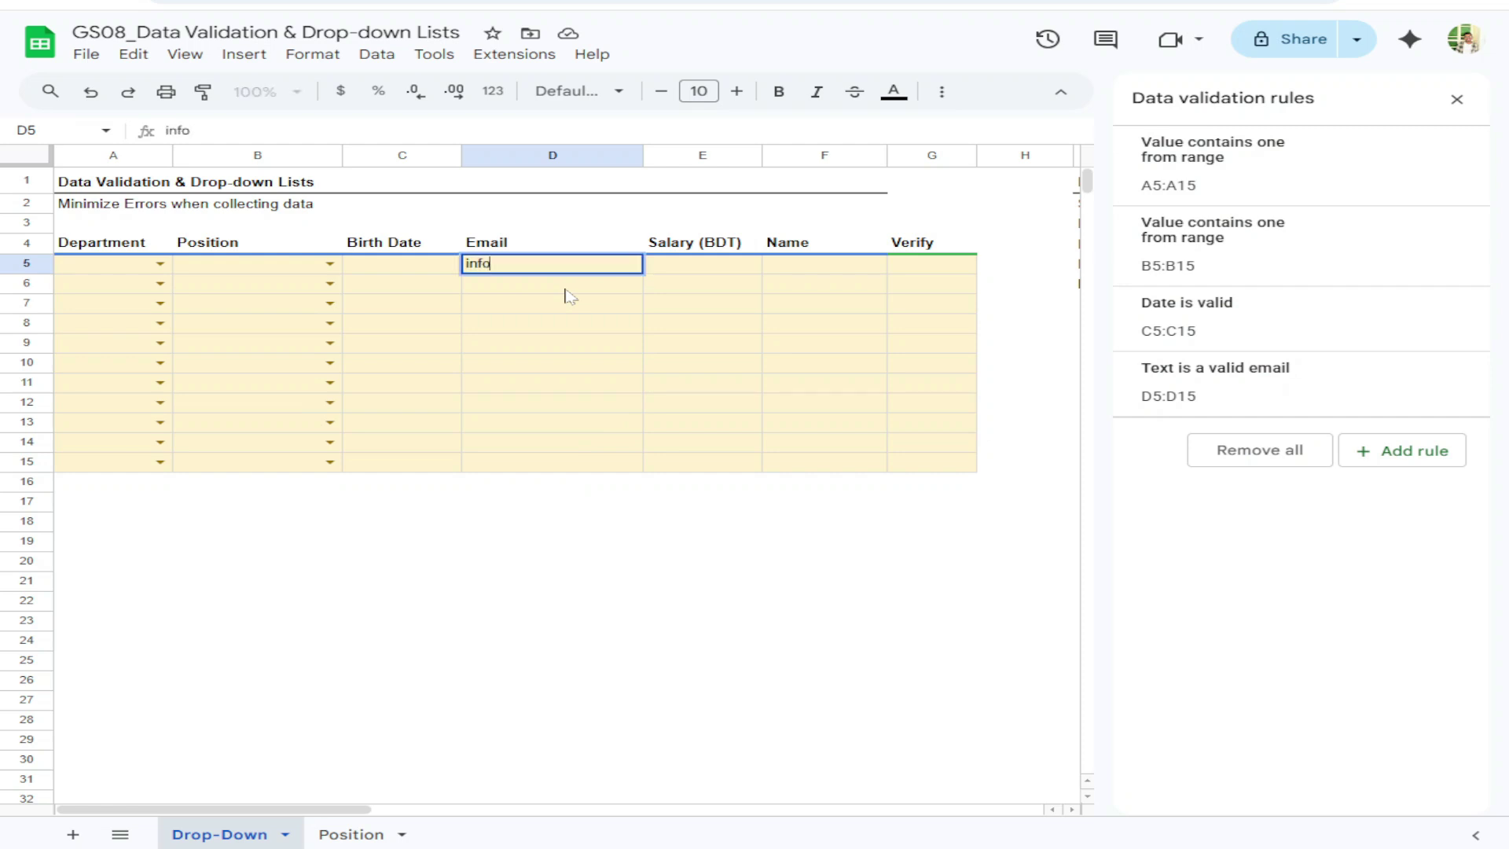
text(@company com)
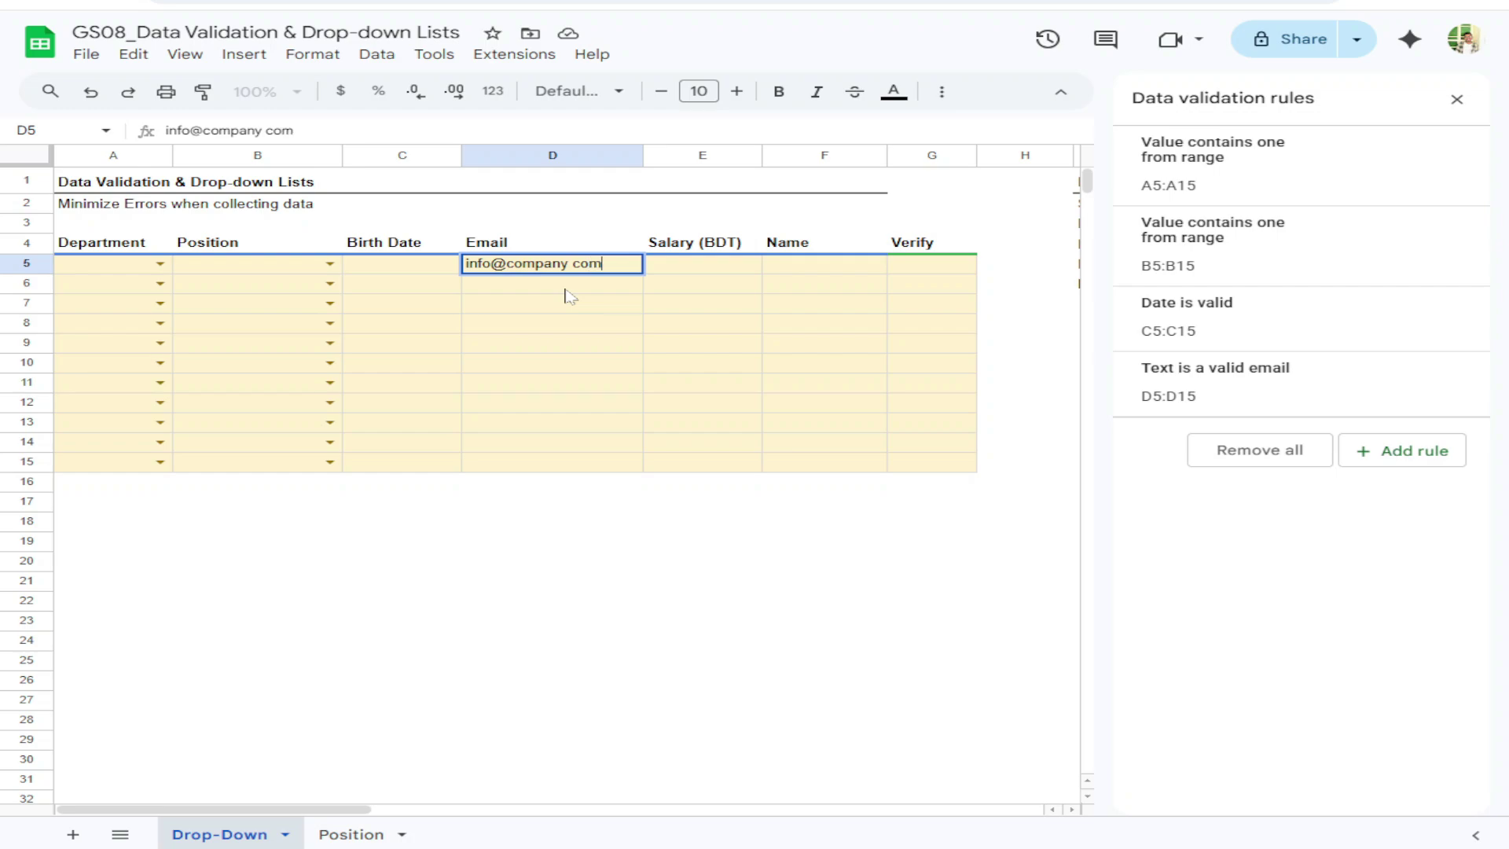
key(Return)
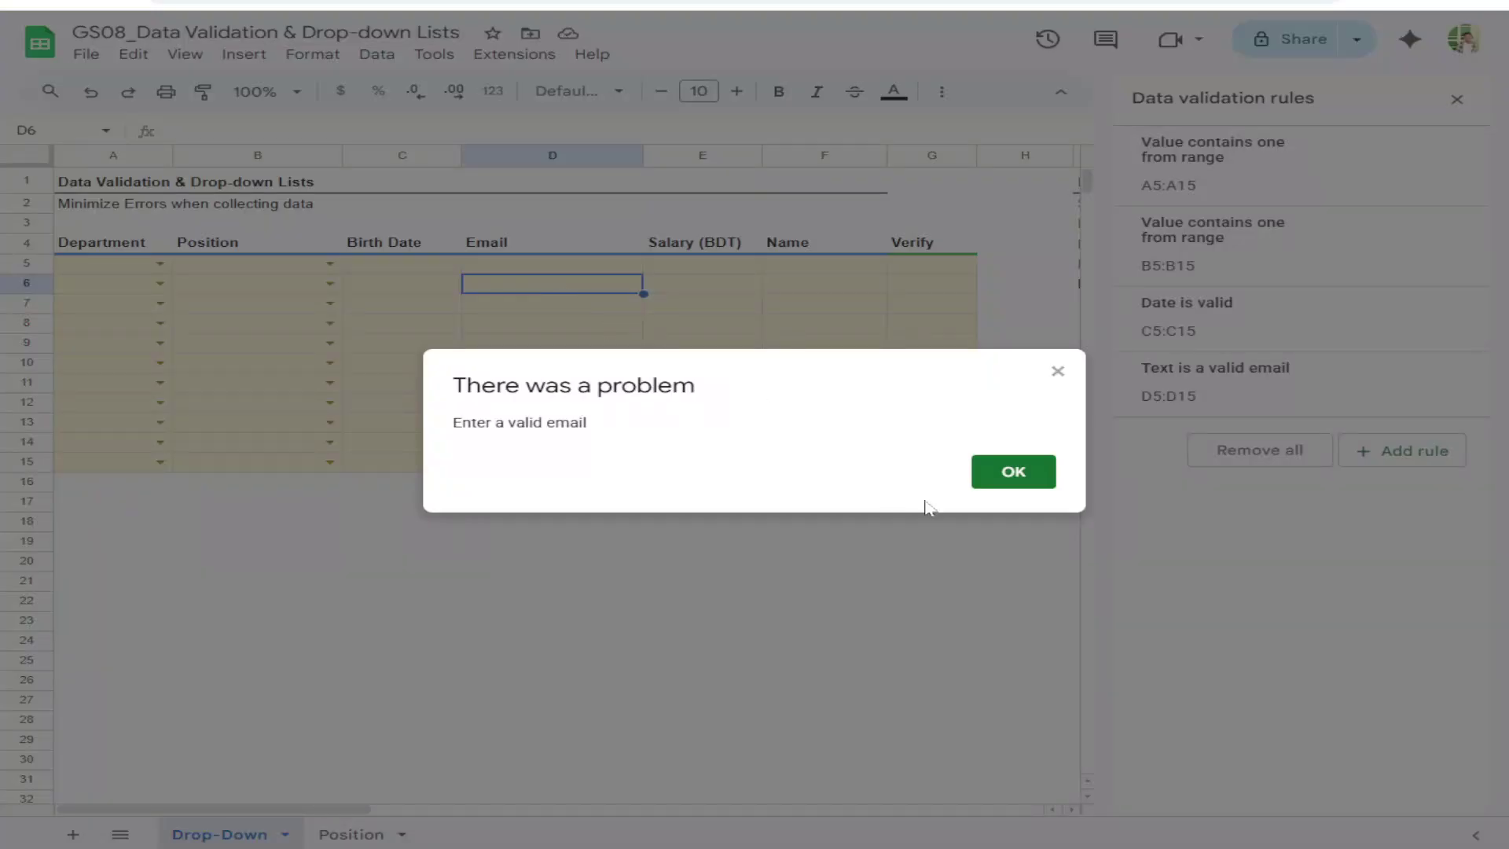
click(1010, 473)
click(577, 268)
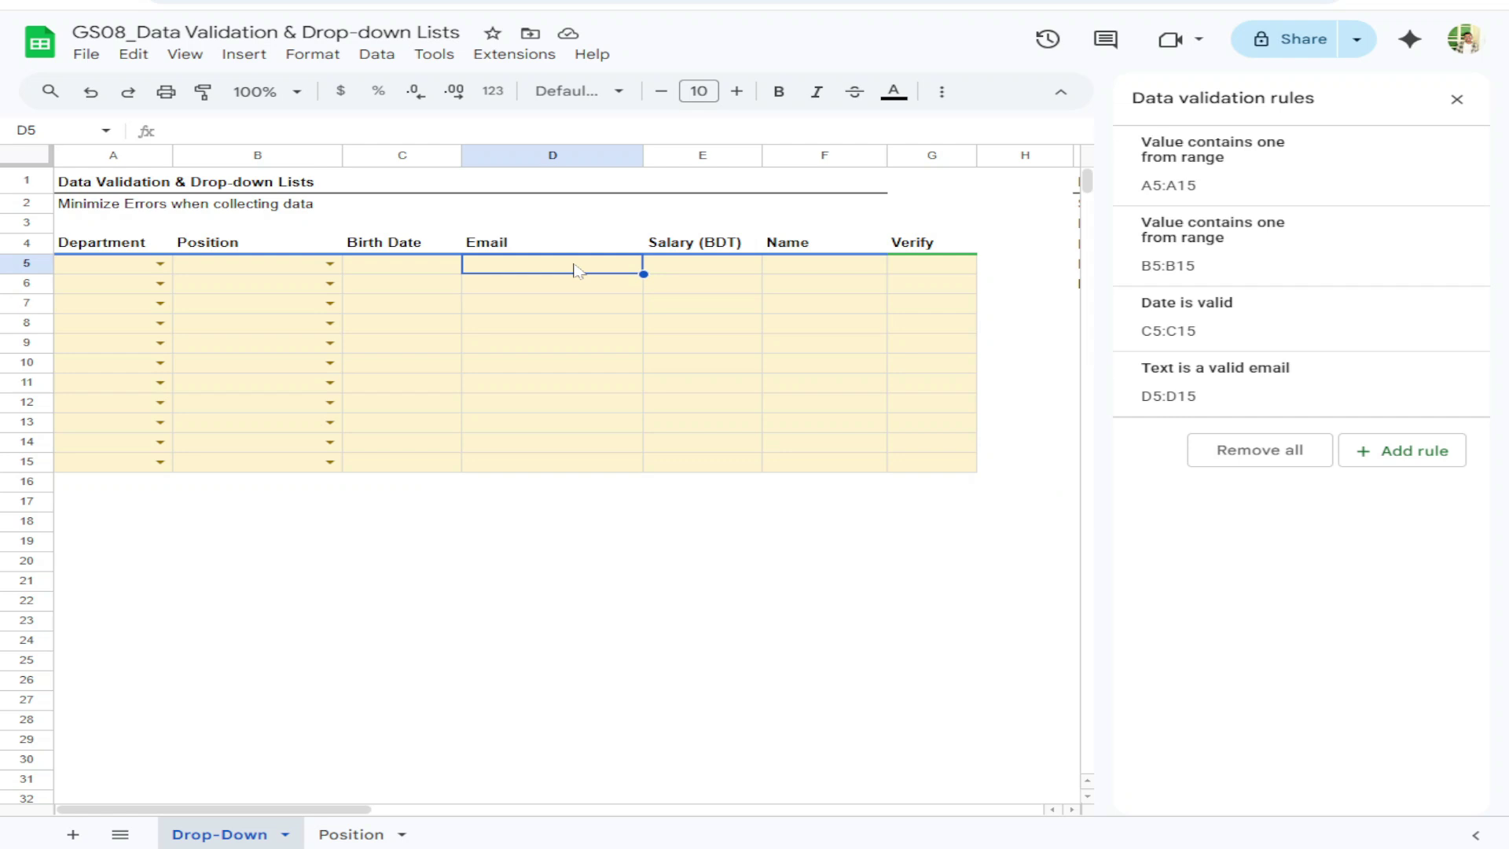
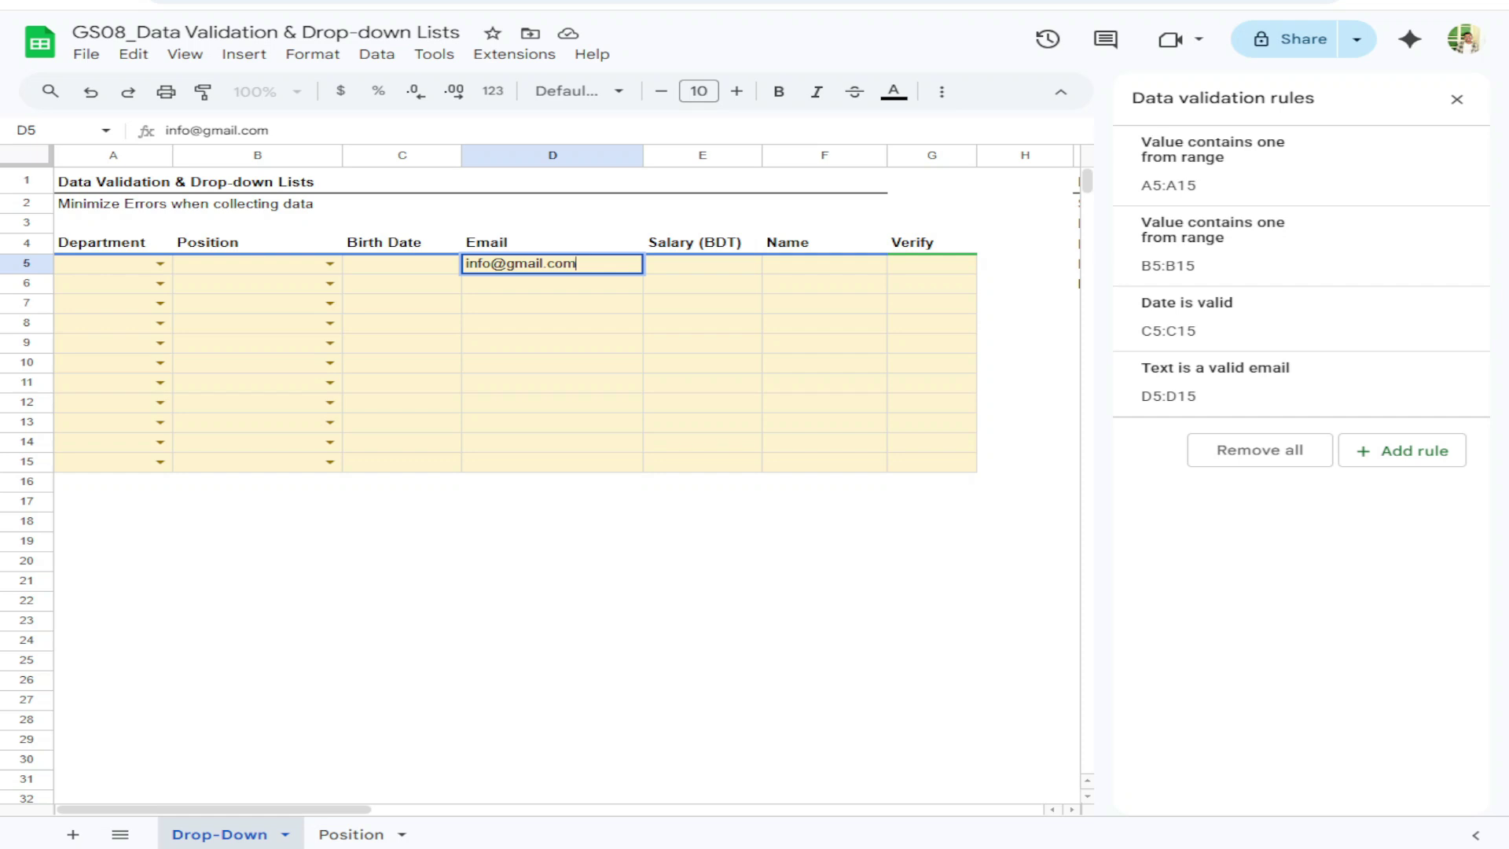
key(Return)
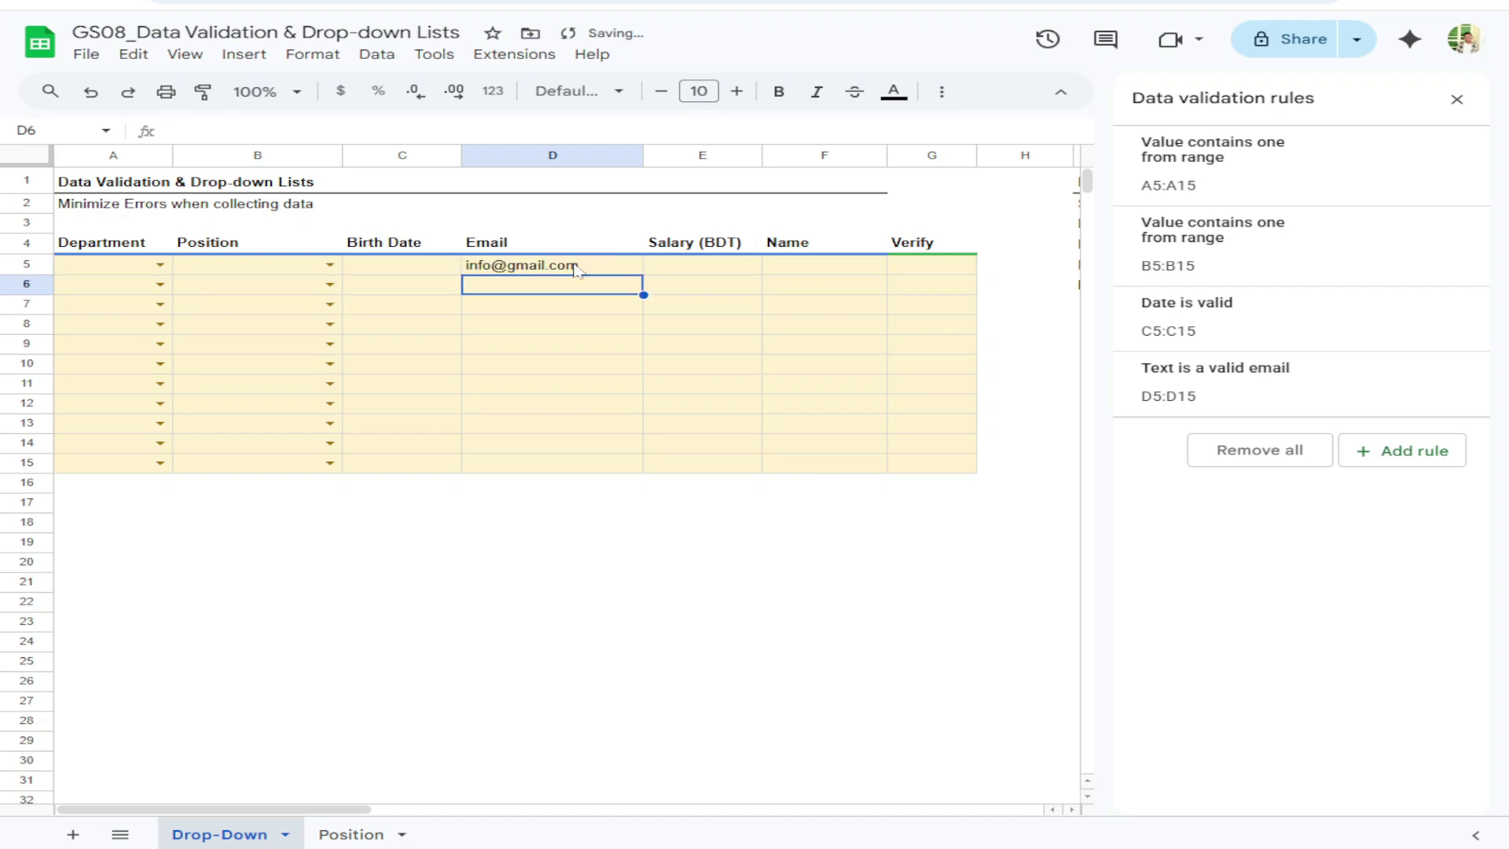
click(578, 267)
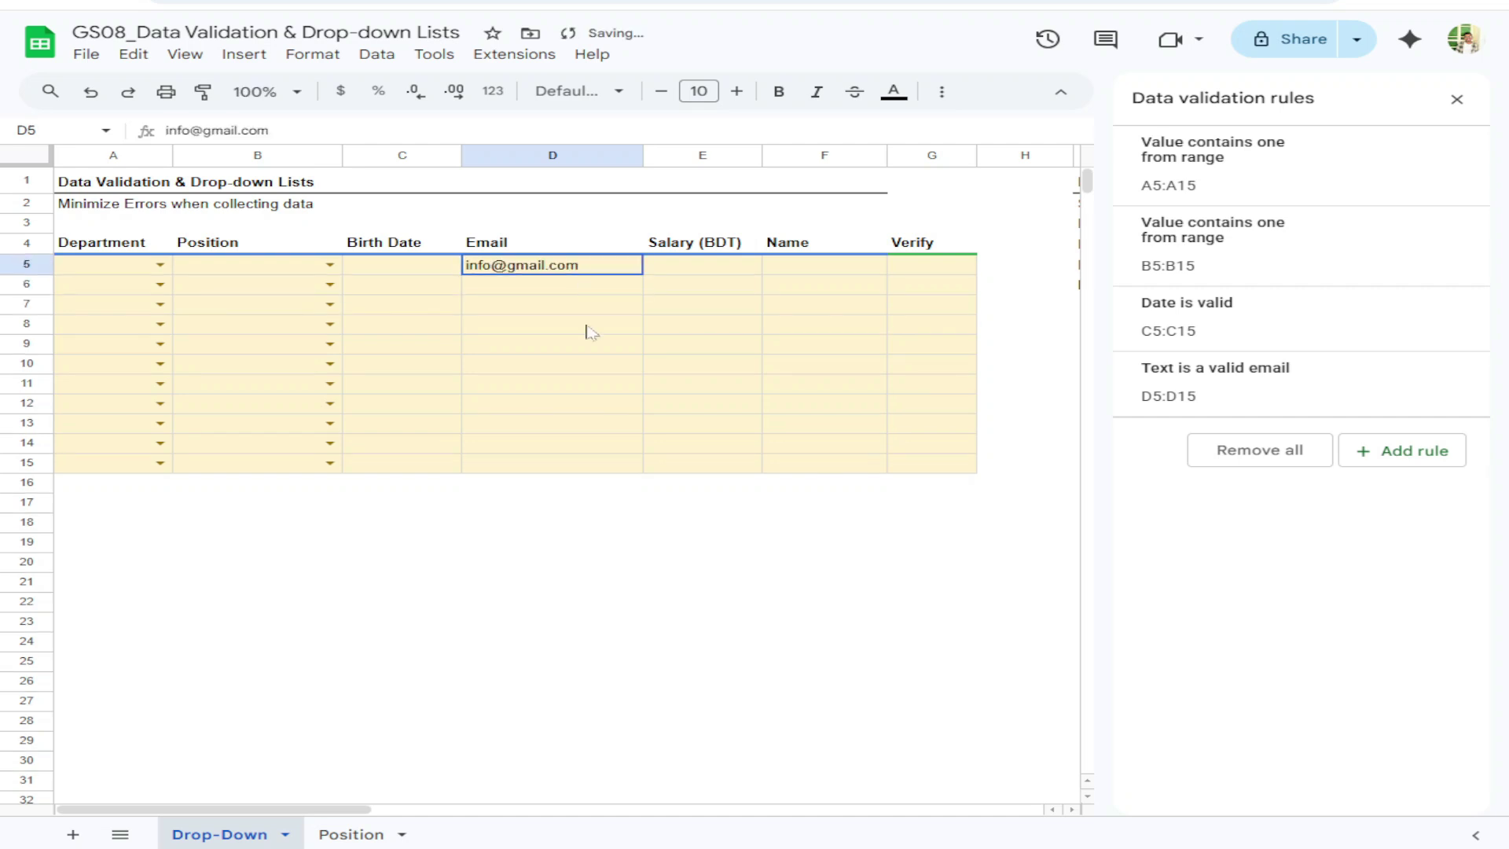
shift+click(586, 461)
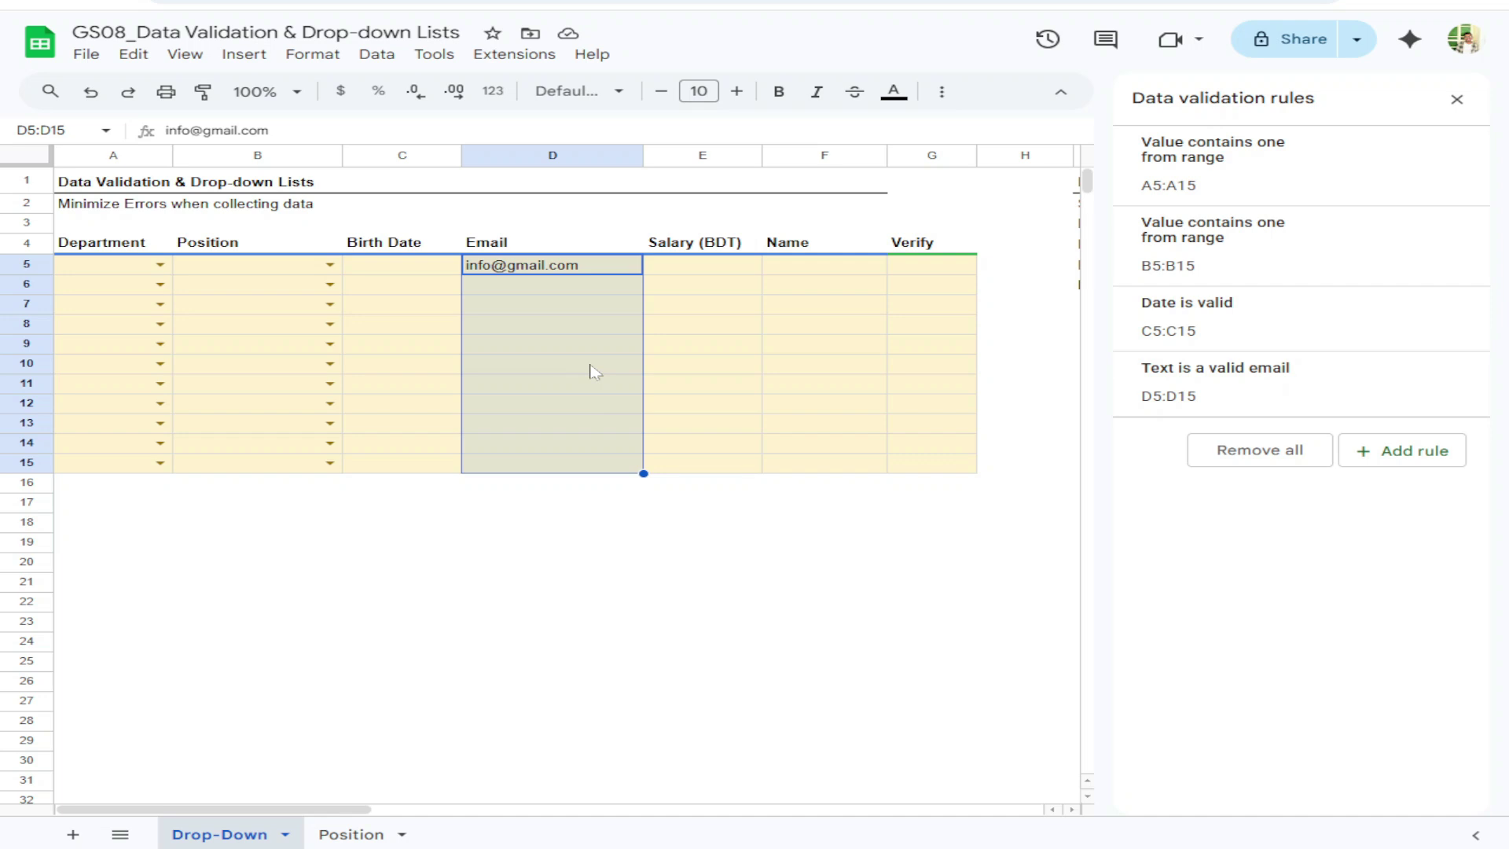
key(Delete)
Add a 'Greater than 0' rule to Salary cells E5:E15 that rejects invalid input
drag(695, 266, 721, 462)
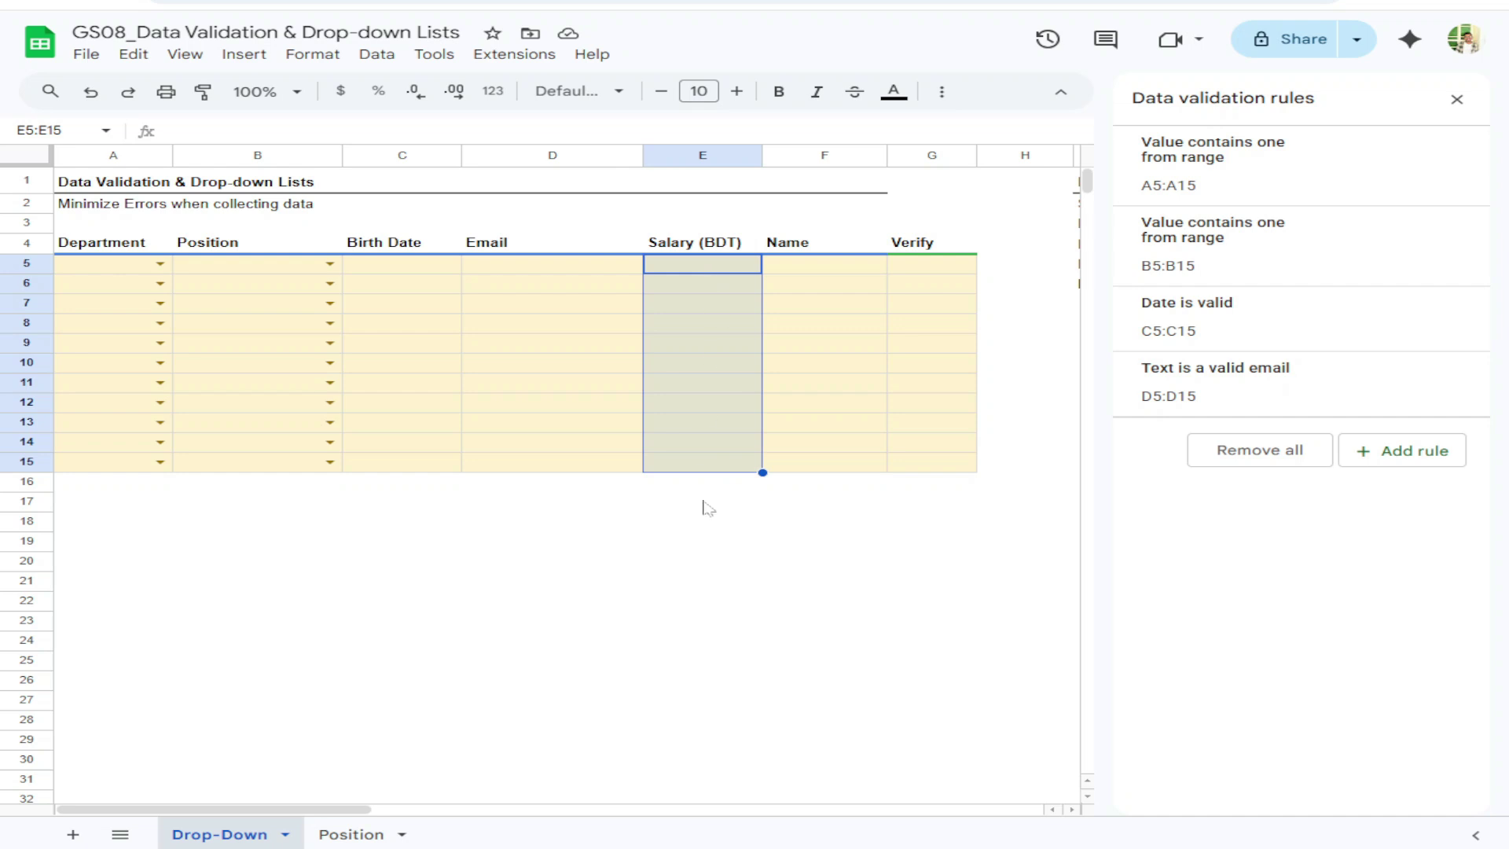
click(1421, 461)
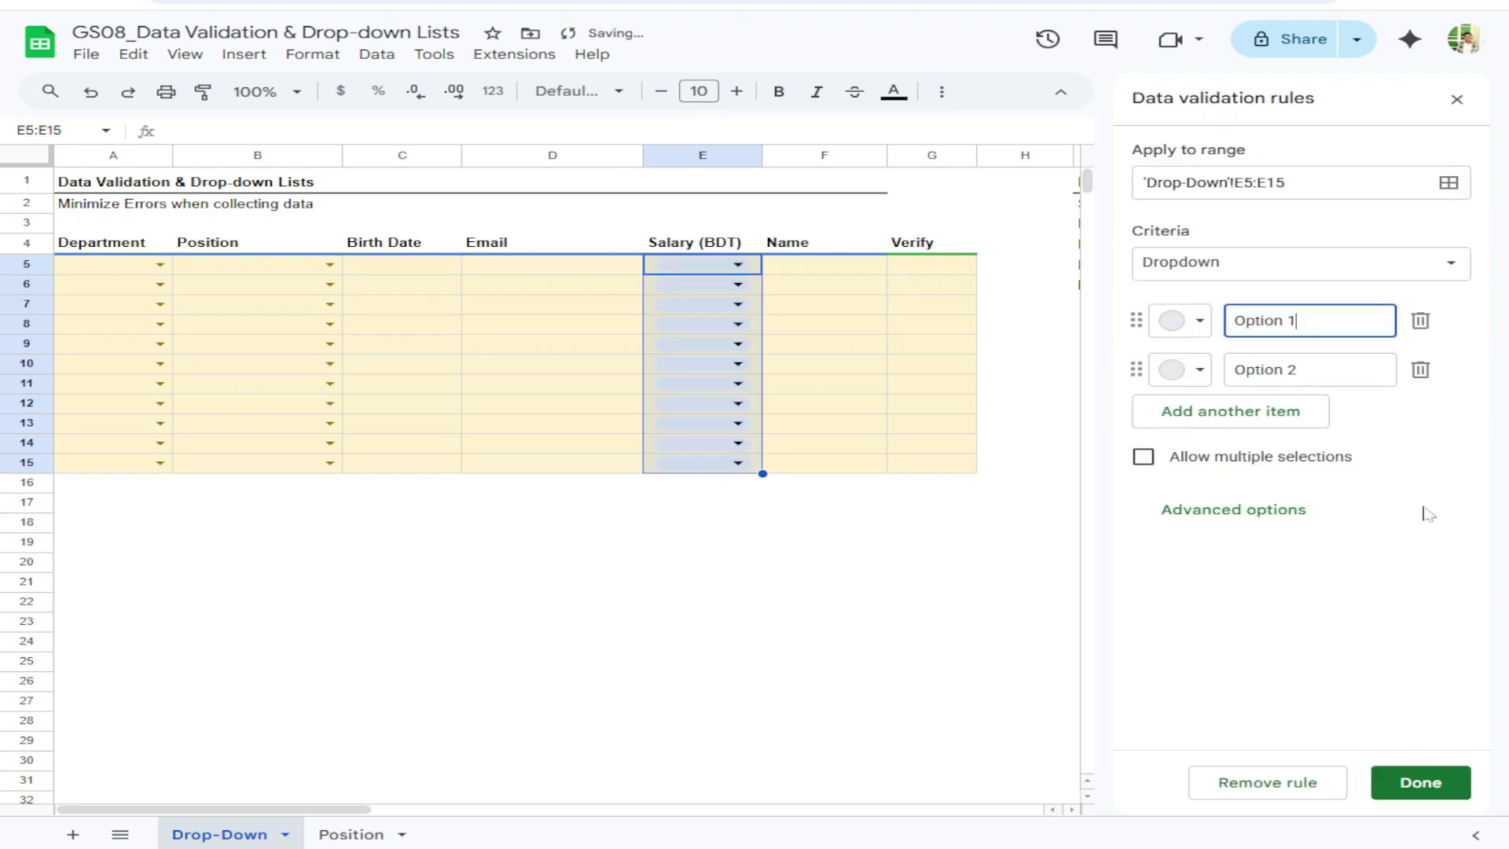
click(1268, 262)
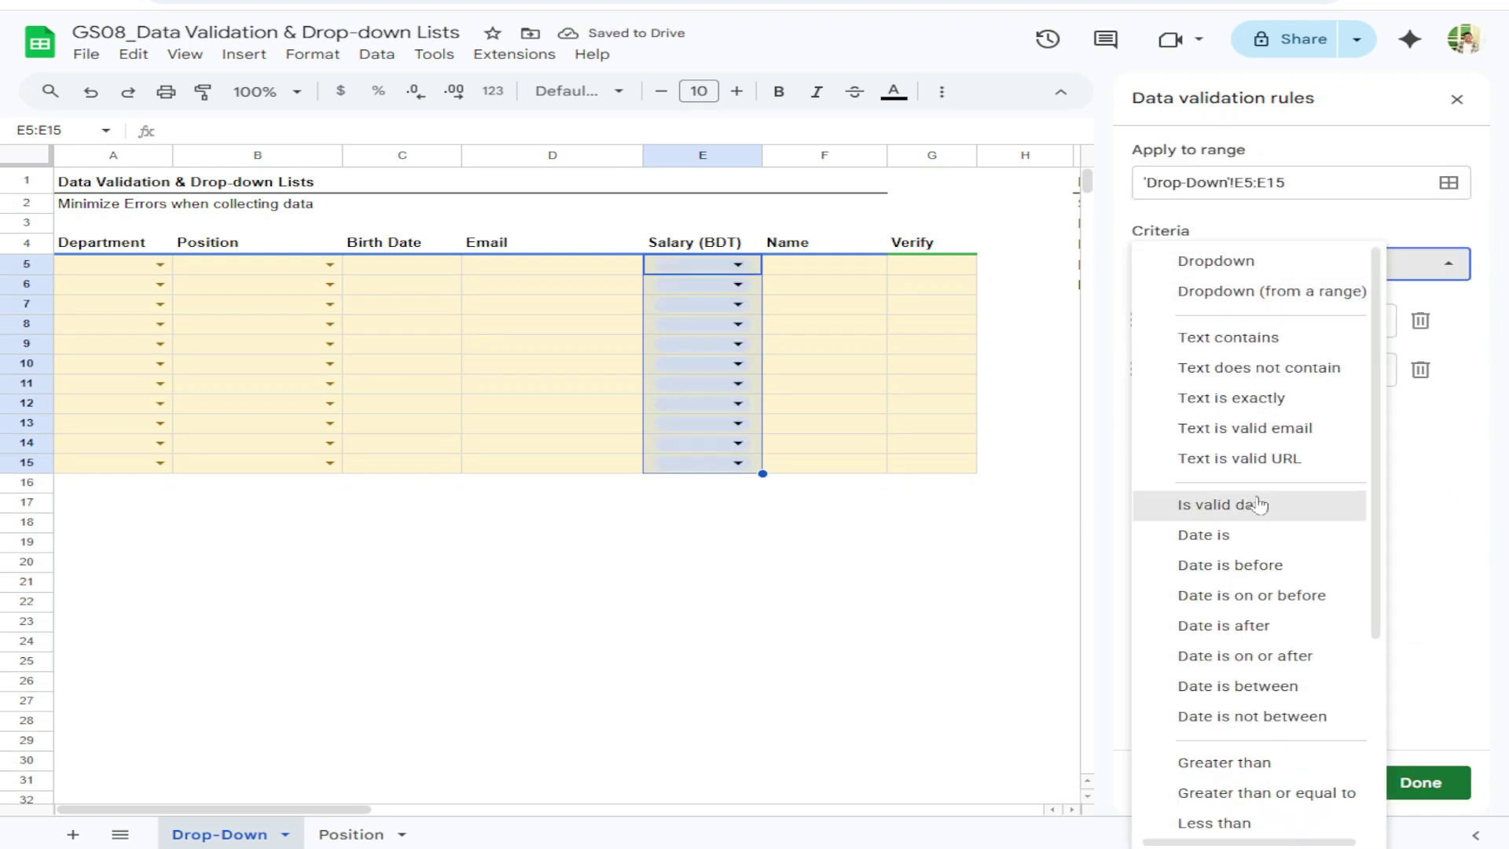
scroll(1247, 503, down, 4)
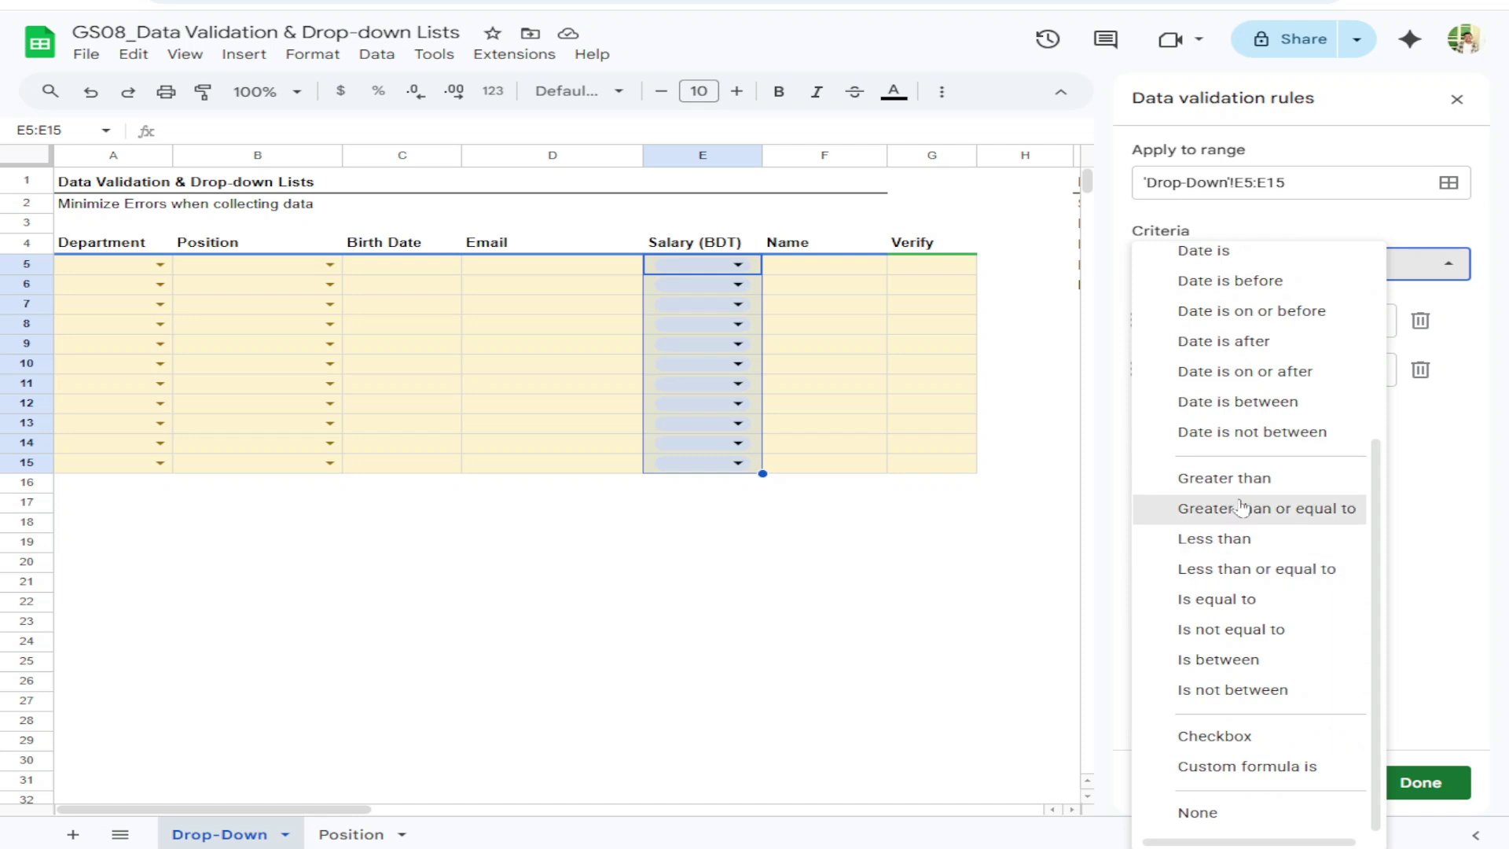
click(1241, 478)
click(1142, 319)
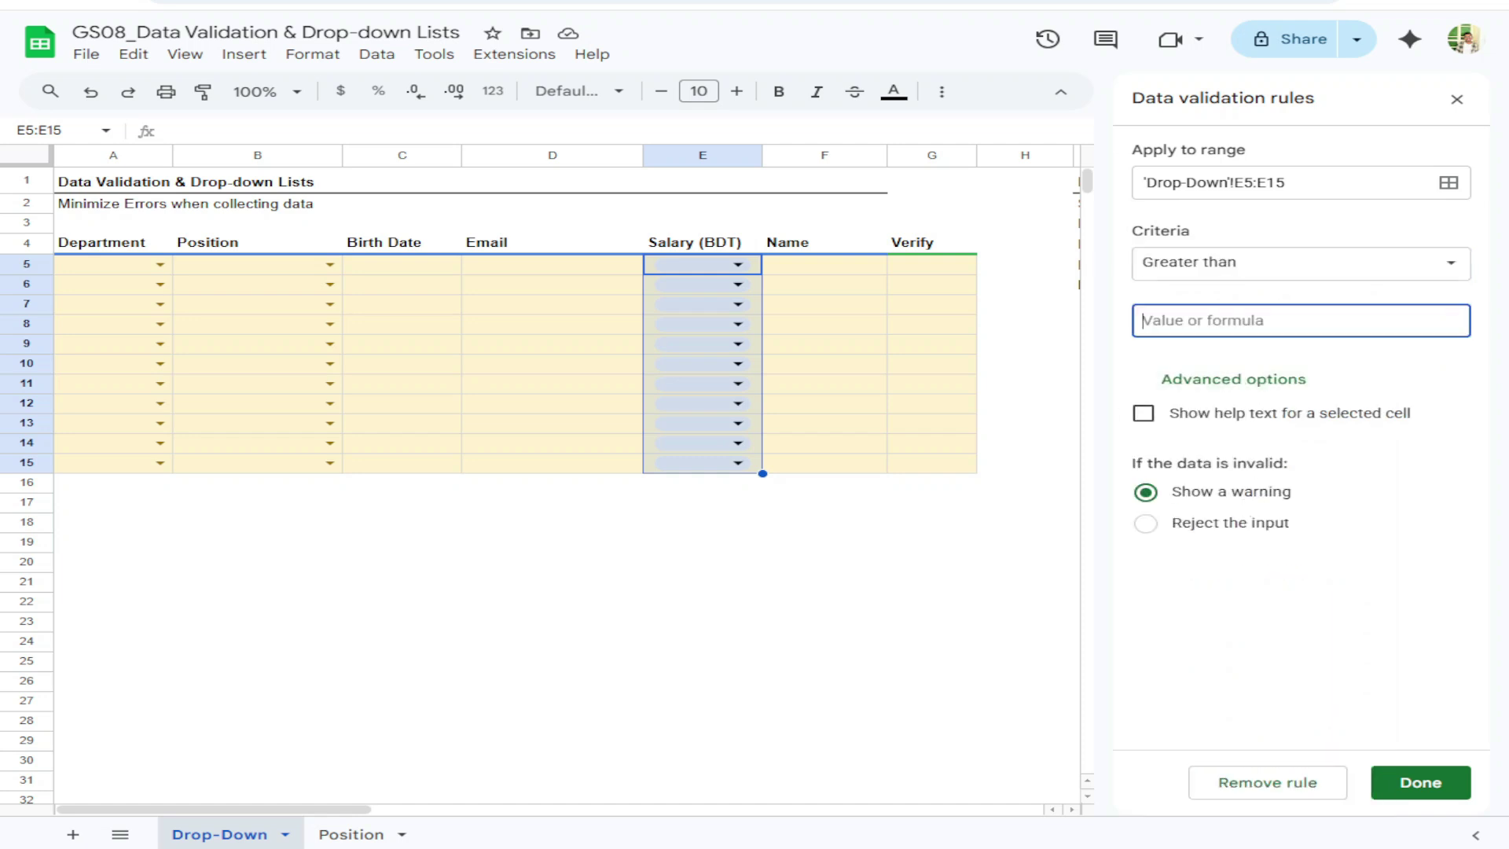
text(0)
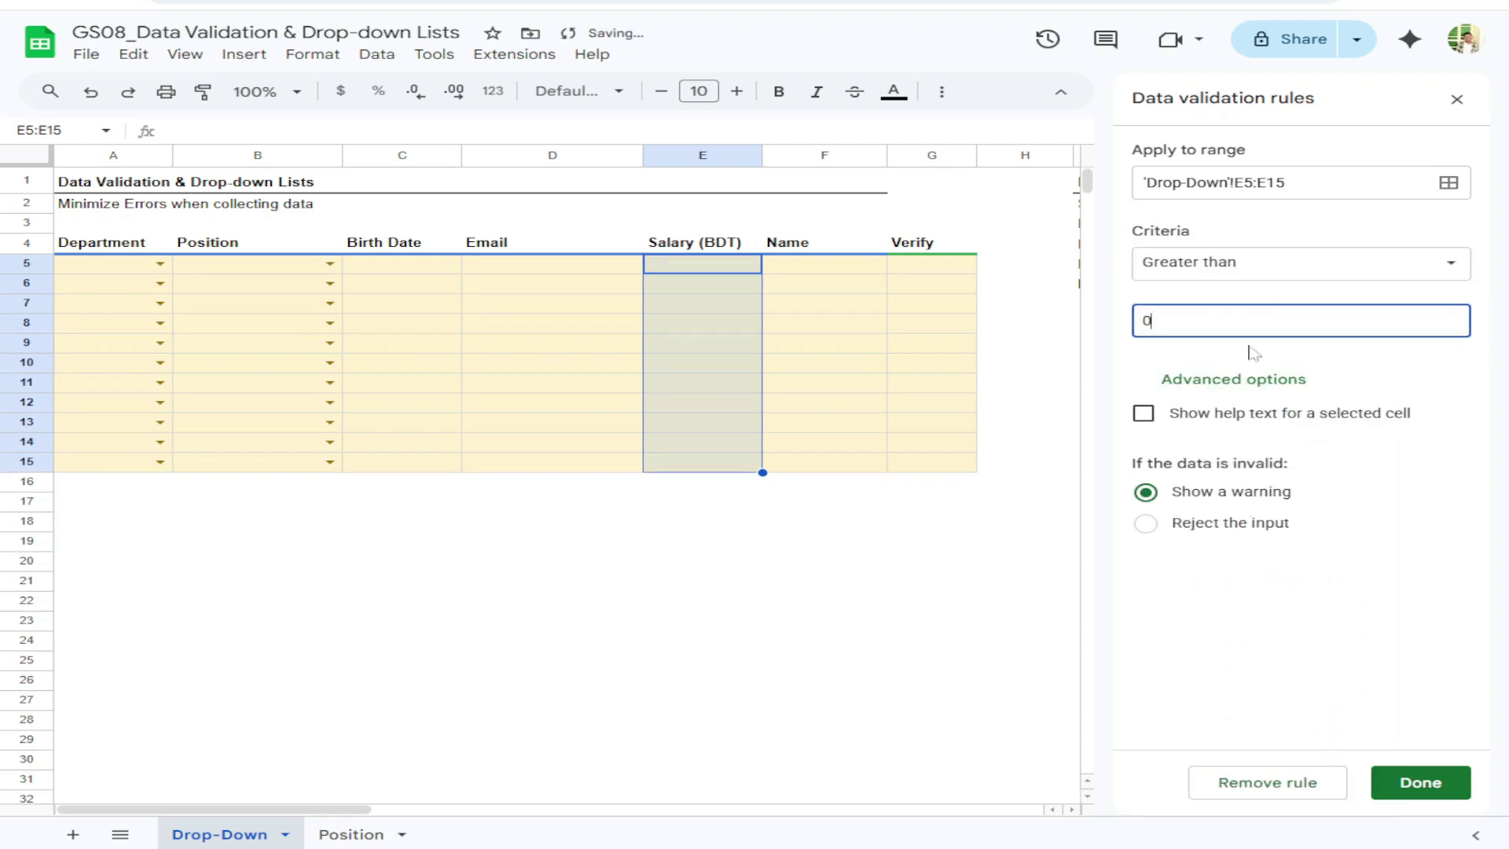
click(1252, 353)
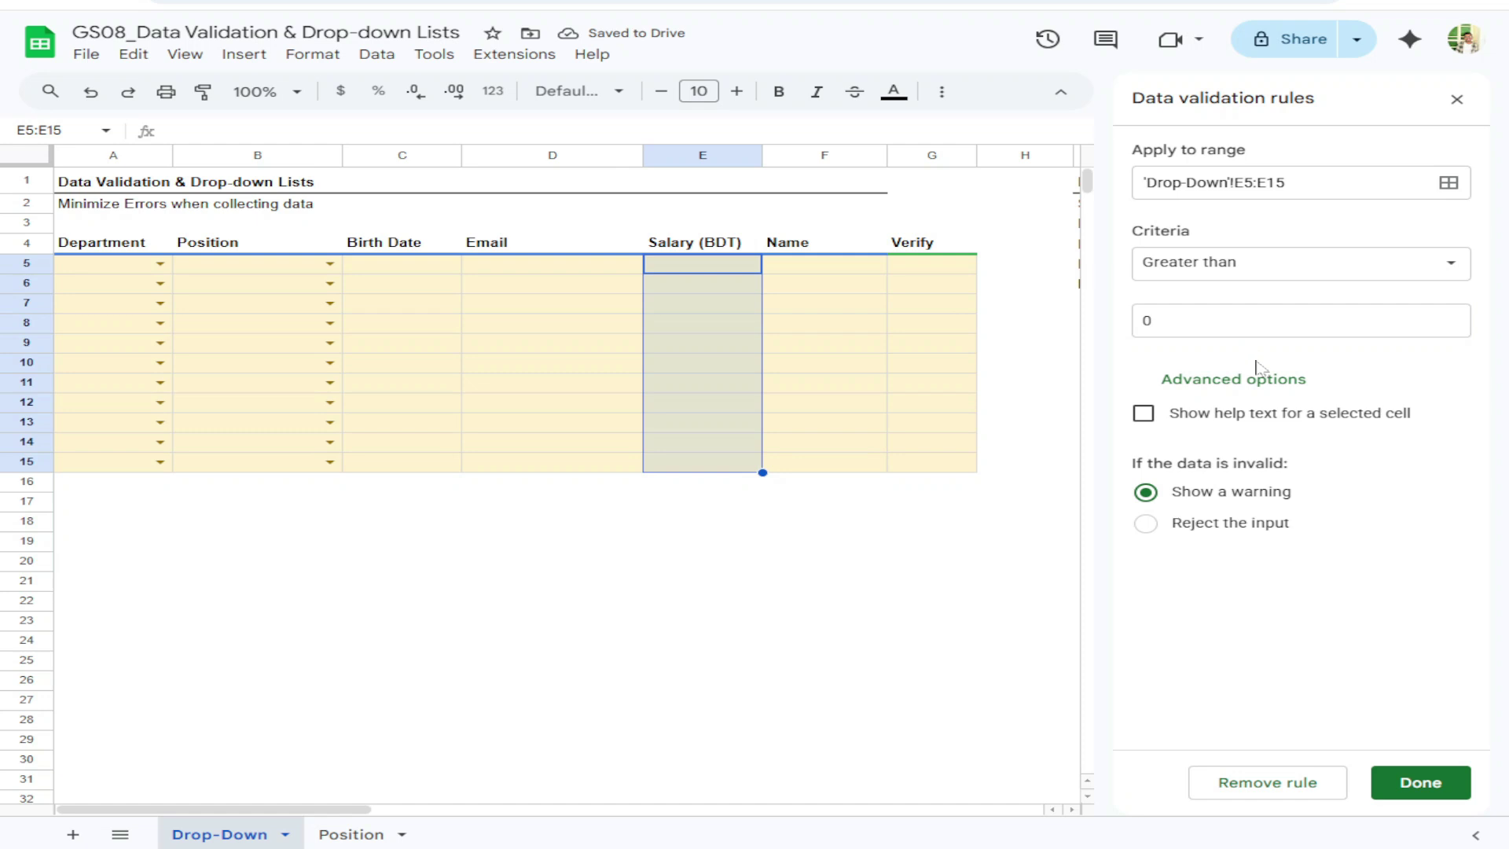
click(1147, 524)
Save the salary rule and confirm E5 rejects the entries 'Nah' and -1
click(1419, 782)
click(716, 270)
text(N)
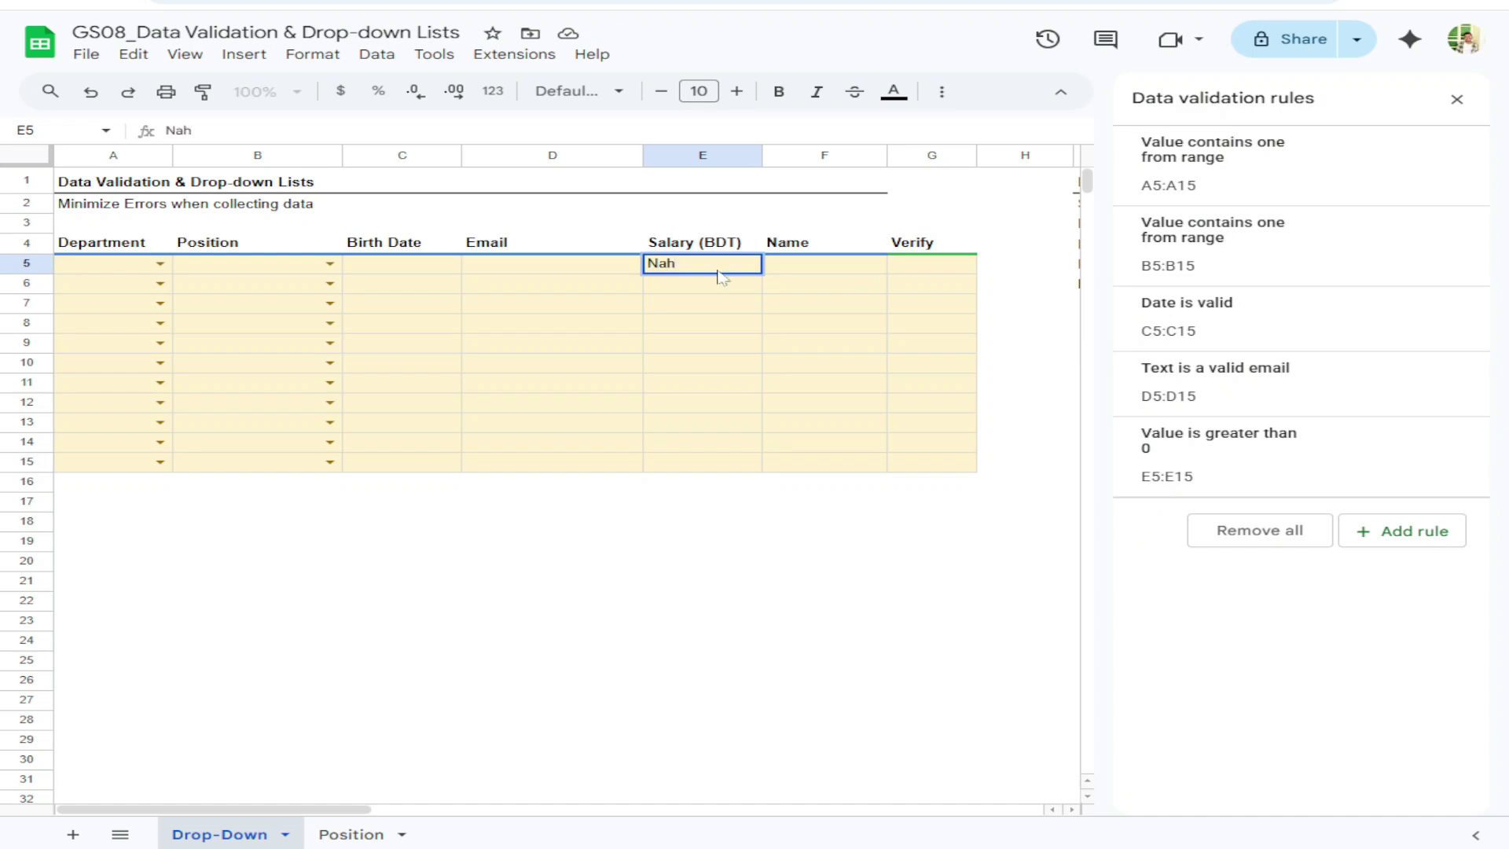
text(ah)
key(Return)
click(1034, 471)
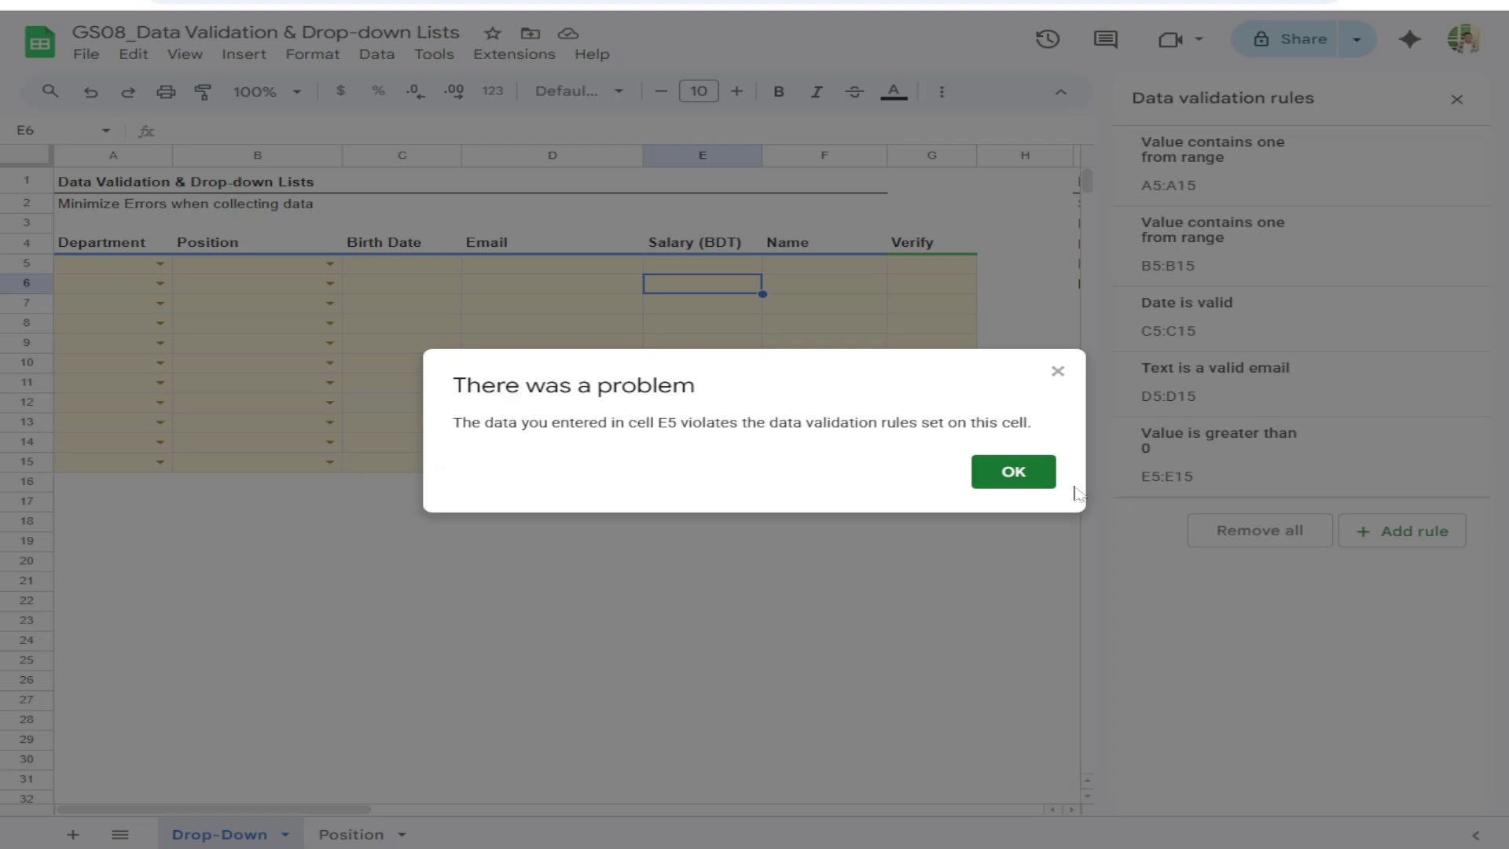
click(1036, 471)
text(-)
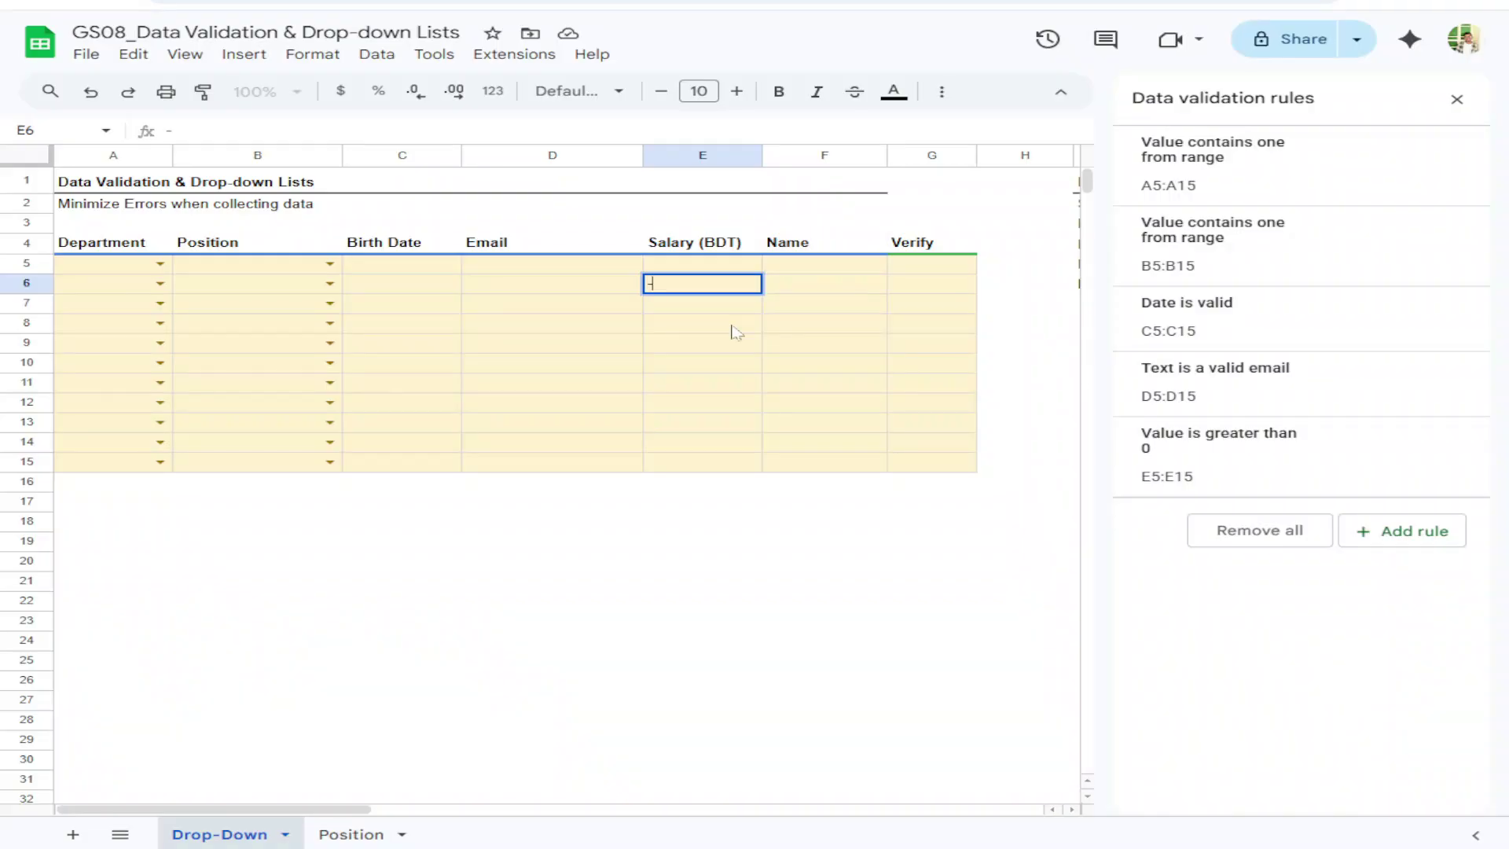
text(1)
key(Return)
click(1013, 472)
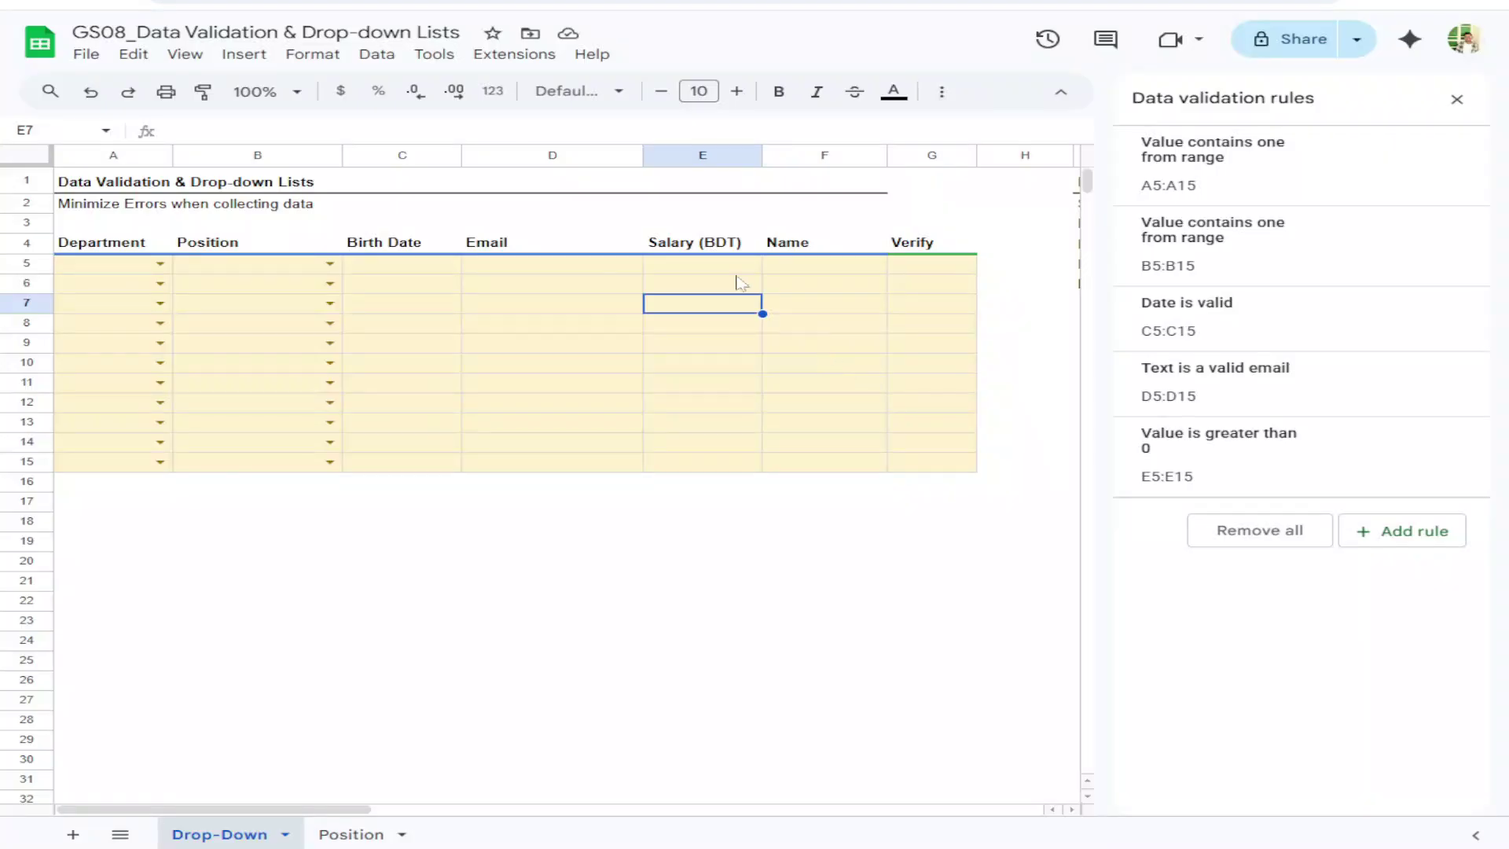
Enter valid salaries 5000 and 60000 in E5:E6, then clear them
click(723, 271)
text(5000)
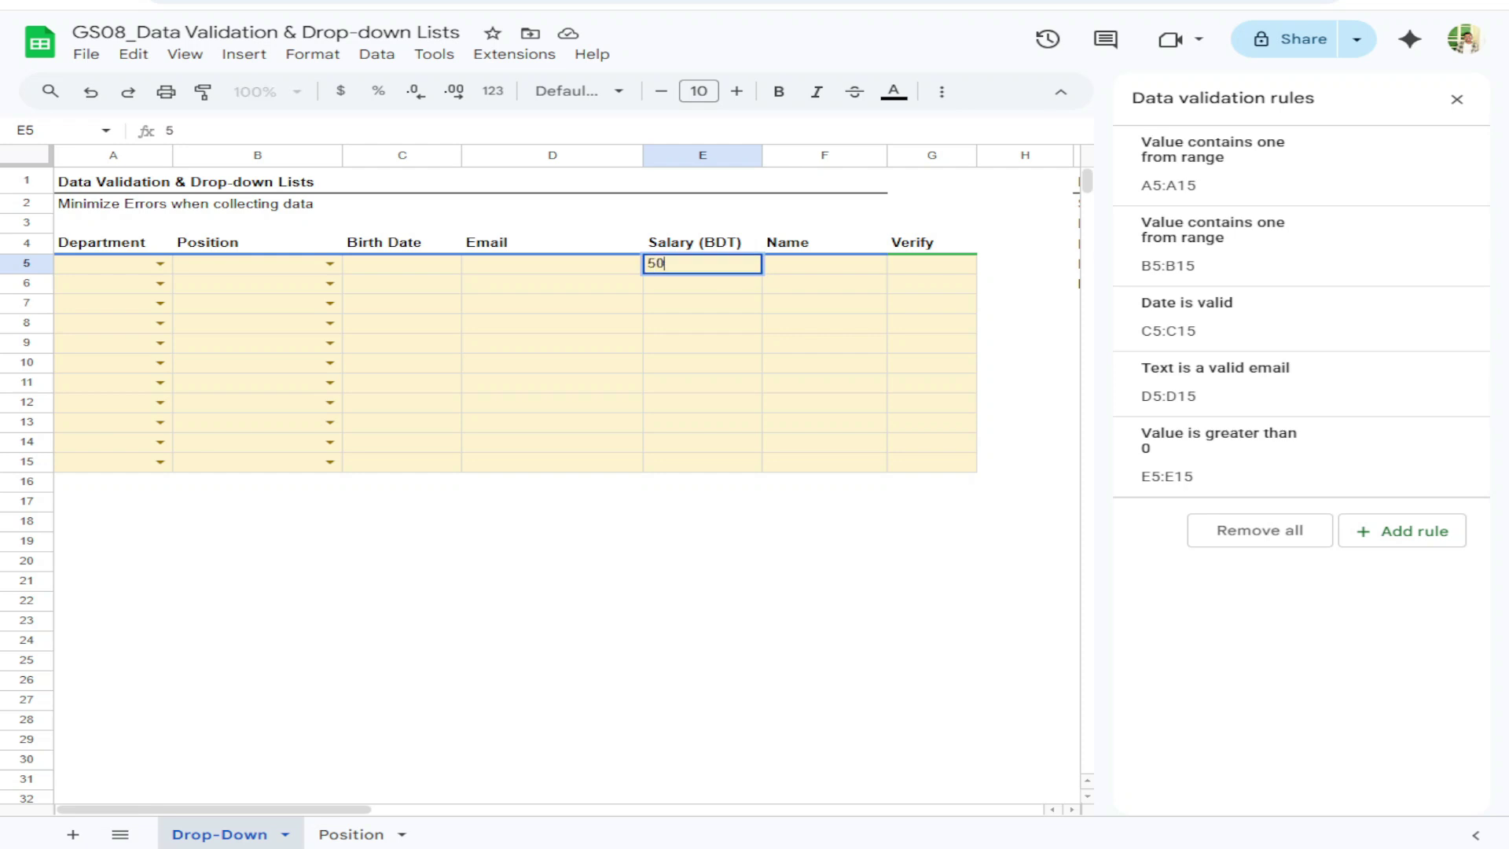
key(Return)
text(60000)
key(Return)
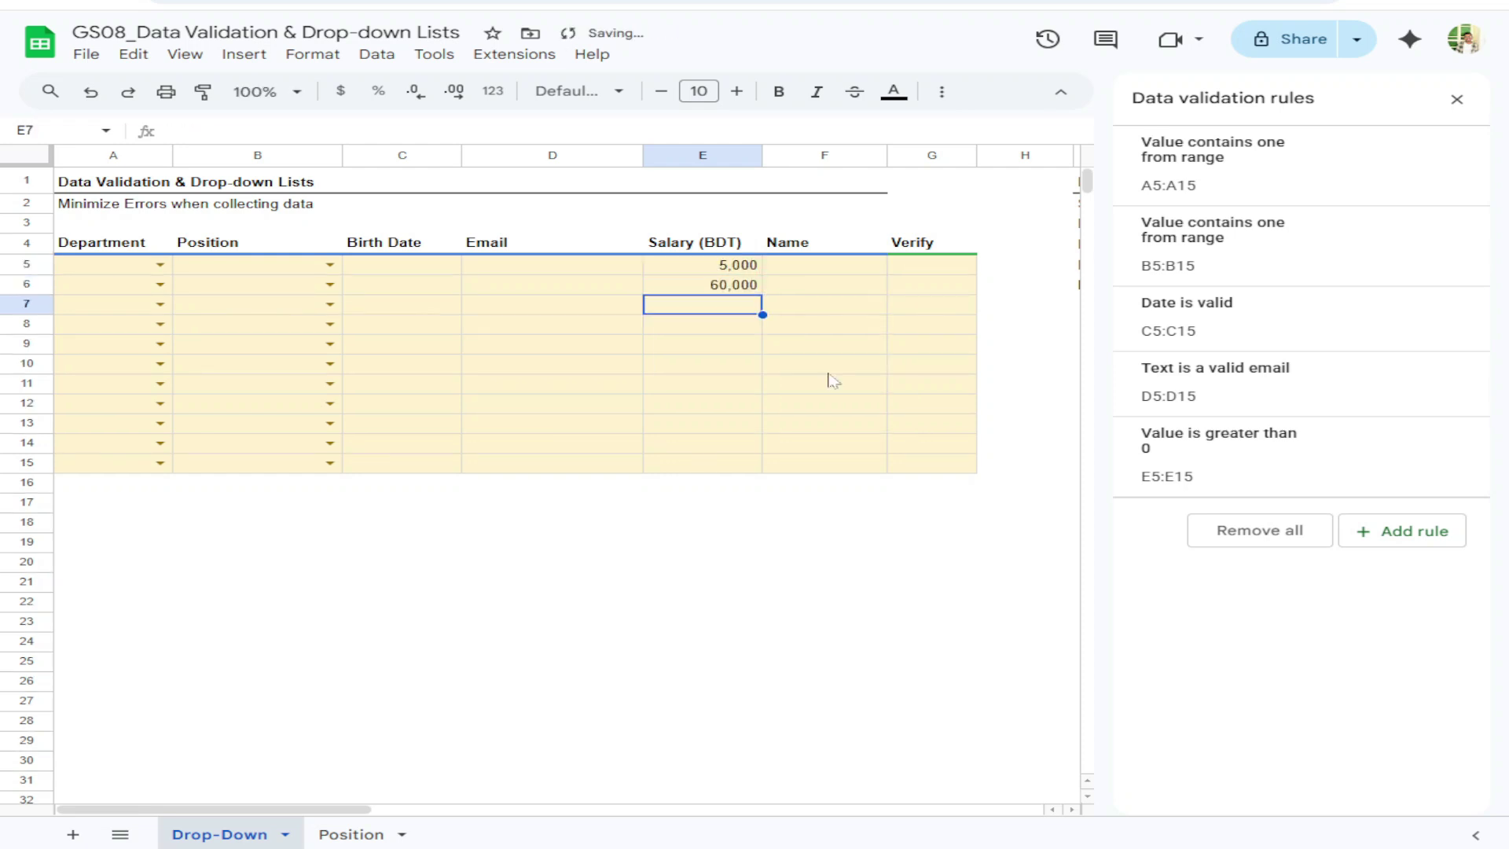
drag(731, 265, 723, 476)
key(Delete)
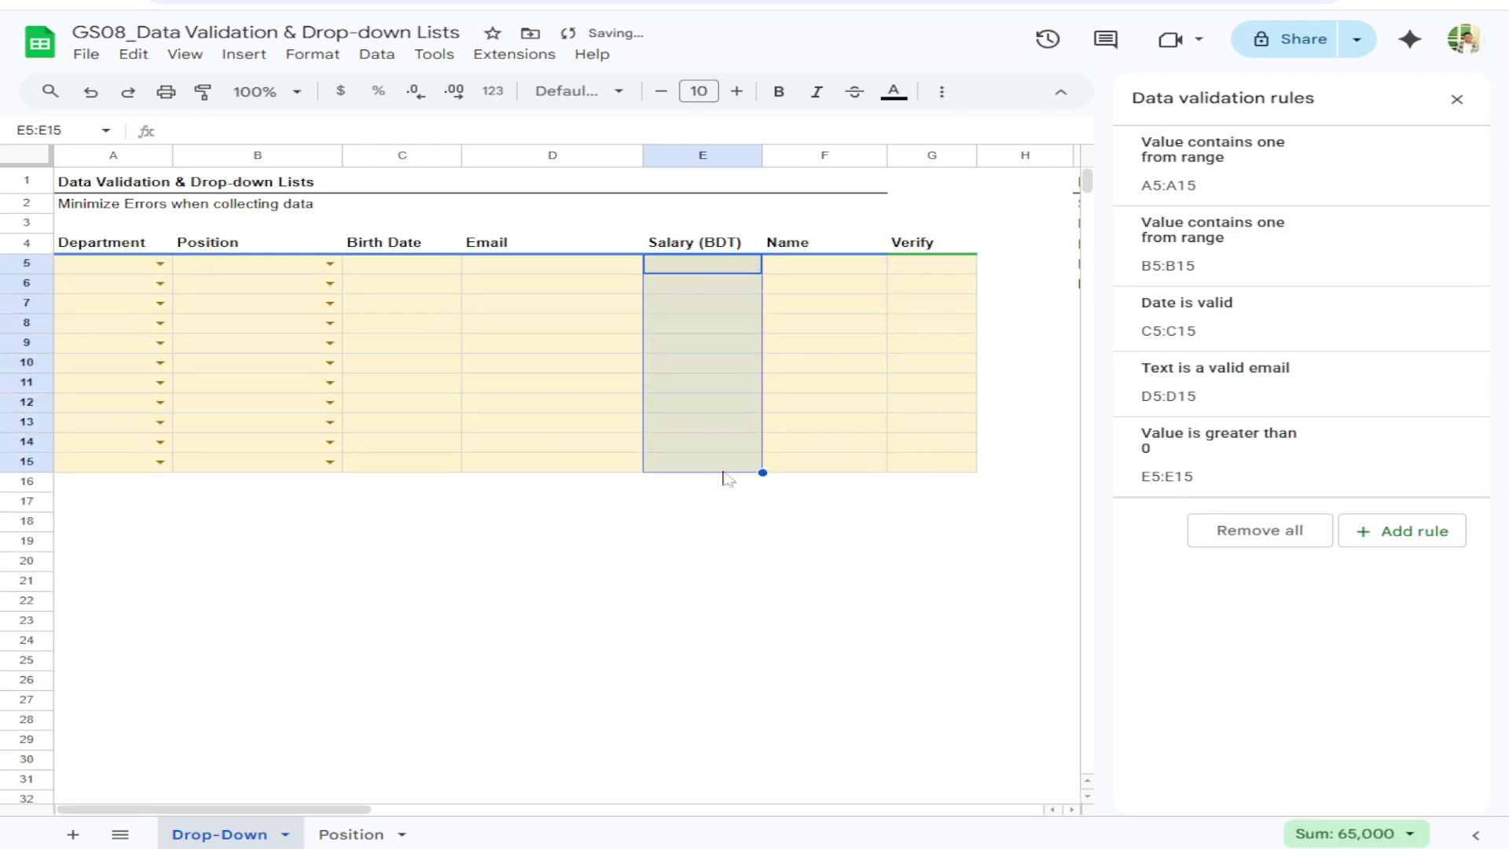
drag(809, 267, 824, 467)
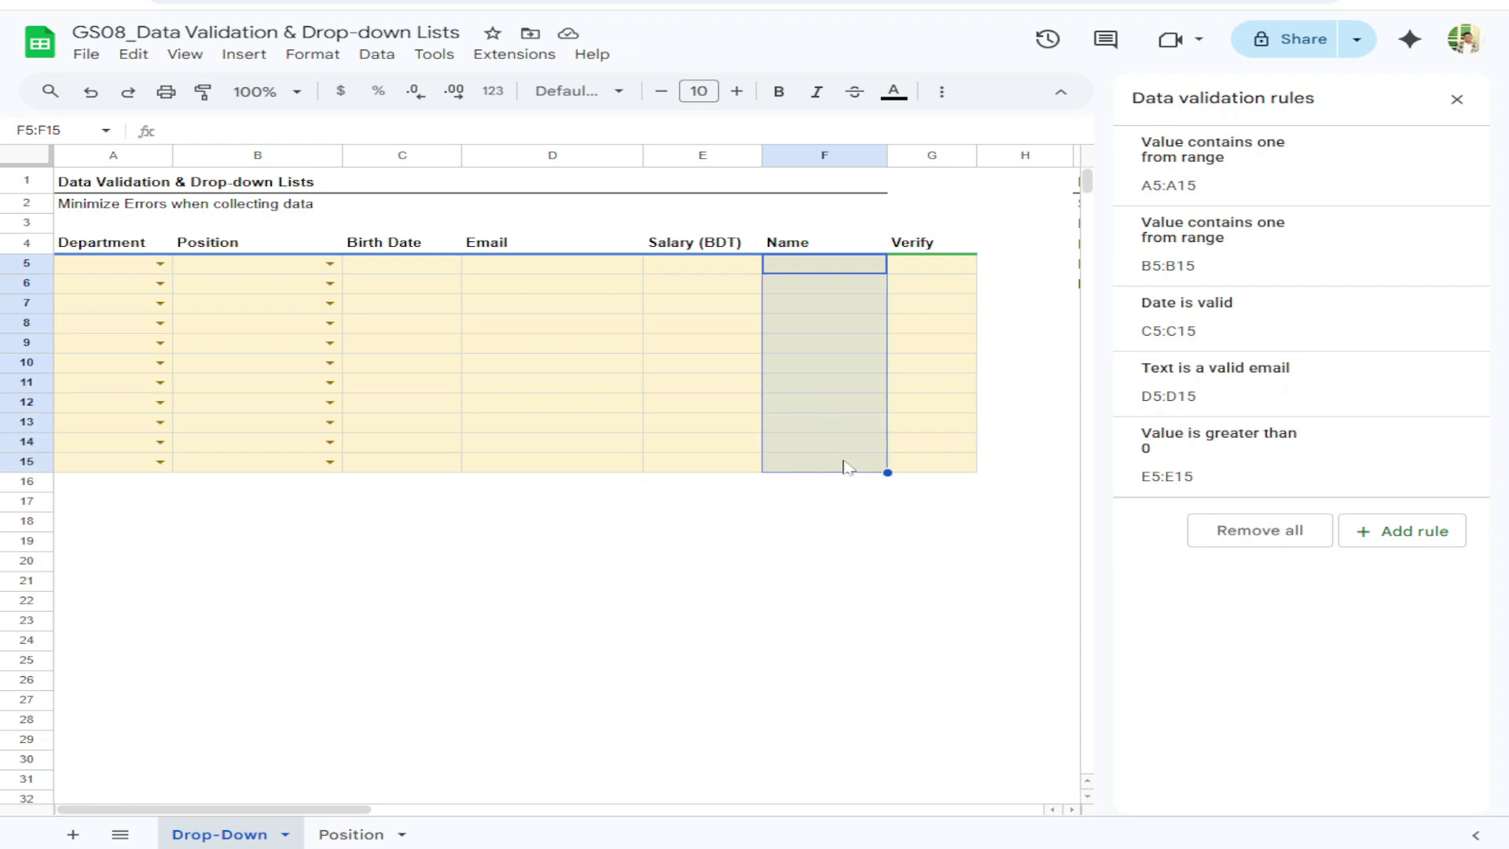
Add a Checkbox validation rule to the Verify cells G5:G15
drag(913, 267, 925, 465)
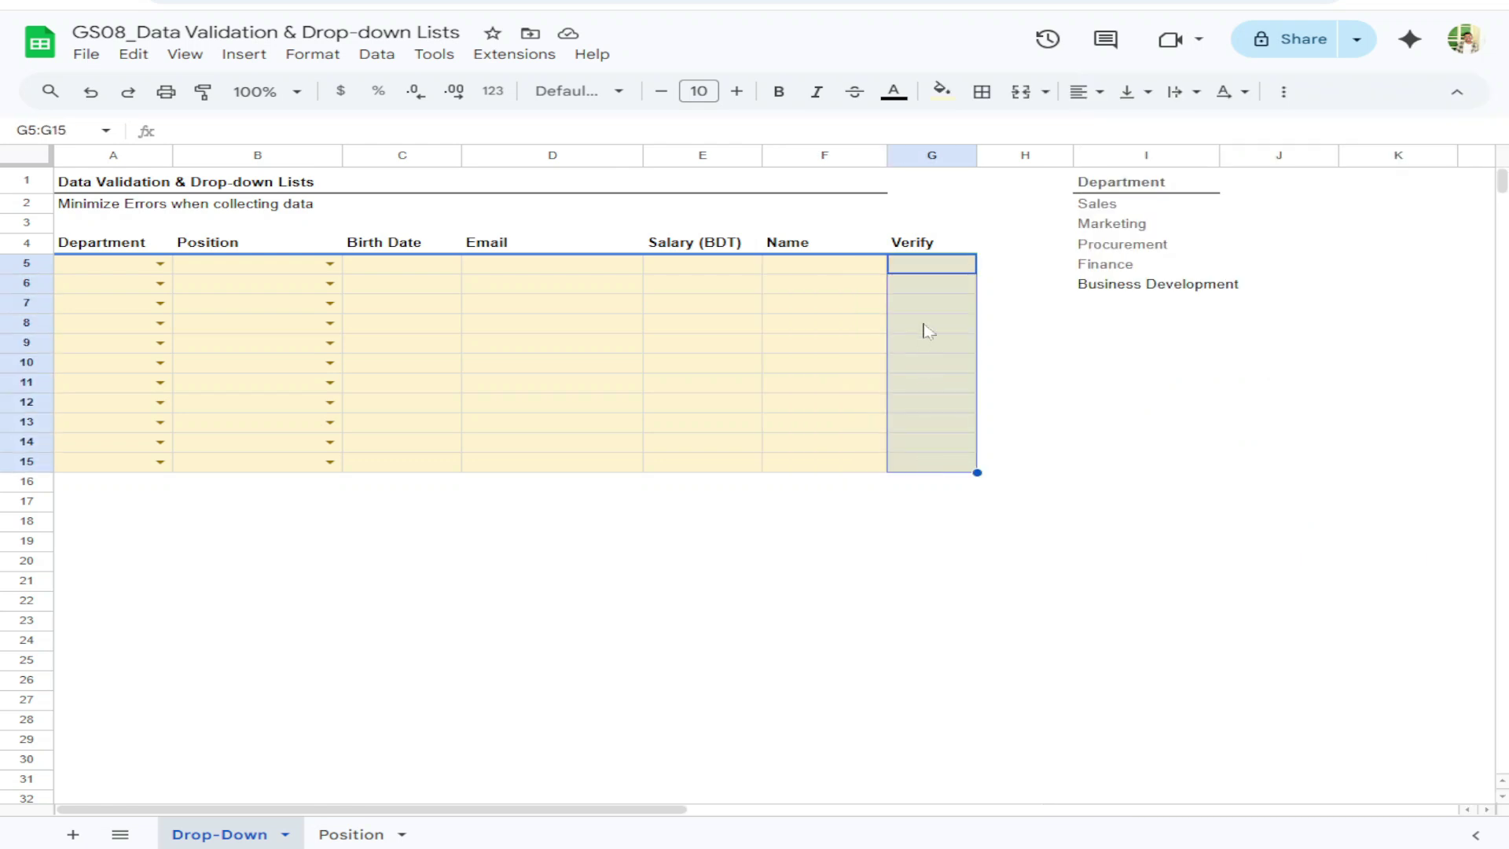
right_click(927, 330)
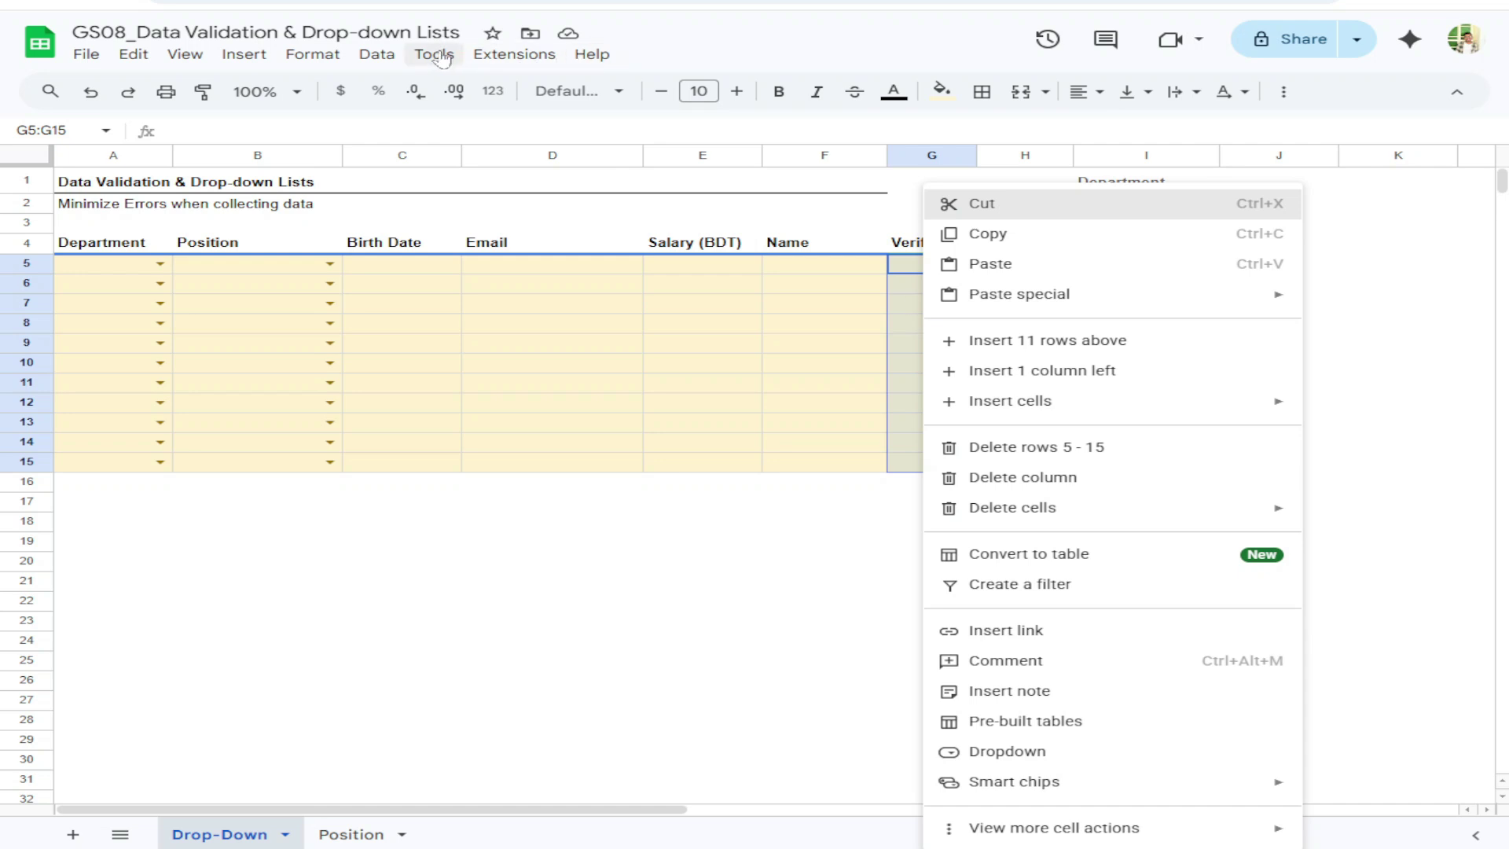
click(373, 55)
click(517, 466)
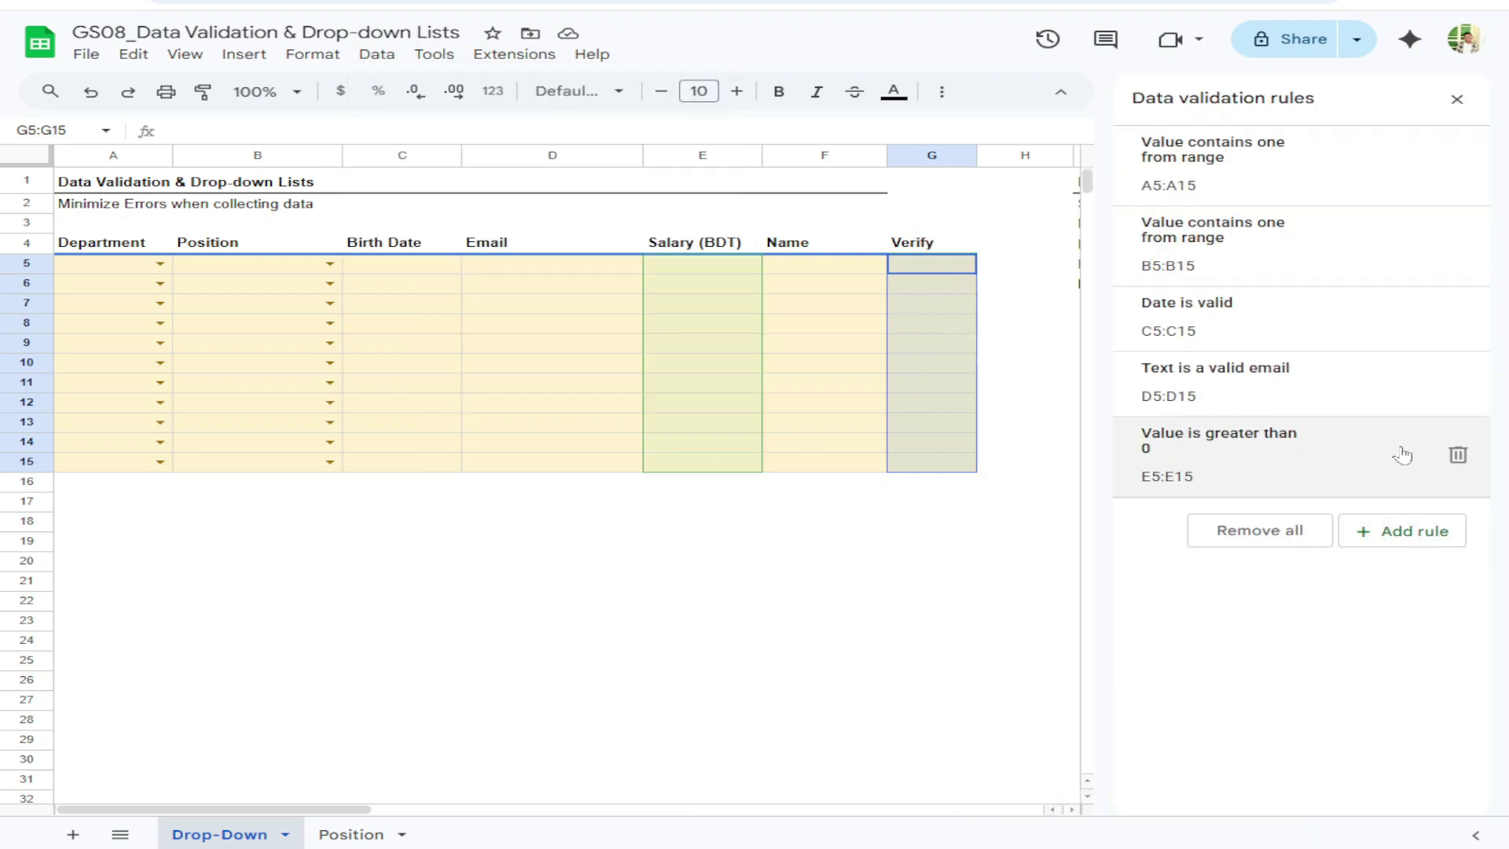
click(1400, 532)
click(1235, 264)
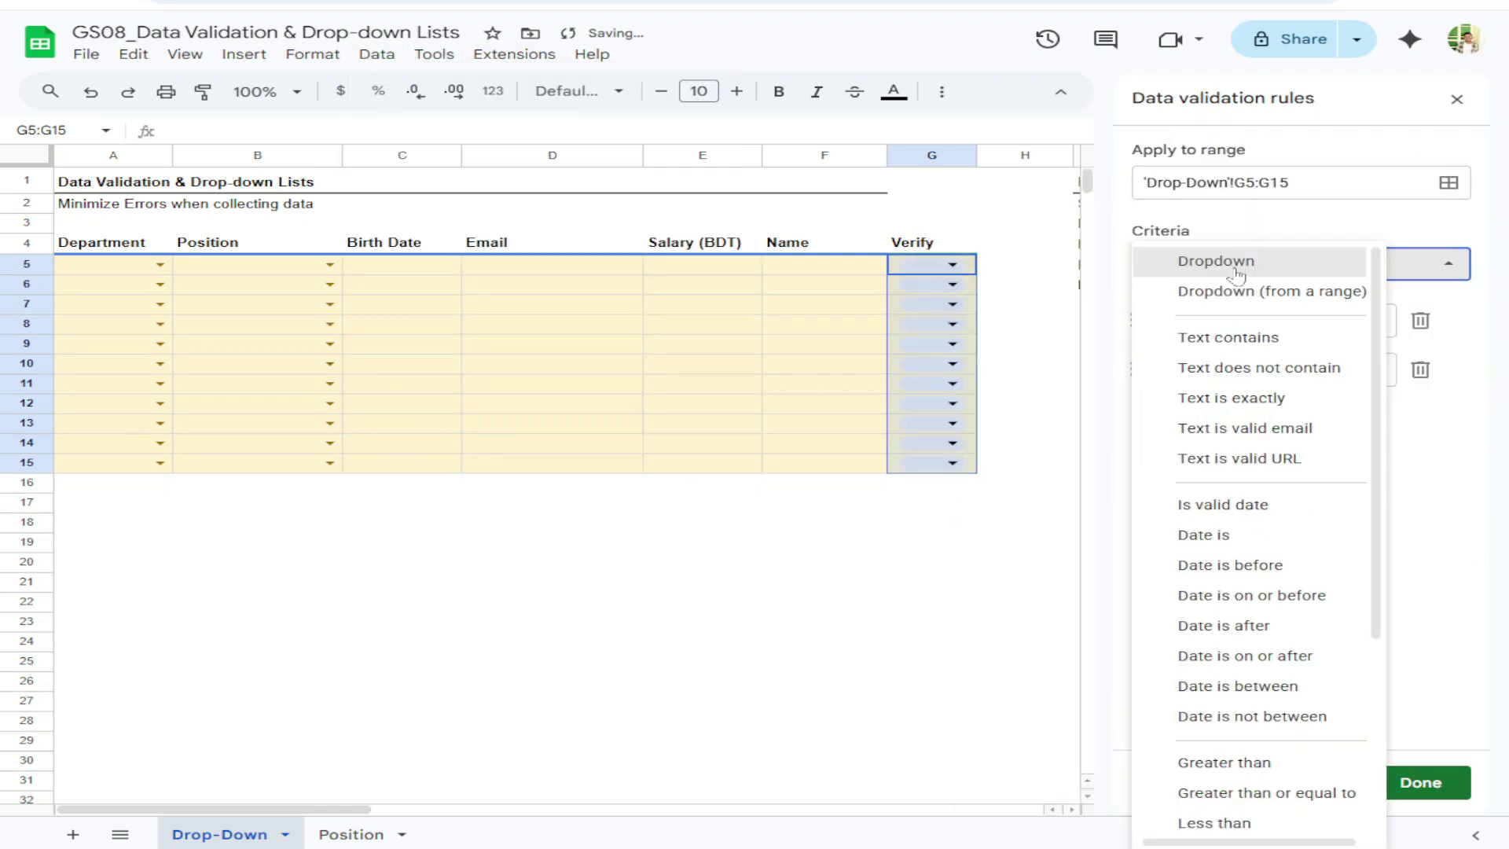
scroll(1246, 550, down, 3)
click(1248, 739)
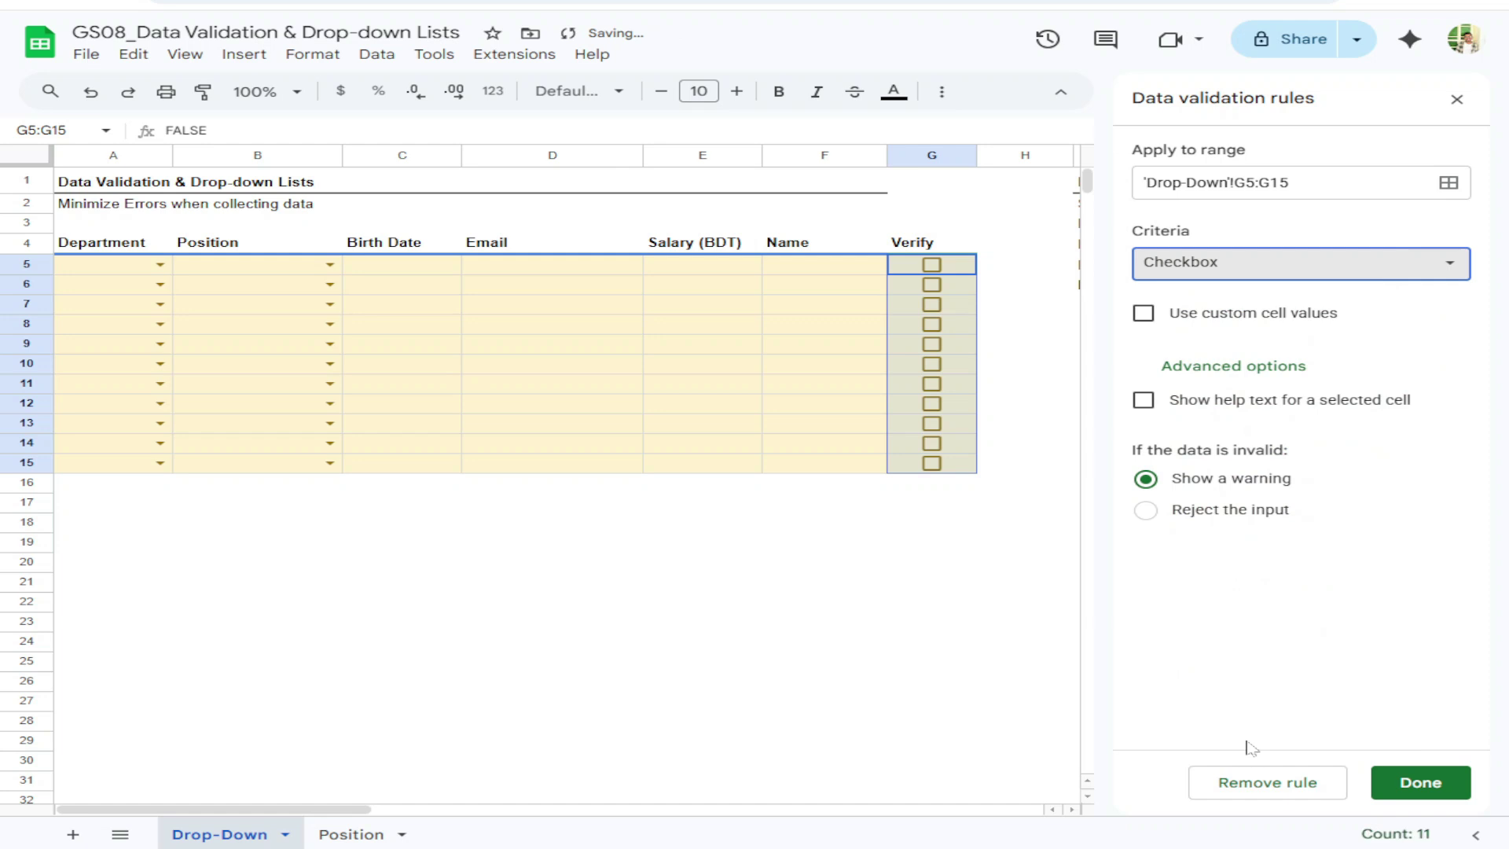
Use custom checkbox values 'Verified' and 'Please verify this', rejecting other input
click(1146, 316)
click(1336, 356)
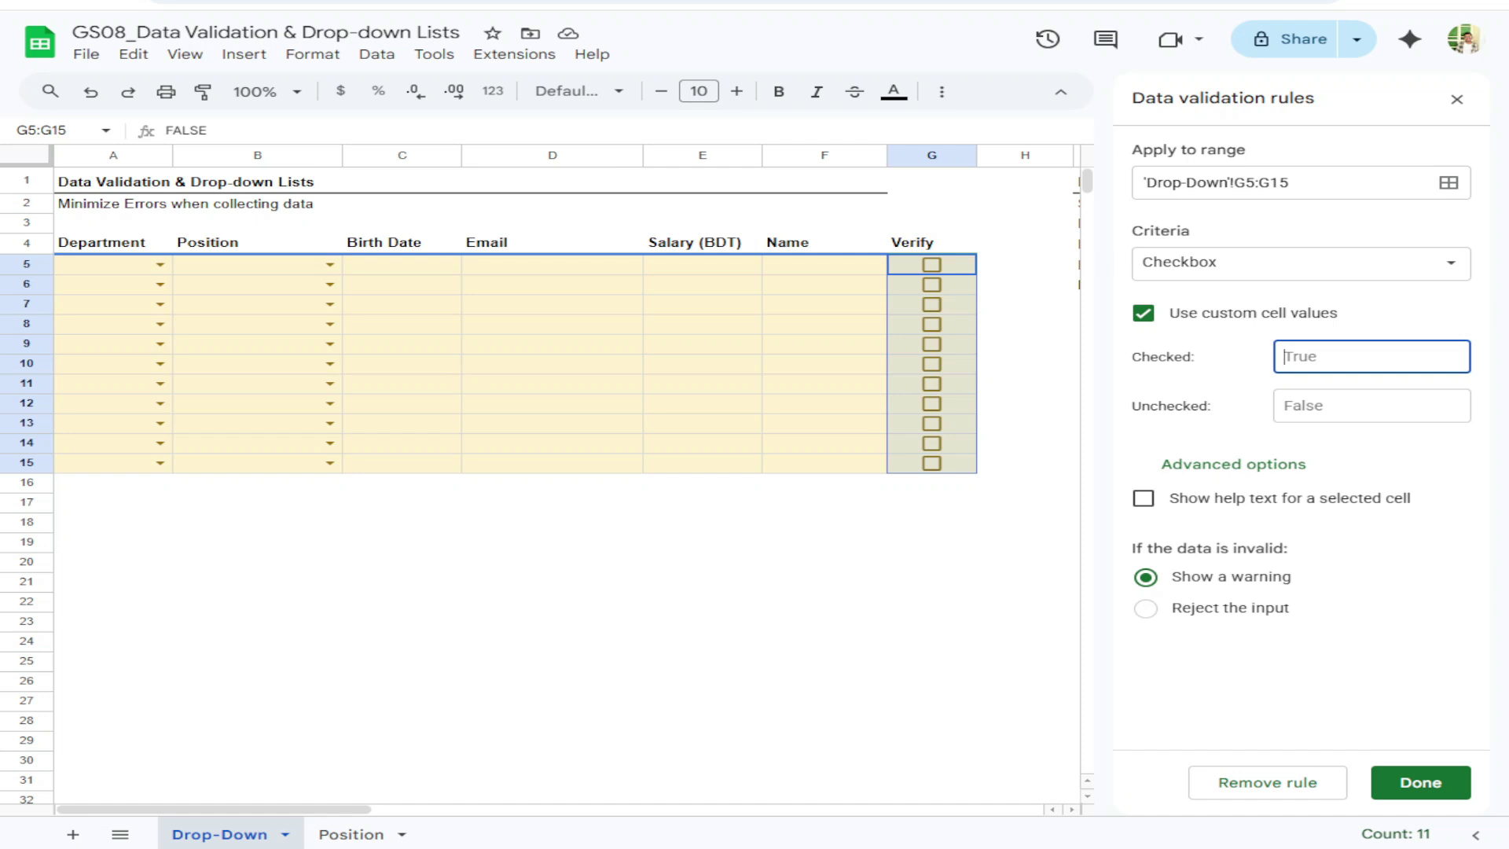
text(Yes)
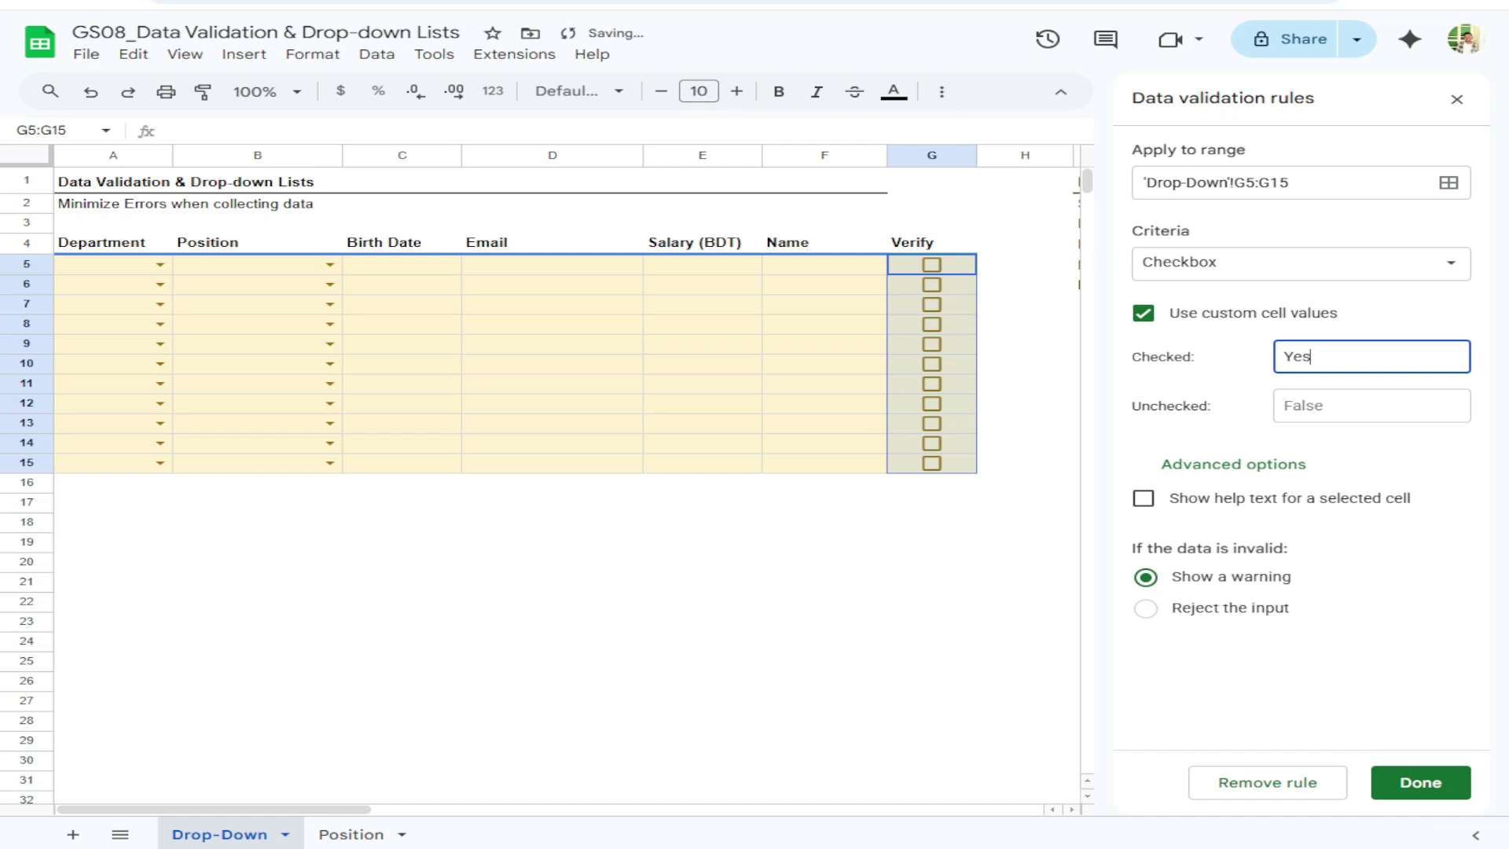
click(1336, 406)
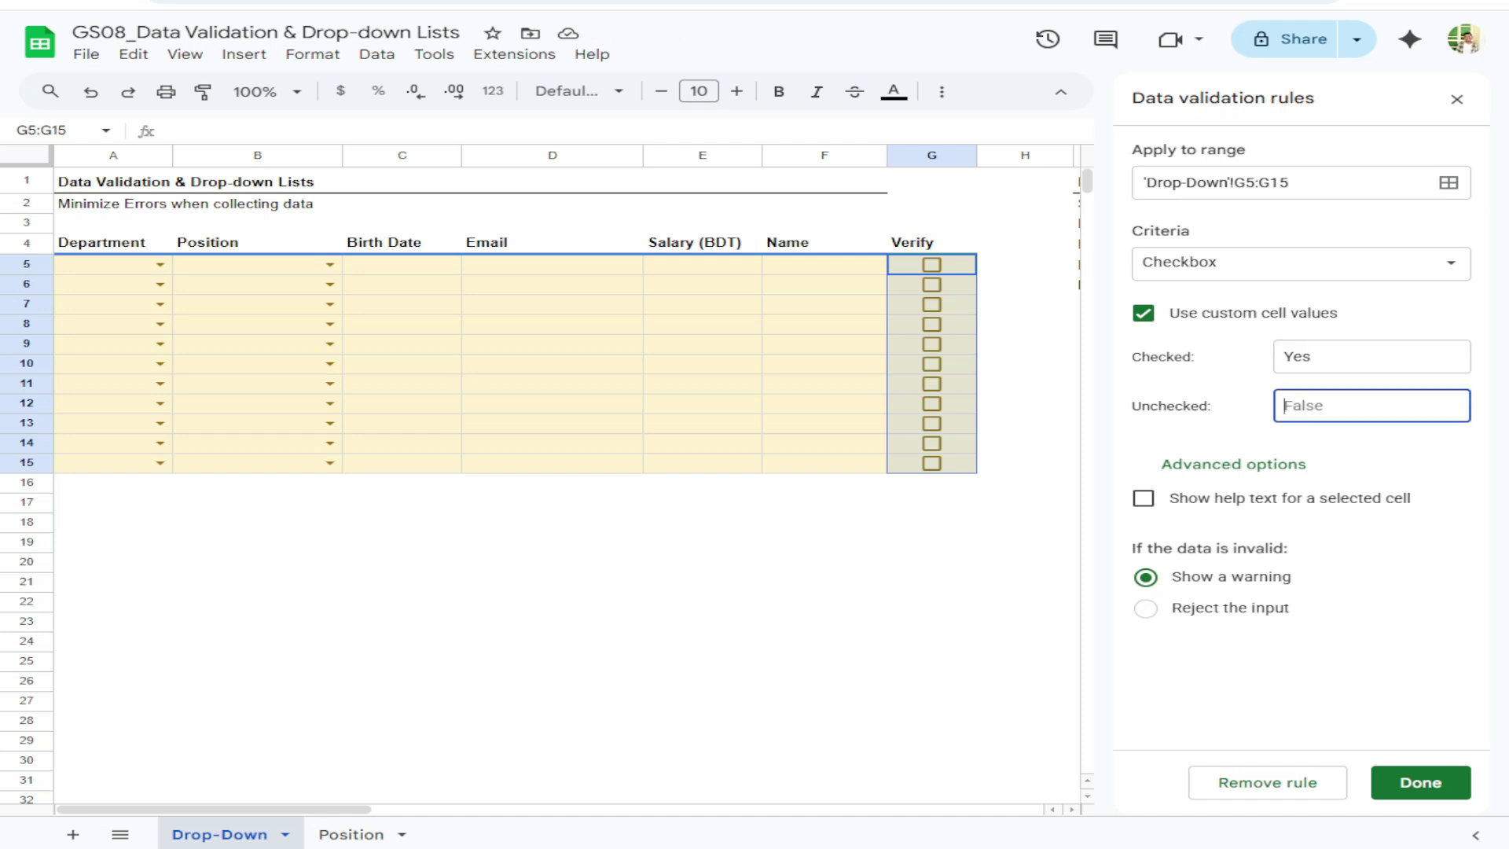
text(No)
click(1219, 607)
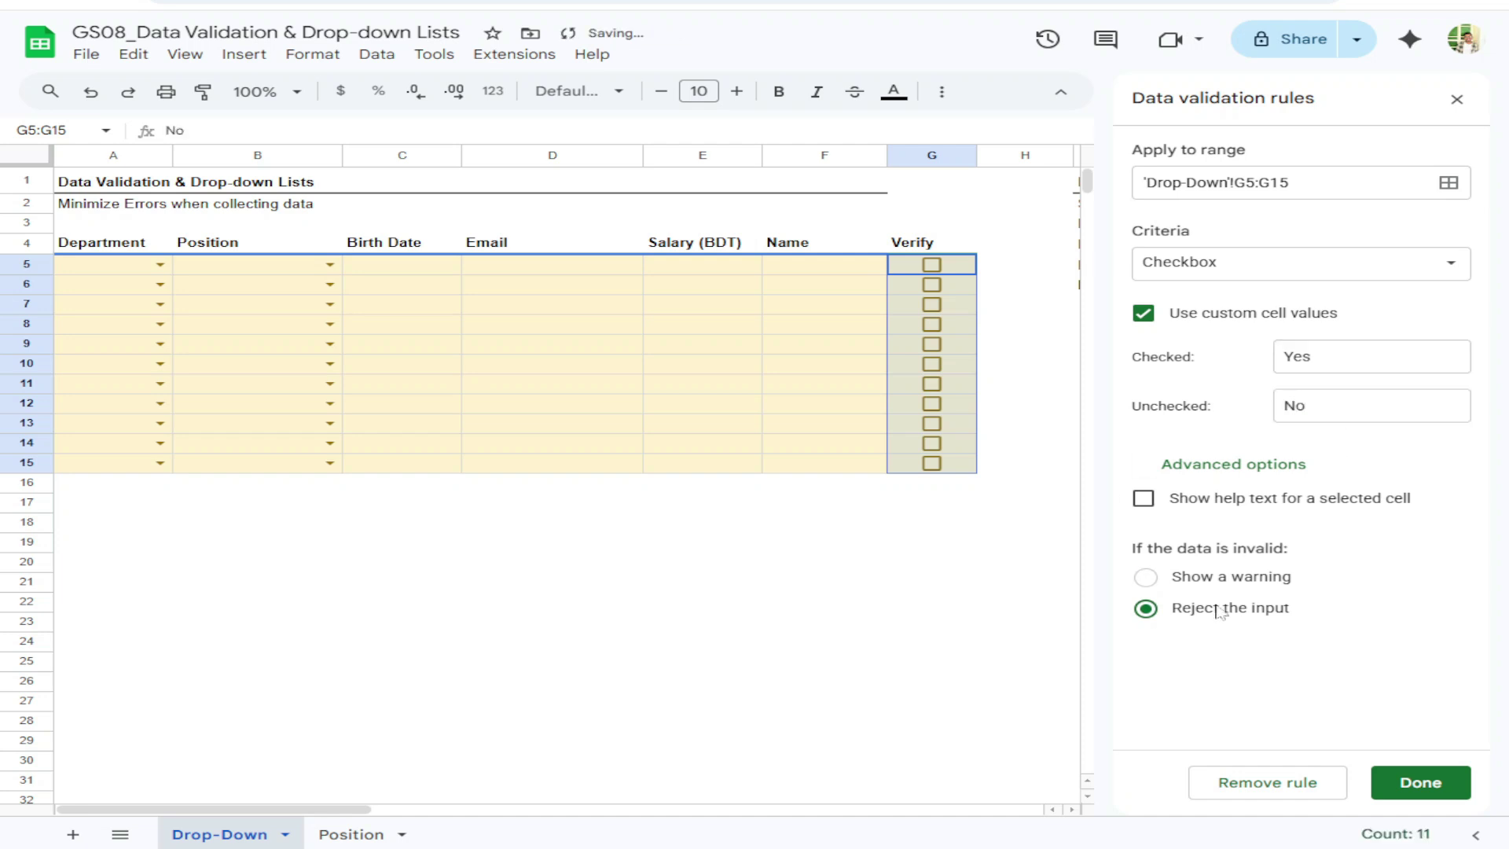
double_click(1297, 356)
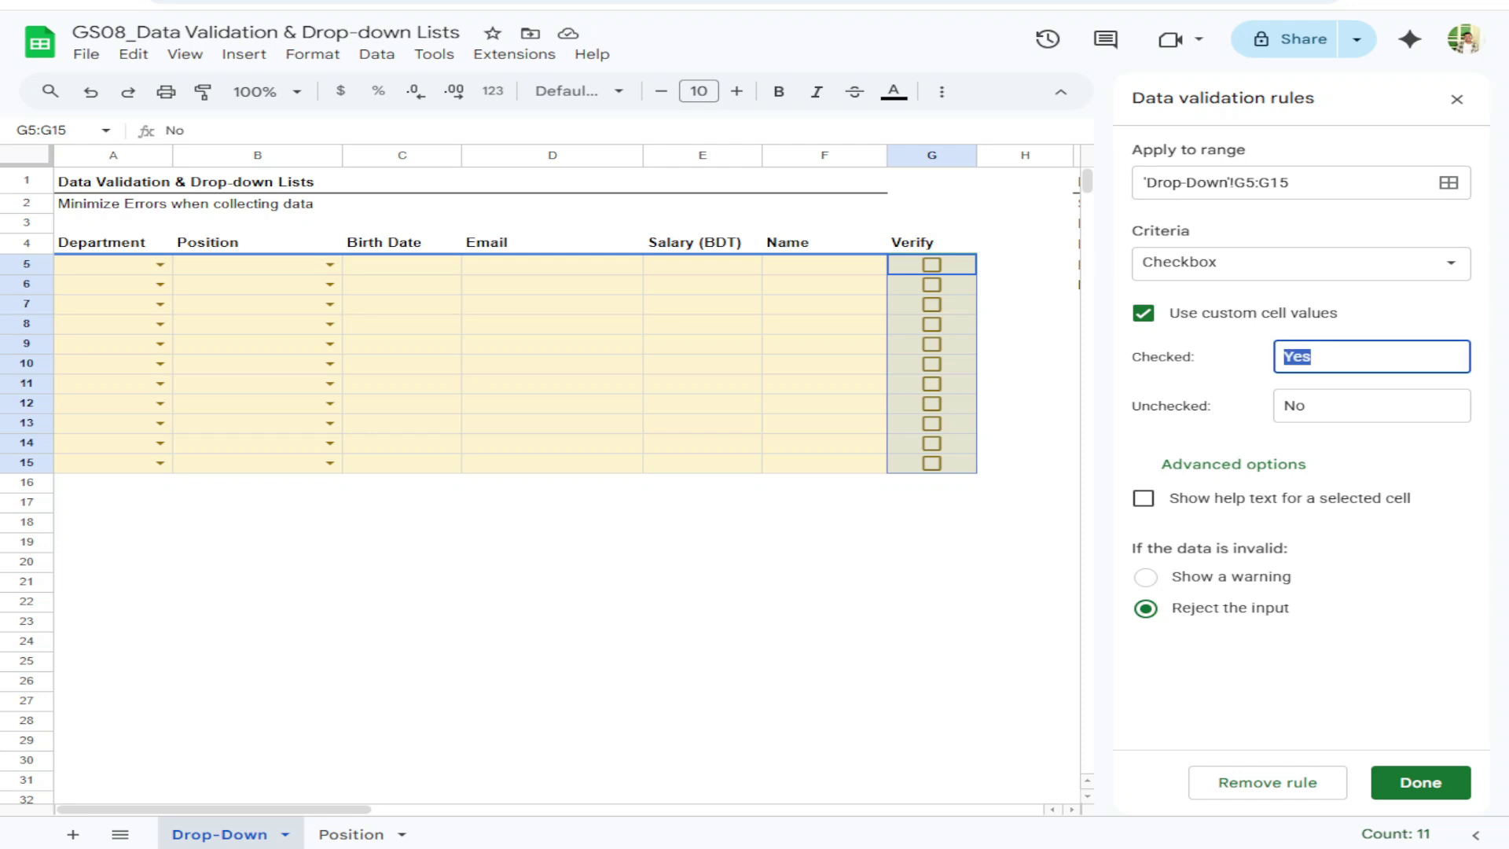
text(Verified)
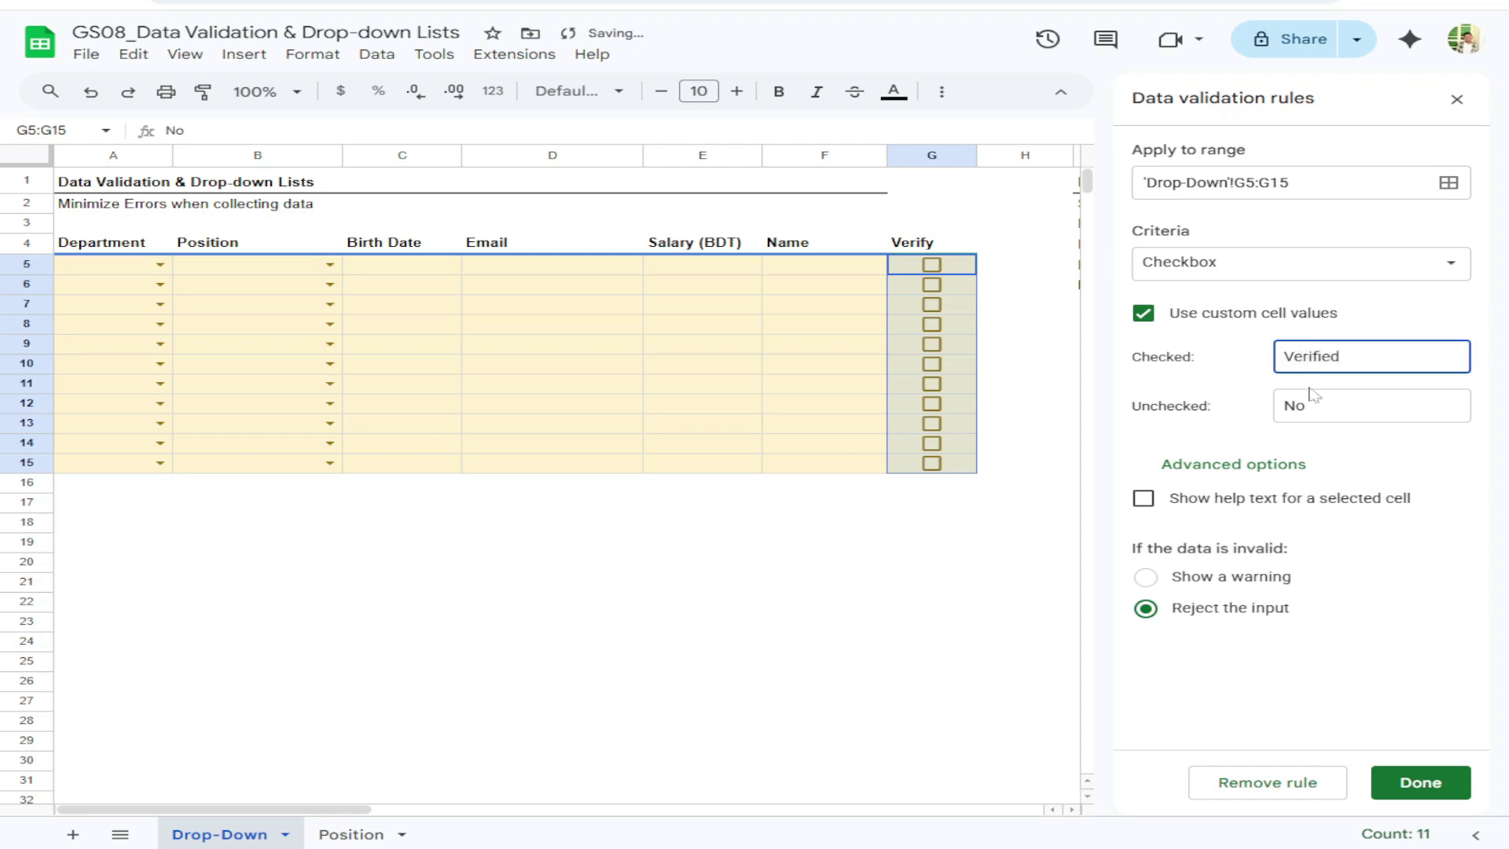
double_click(1293, 406)
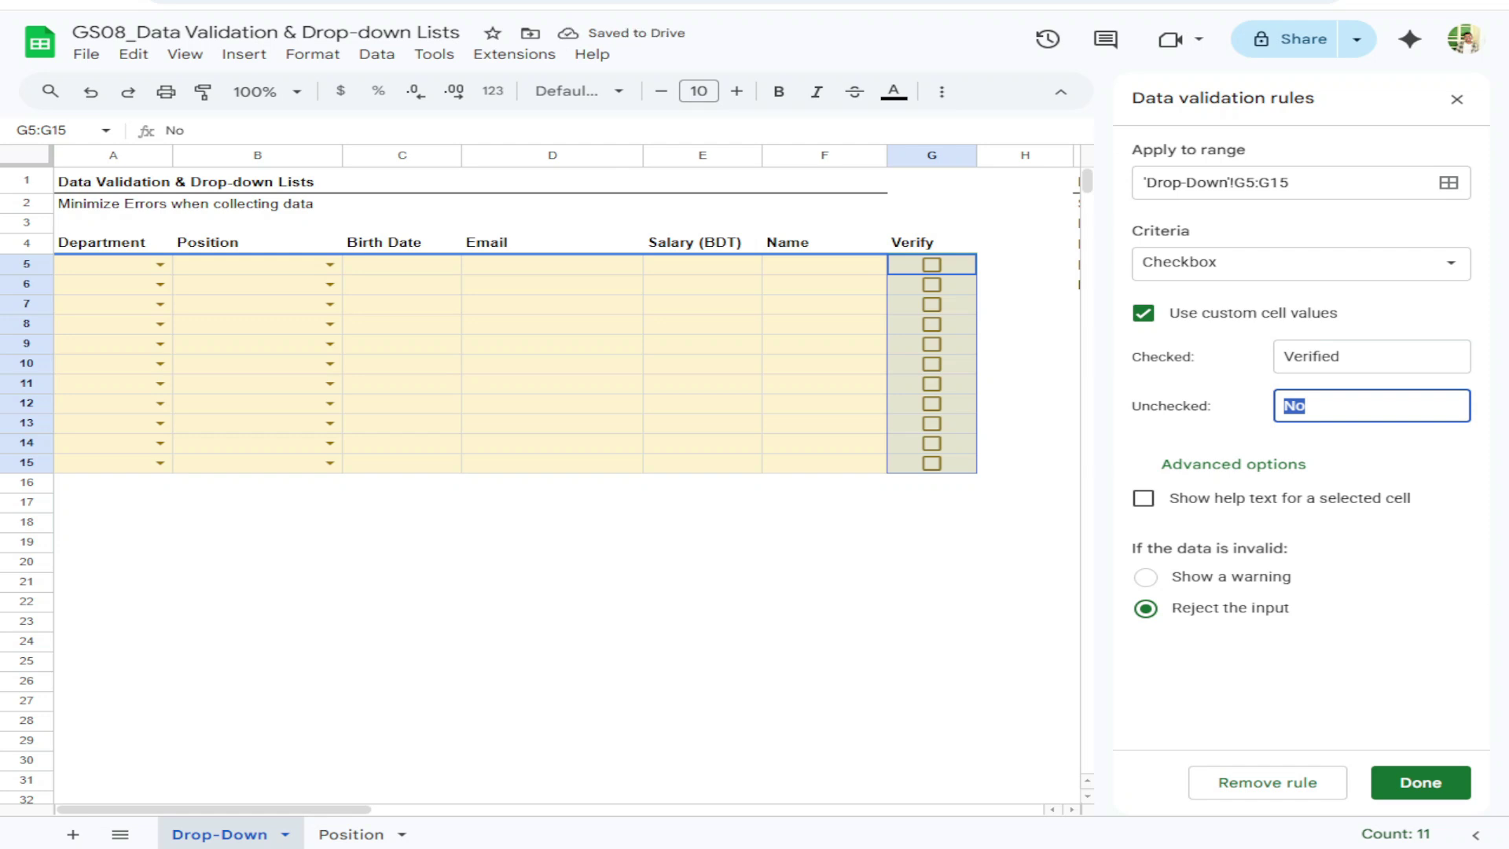
text(Please ve)
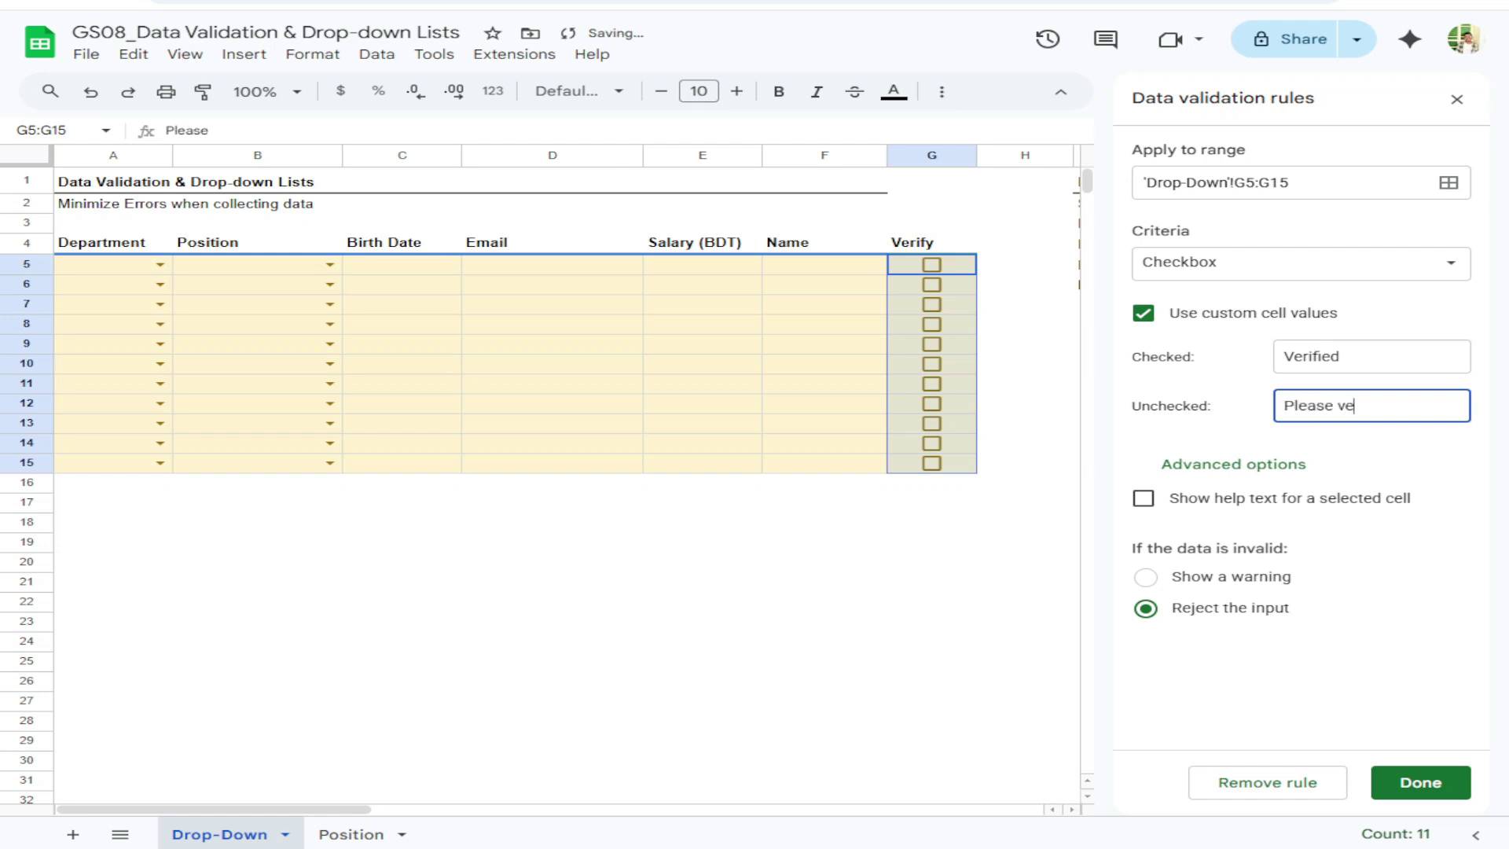
text(rify this)
click(1224, 648)
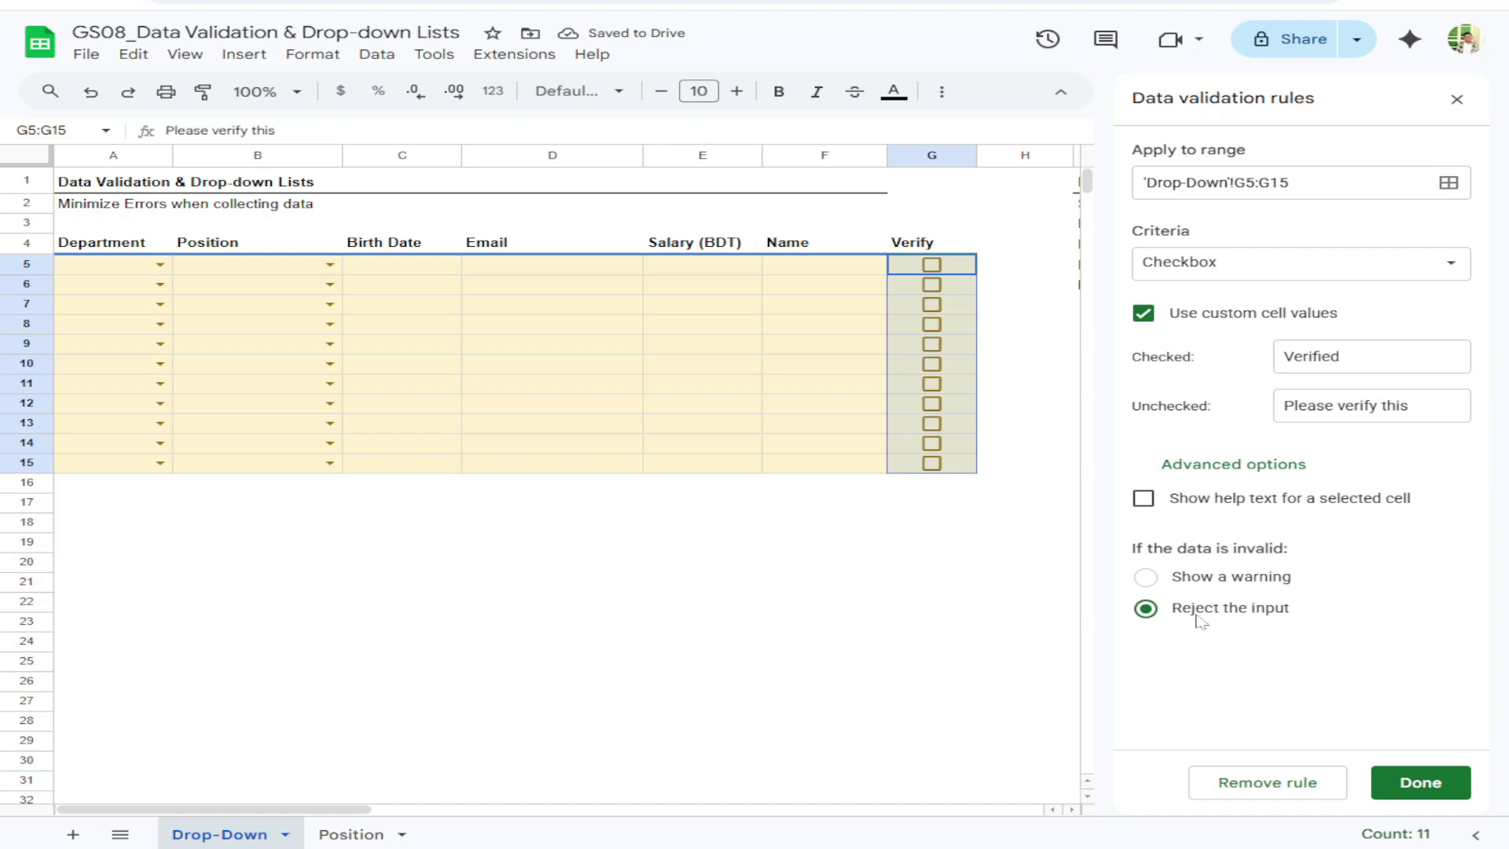
Confirm the Verify checkbox validation rule and close the data validation panel
click(1419, 782)
click(1455, 98)
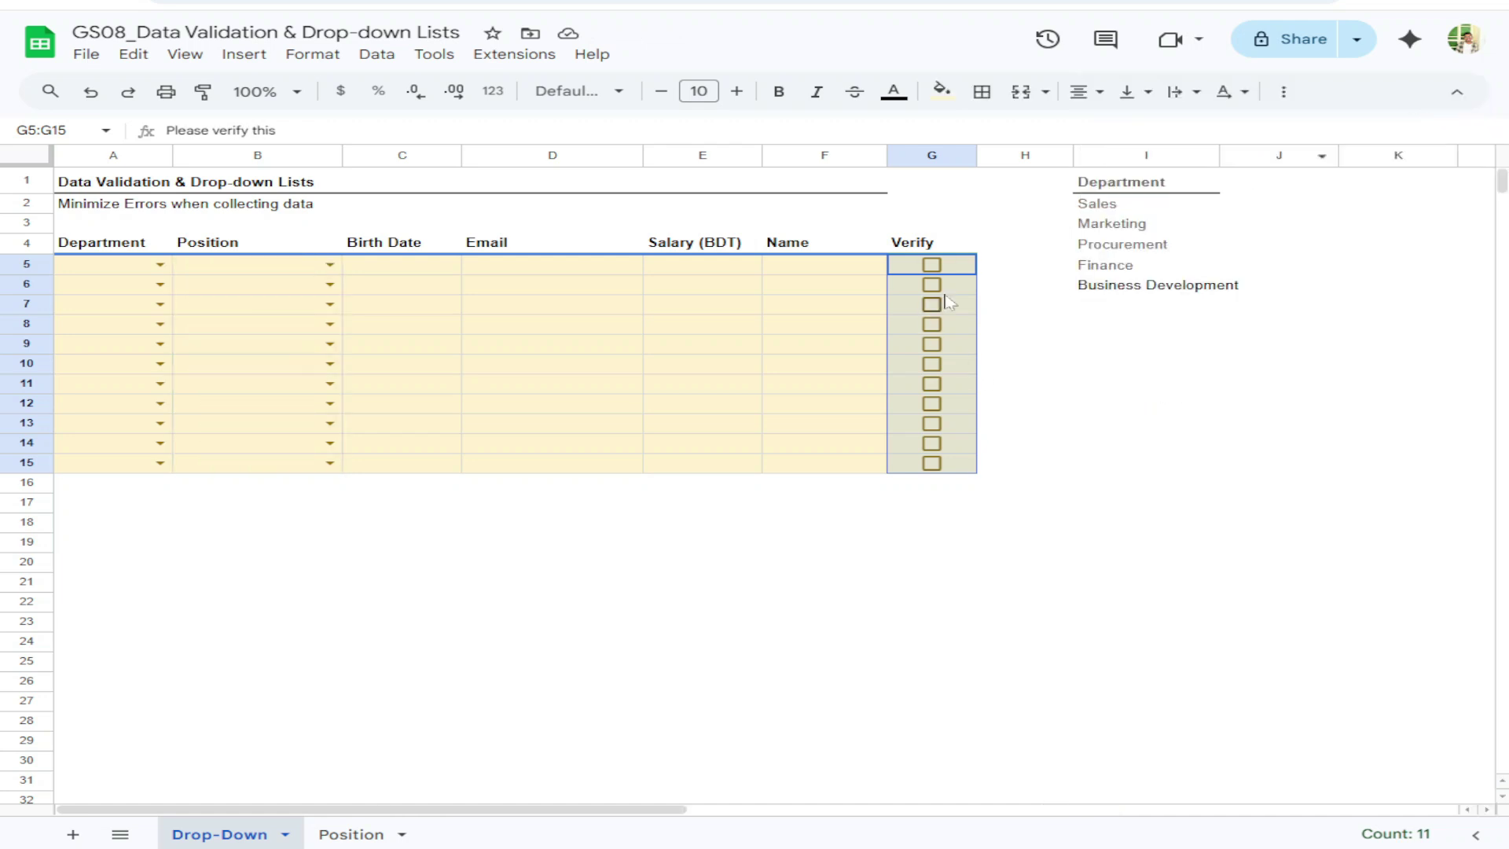
click(1003, 411)
Inspect G5's stored 'Please verify this' value, then tick its checkbox to make it 'Verified'
click(962, 269)
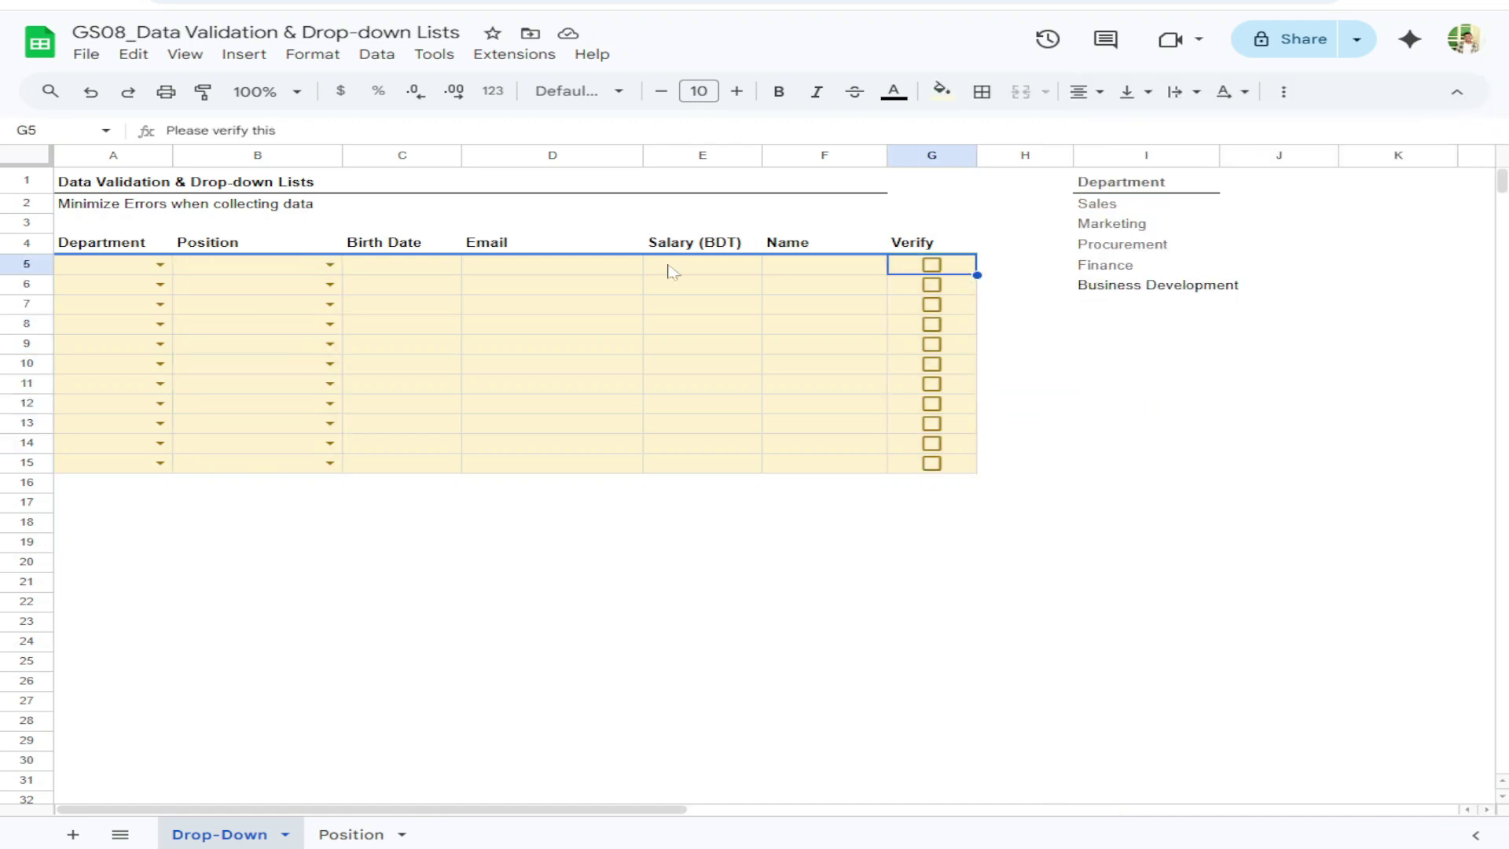
double_click(939, 267)
key(ctrl+a)
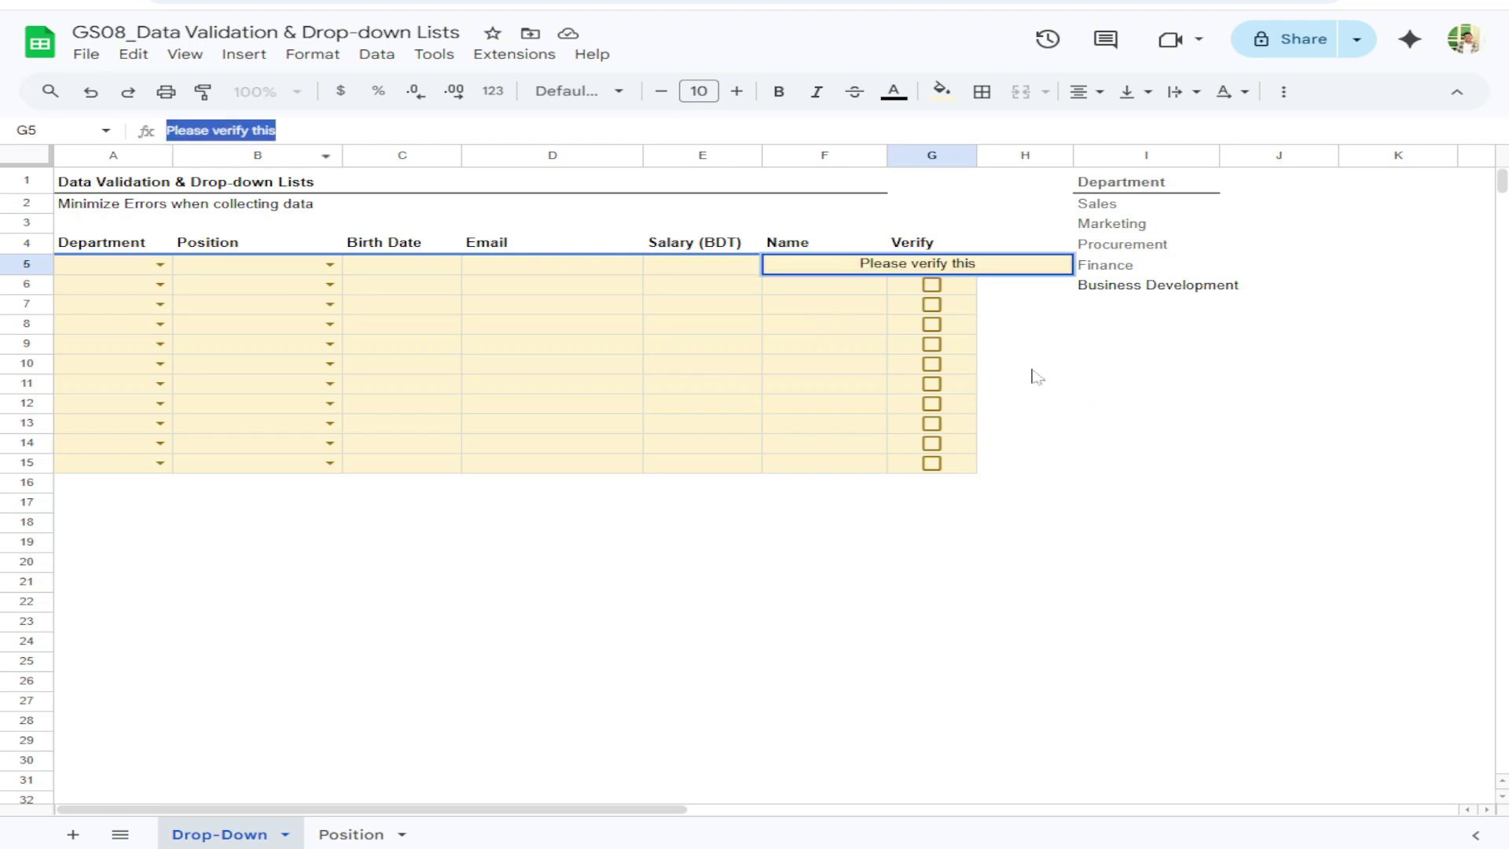
click(1032, 367)
click(932, 266)
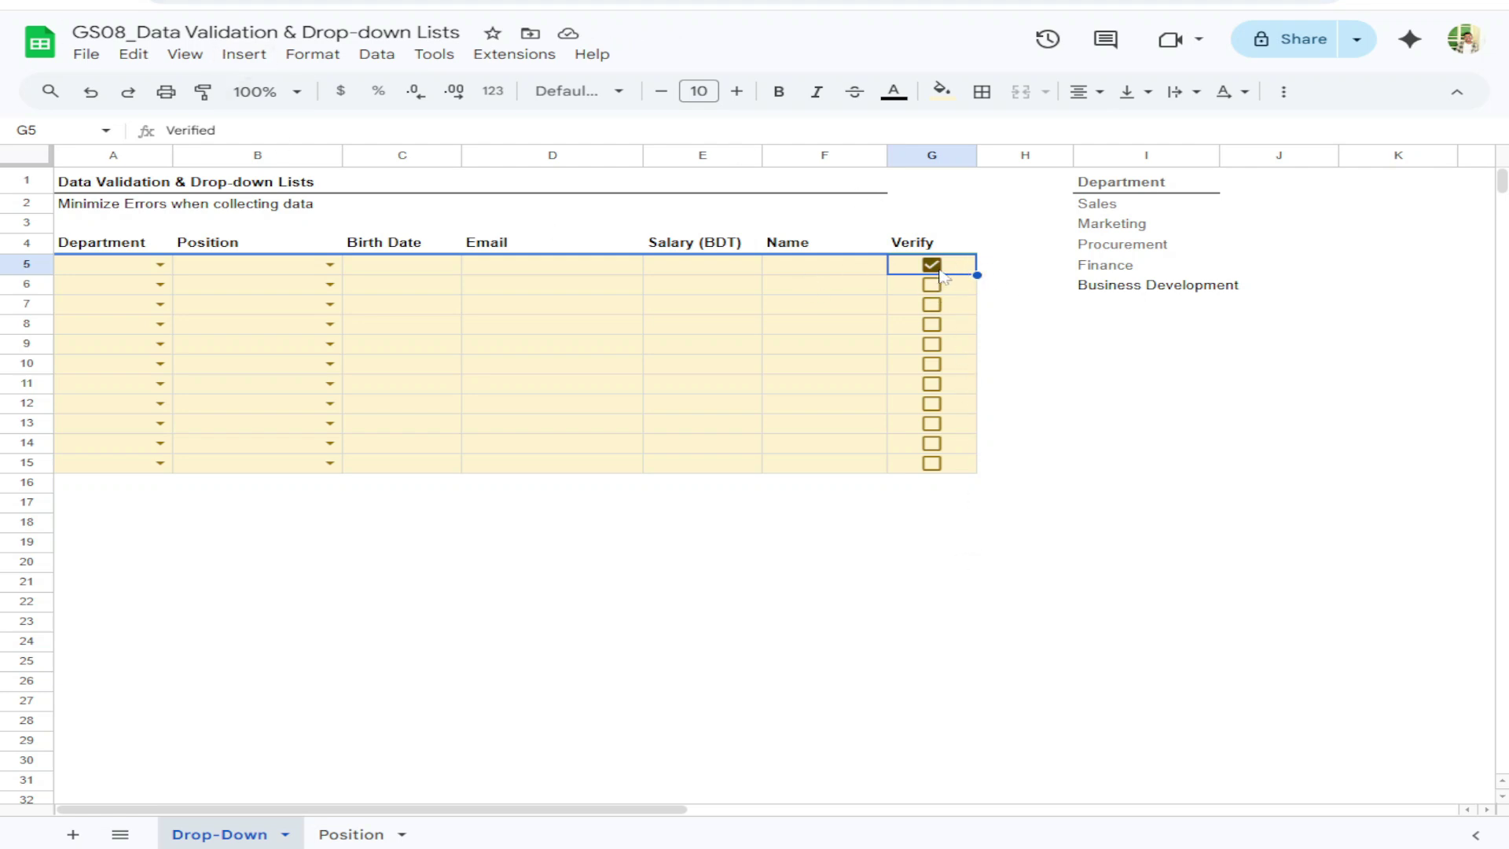
Untick G5 and enter the helper formula =G5 in H5
click(940, 268)
click(1000, 271)
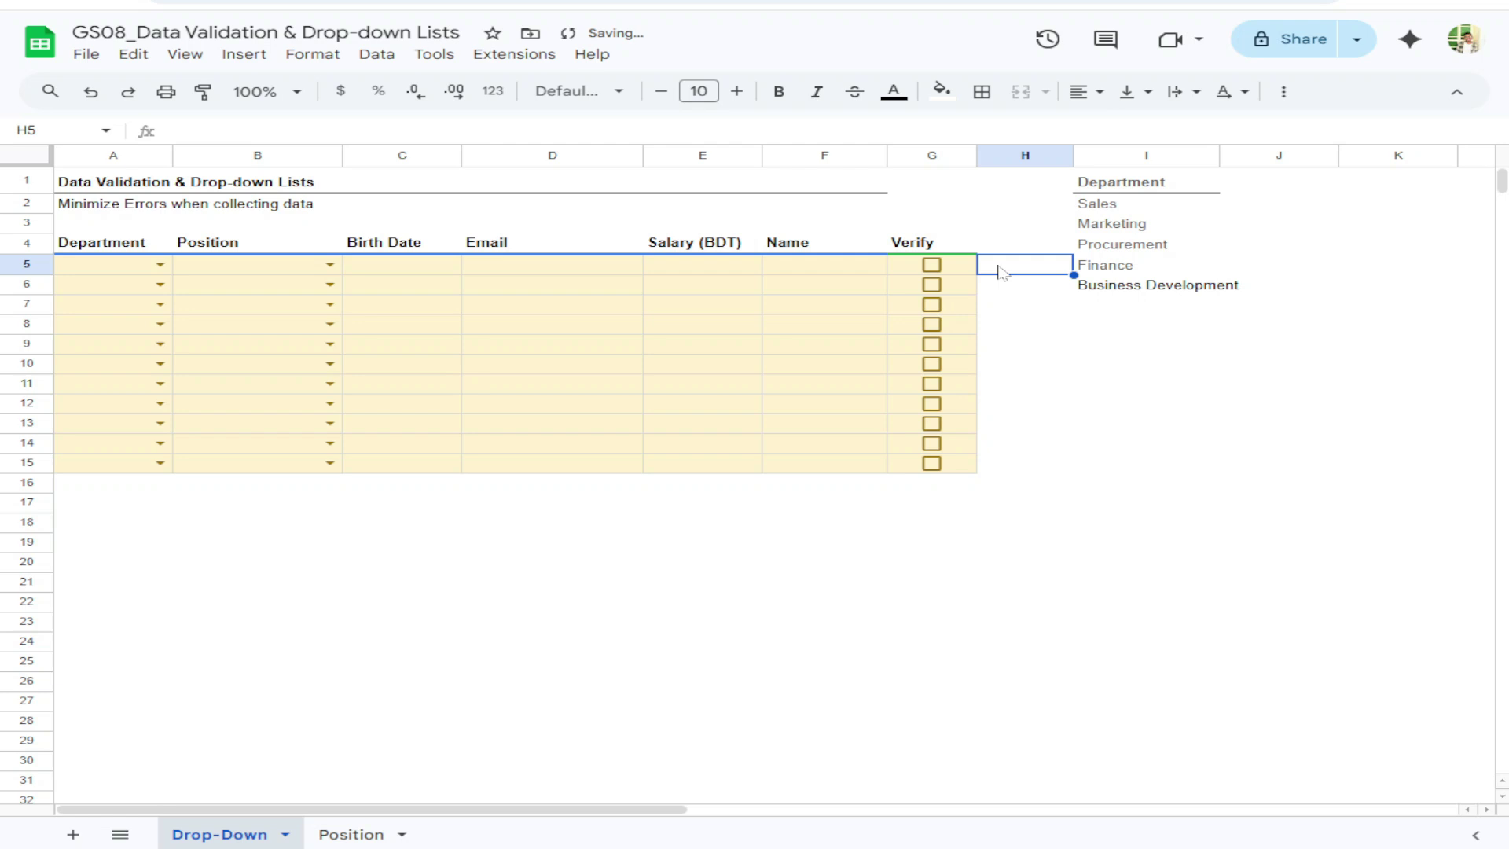
text(=)
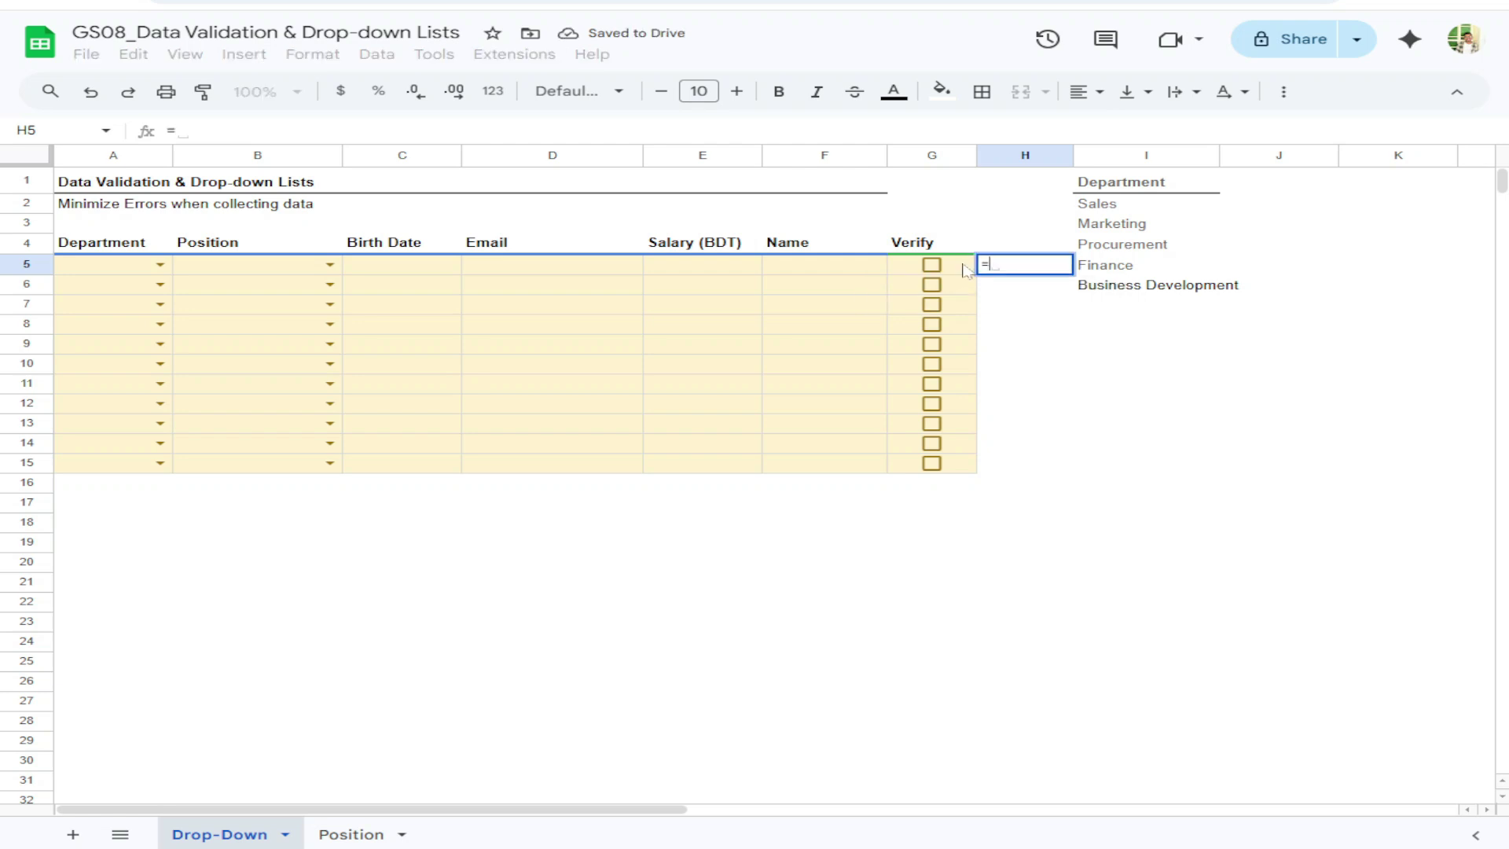
click(964, 268)
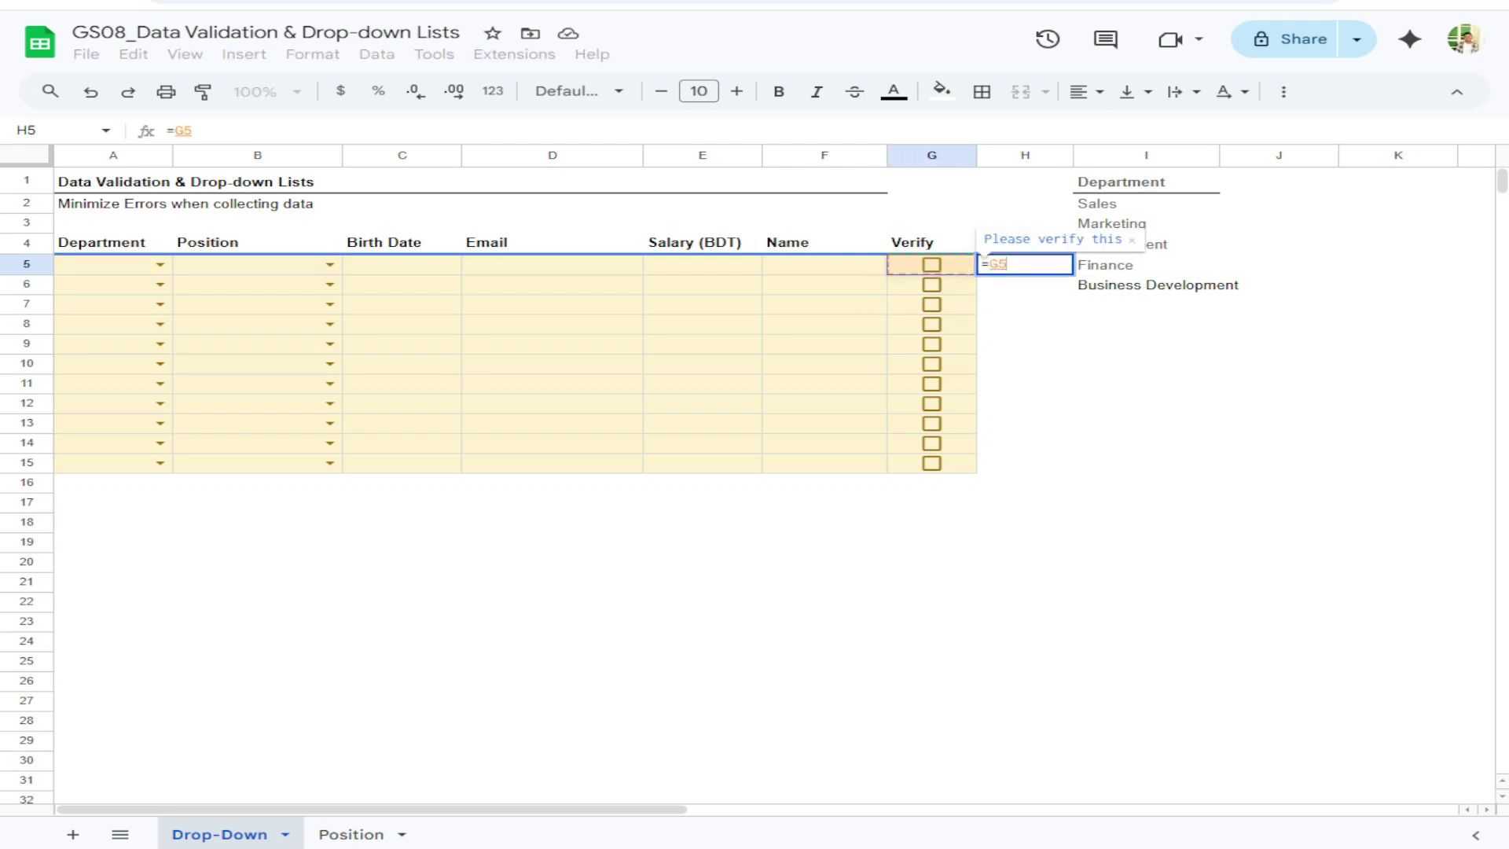
key(Return)
Fill the formula down to H15, widen column H, and tick G5 to test it
double_click(1073, 155)
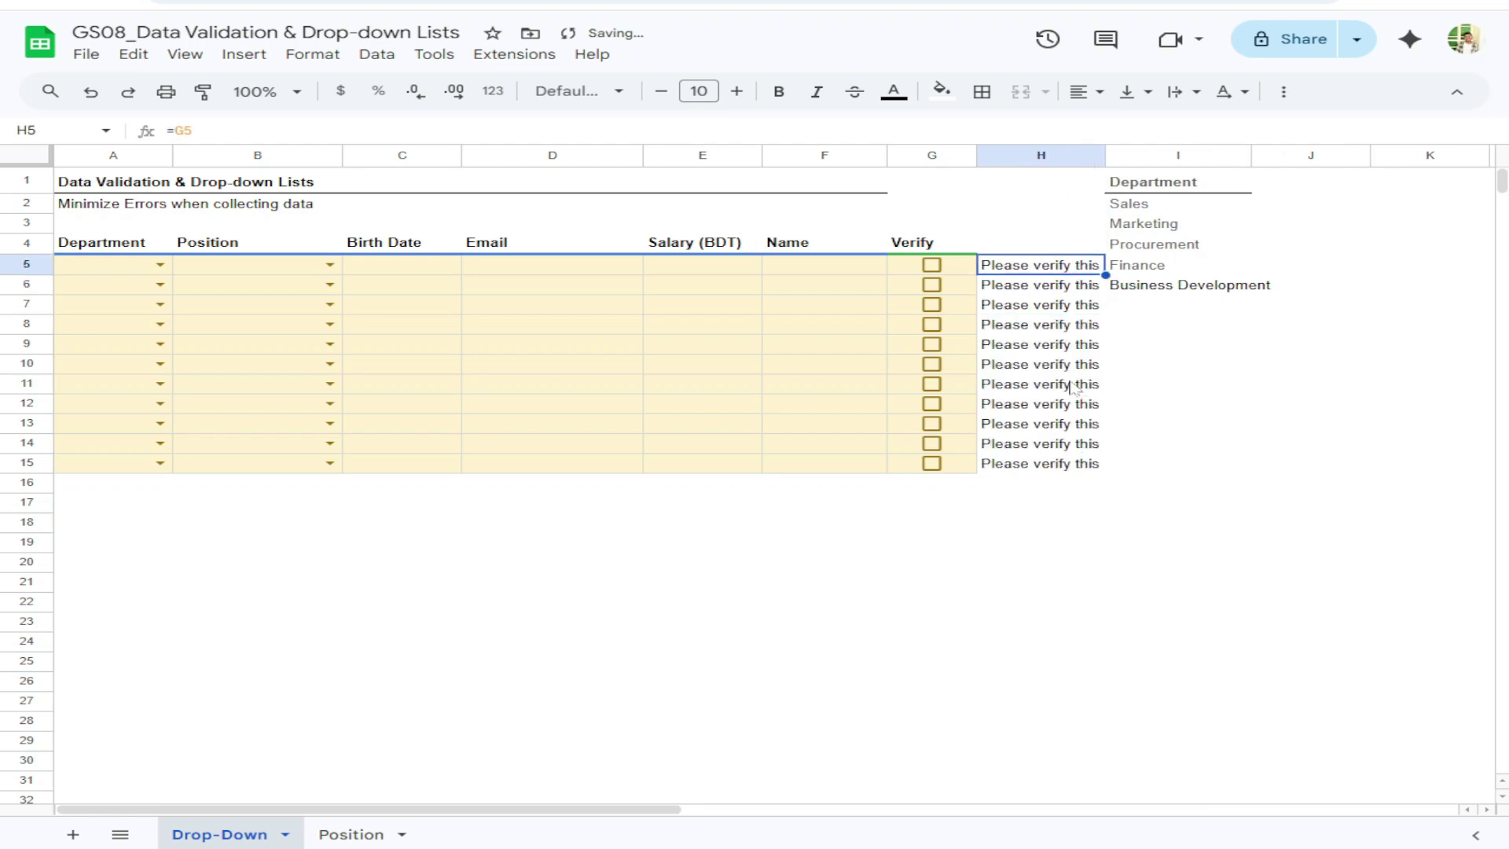
key(ctrl+shift+Down)
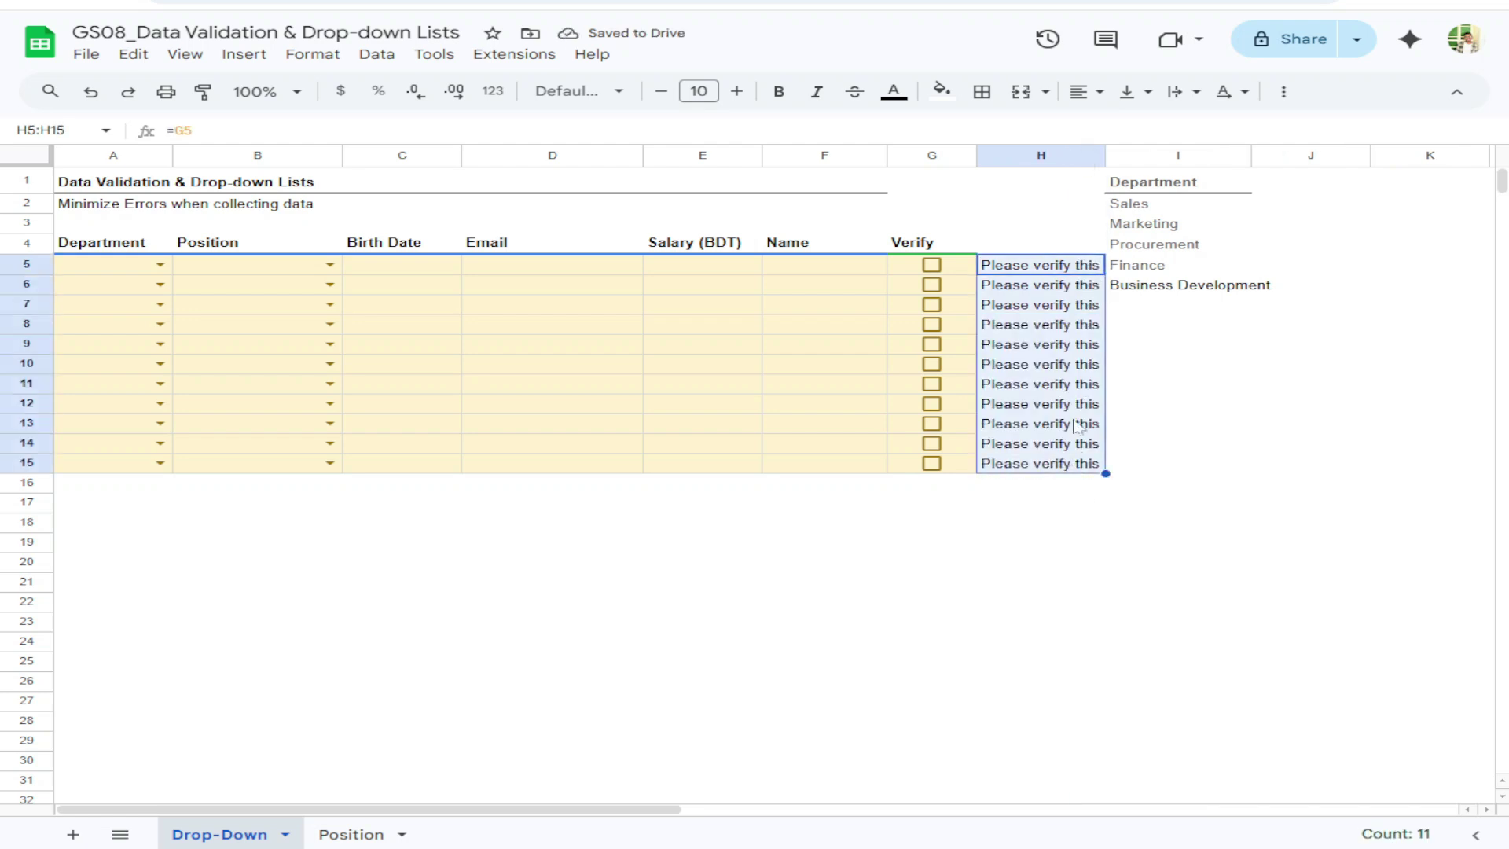
drag(1105, 155, 1118, 155)
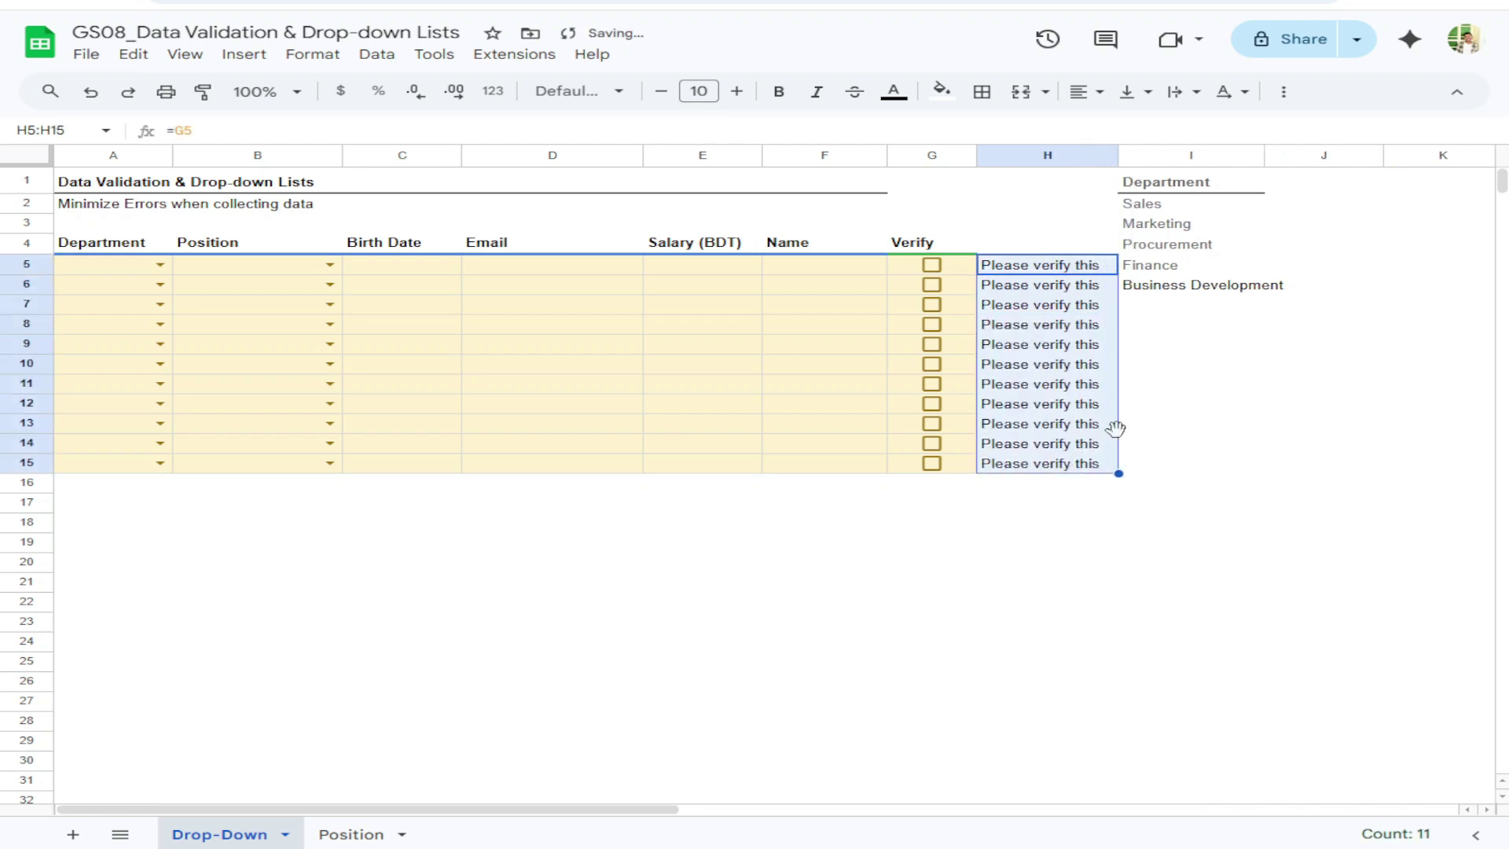
click(1061, 523)
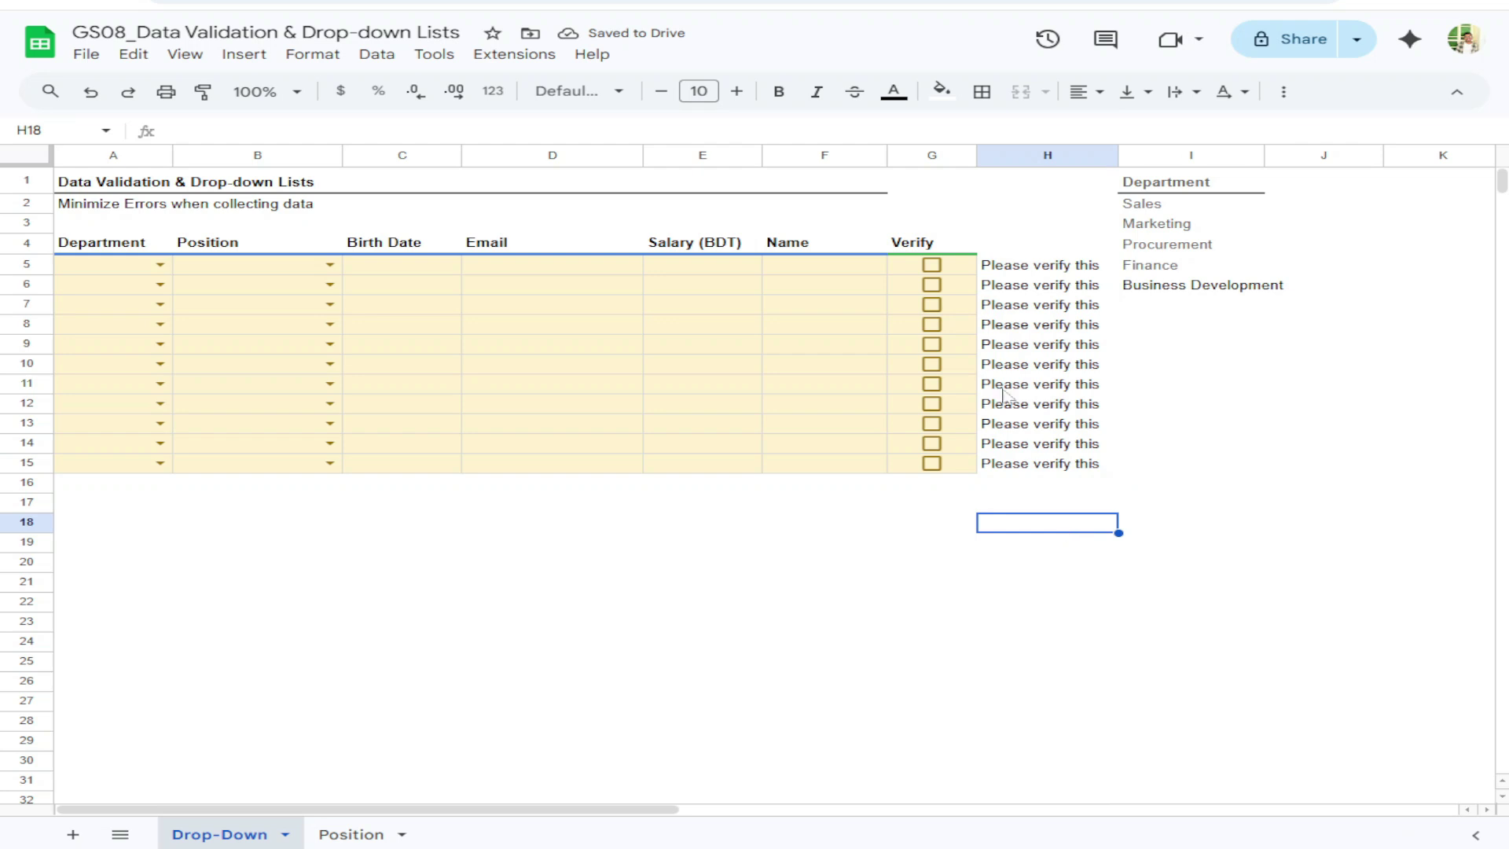
click(934, 267)
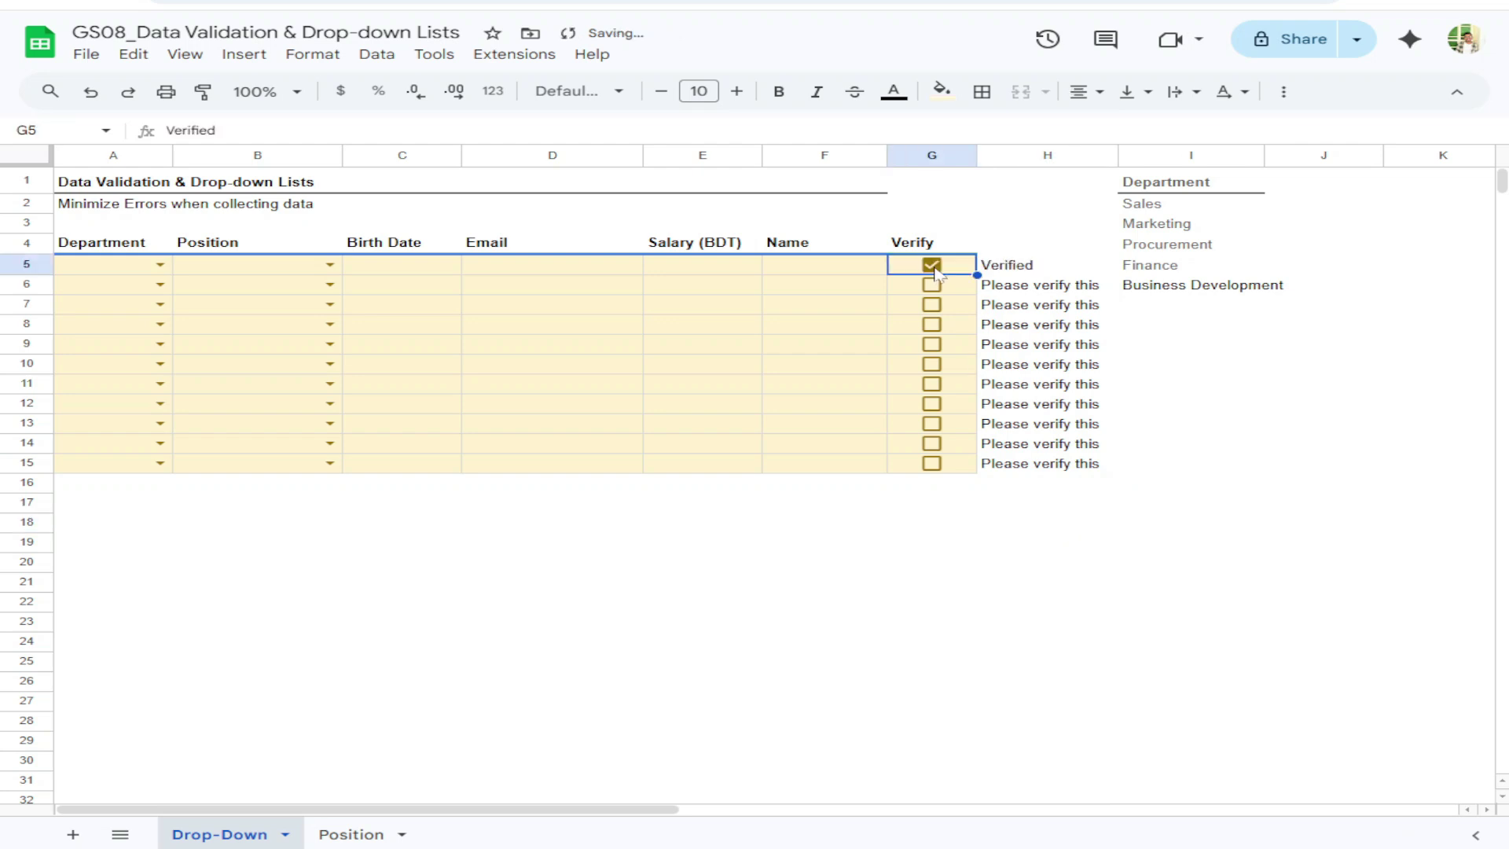